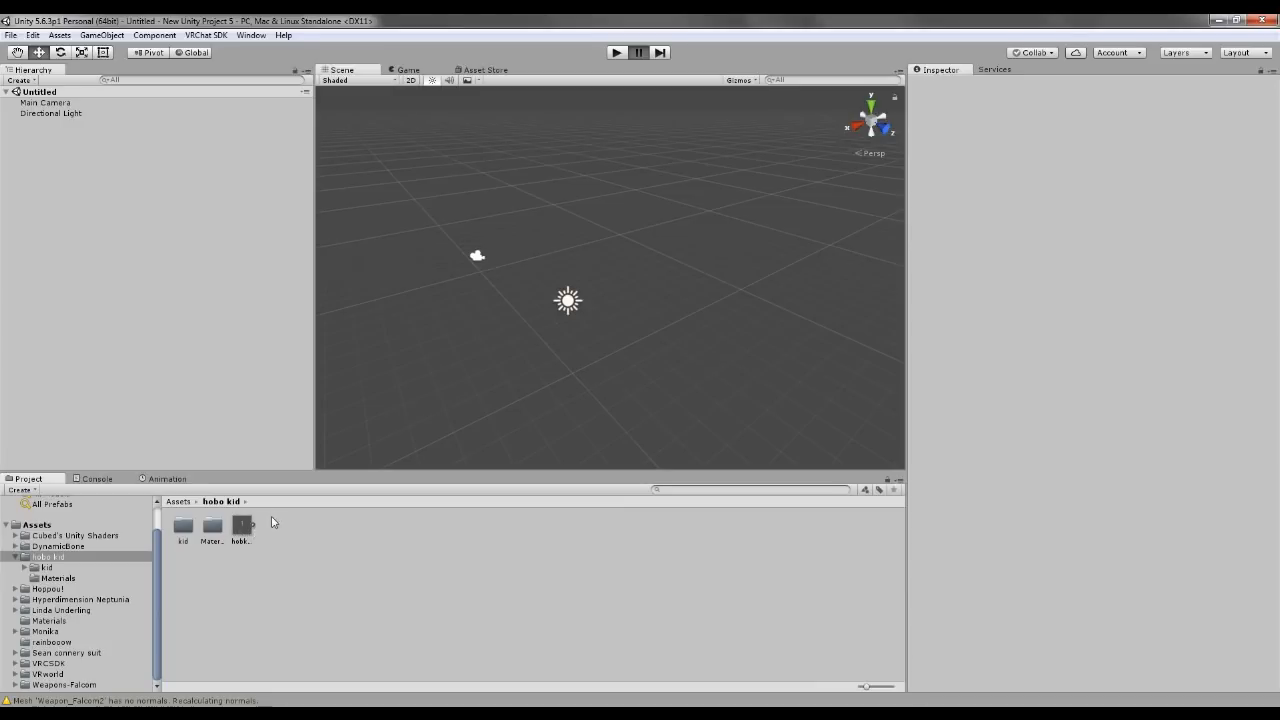
Step: Open the avatar configuration for the hobkid model's humanoid rig
click(243, 528)
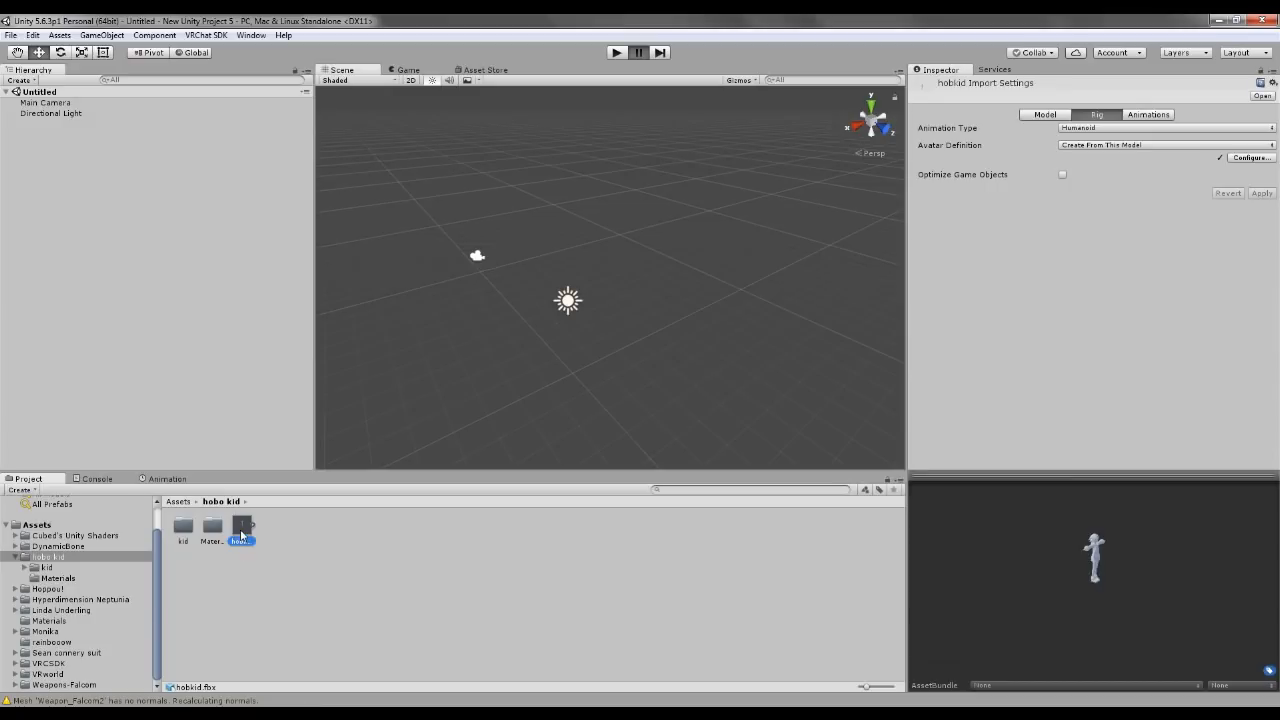
click(1108, 116)
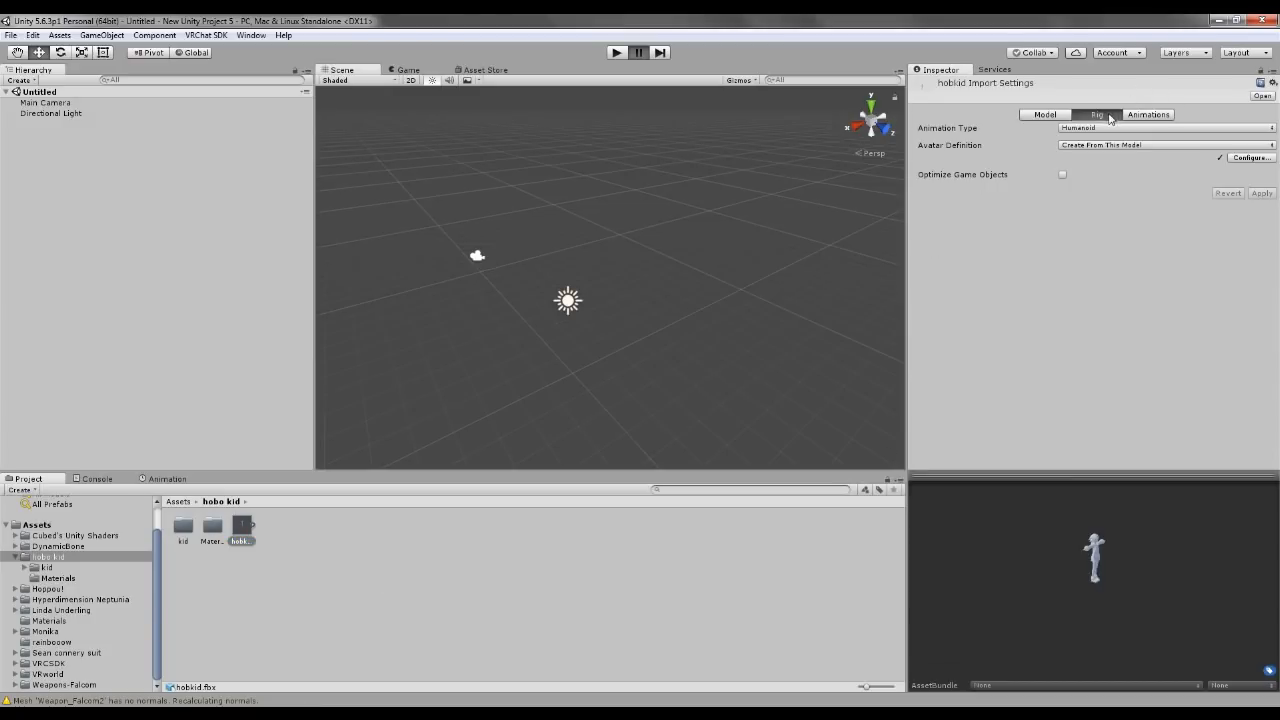
click(1251, 158)
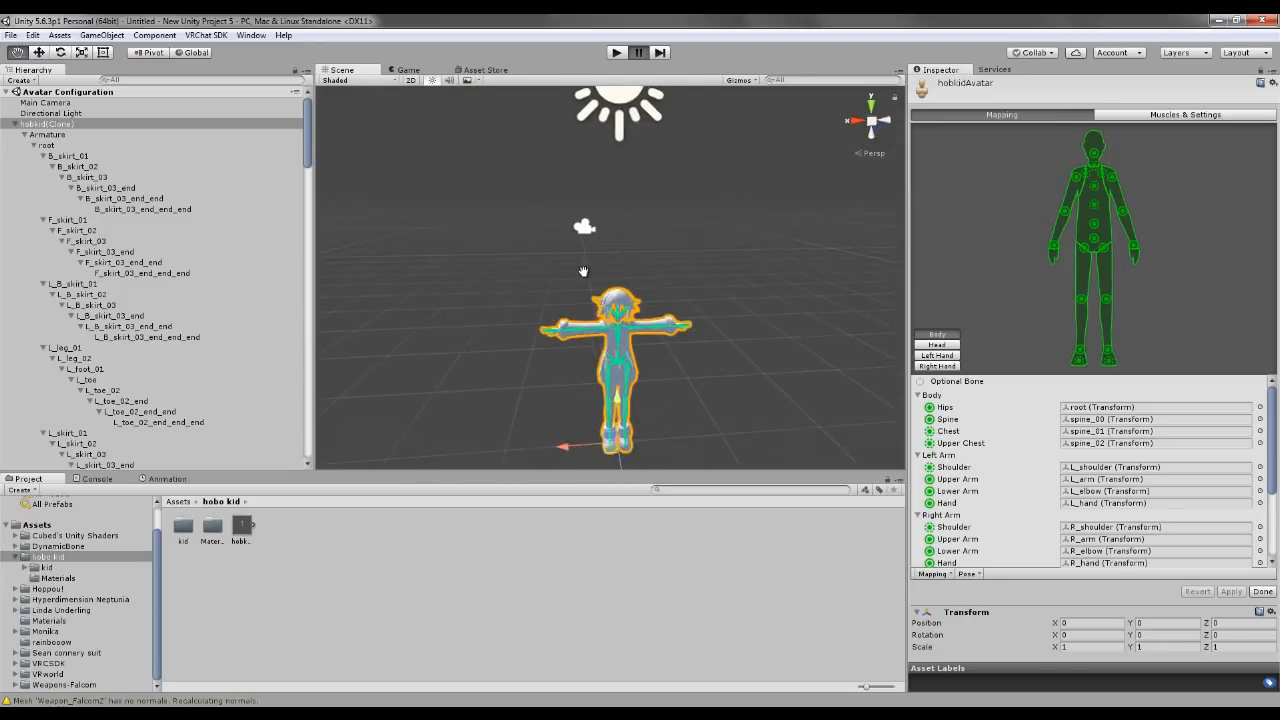
Step: Examine the hand bones up close and the full-body bone mapping of the character in the avatar configuration
scroll(660, 359, up, 3)
middle_drag(661, 358, 550, 349)
scroll(782, 278, up, 2)
click(793, 247)
scroll(586, 350, up, 5)
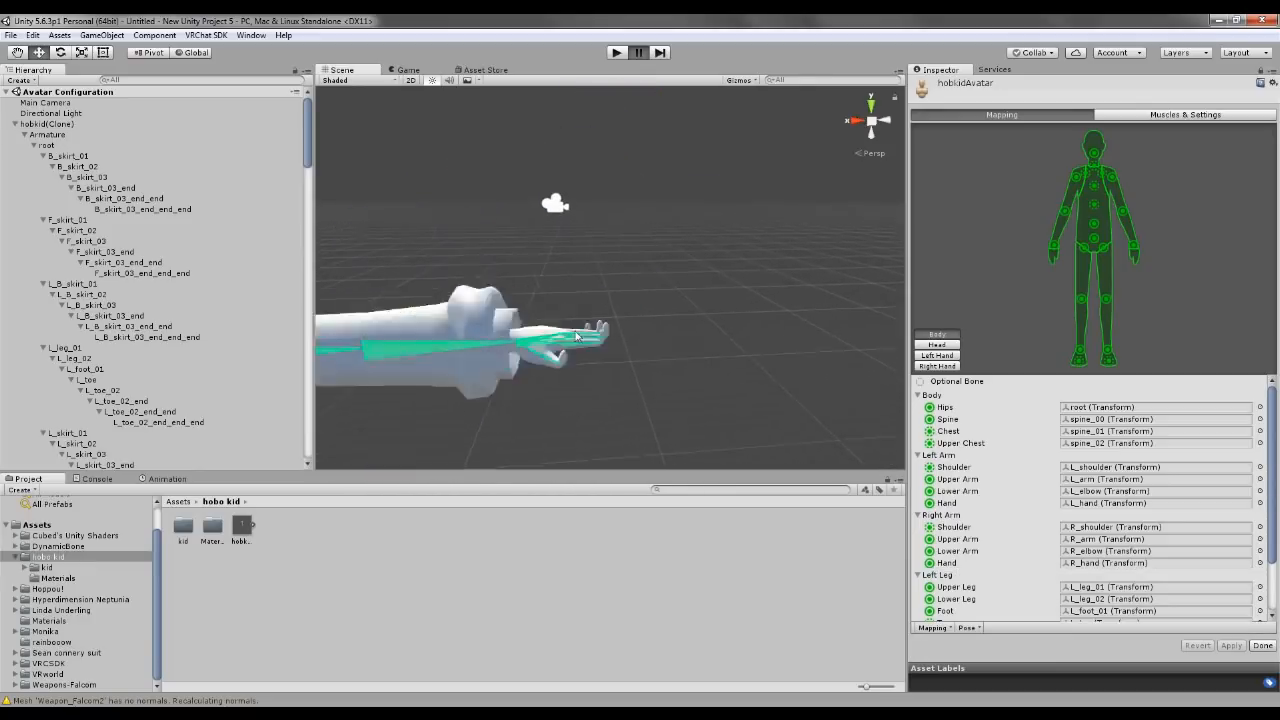
middle_drag(644, 389, 634, 353)
middle_drag(617, 406, 718, 381)
scroll(718, 381, down, 10)
scroll(619, 368, up, 3)
middle_drag(619, 368, 666, 309)
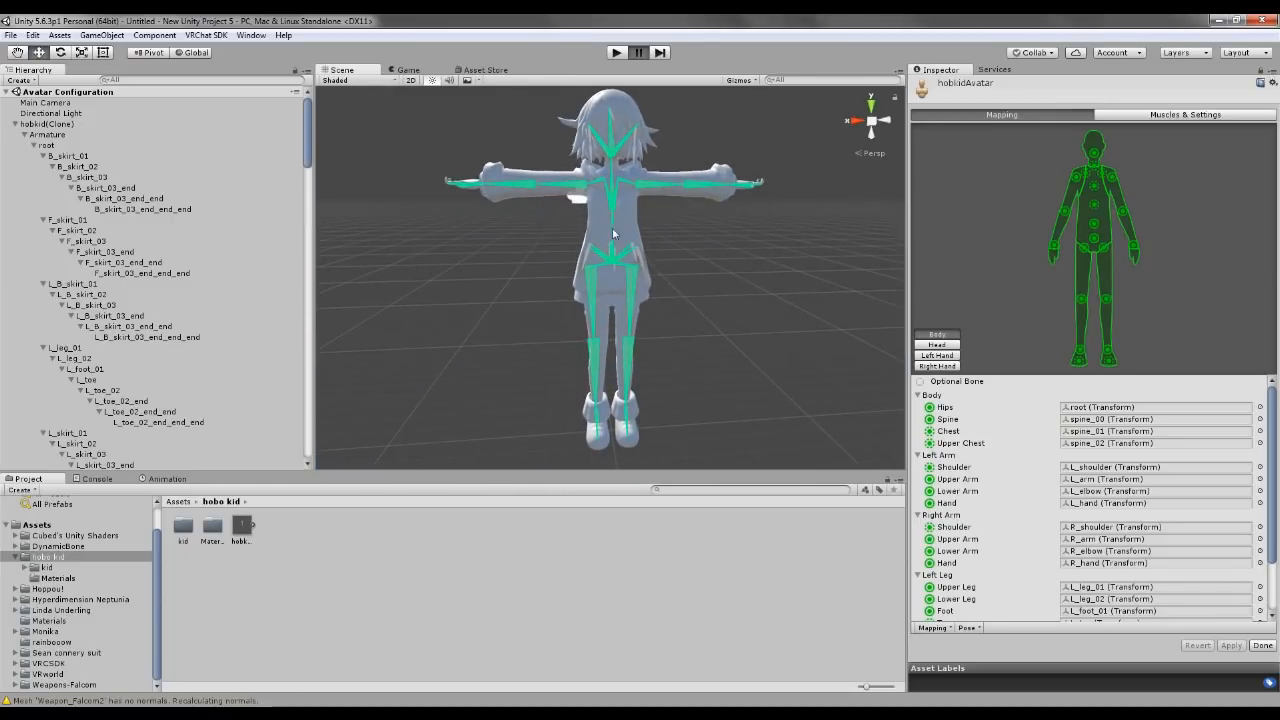
scroll(1100, 515, down, 3)
scroll(1100, 515, up, 3)
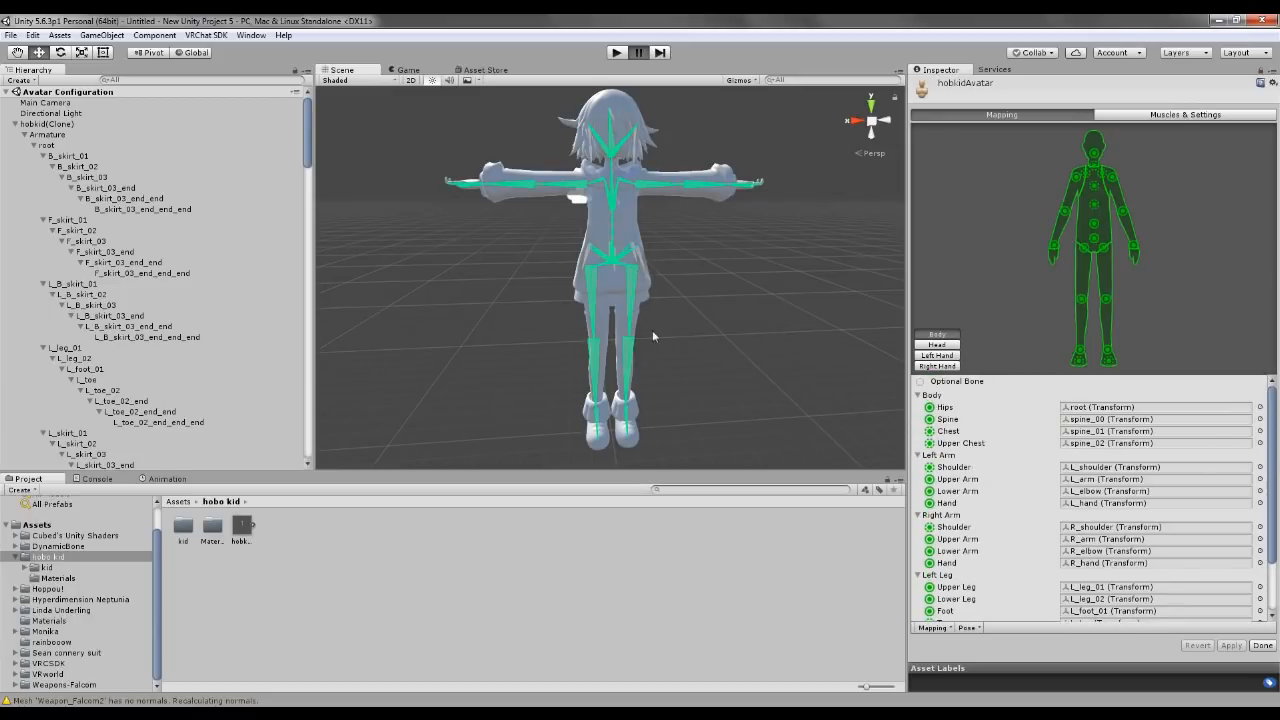
Step: Reset the avatar's pose, check the hand bones and finish the avatar configuration
click(968, 628)
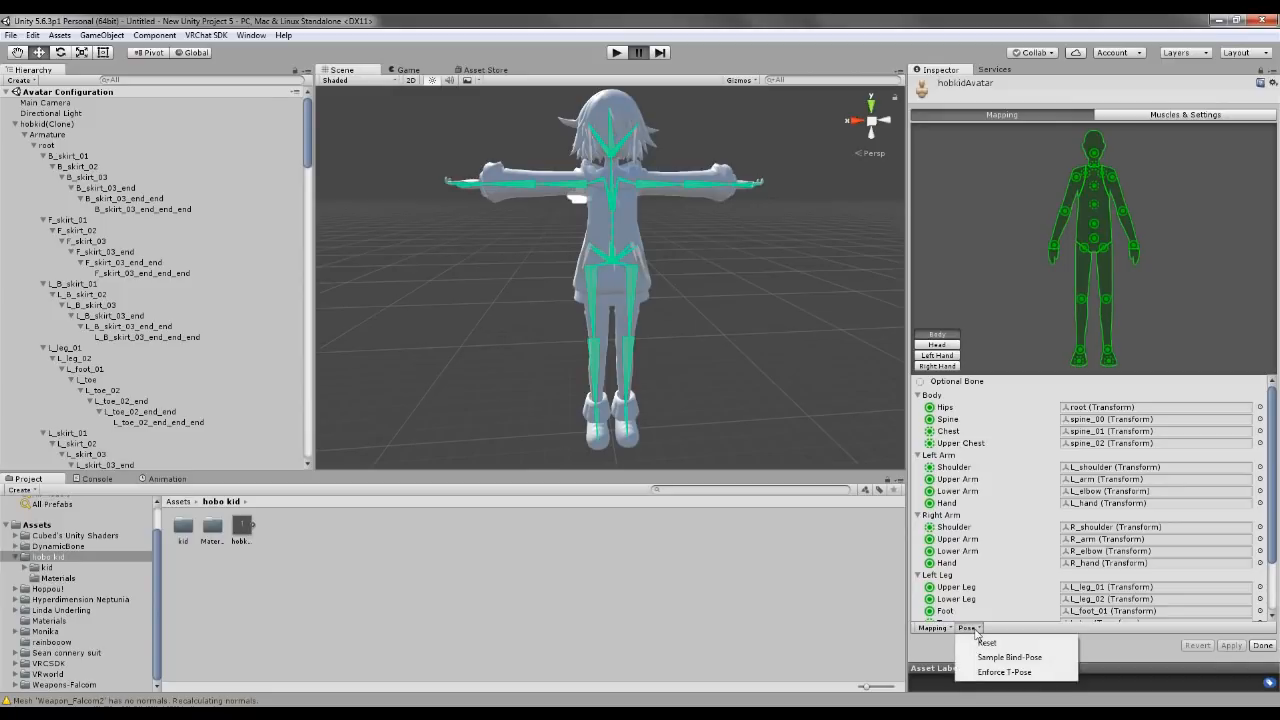
click(990, 644)
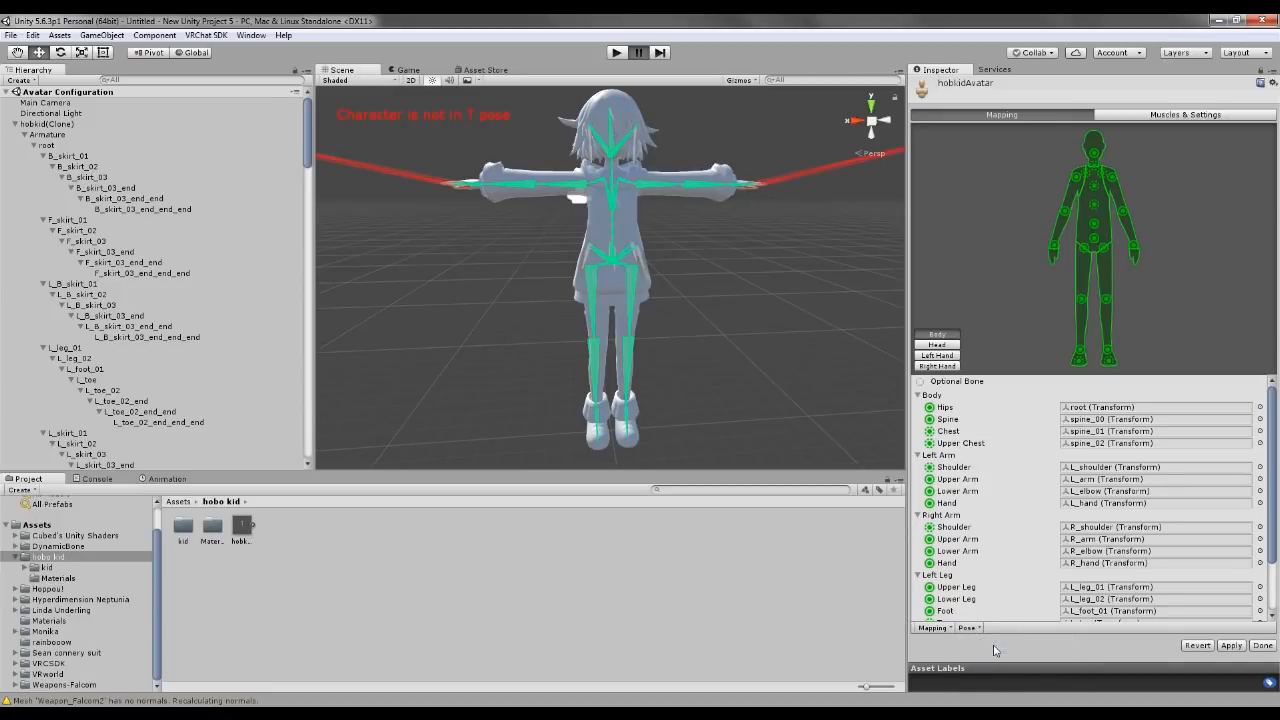
middle_drag(770, 332, 640, 348)
scroll(732, 390, up, 4)
middle_drag(625, 285, 652, 304)
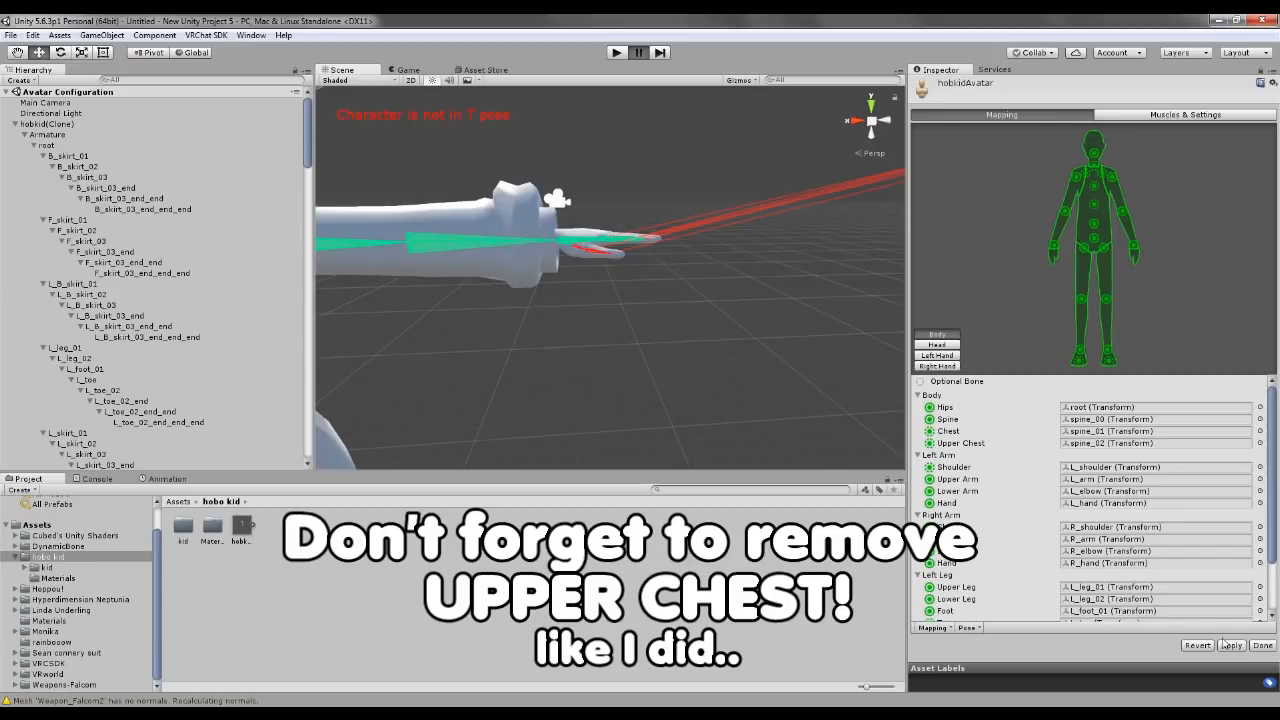
click(1263, 646)
click(670, 395)
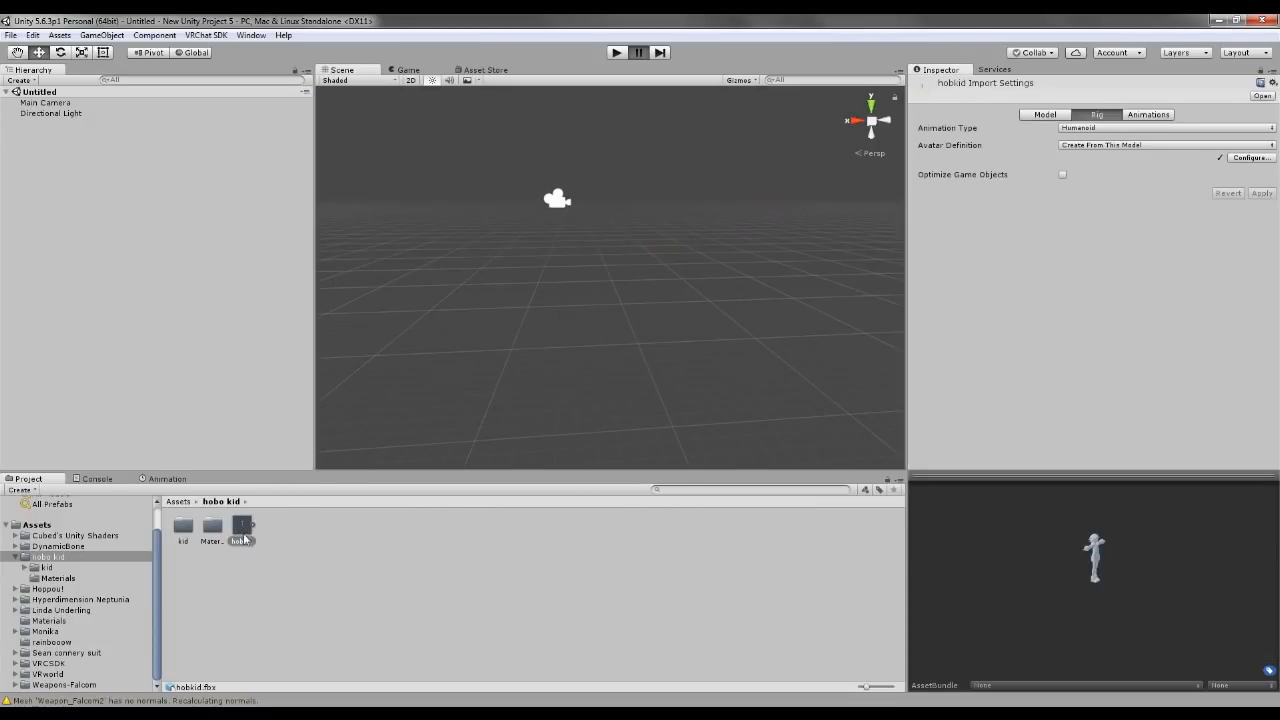
Step: Add the hobkid model to the scene and frame the whole character
drag(208, 327, 175, 309)
scroll(572, 319, down, 5)
middle_drag(574, 319, 700, 280)
click(777, 360)
scroll(751, 366, up, 3)
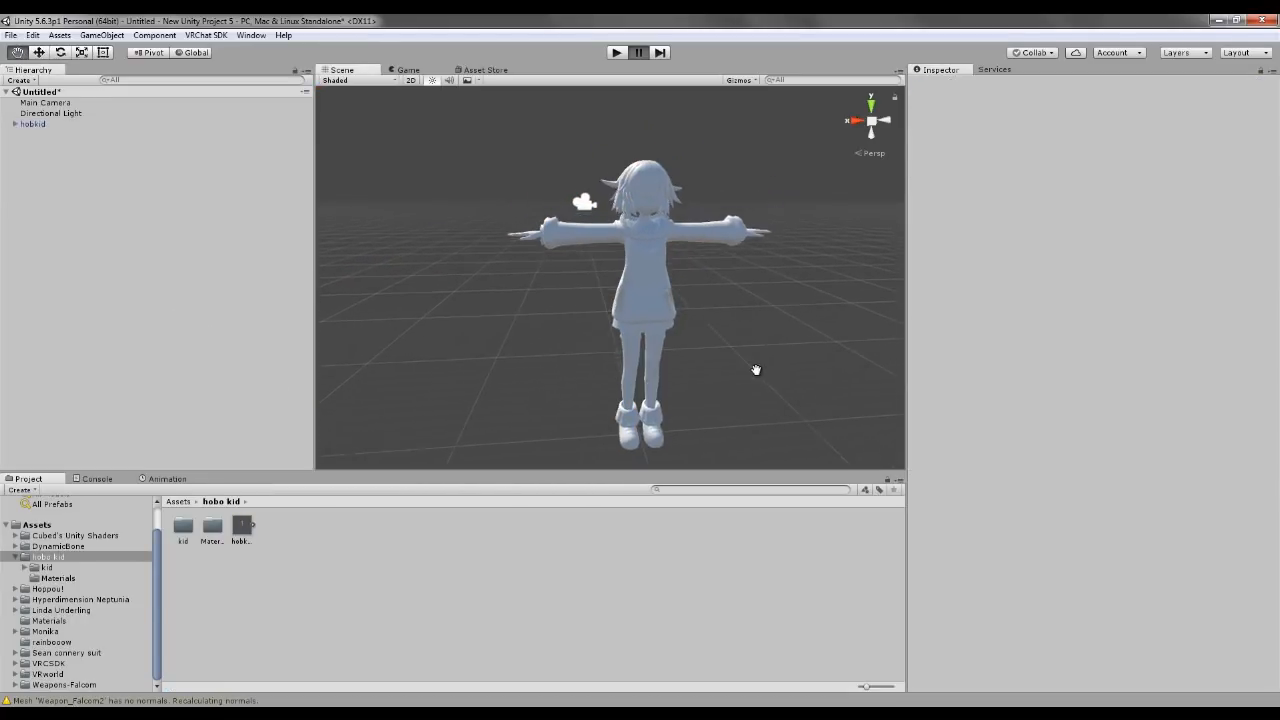
right_drag(745, 377, 771, 396)
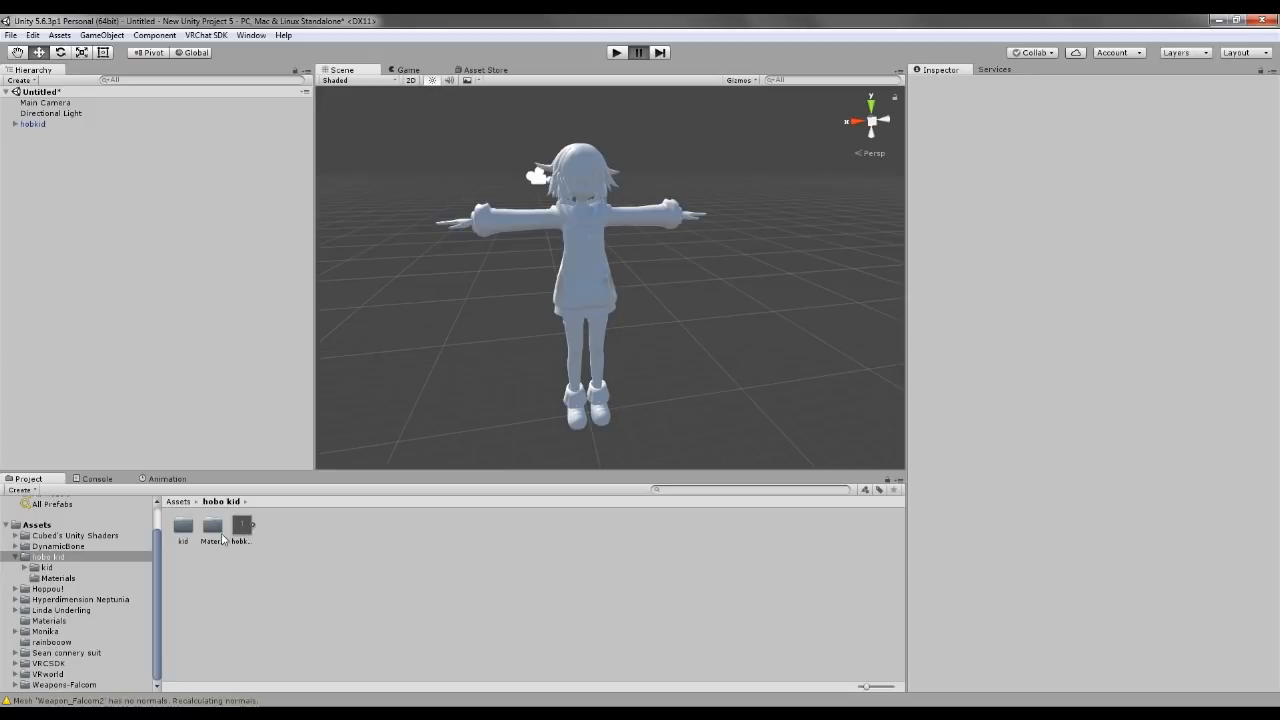
Step: Apply the pants texture from the kid folder to the hobkid body mesh, Material #35
click(24, 125)
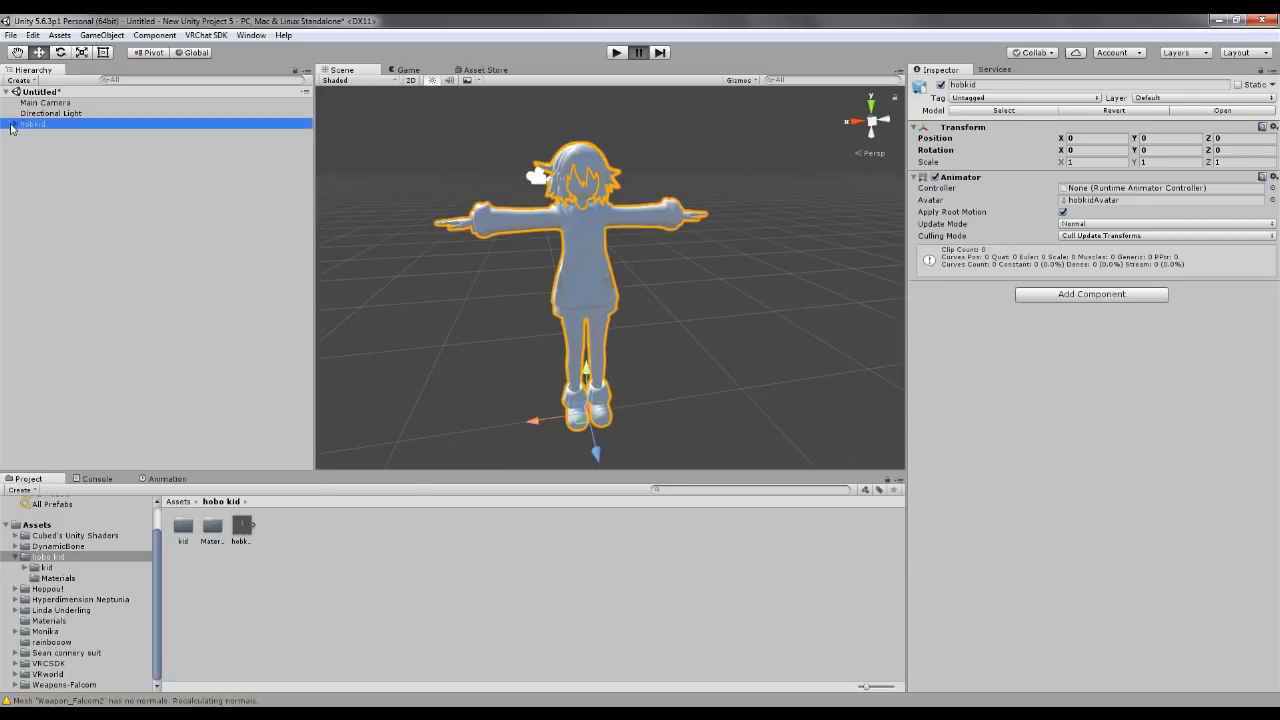
click(15, 124)
click(55, 166)
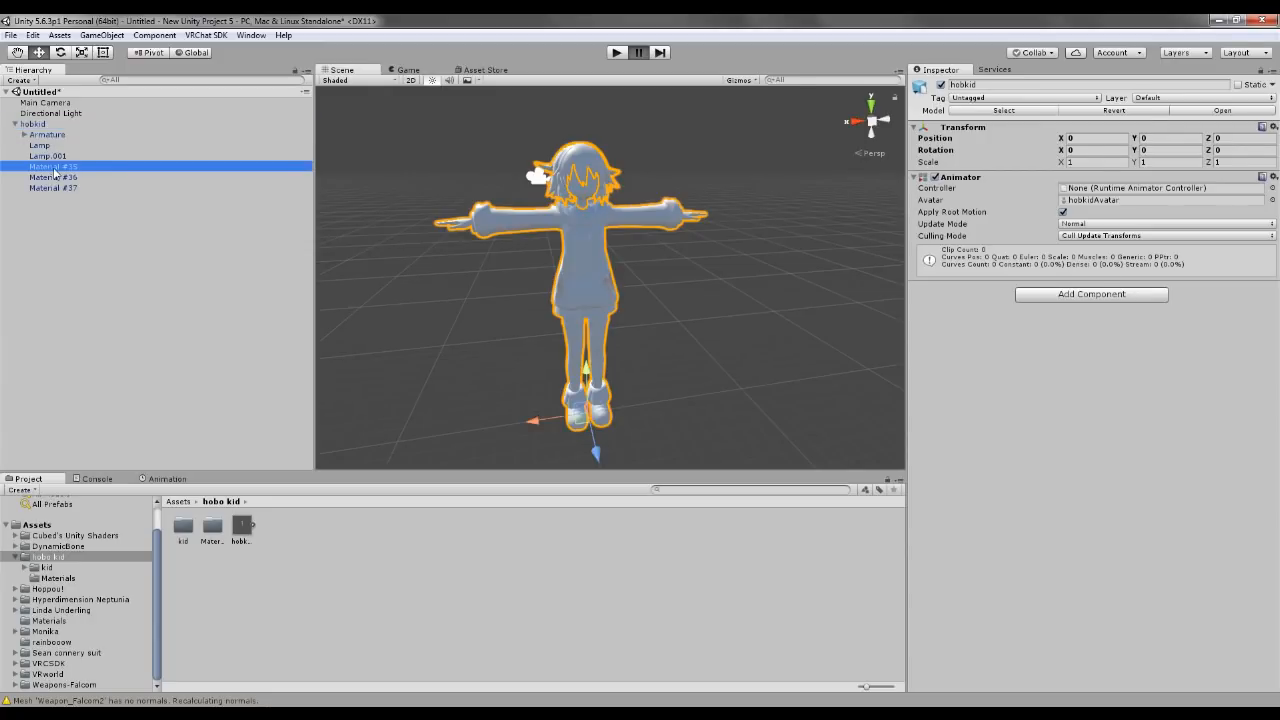
double_click(187, 531)
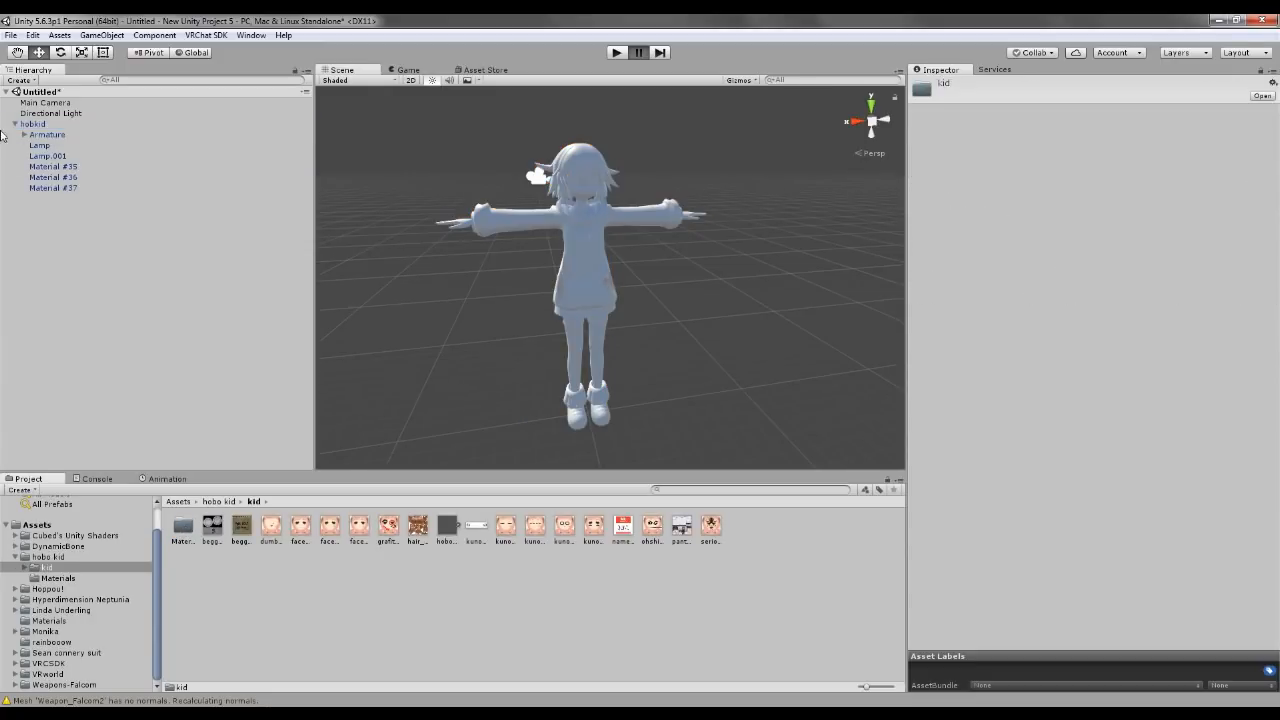
click(60, 167)
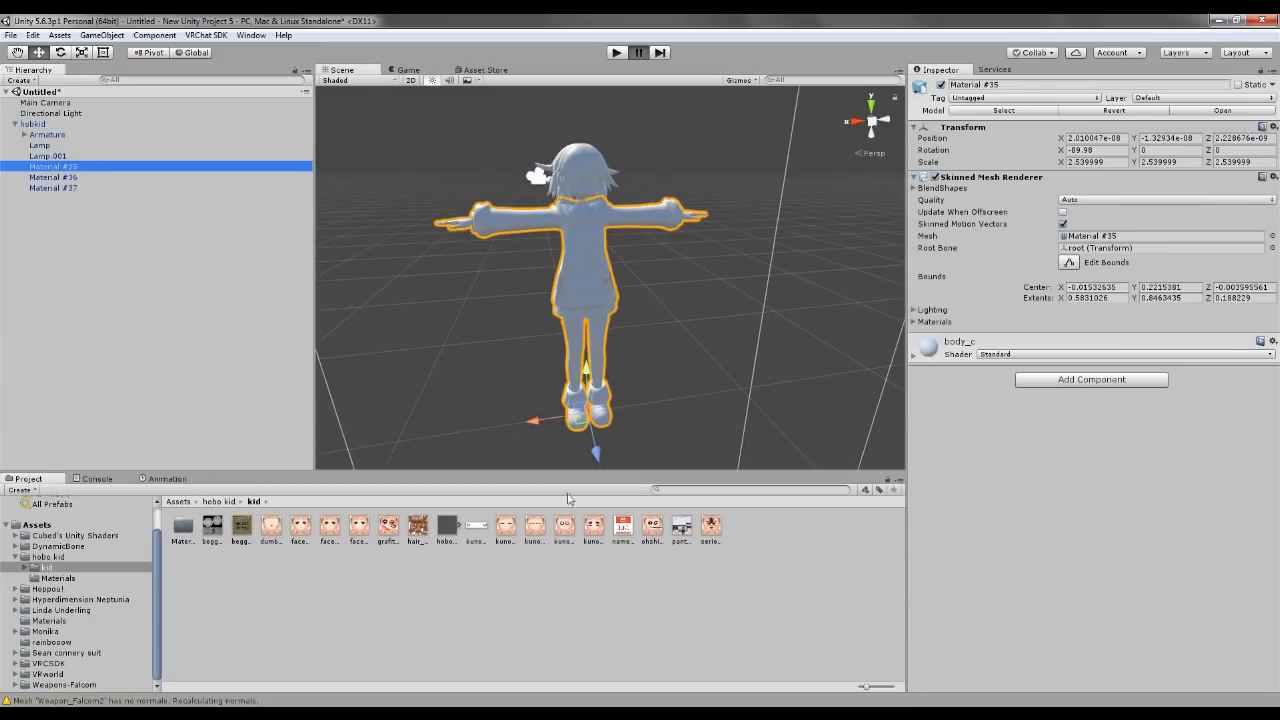
drag(682, 530, 586, 274)
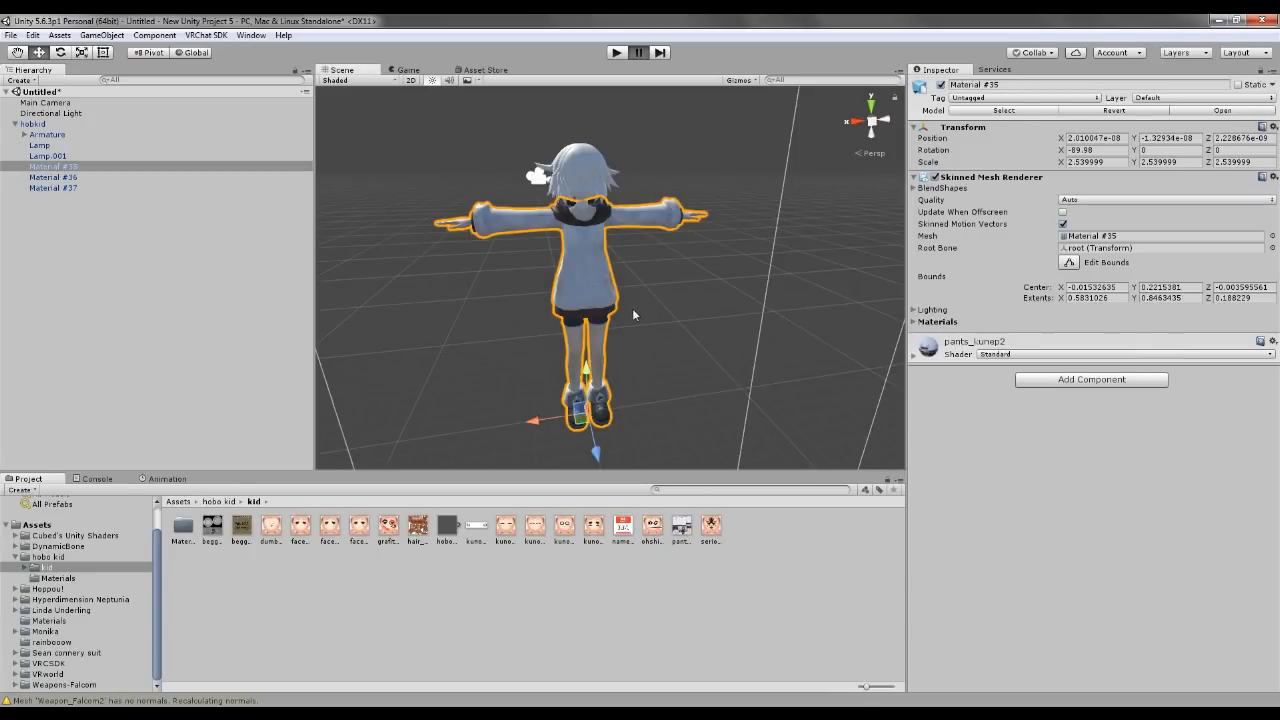
Step: Apply a face texture from the kid folder to the face mesh, Material #36
click(42, 177)
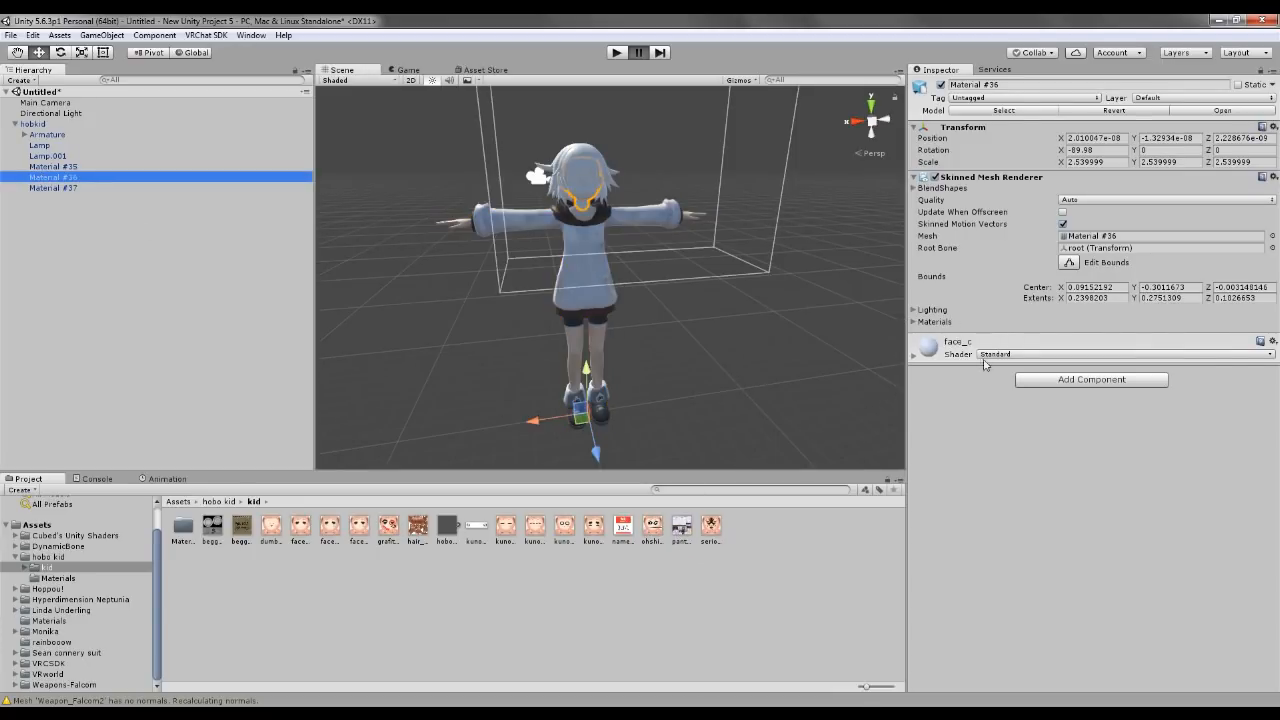
drag(320, 533, 590, 207)
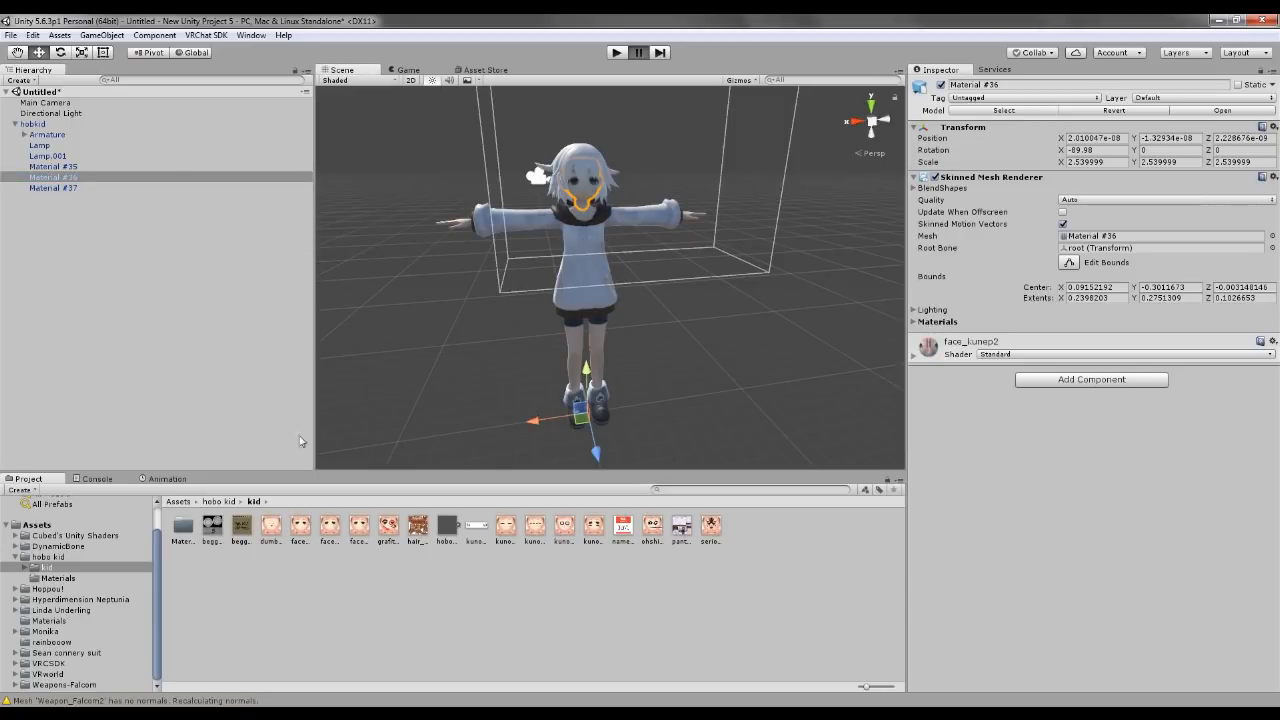
drag(286, 540, 590, 207)
Step: Apply the hair texture to the hair mesh, Material #37, and check the textured head up close
click(52, 188)
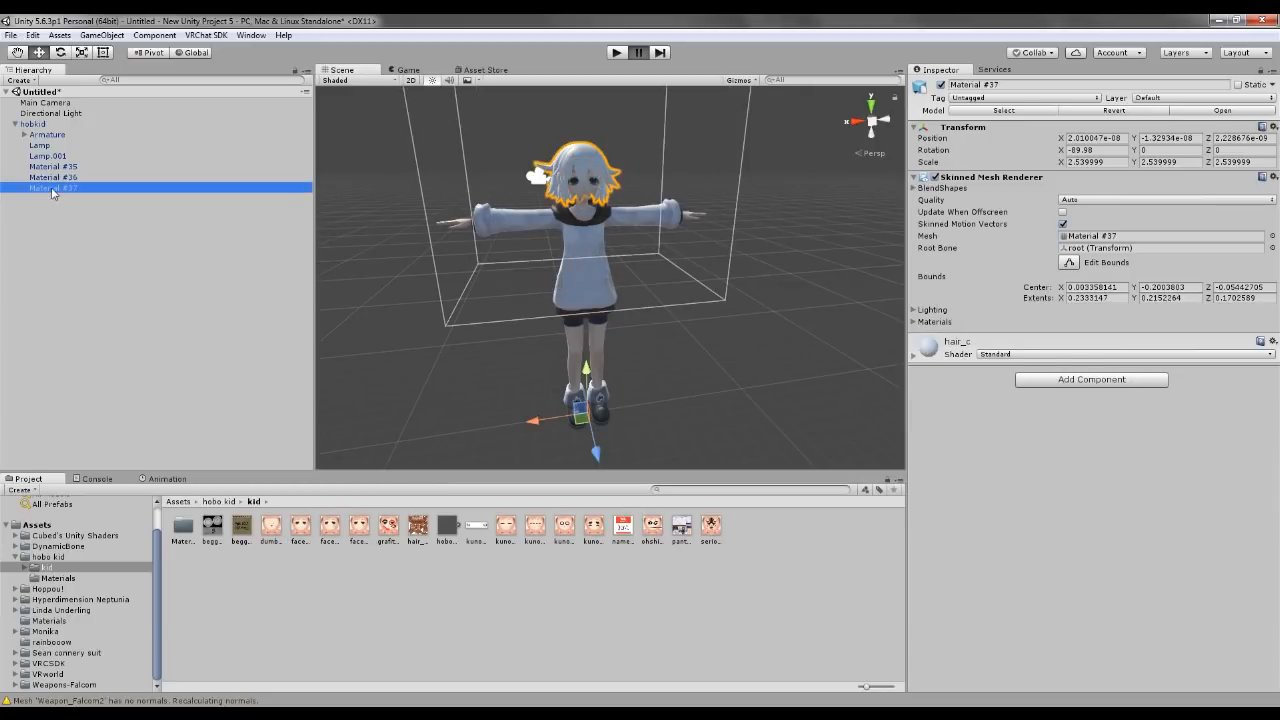
drag(404, 521, 577, 152)
click(745, 300)
scroll(560, 238, up, 5)
middle_drag(570, 242, 667, 346)
scroll(593, 316, up, 5)
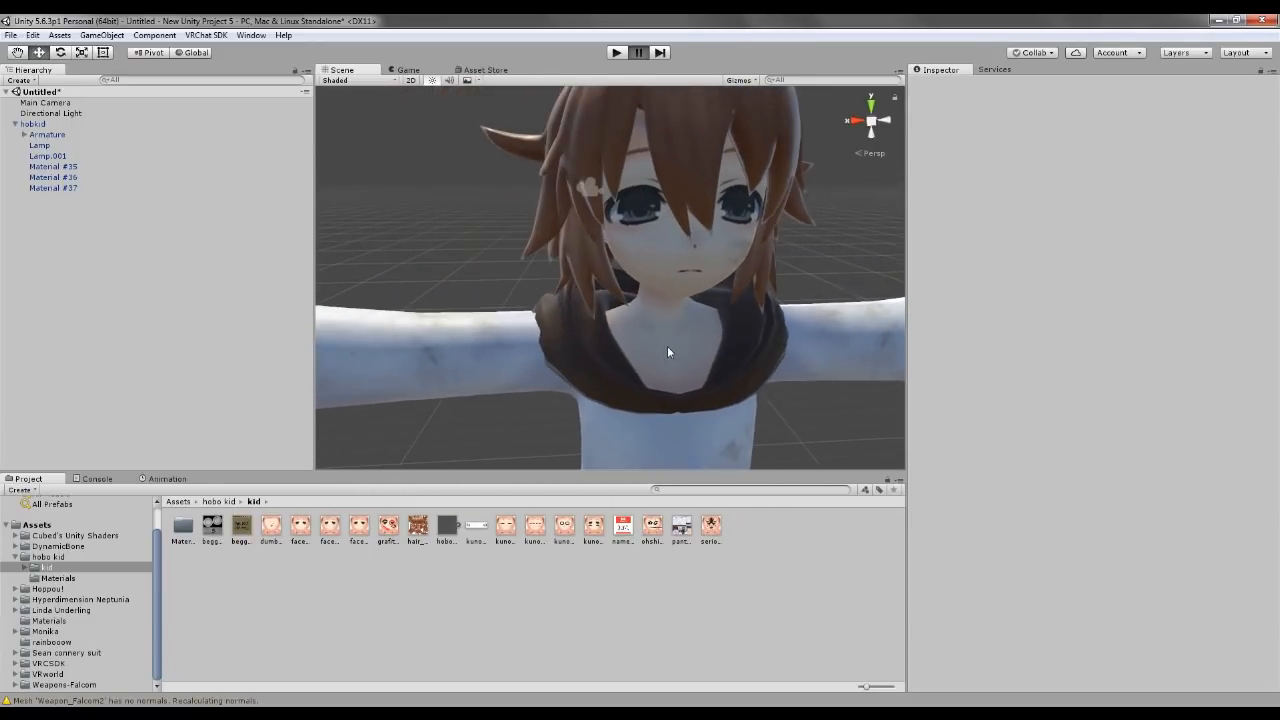
alt+drag(667, 346, 799, 358)
scroll(799, 358, down, 3)
Step: Add the VRC_Avatar Descriptor component to the root hobkid object
click(32, 124)
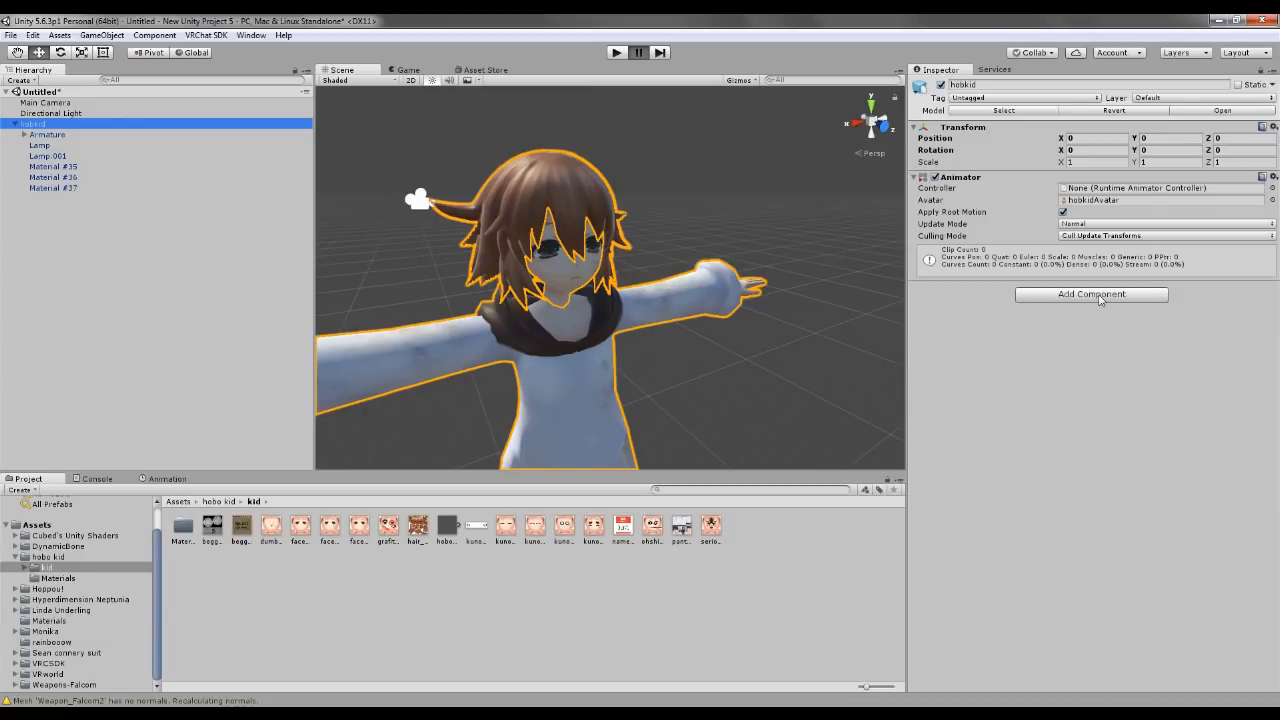
click(1100, 297)
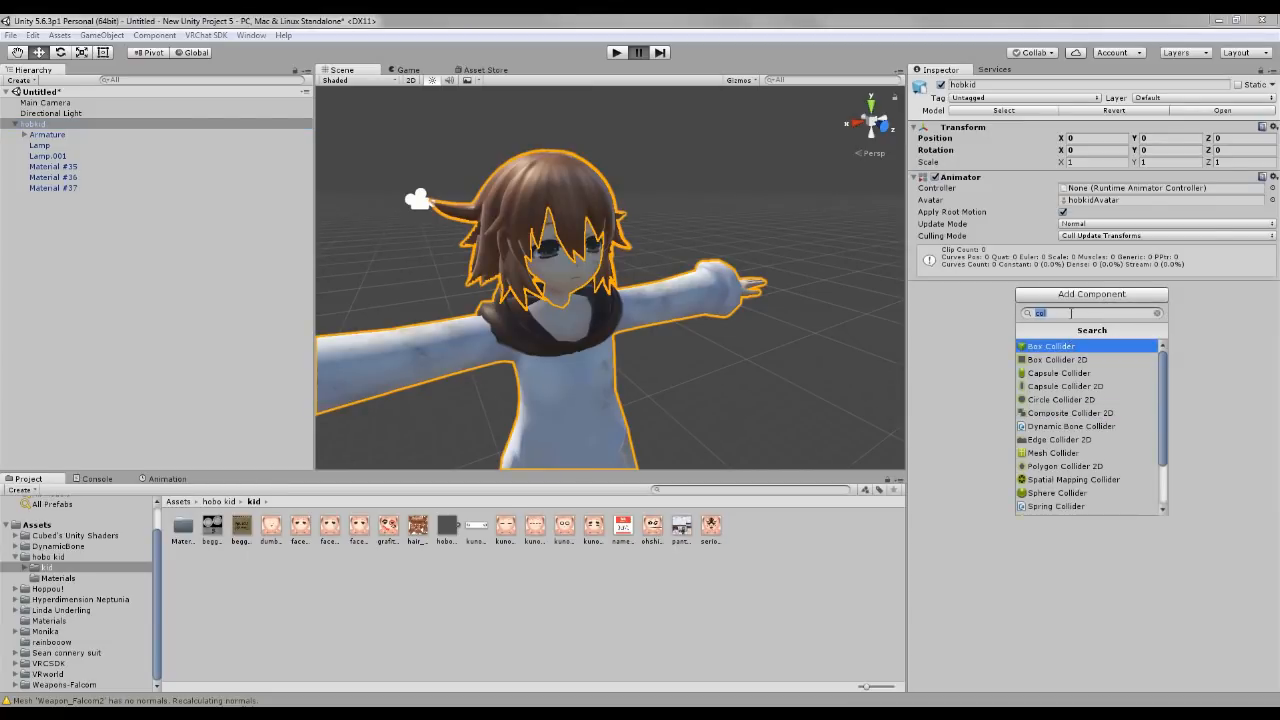
text(ava)
click(1066, 345)
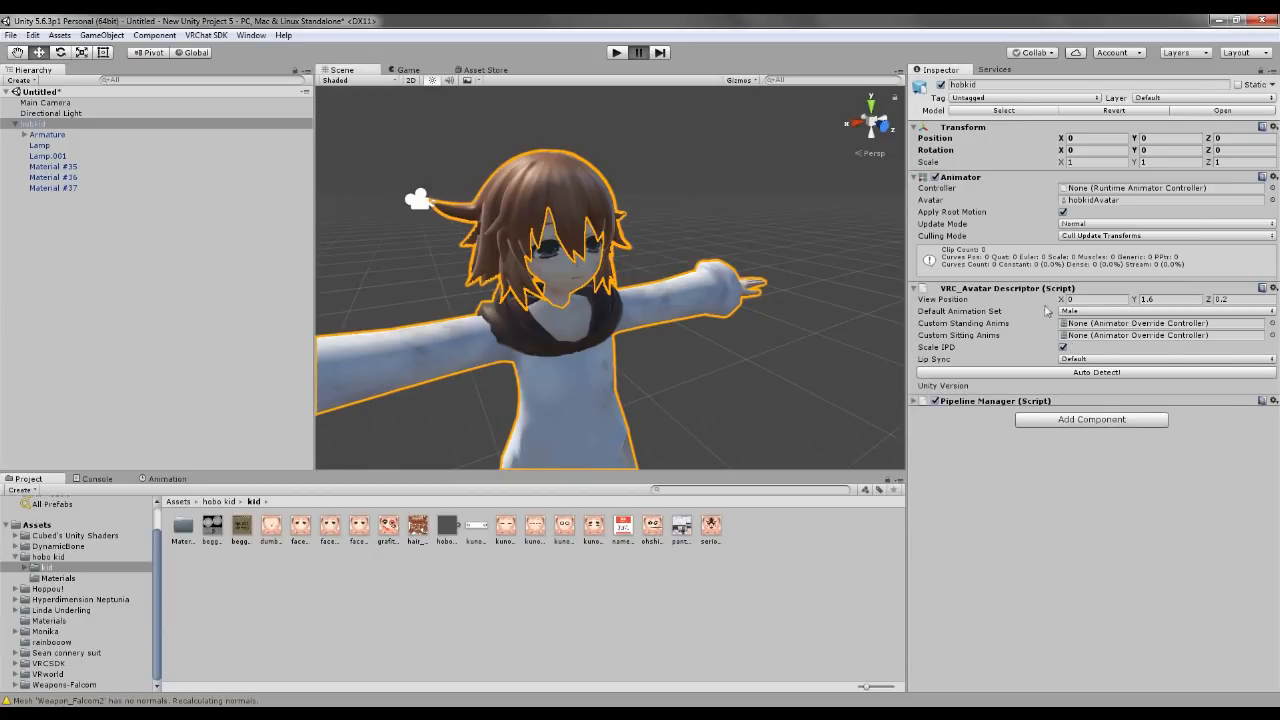
Step: Set the avatar descriptor's View Position Y to 1.3, checking the marker against the character's eye level
click(1154, 301)
drag(1154, 300, 1147, 300)
text(.4)
key(Return)
key(BackSpace)
text(33)
key(BackSpace)
text(2)
middle_drag(732, 272, 845, 256)
click(1160, 300)
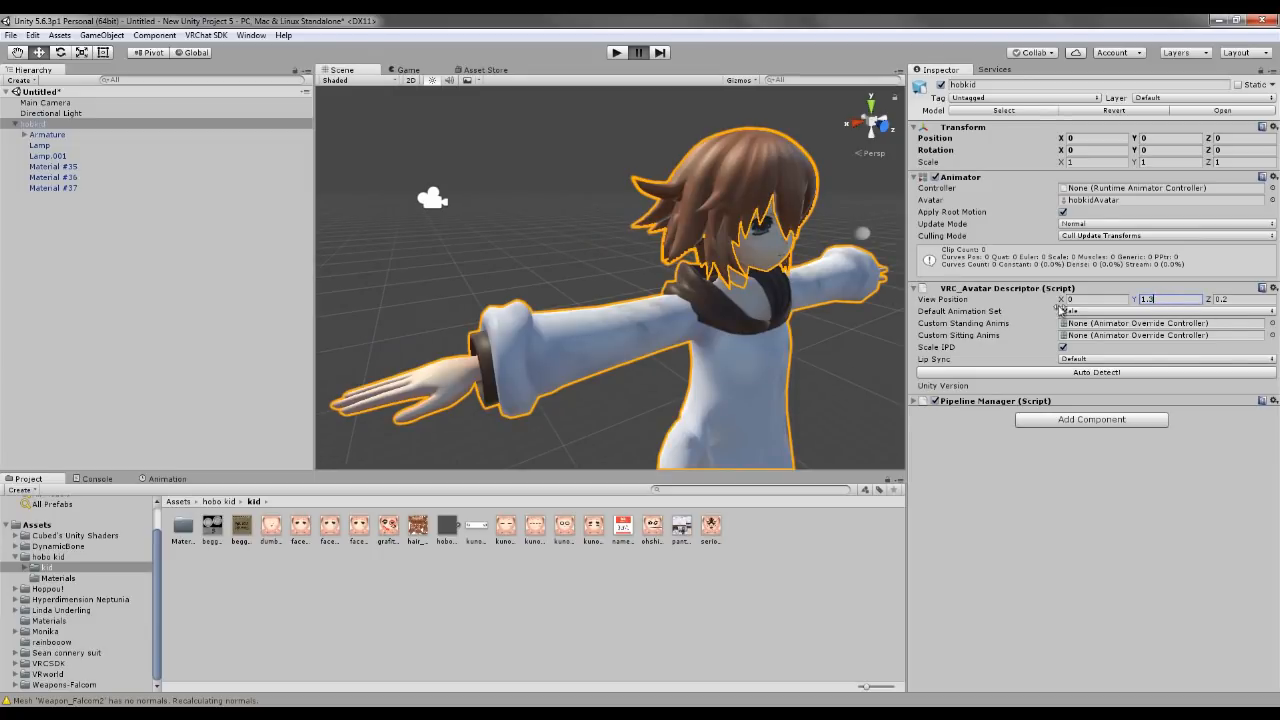
text(1.3)
Step: Set the avatar descriptor's View Position Z to 0 and check the marker's placement at the head
click(1230, 300)
text(0.1)
middle_drag(887, 280, 726, 261)
drag(1245, 299, 1183, 297)
text(0)
middle_drag(571, 301, 571, 305)
scroll(571, 305, down, 5)
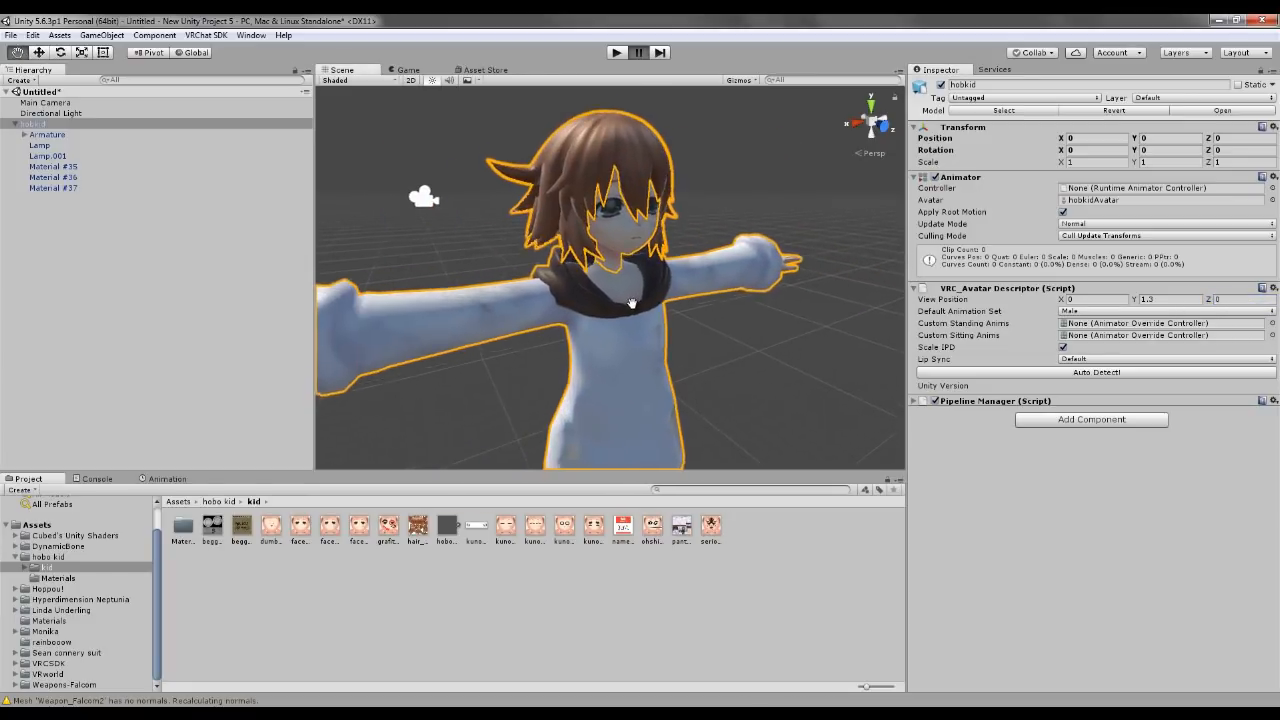
middle_drag(608, 317, 604, 306)
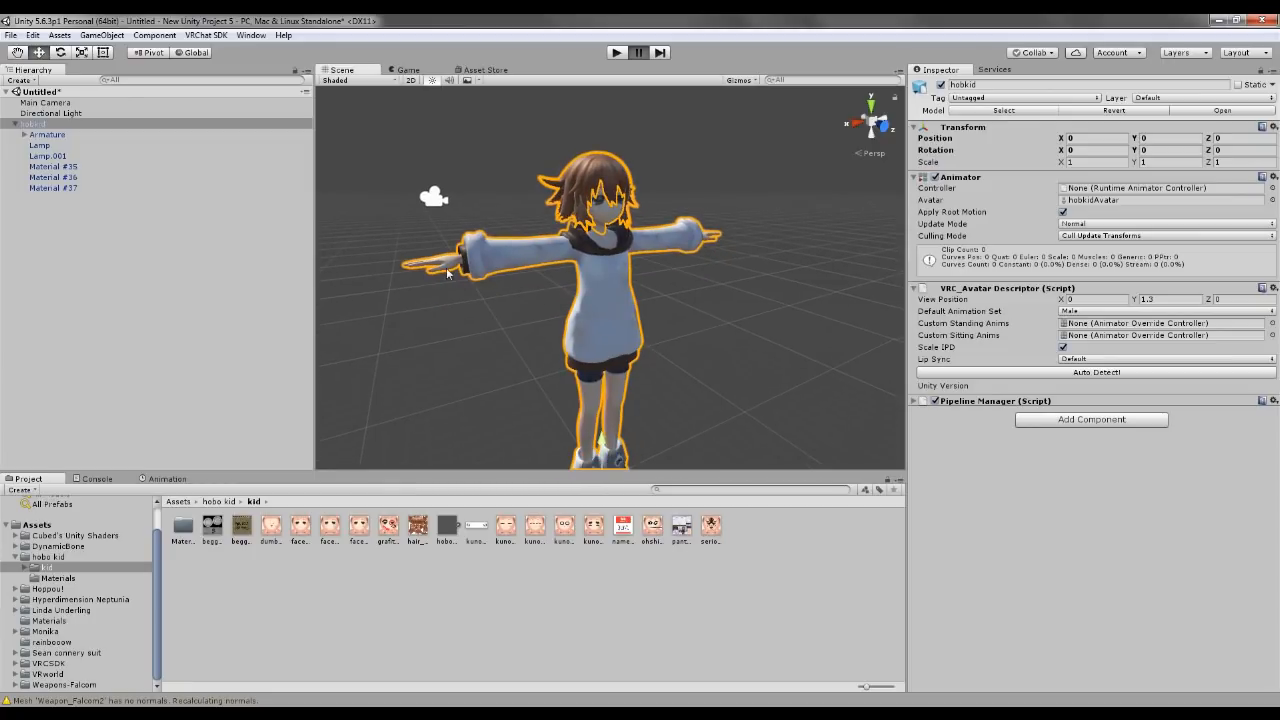
click(48, 166)
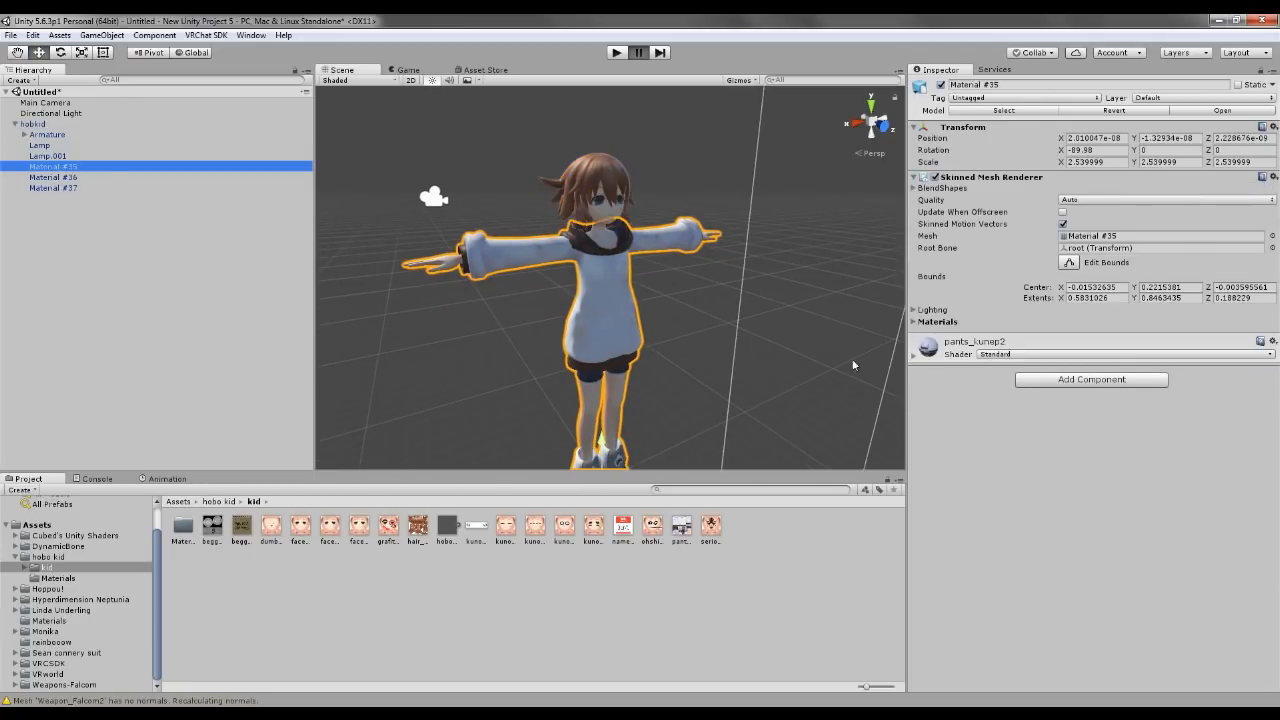
click(1016, 356)
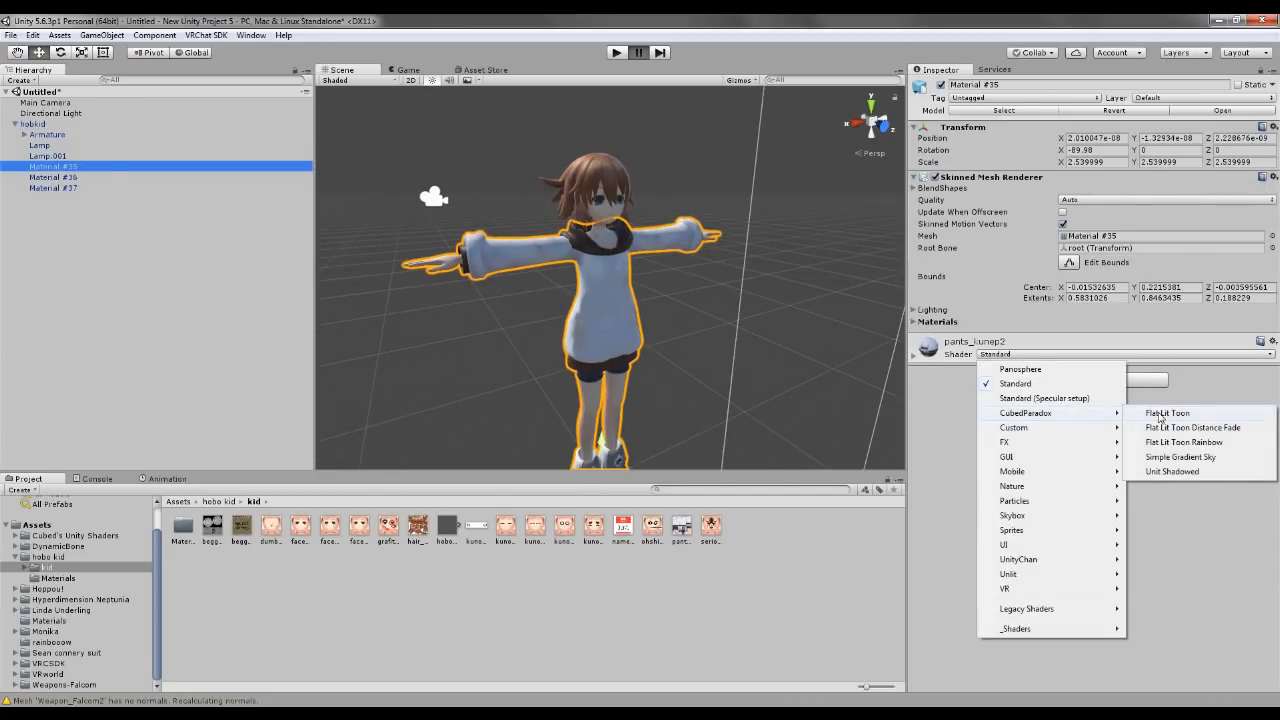
click(985, 361)
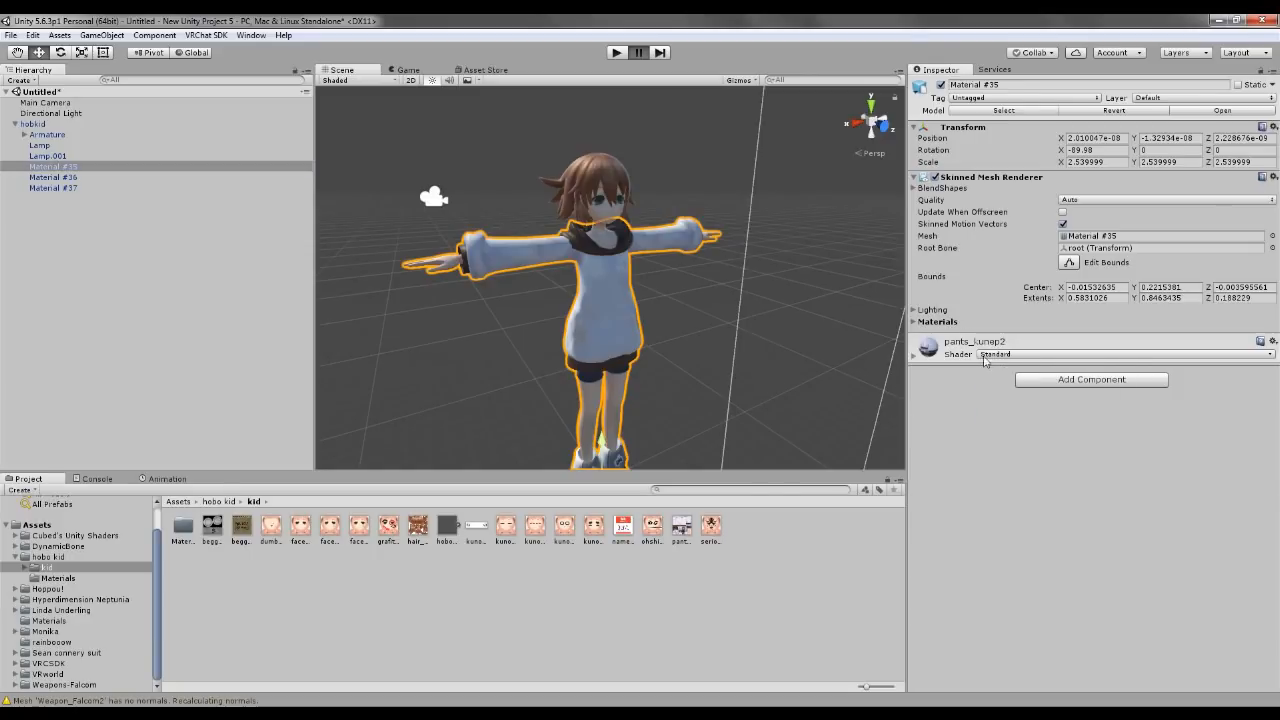
click(485, 325)
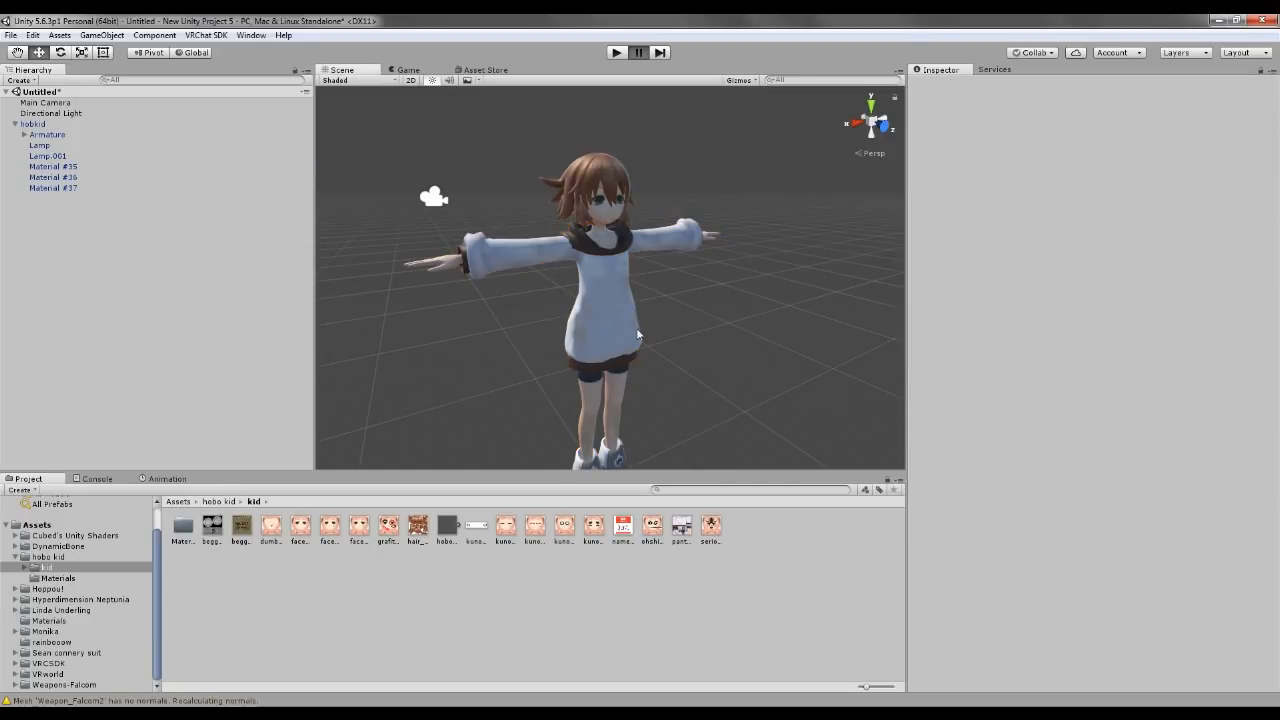
Step: Change the shader on the body mesh, Material #35, to CubedParadox/Flat Lit Toon and expand the material's settings
click(41, 166)
click(1030, 354)
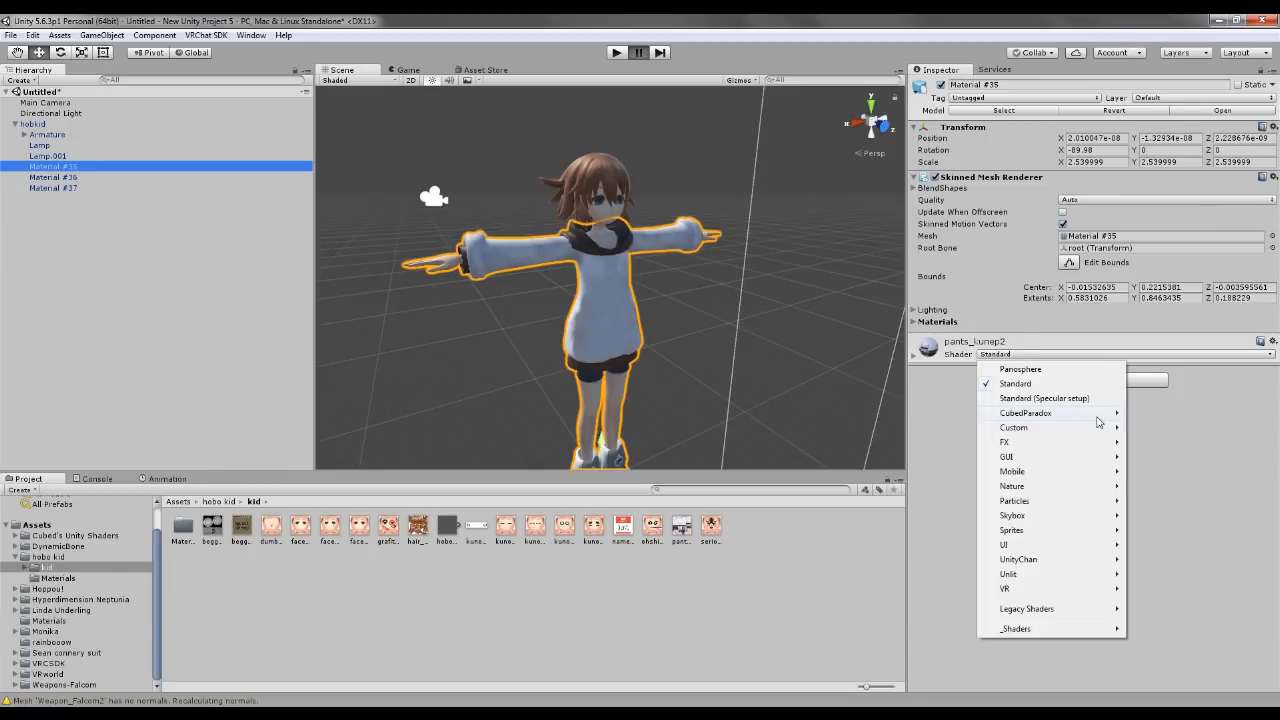
mouse_move(1099, 421)
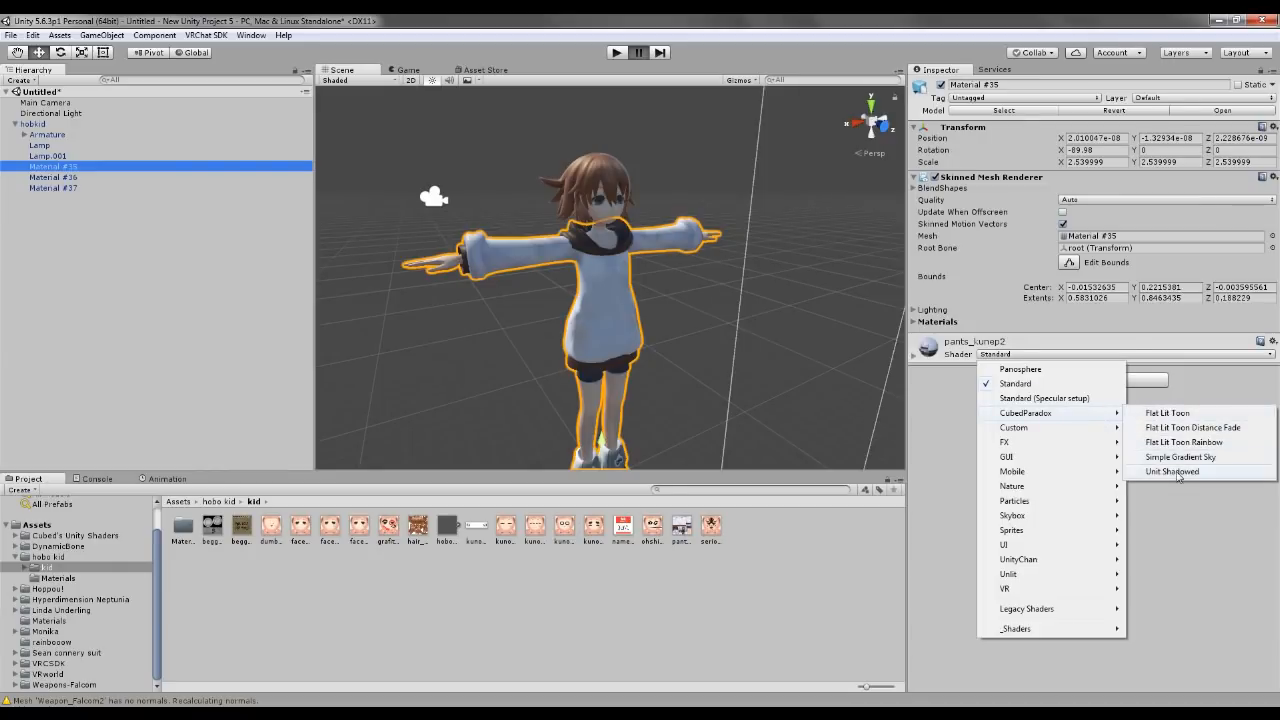
click(1165, 413)
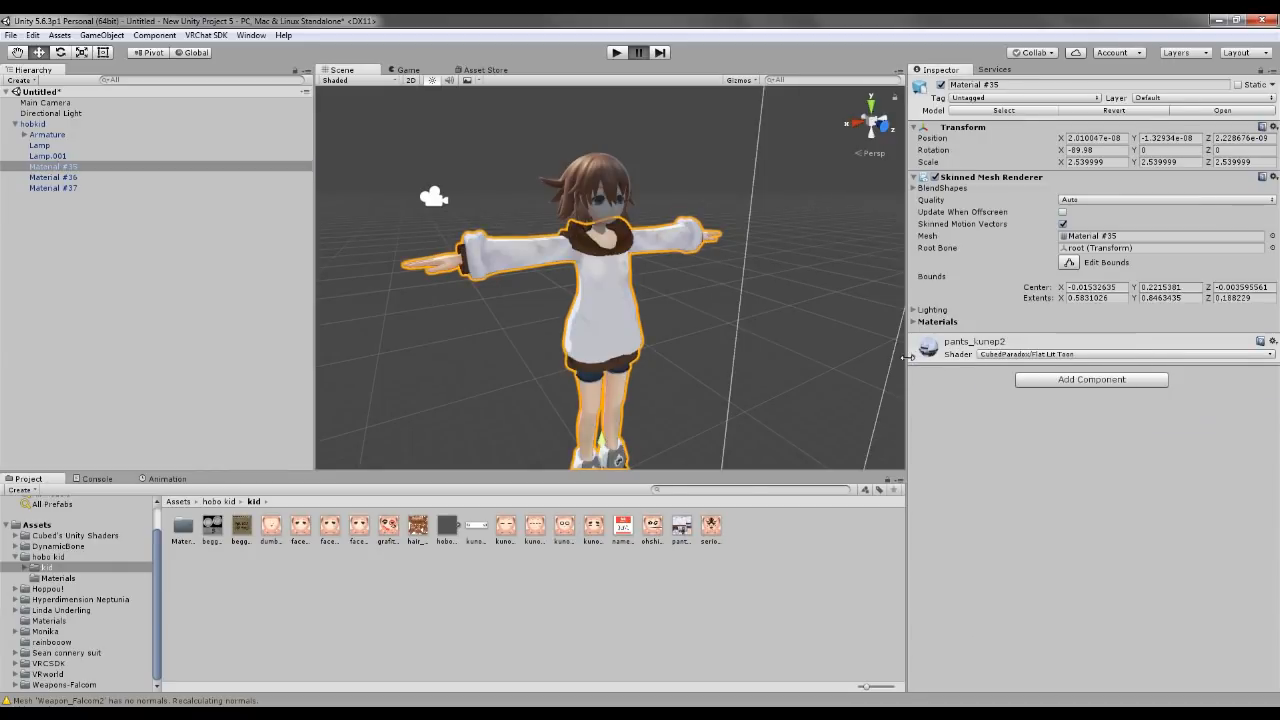
click(915, 358)
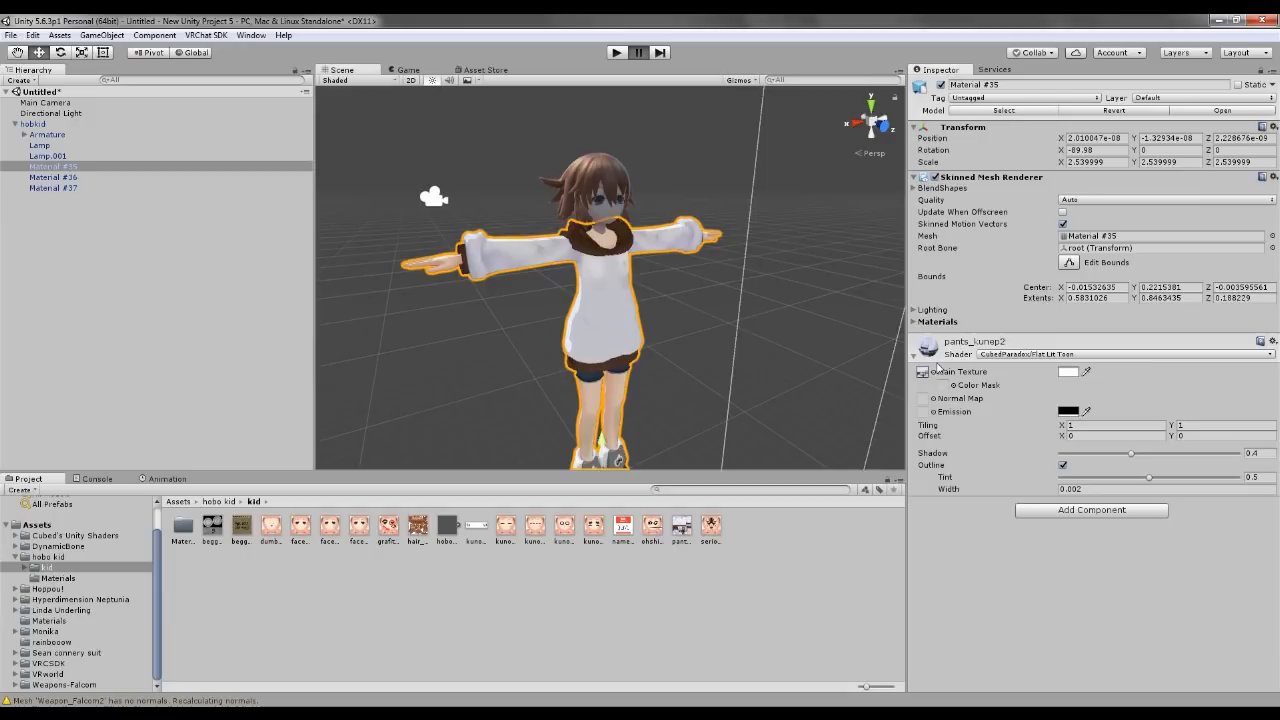
Step: Disable the outline on the body material and change the face mesh, Material #36, to the CubedParadox/Flat Lit Toon shader
click(1064, 466)
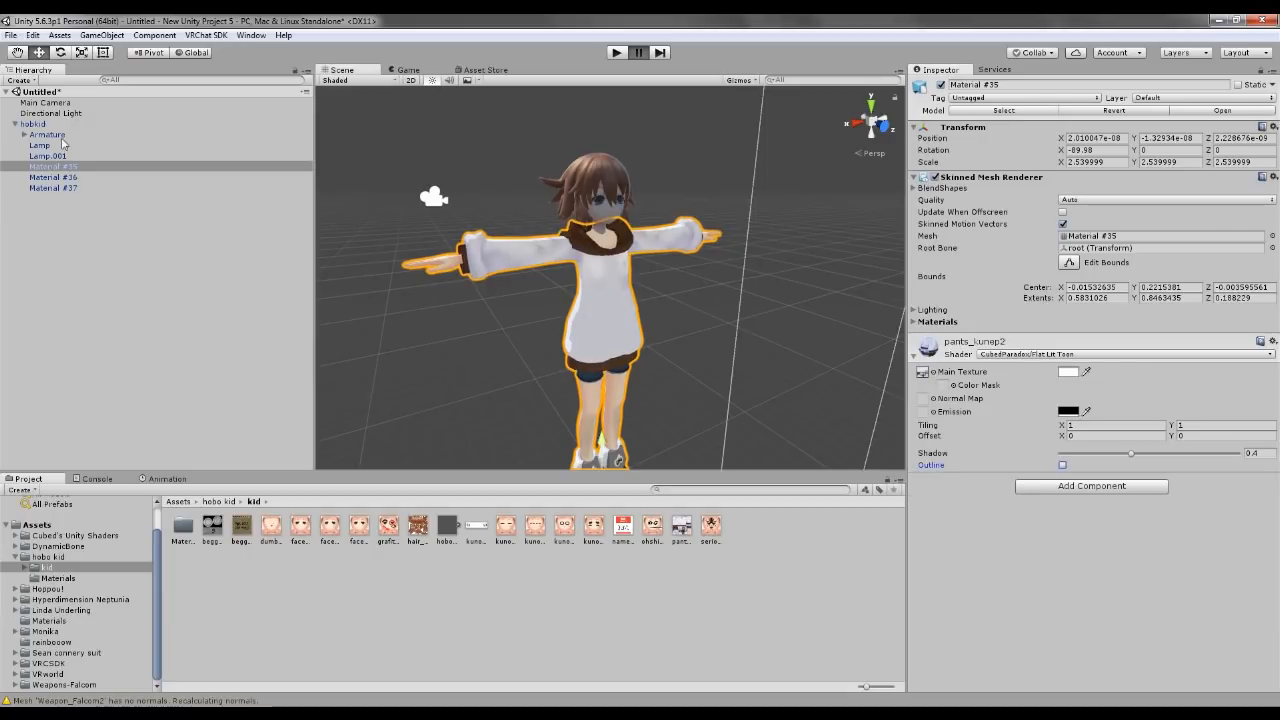
click(53, 177)
click(994, 356)
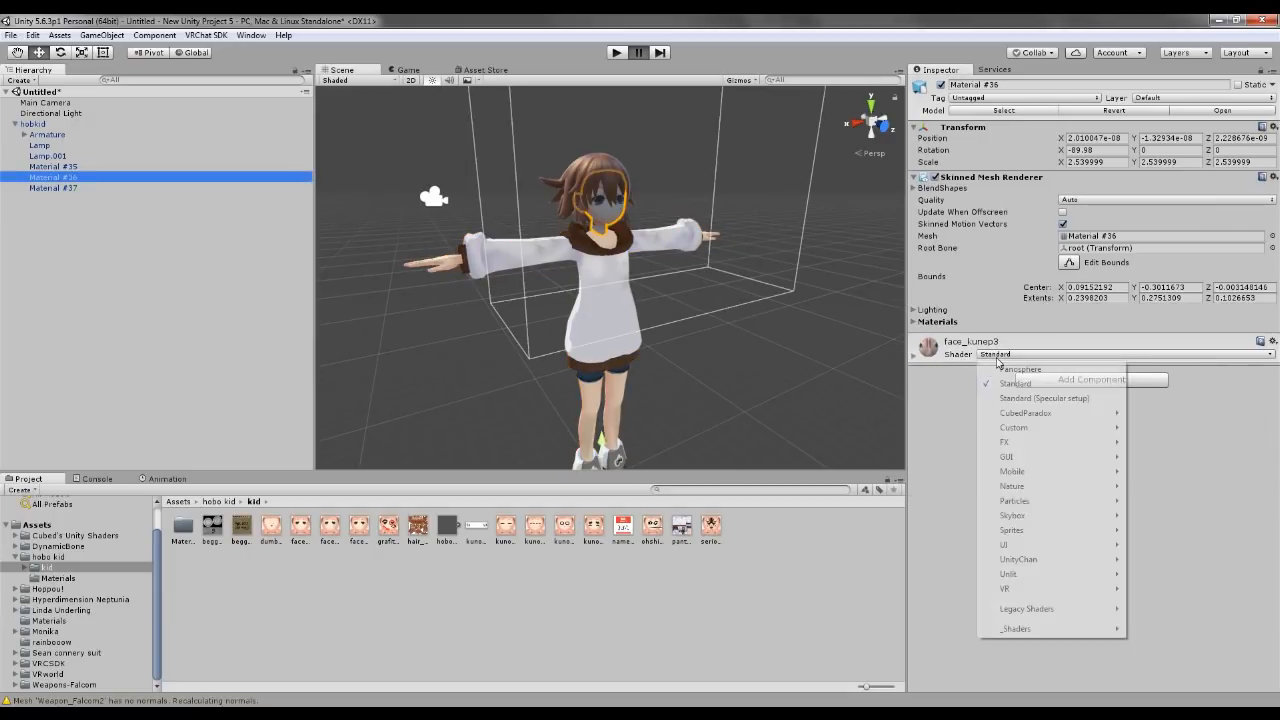
mouse_move(1057, 413)
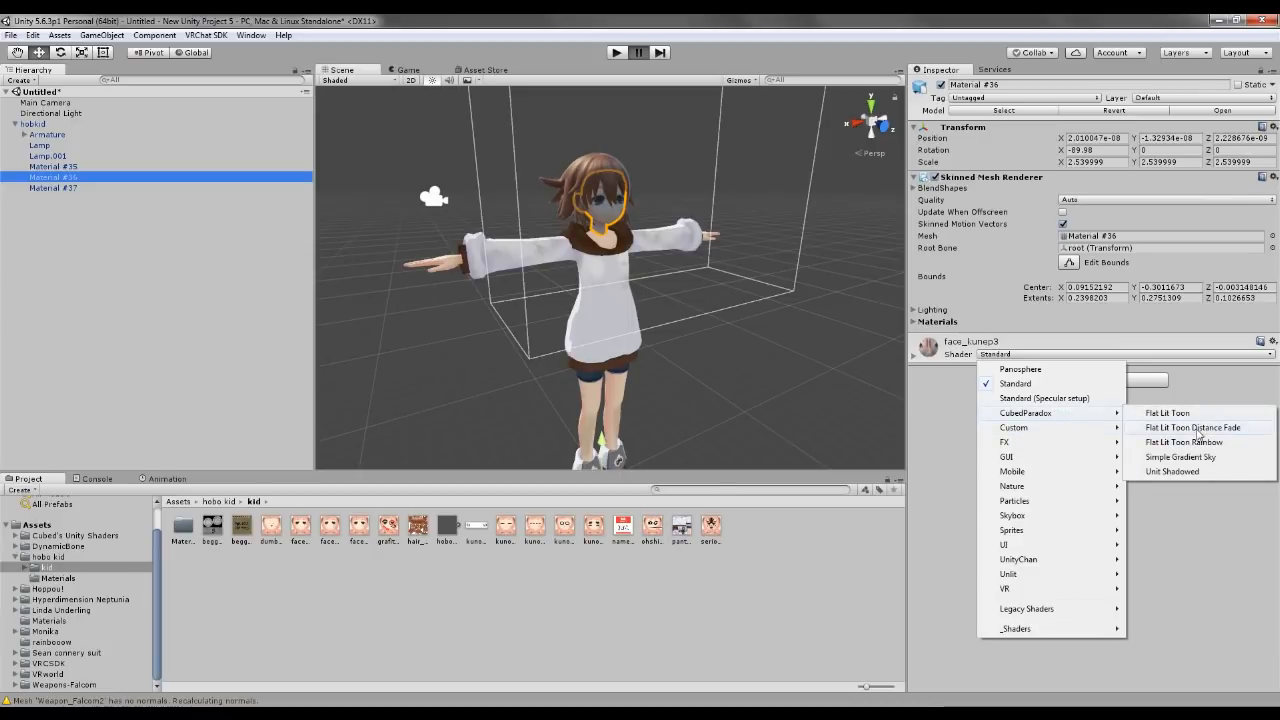
click(1167, 413)
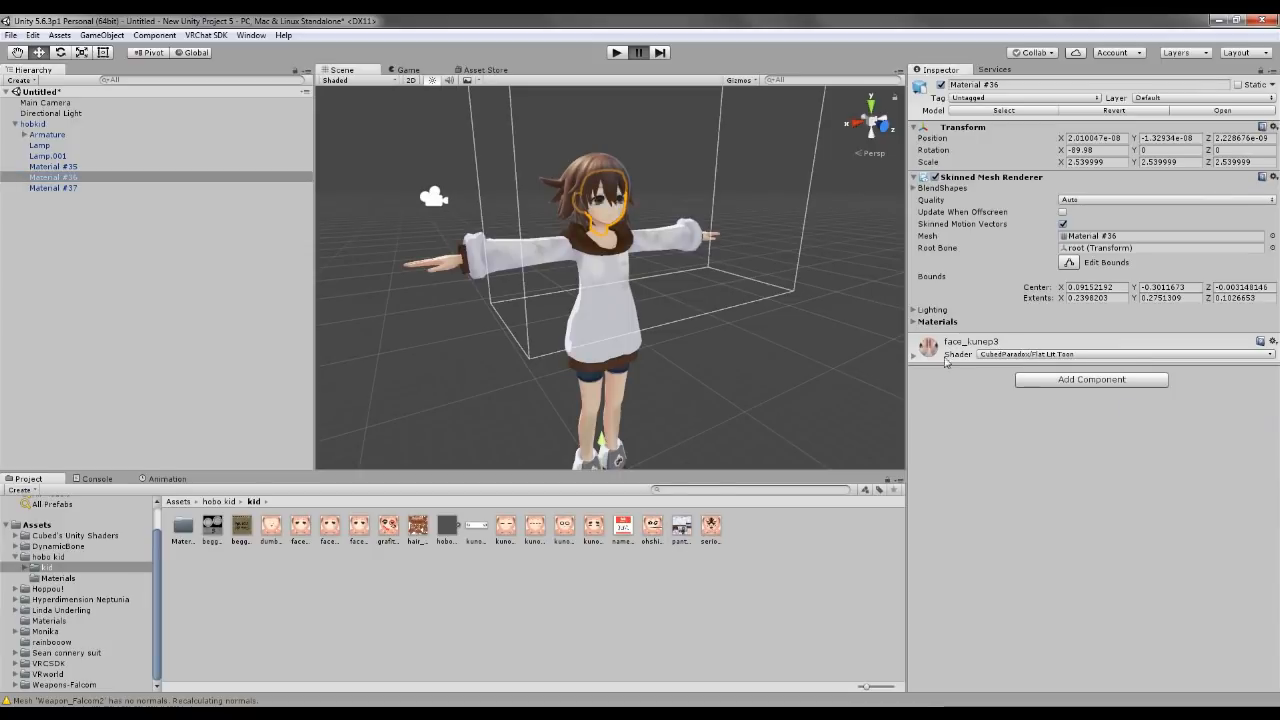
Step: Change the shader on the hair mesh, Material #37, to CubedParadox/Flat Lit Toon
click(52, 188)
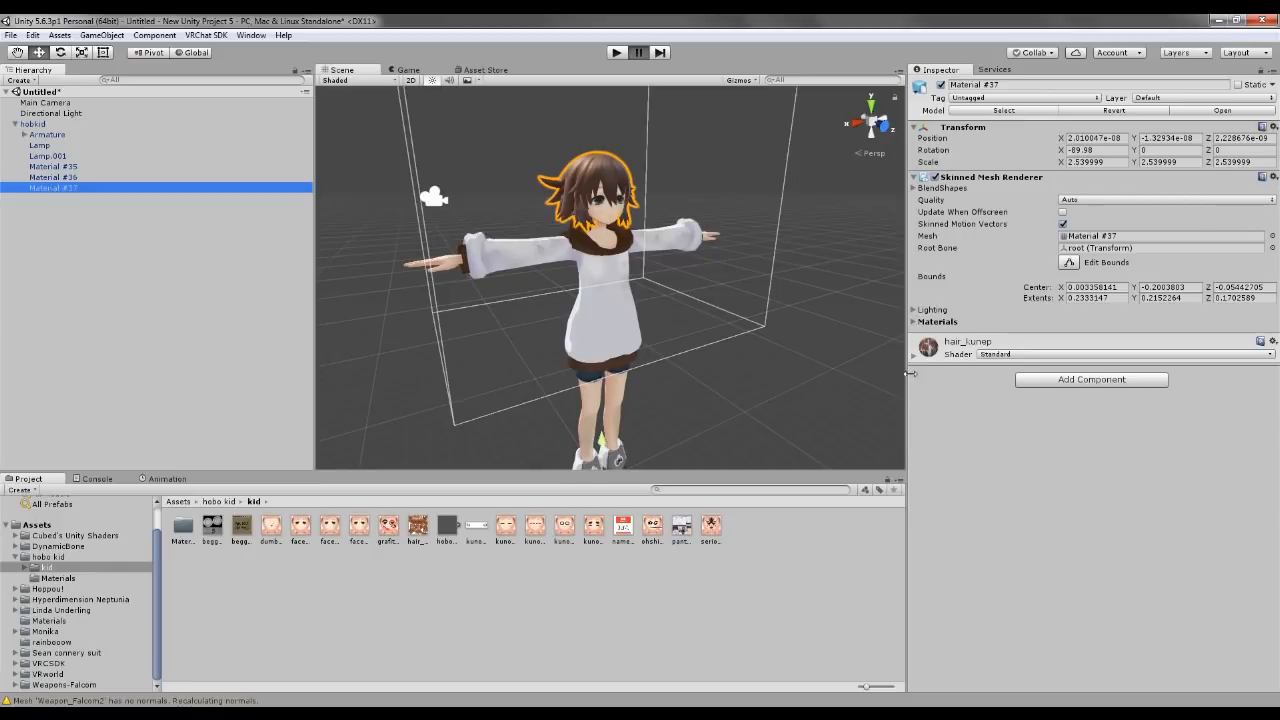
click(997, 356)
mouse_move(1088, 417)
click(1168, 419)
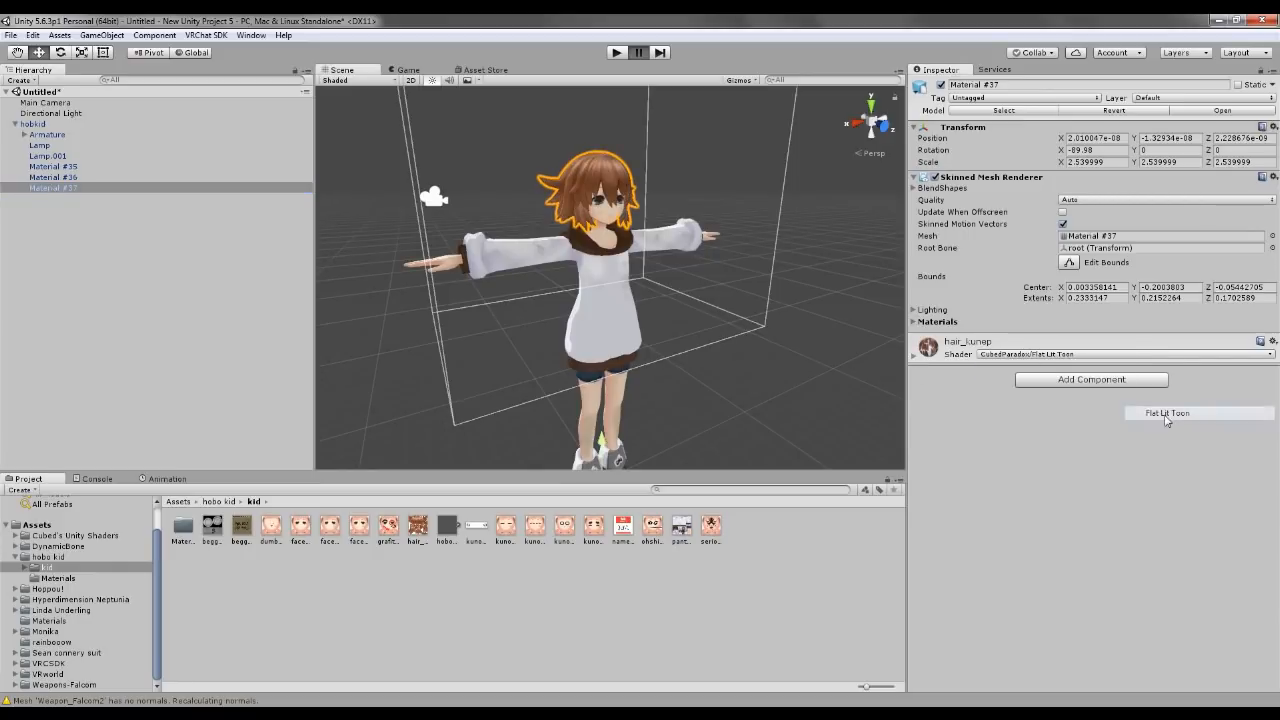
click(818, 391)
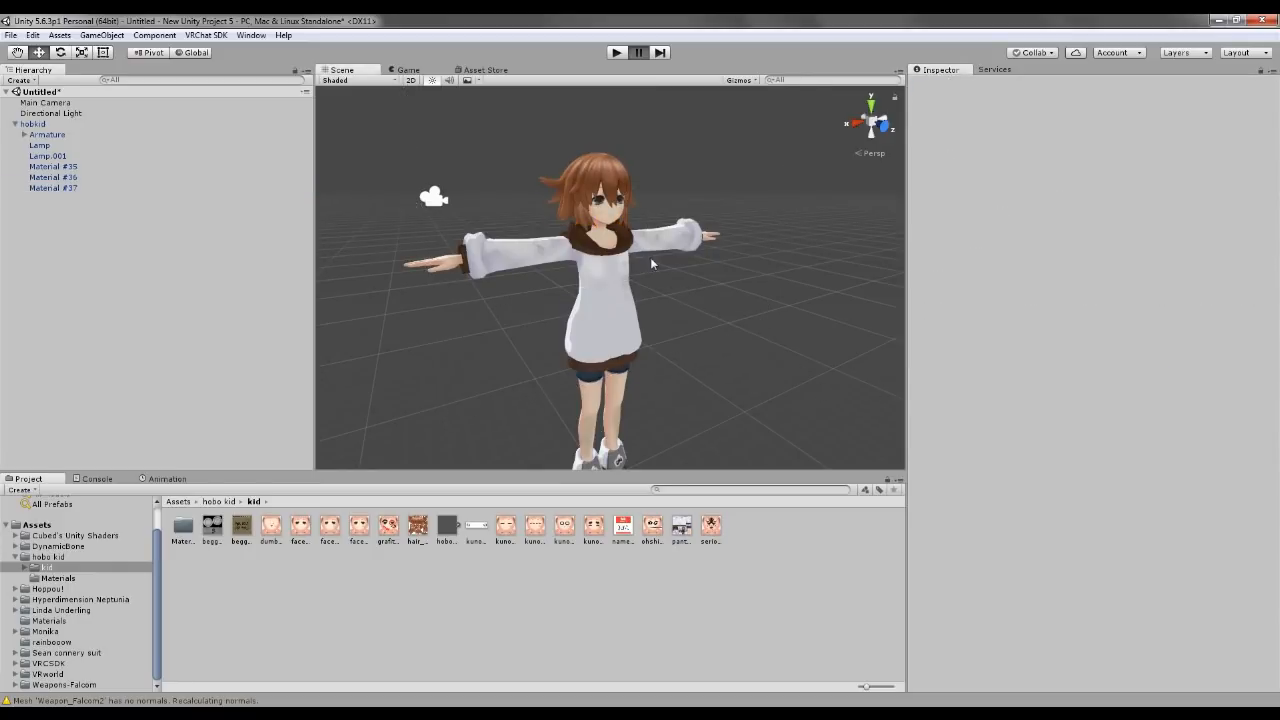
Step: Disable the outline on the hair material of Material #37 and set its Shadow to 0.2
click(47, 188)
click(1063, 465)
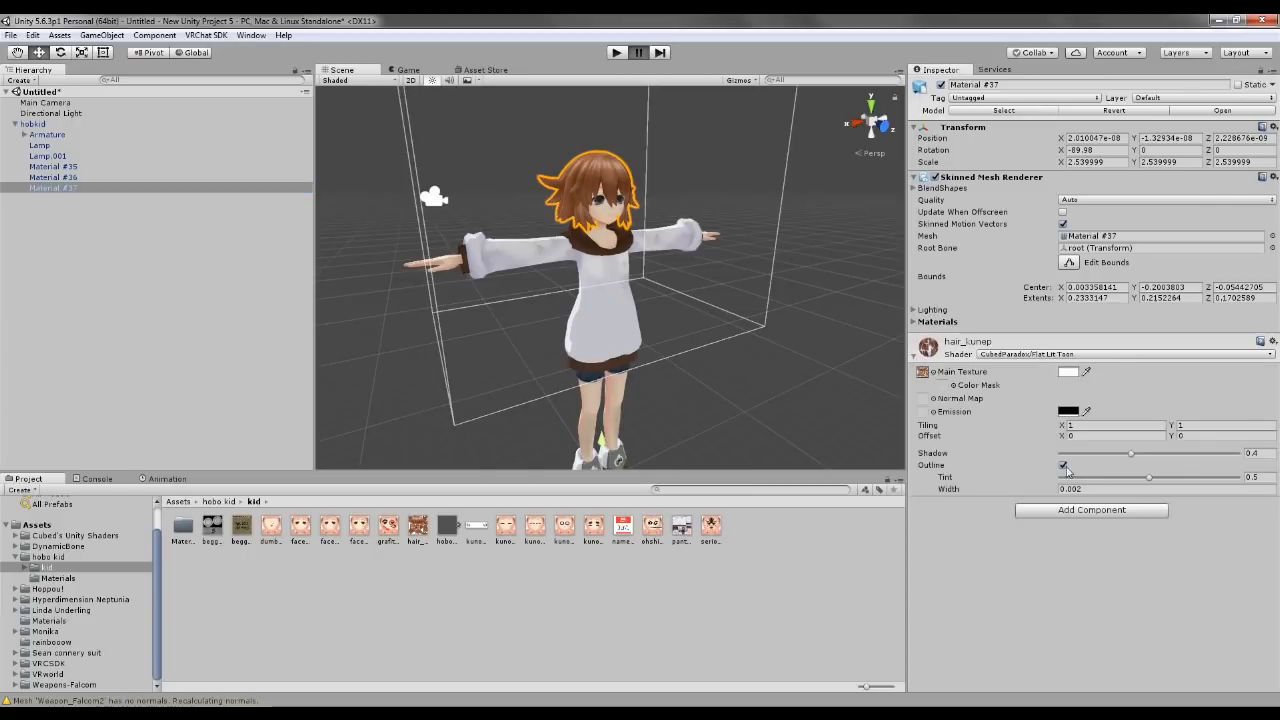
click(1064, 466)
click(1256, 454)
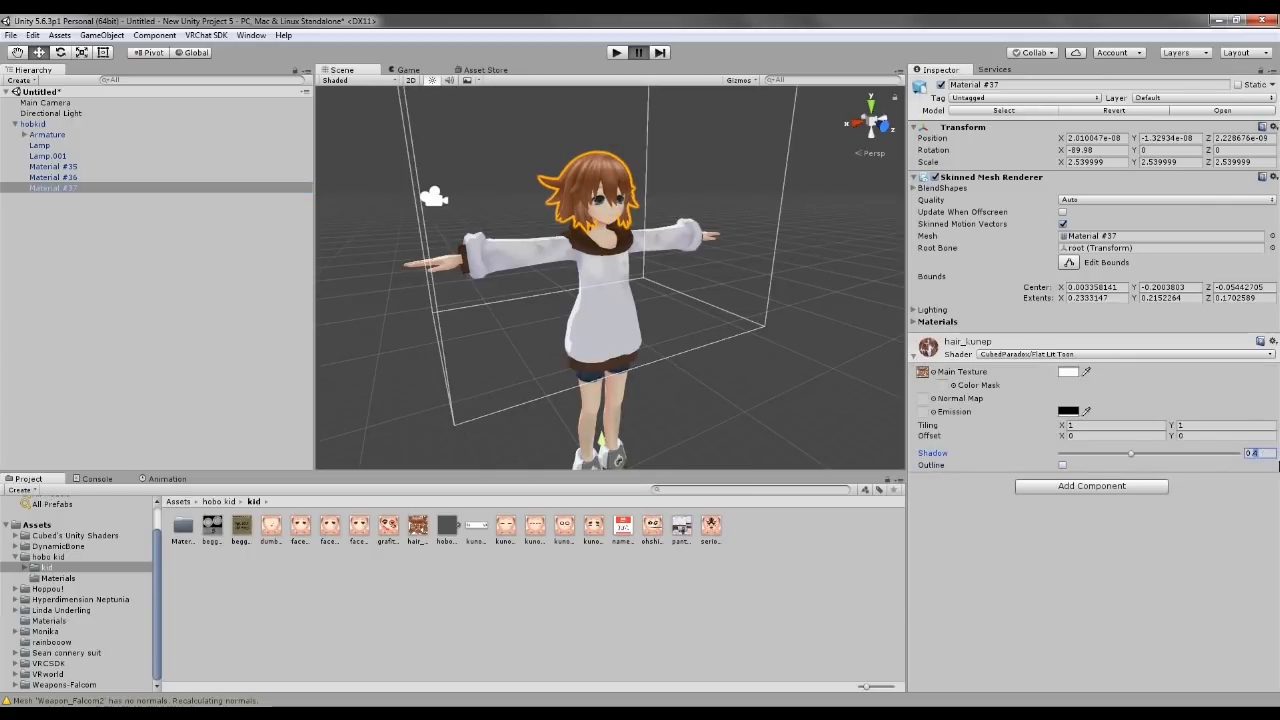
text(0.2)
Step: Expand the face material's settings on Material #36 and disable its outline
click(92, 178)
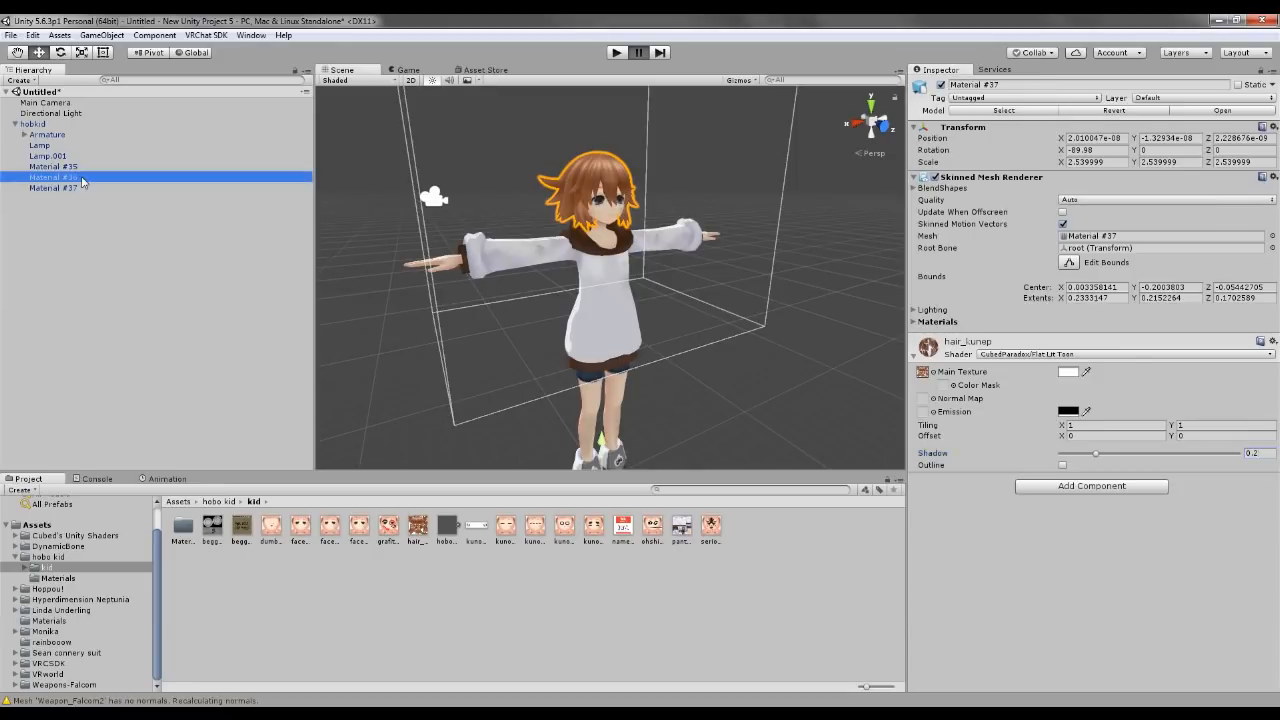
click(914, 357)
click(1256, 454)
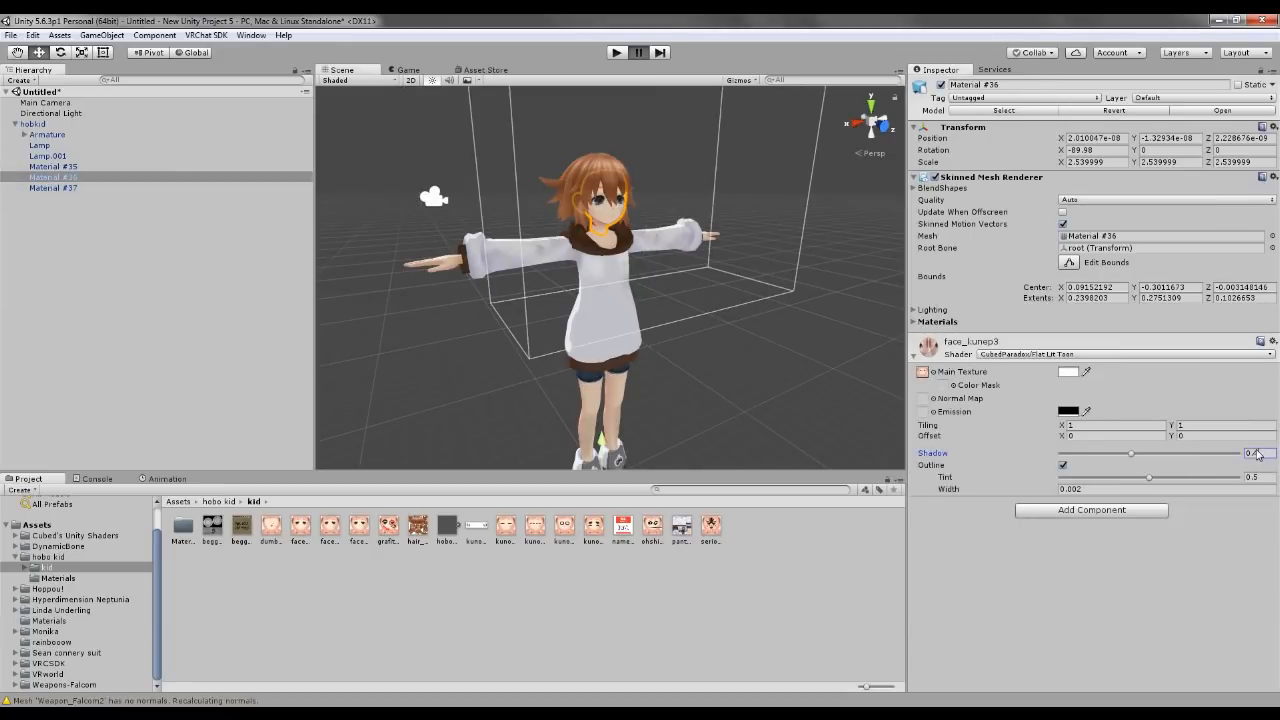
click(1063, 465)
Step: Set the Shadow of the body material on Material #35 to 0.2, keeping the Flat Lit Toon shader
click(72, 167)
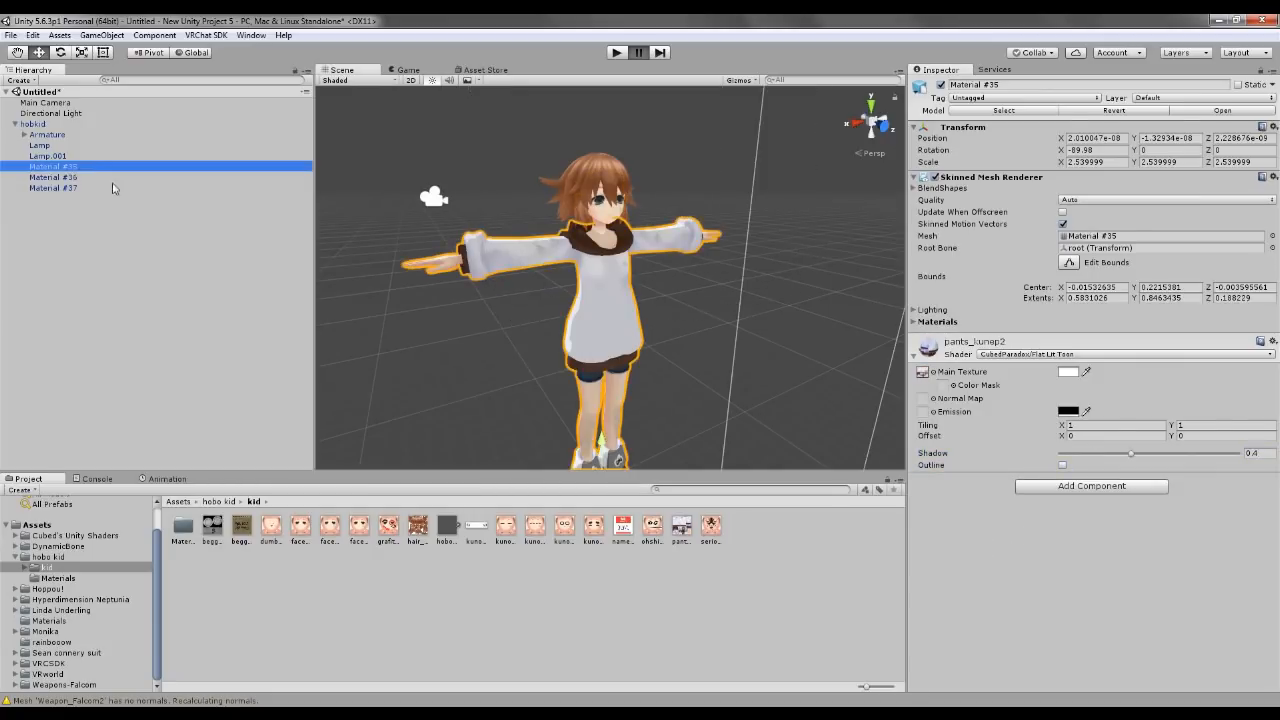
click(1031, 355)
mouse_move(1085, 413)
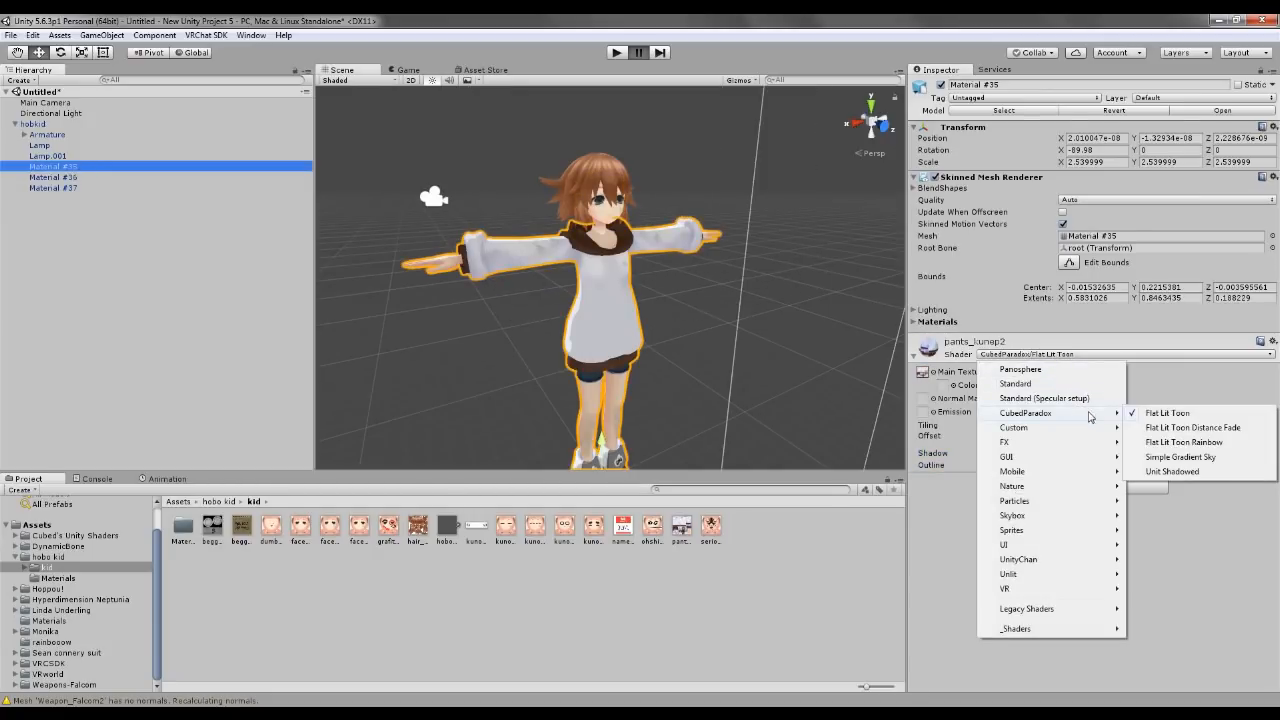
click(1204, 528)
click(1262, 455)
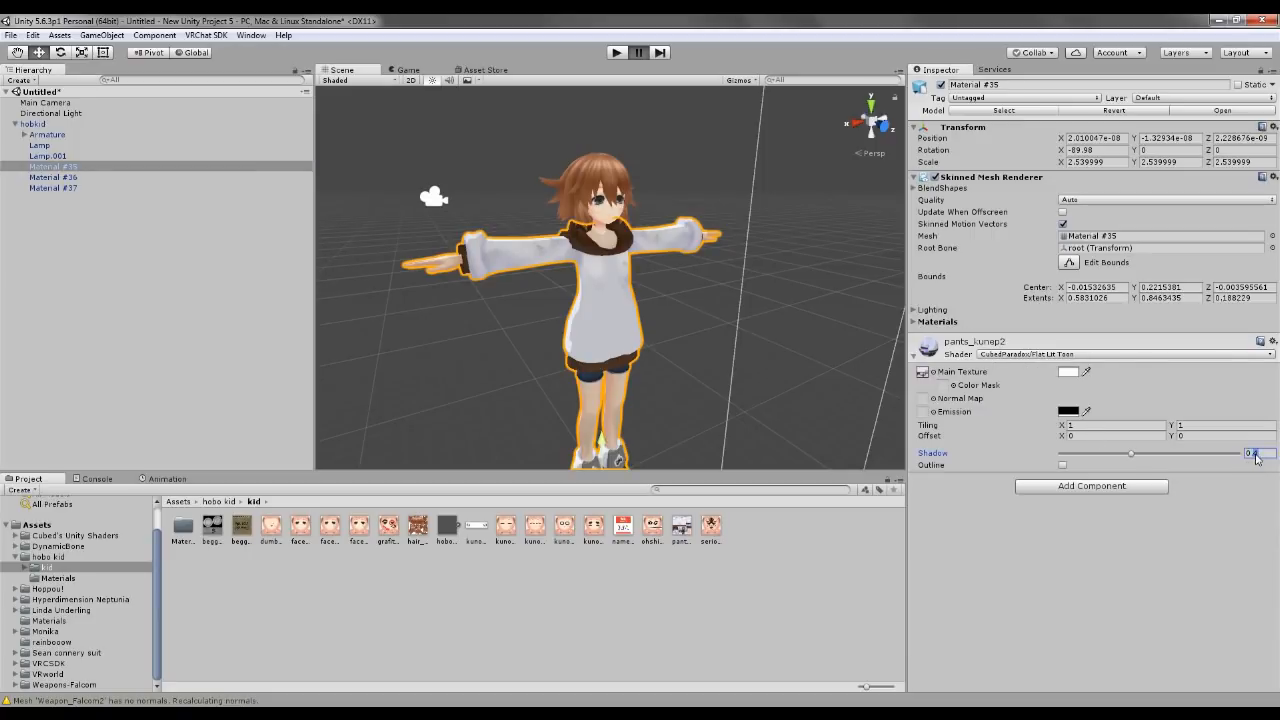
text(2)
click(1256, 502)
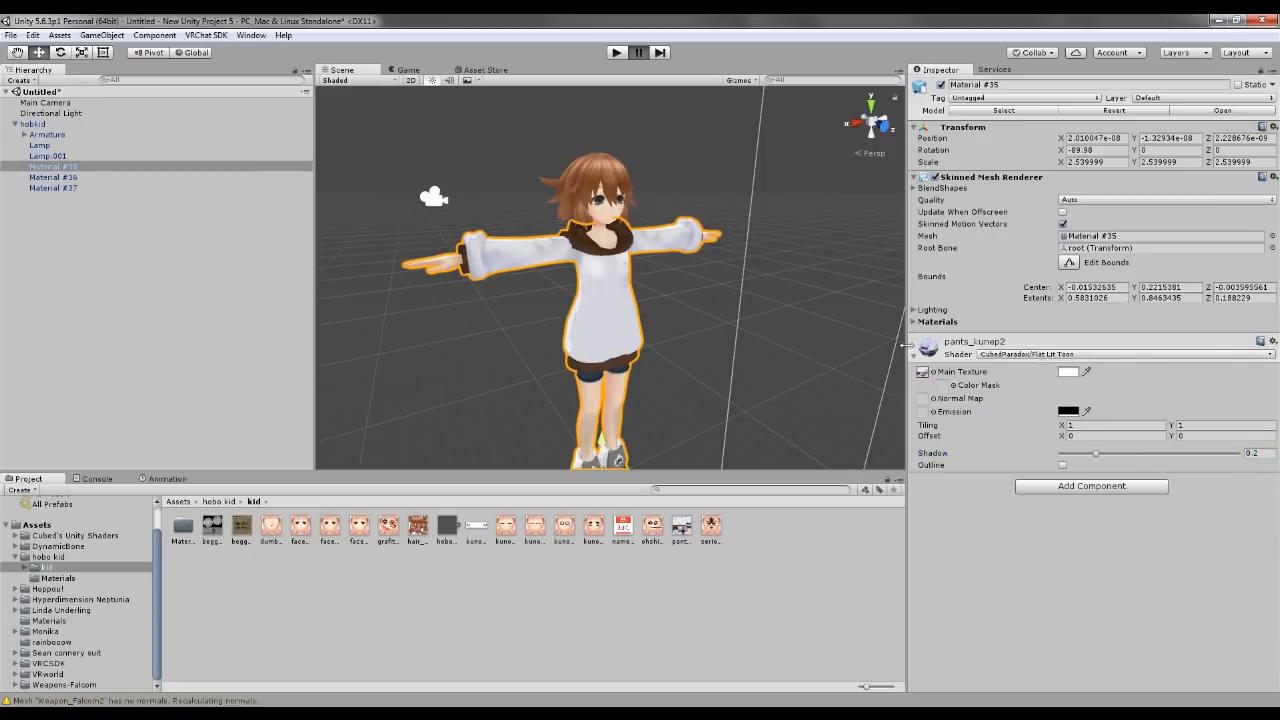
Step: Collapse the body material's settings and the hobkid object's hierarchy, leaving nothing selected
click(913, 356)
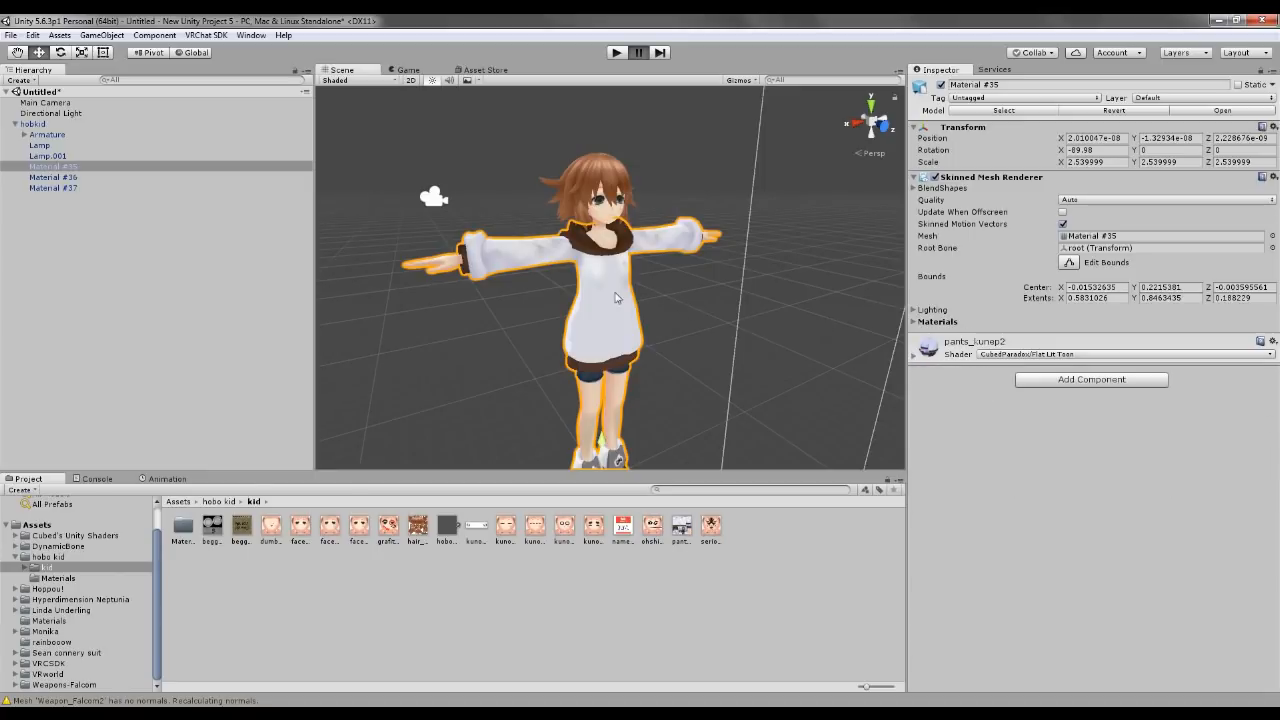
click(165, 228)
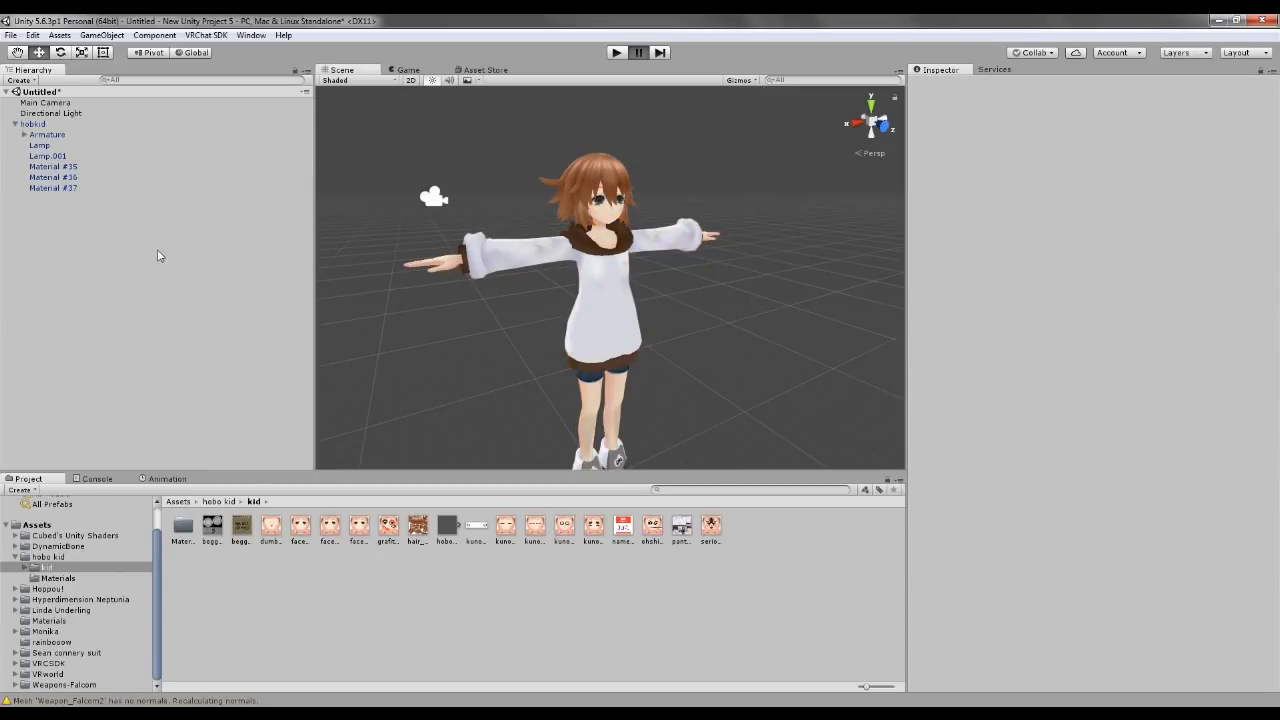
click(15, 124)
click(33, 124)
click(197, 303)
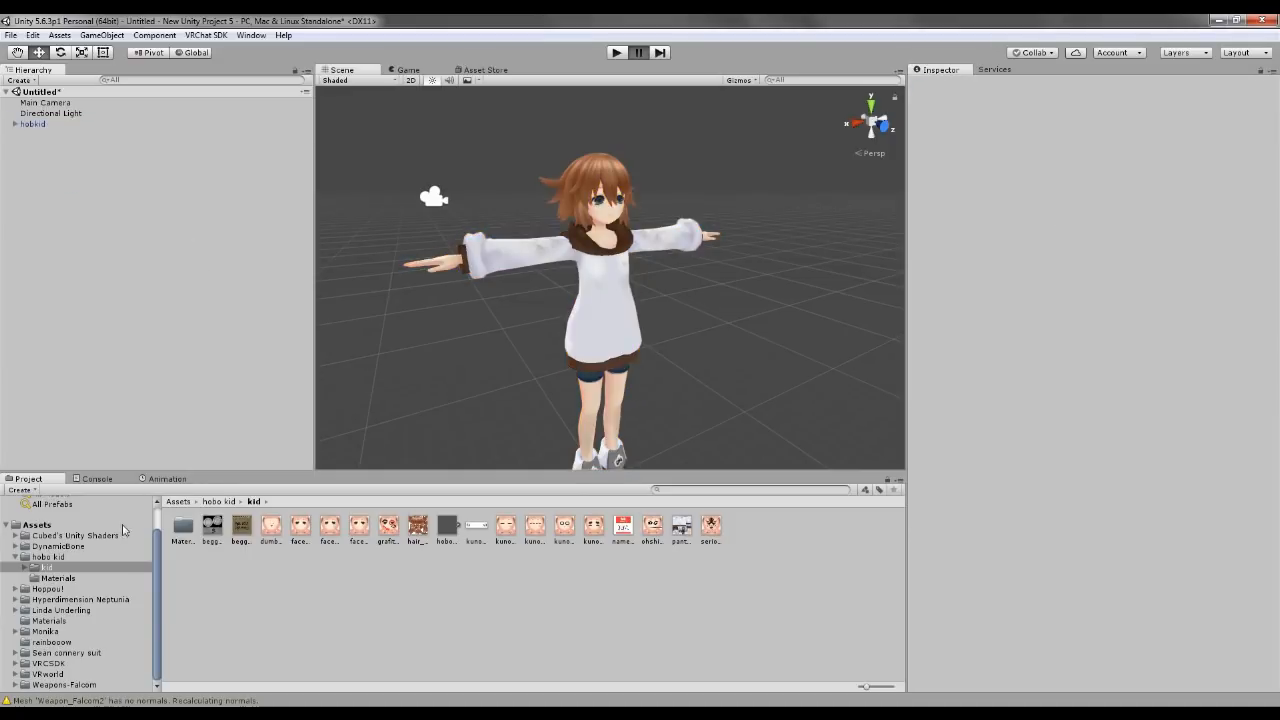
Step: Preview the two weapon models in the Weapons-Falcom folder and add Weapon_Falcom1 to the scene as a root object
click(66, 685)
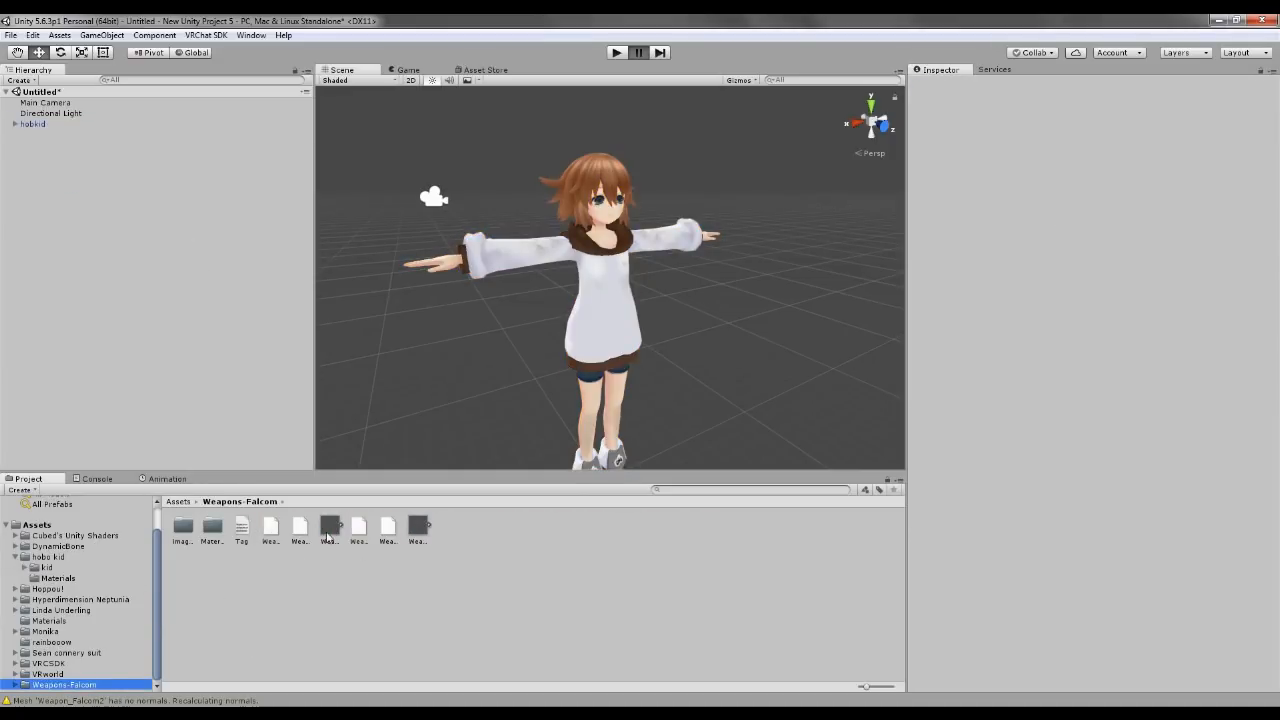
click(330, 528)
click(417, 530)
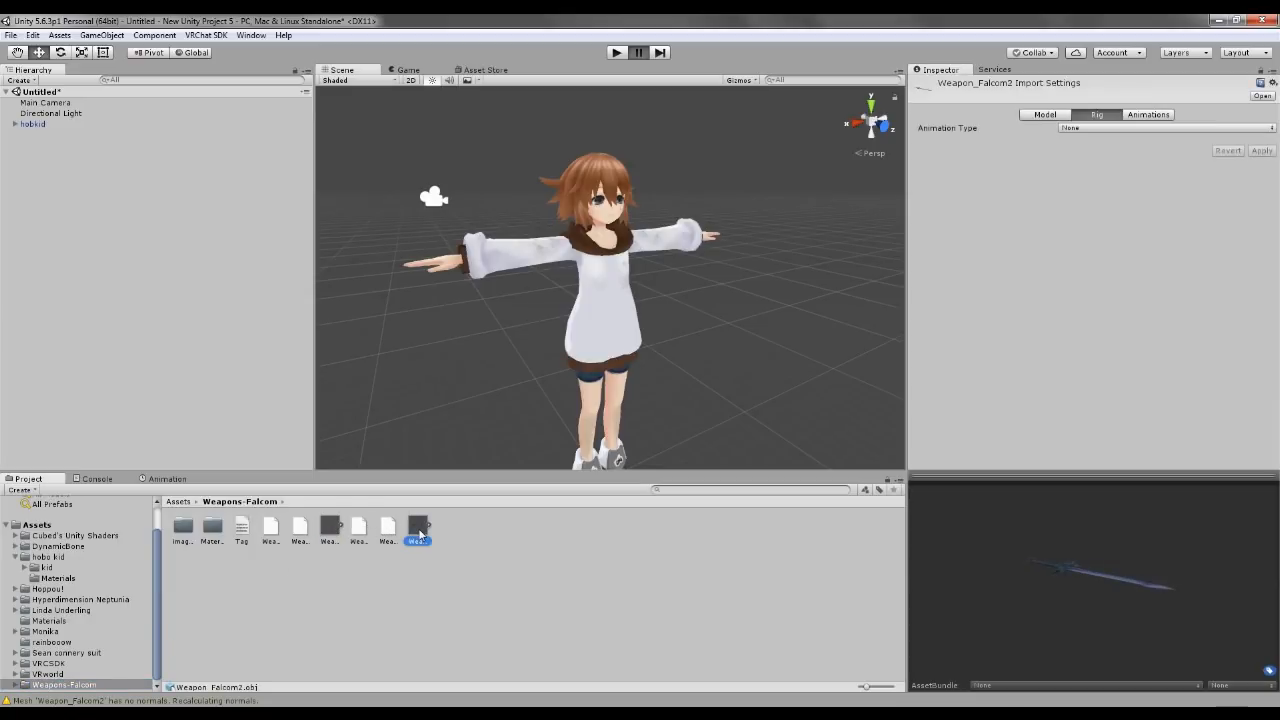
click(329, 530)
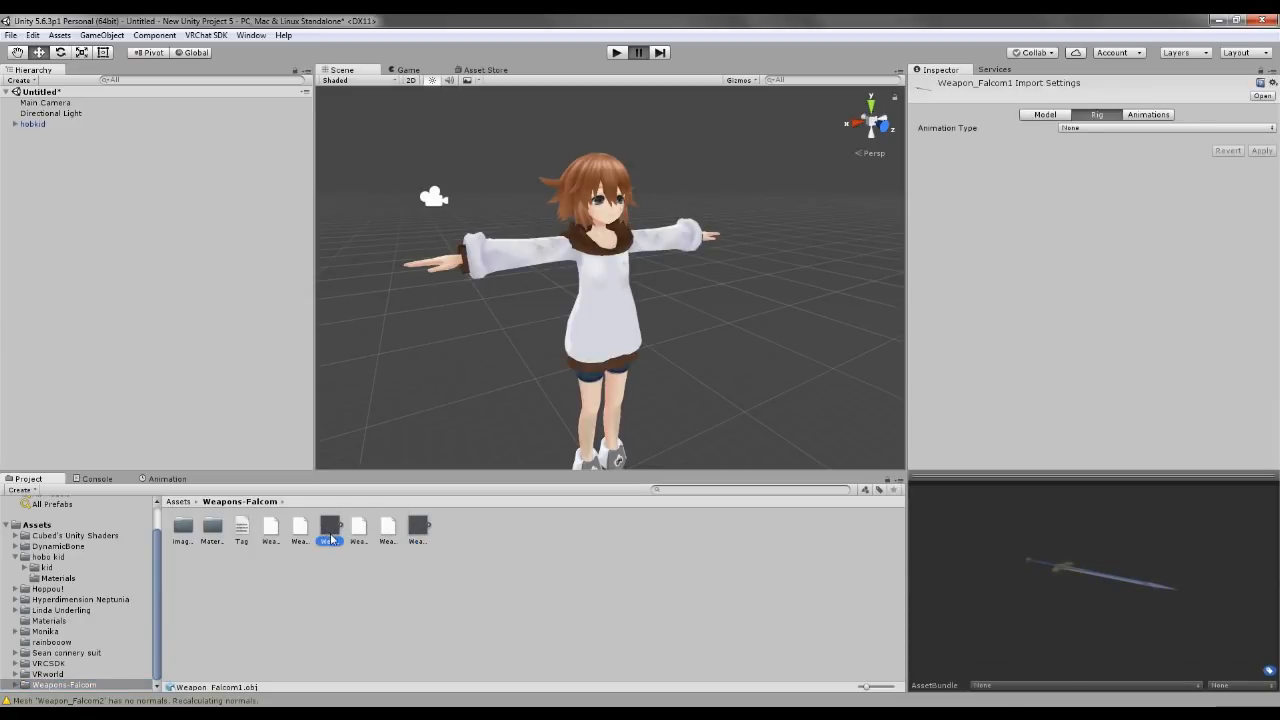
drag(331, 533, 137, 285)
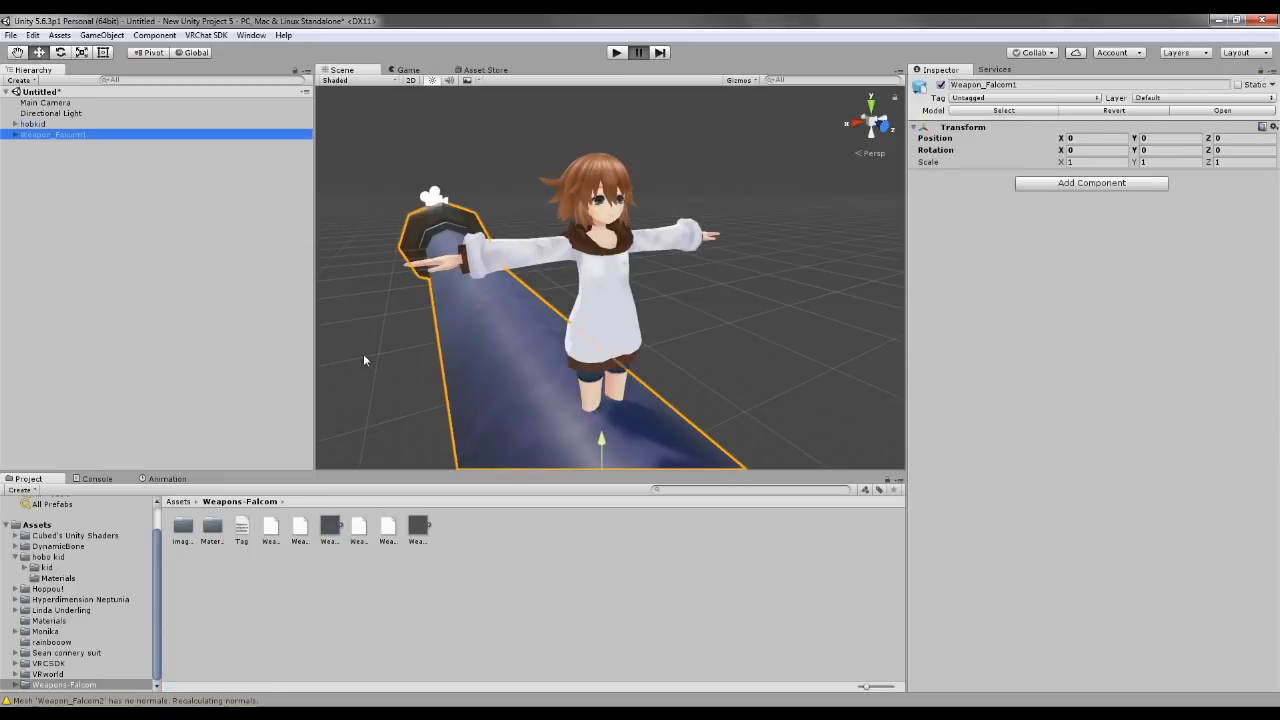
Step: Scale the Weapon_Falcom1 sword down uniformly to about 0.043 so its size suits the character
key(f)
scroll(536, 355, down, 2)
middle_drag(536, 355, 620, 371)
scroll(666, 366, up, 3)
key(e)
key(r)
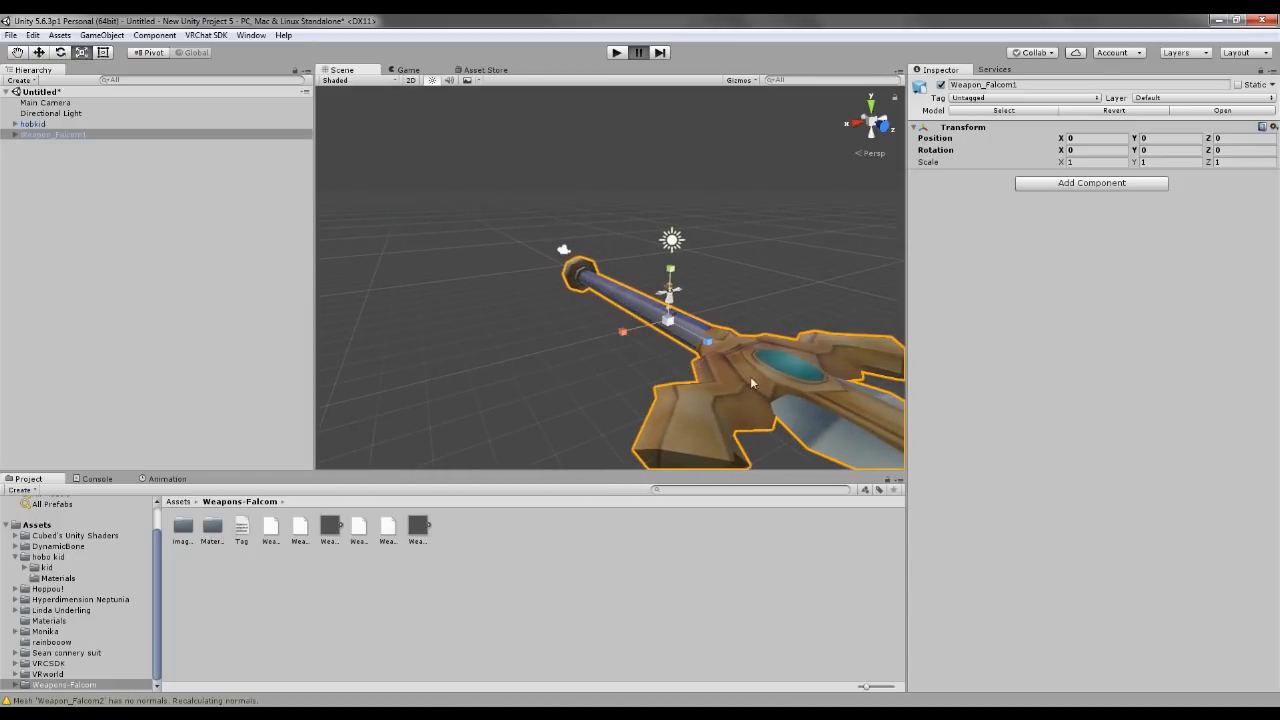
middle_drag(717, 337, 692, 330)
scroll(650, 328, up, 3)
drag(645, 318, 593, 302)
scroll(664, 384, up, 6)
middle_drag(642, 348, 443, 221)
key(e)
key(r)
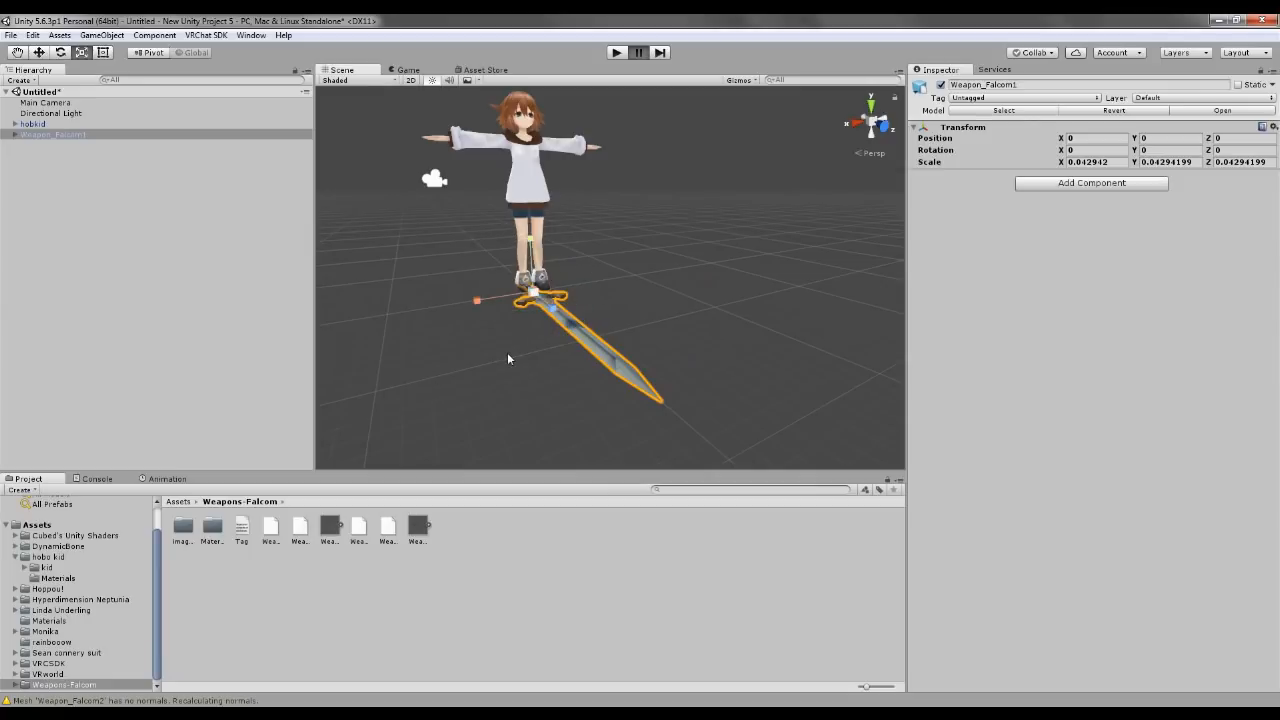
Step: Move the sword up and sideways to the character's outstretched hand, at about X 0.556 and Y 1.084
key(w)
drag(524, 258, 521, 77)
drag(494, 146, 403, 147)
click(457, 289)
middle_drag(421, 166, 476, 281)
right_drag(476, 281, 689, 388)
middle_drag(405, 340, 708, 378)
right_drag(617, 428, 743, 406)
click(625, 326)
Step: Scale the sword down uniformly to about 0.0157 and shift it to about Z 0.029 at the hand
key(e)
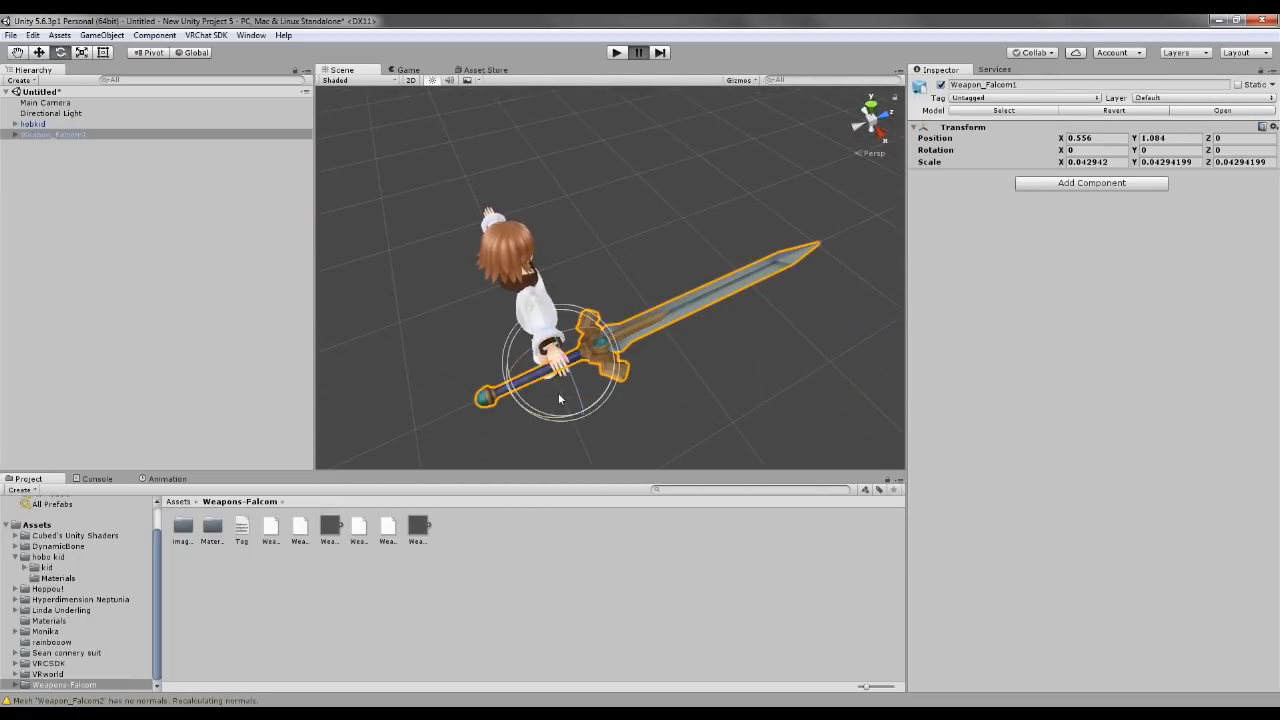
key(r)
drag(562, 372, 614, 249)
key(w)
scroll(607, 320, up, 7)
middle_drag(600, 318, 608, 351)
scroll(608, 350, down, 5)
Step: Enlarge the sword uniformly to a scale of about 0.021
key(e)
key(r)
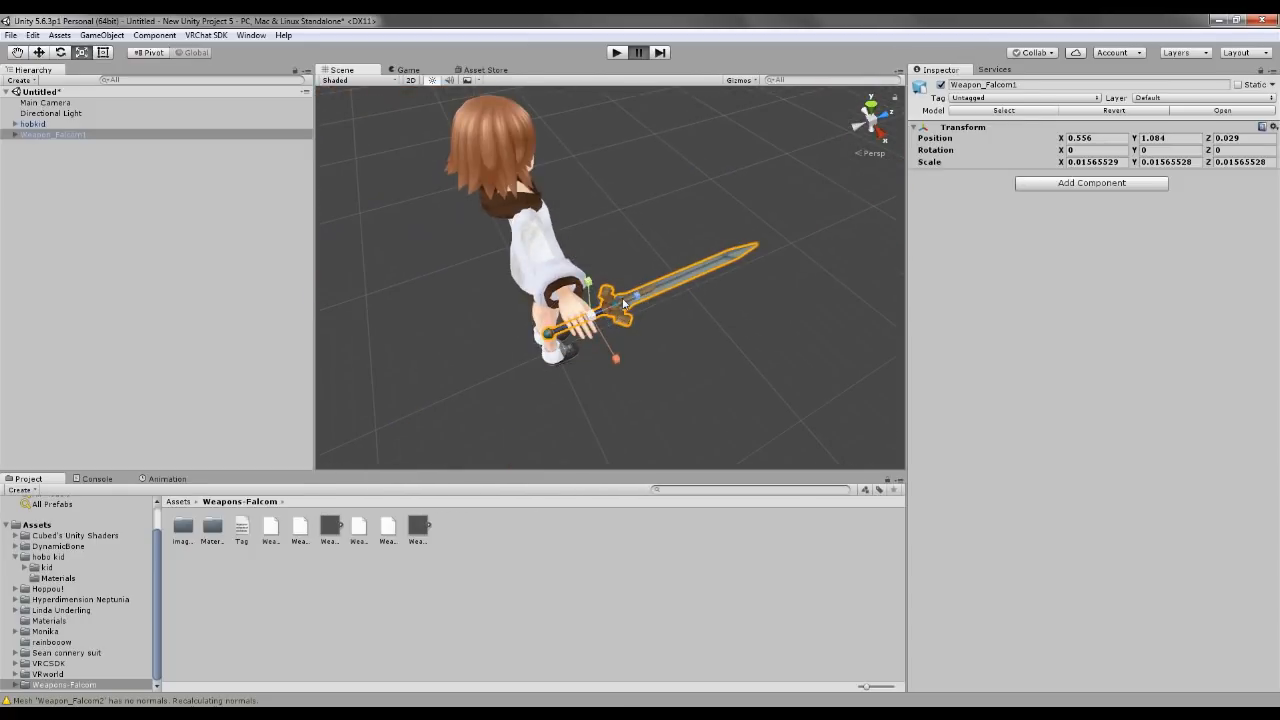
drag(601, 320, 609, 317)
key(e)
key(w)
click(630, 292)
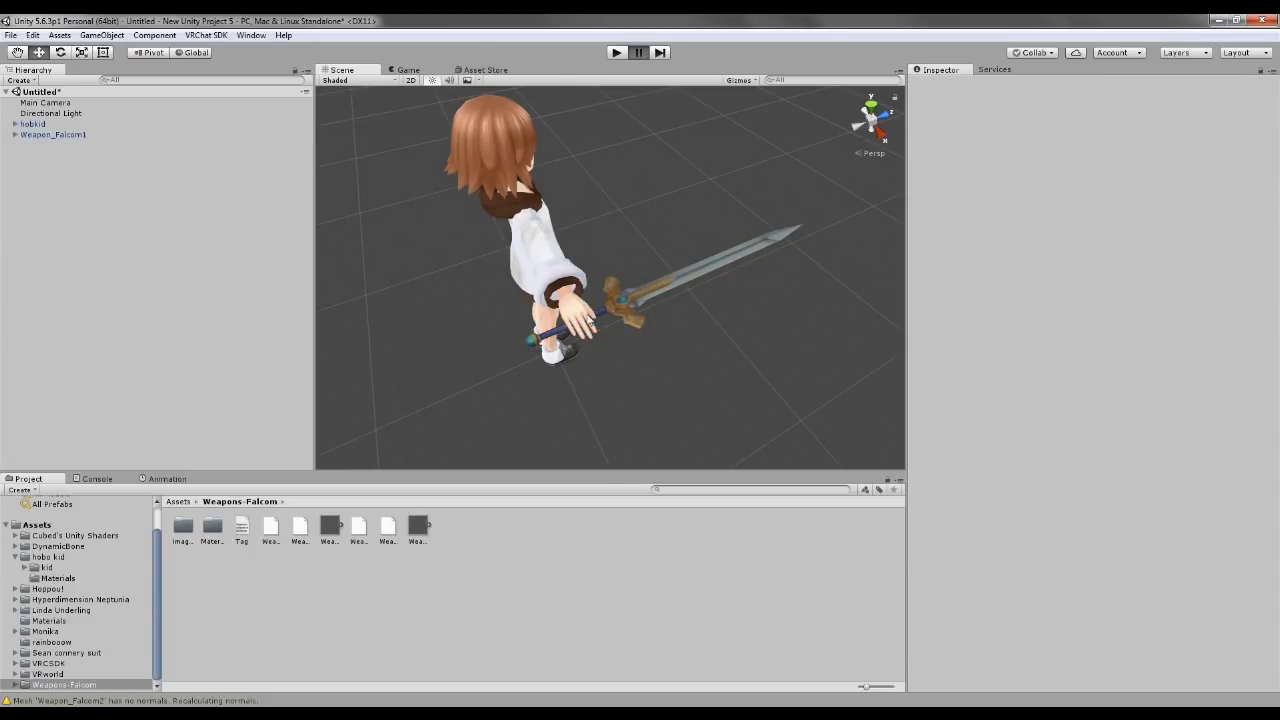
Step: Reposition the sword at the hand to about X 0.553 and Z 0.087, checking its placement from above
click(617, 309)
drag(634, 304, 785, 442)
click(791, 399)
middle_drag(767, 356, 750, 381)
click(617, 330)
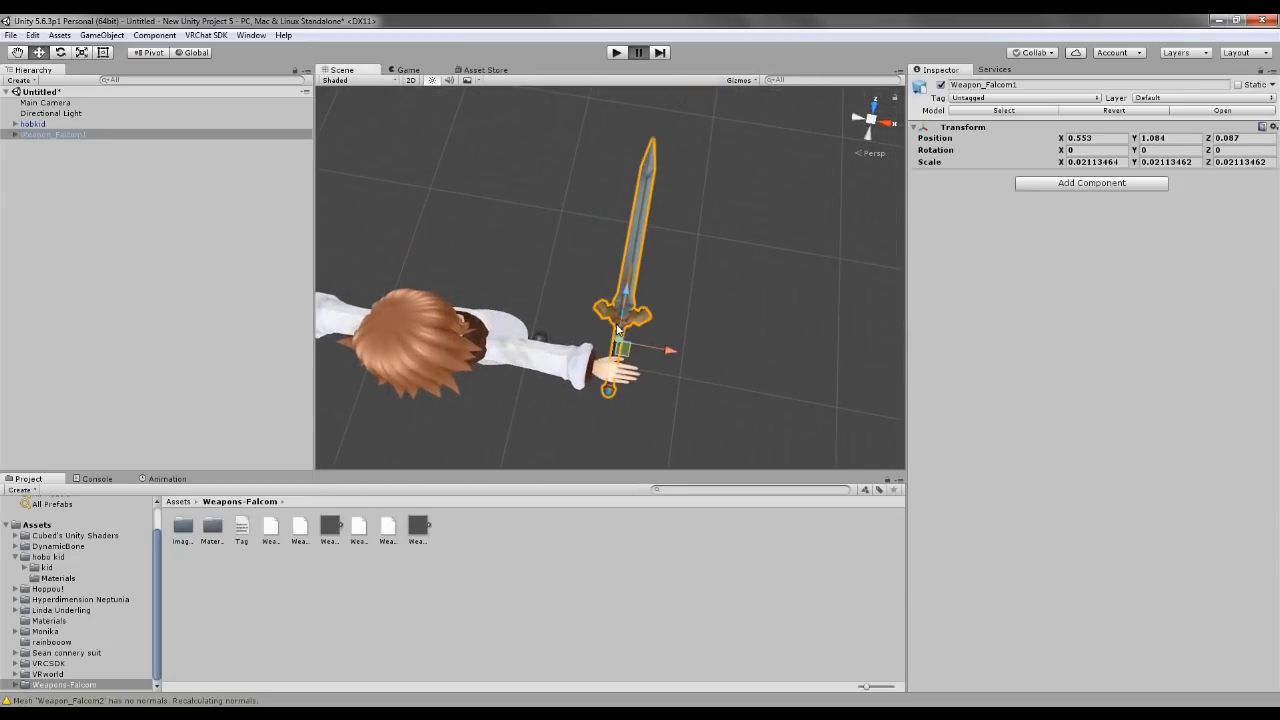
Step: Scale the sword down to about 0.0133 and move it back to Z 0.021 so the hilt lies at the palm
key(r)
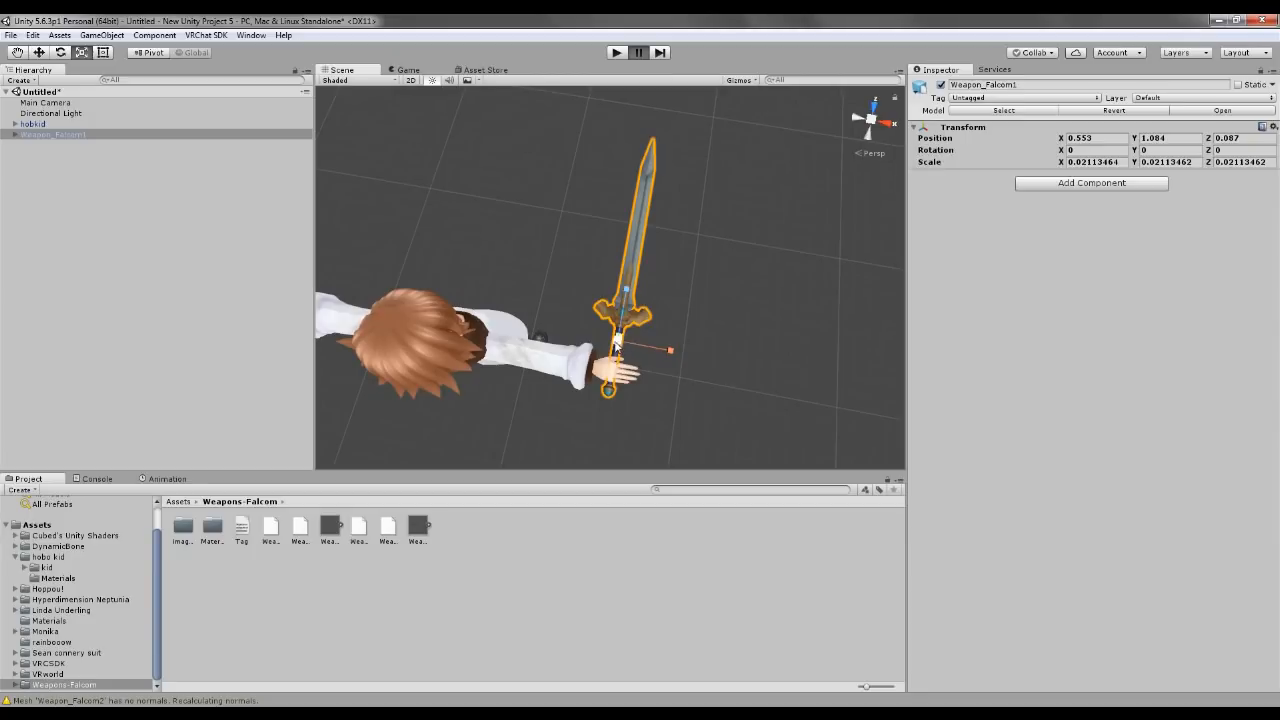
drag(621, 348, 580, 344)
key(w)
drag(629, 293, 626, 316)
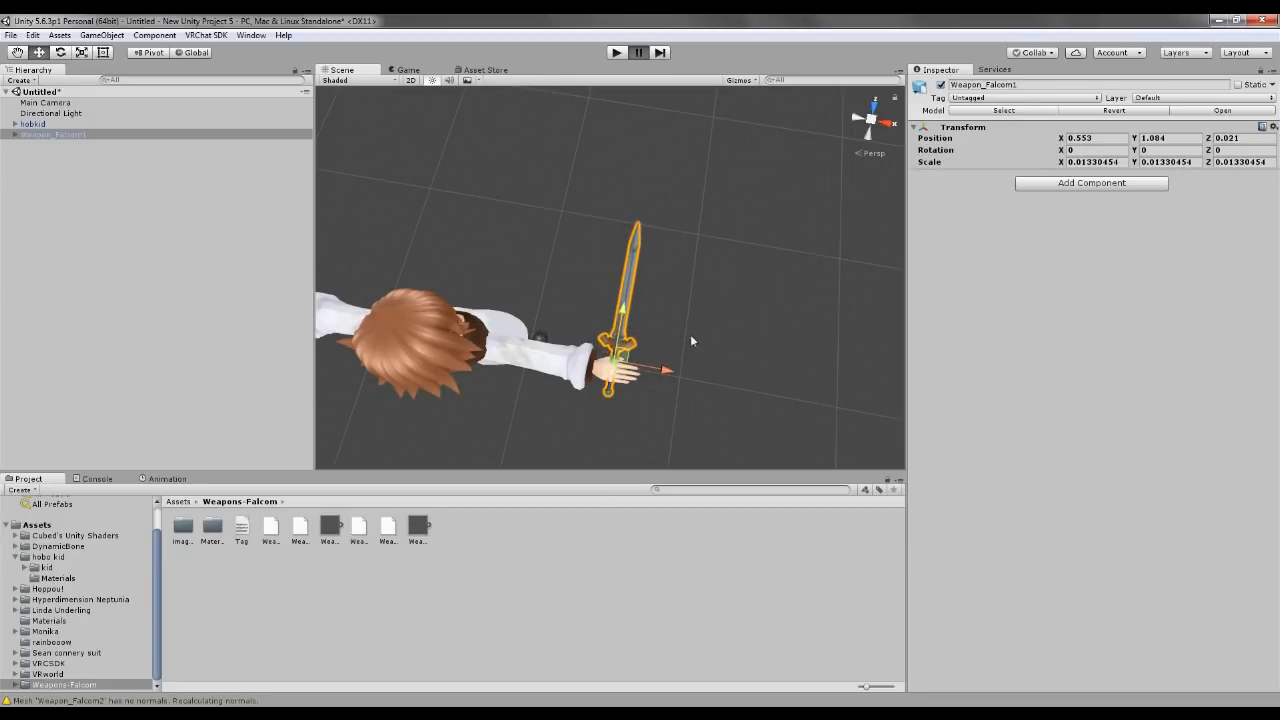
click(707, 342)
mouse_move(707, 342)
middle_down()
mouse_move(703, 323)
mouse_move(703, 341)
middle_up()
scroll(621, 363, up, 2)
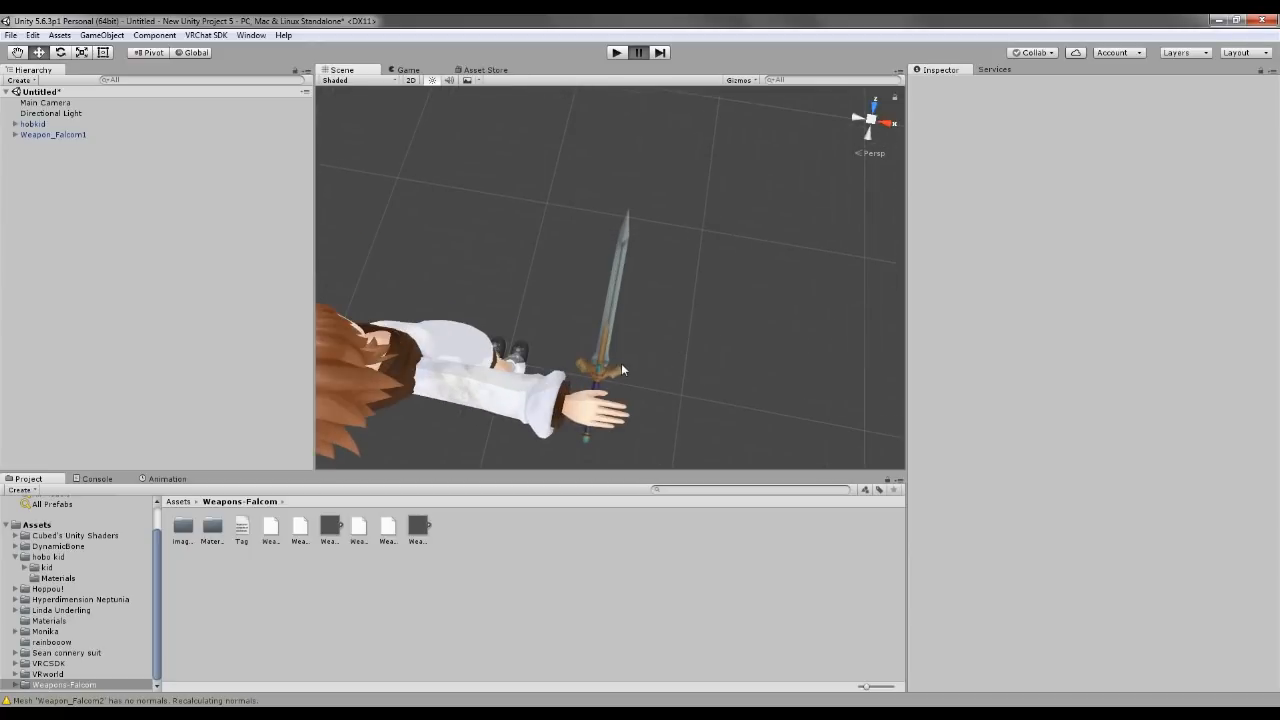
Step: Enlarge the sword slightly to a uniform scale of about 0.015 and clear the selection
click(592, 363)
key(e)
key(r)
drag(600, 382, 605, 400)
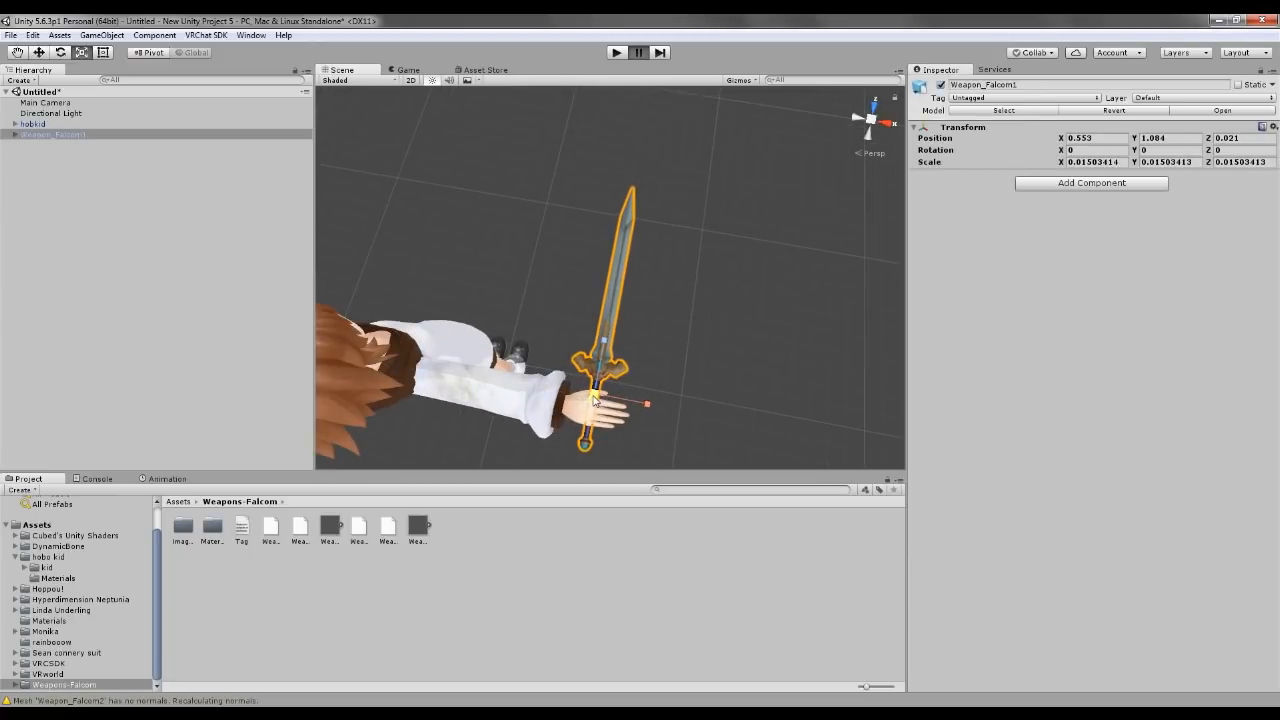
click(532, 313)
Step: Change the shader on the child Weapon_Falcom1 mesh to CubedParadox/Flat Lit Toon and disable the material's outline
click(14, 134)
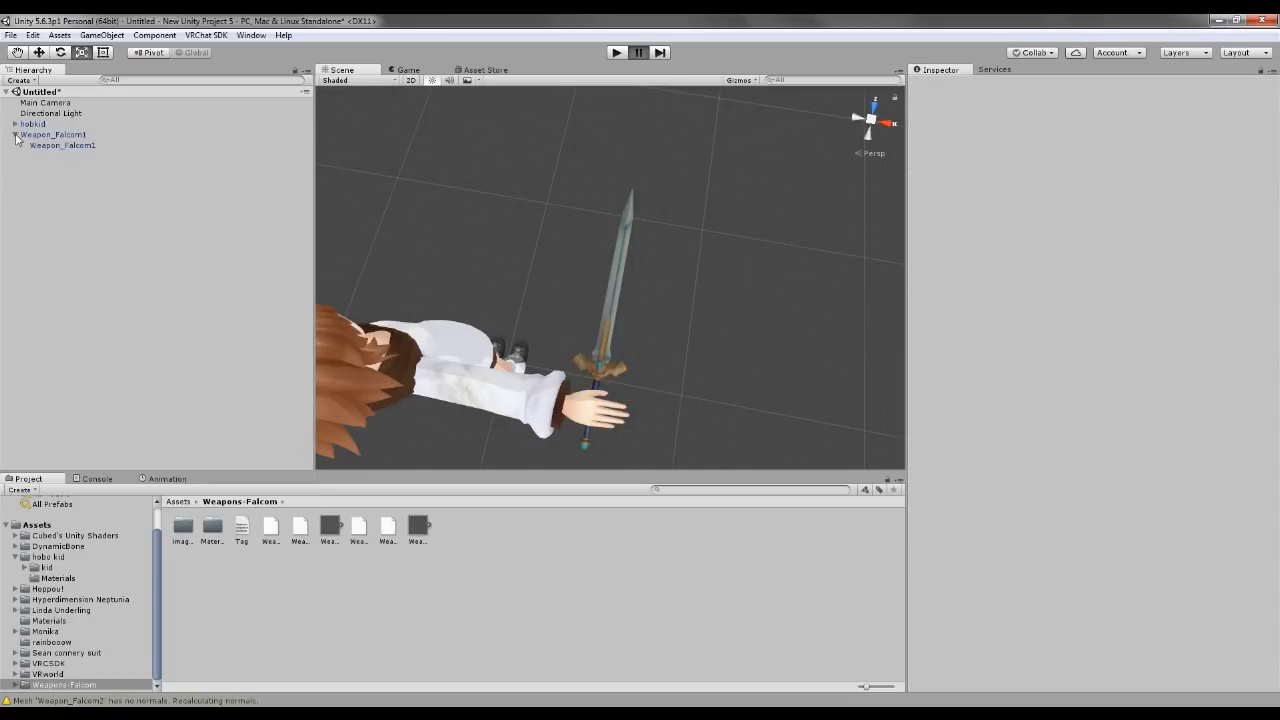
click(34, 146)
click(982, 258)
mouse_move(1086, 316)
click(1153, 315)
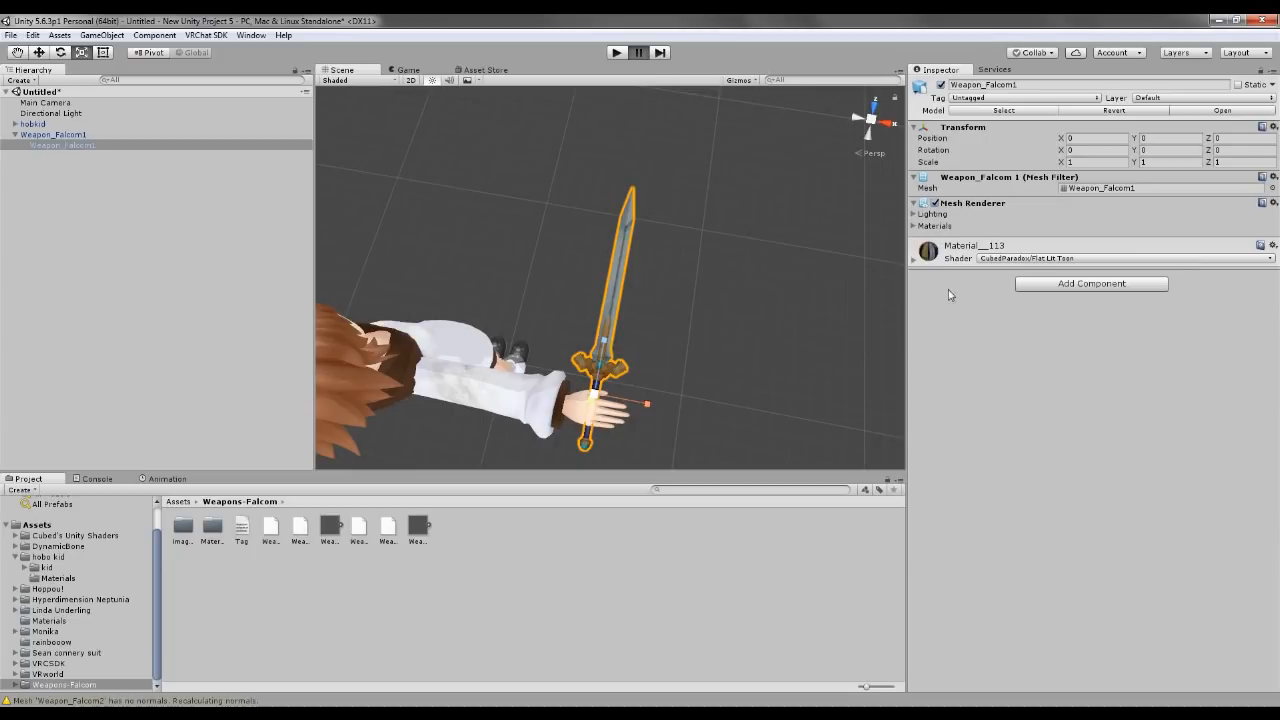
click(928, 262)
click(1062, 369)
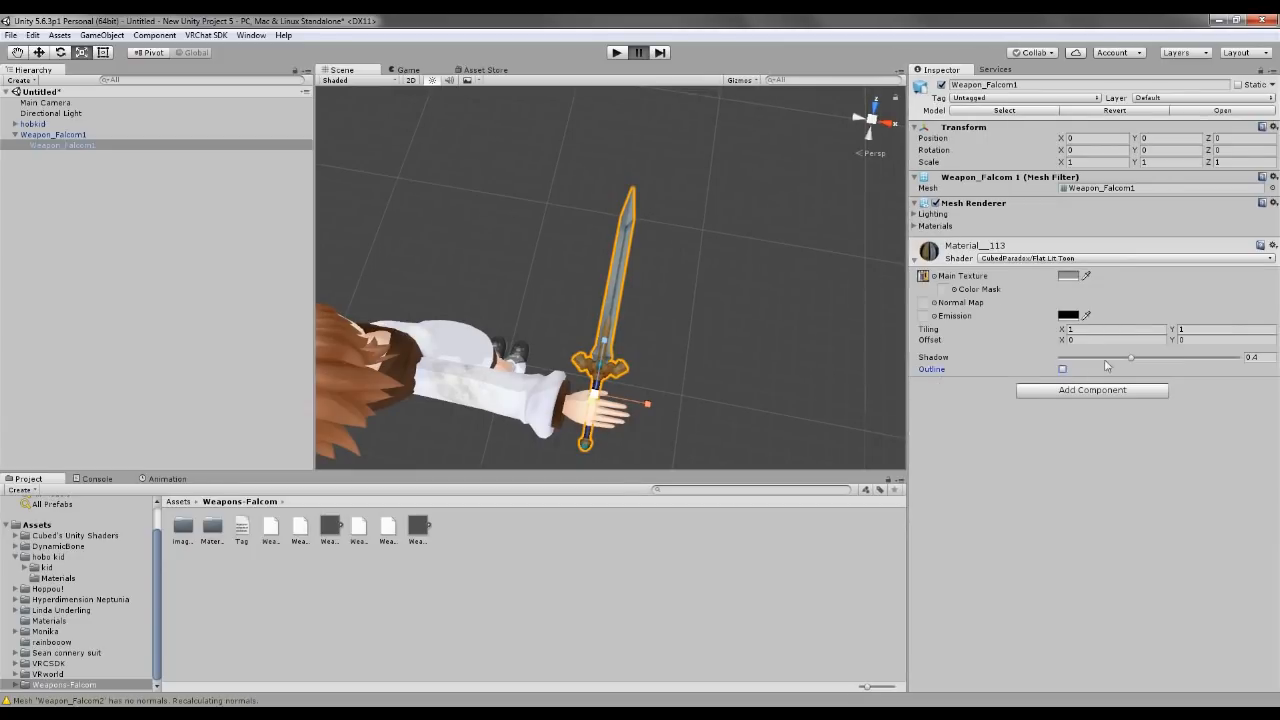
Step: Set the sword material's Main Texture tint to white (FFFFFF) and its Shadow value to 0.2, and clear the selection
click(1068, 276)
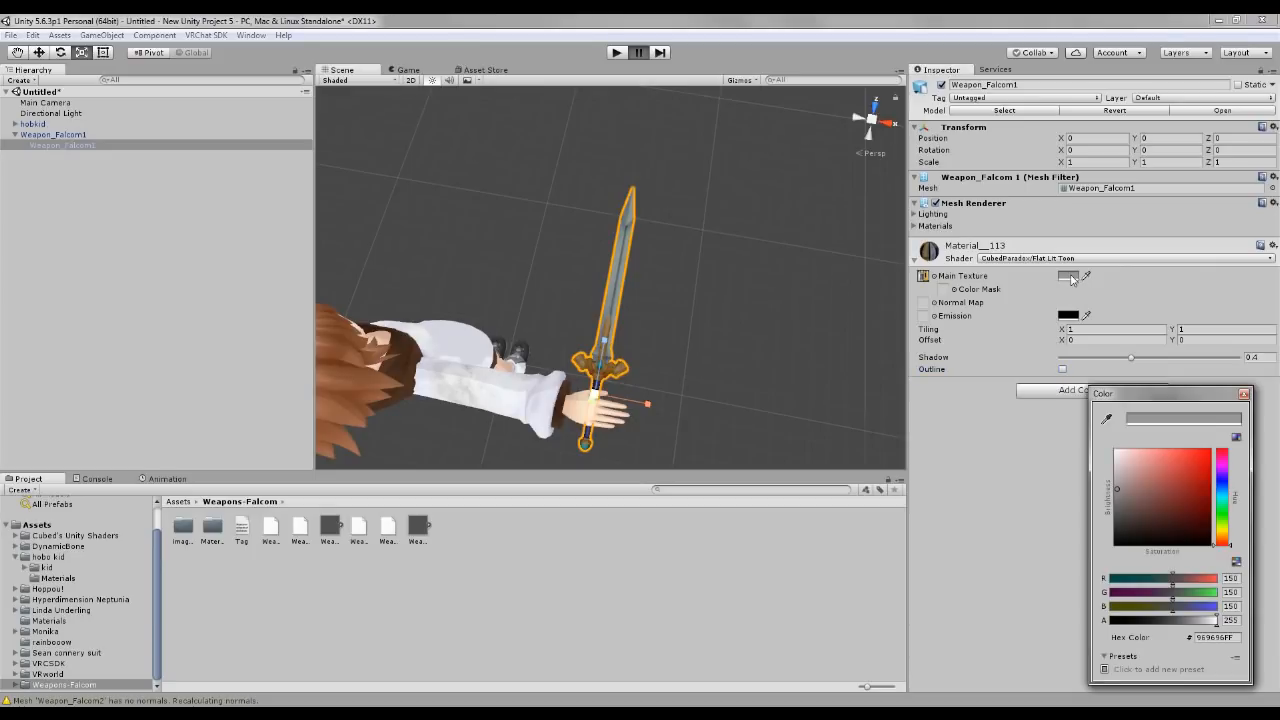
drag(1125, 486, 1090, 418)
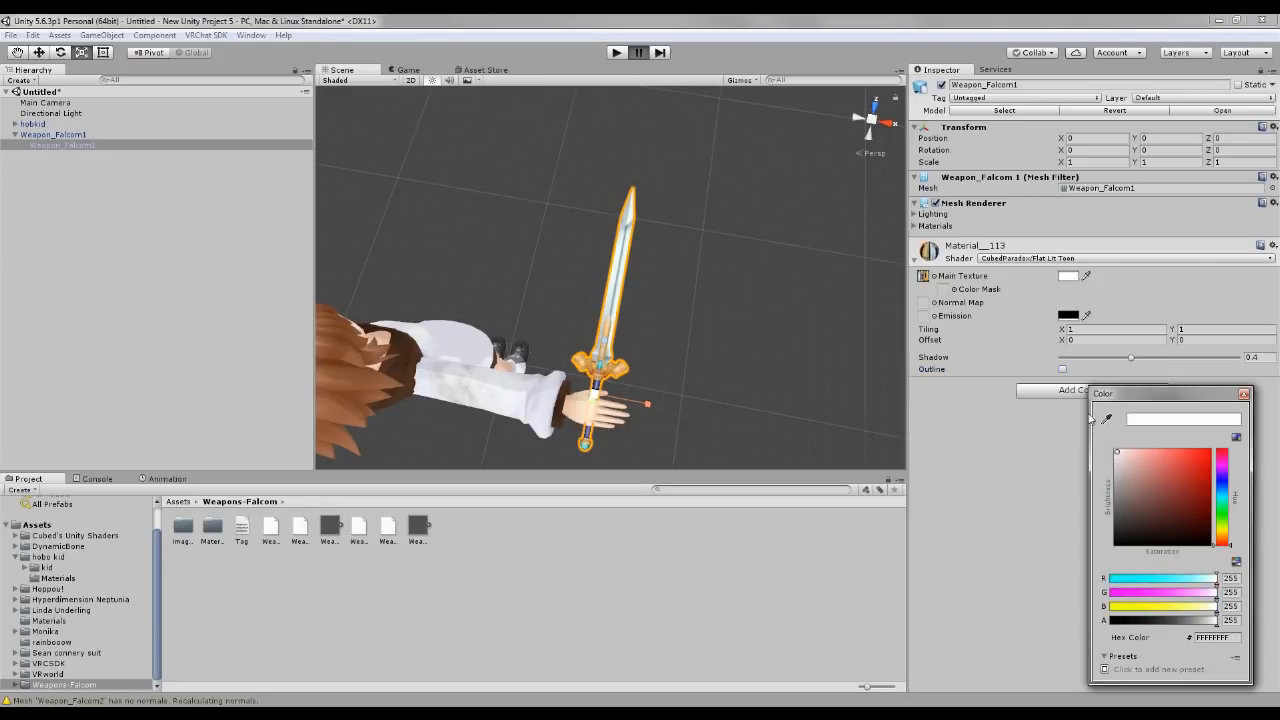
click(1244, 394)
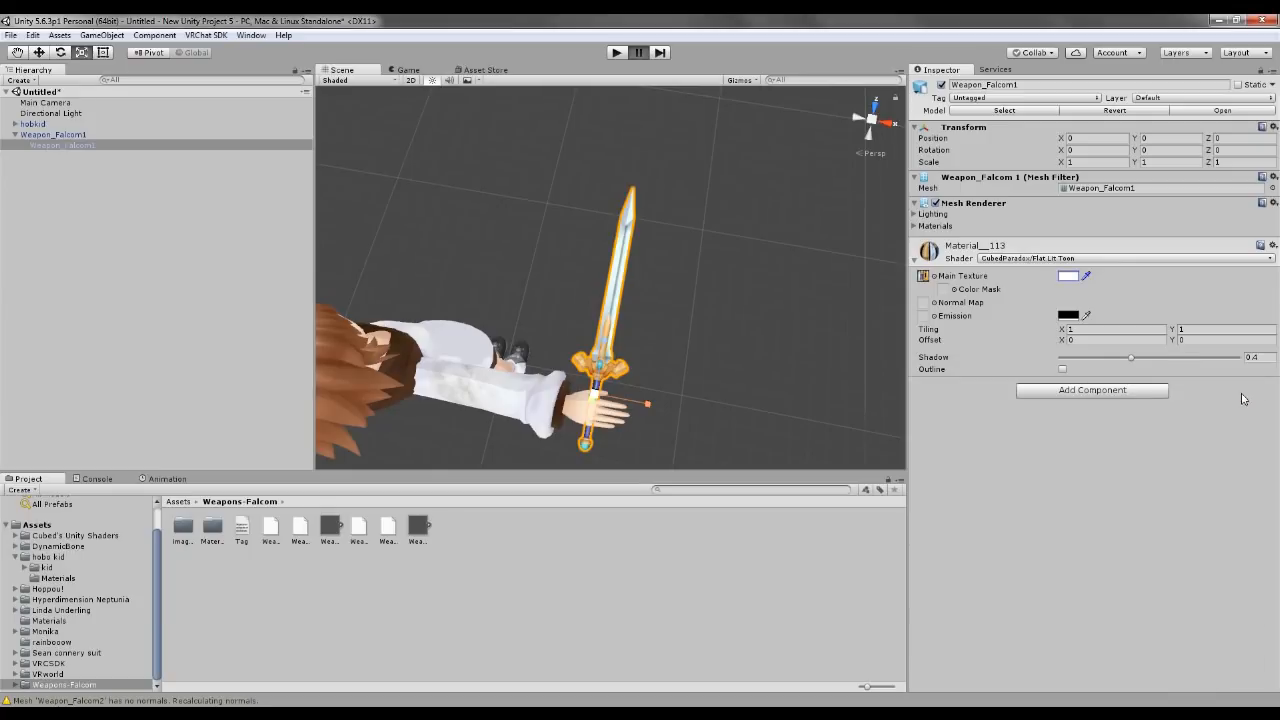
click(1253, 358)
text(2)
click(1048, 453)
click(828, 303)
Step: Raise the parent Weapon_Falcom1 object to about Y 1.112 so the hilt meets the palm
alt+drag(718, 364, 635, 157)
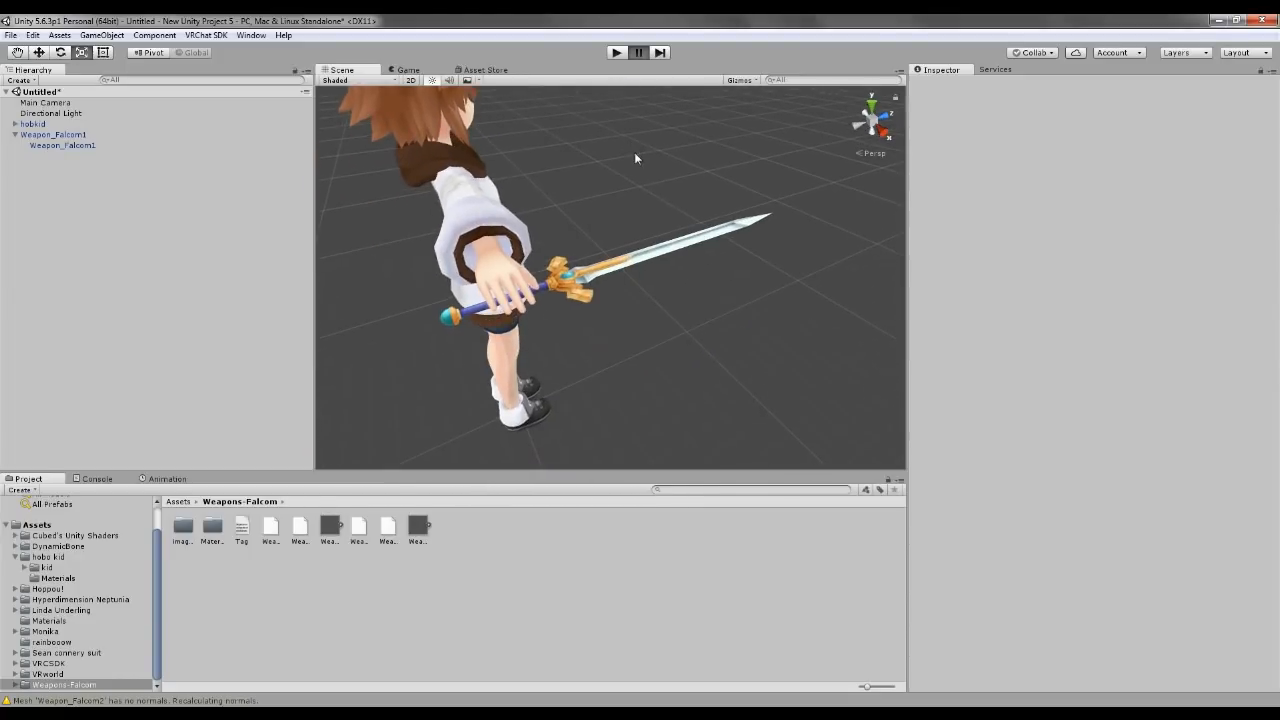
alt+drag(696, 301, 601, 221)
click(597, 253)
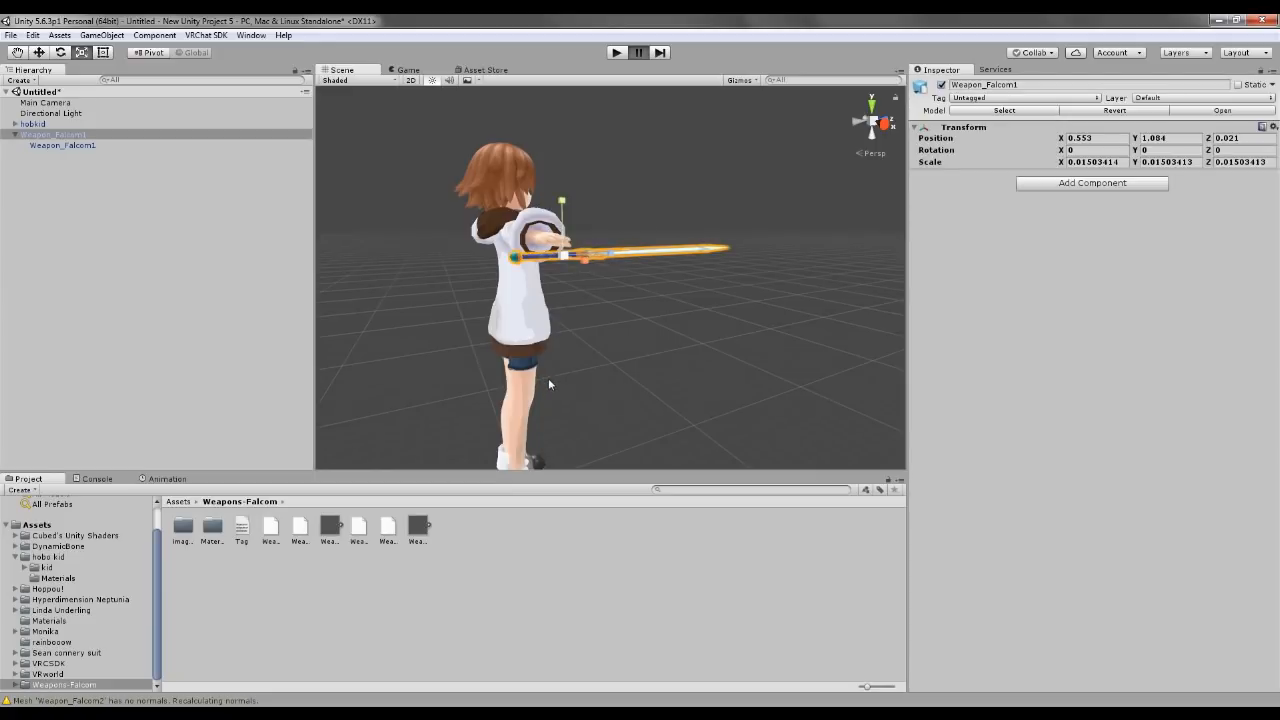
drag(560, 200, 559, 194)
alt+drag(532, 310, 525, 335)
middle_drag(525, 335, 612, 273)
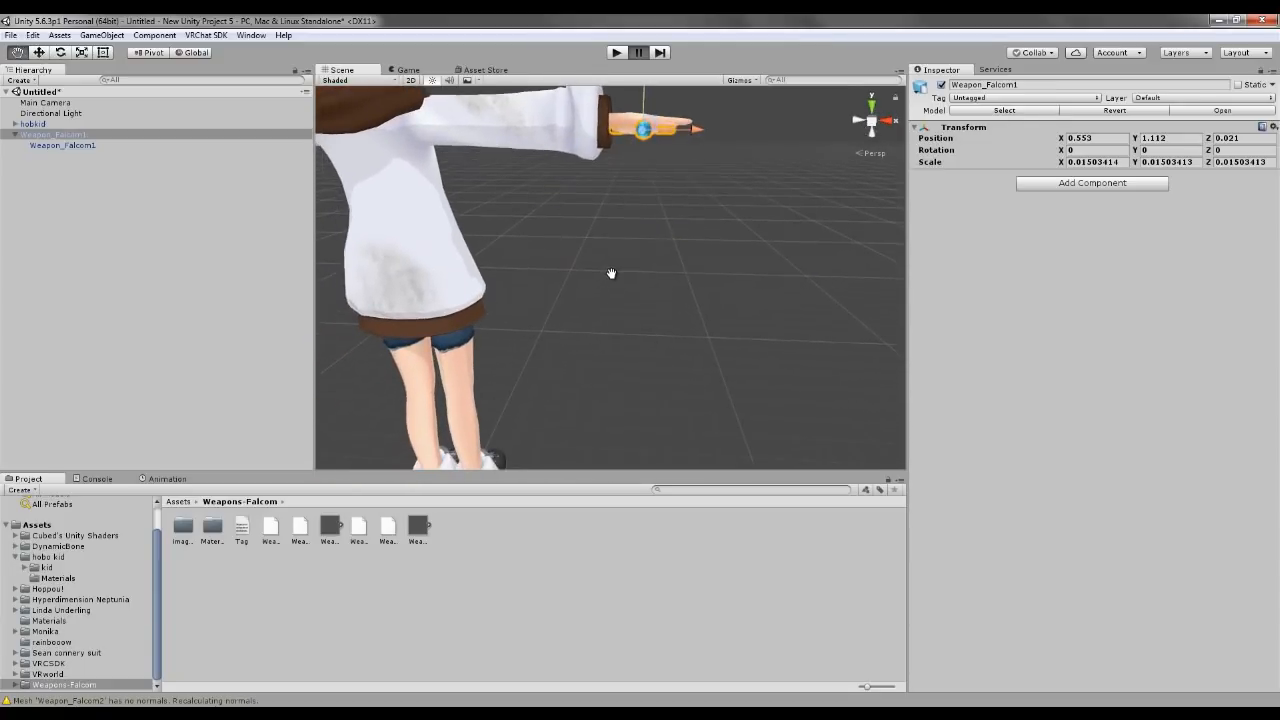
Step: Examine the sword's alignment with the hand from the front, left and right sides
scroll(612, 273, down, 2)
middle_drag(490, 275, 609, 271)
alt+drag(609, 271, 530, 235)
click(883, 126)
drag(548, 187, 566, 208)
middle_drag(636, 236, 779, 267)
scroll(697, 276, down, 2)
click(872, 123)
click(872, 123)
click(889, 121)
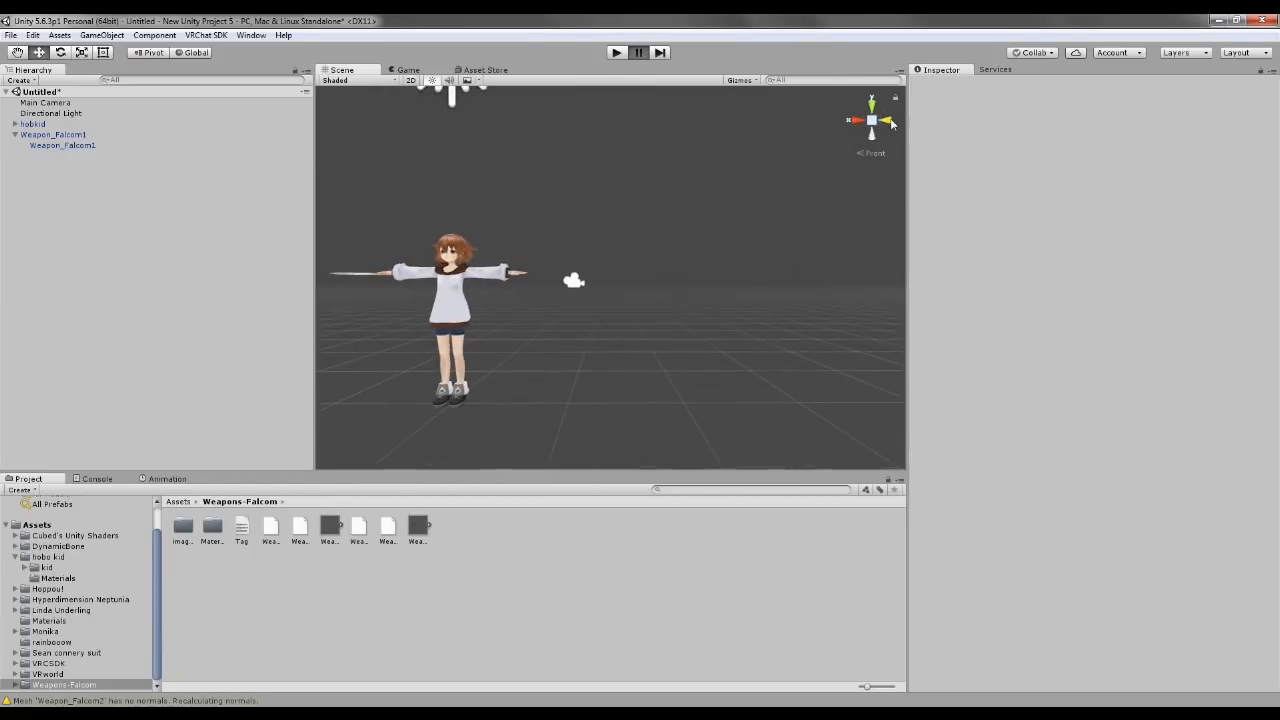
click(573, 281)
middle_drag(647, 287, 830, 340)
click(790, 335)
click(888, 121)
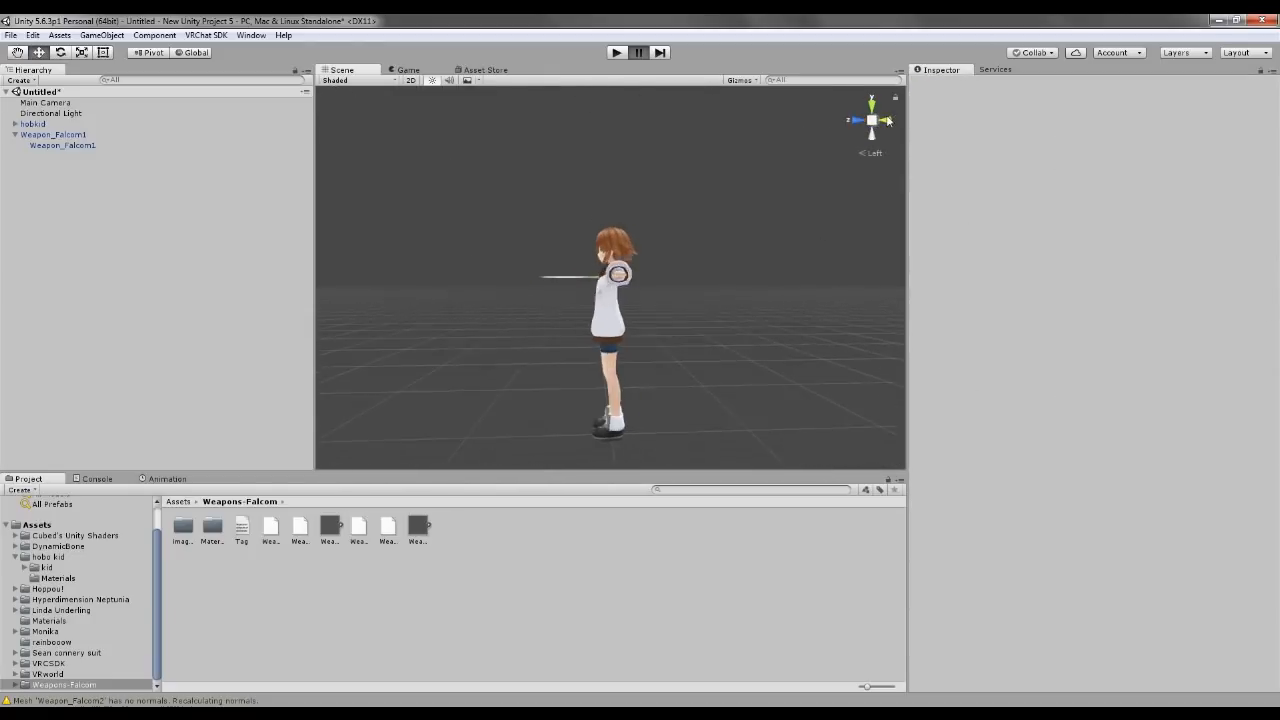
click(888, 121)
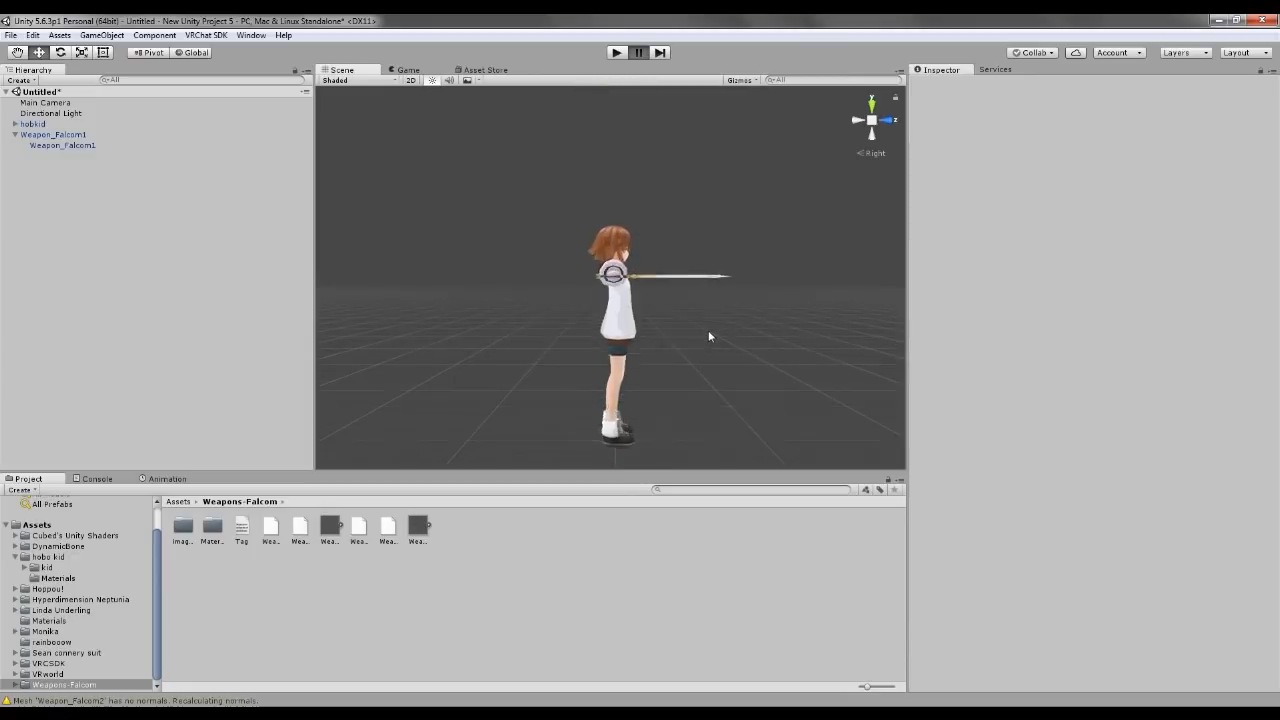
Step: Tilt the sword to about -6.568 degrees around X, raise it to about Y 1.1142, and clear the selection
scroll(708, 336, up, 3)
scroll(708, 336, up, 3)
right_drag(724, 346, 705, 308)
click(771, 316)
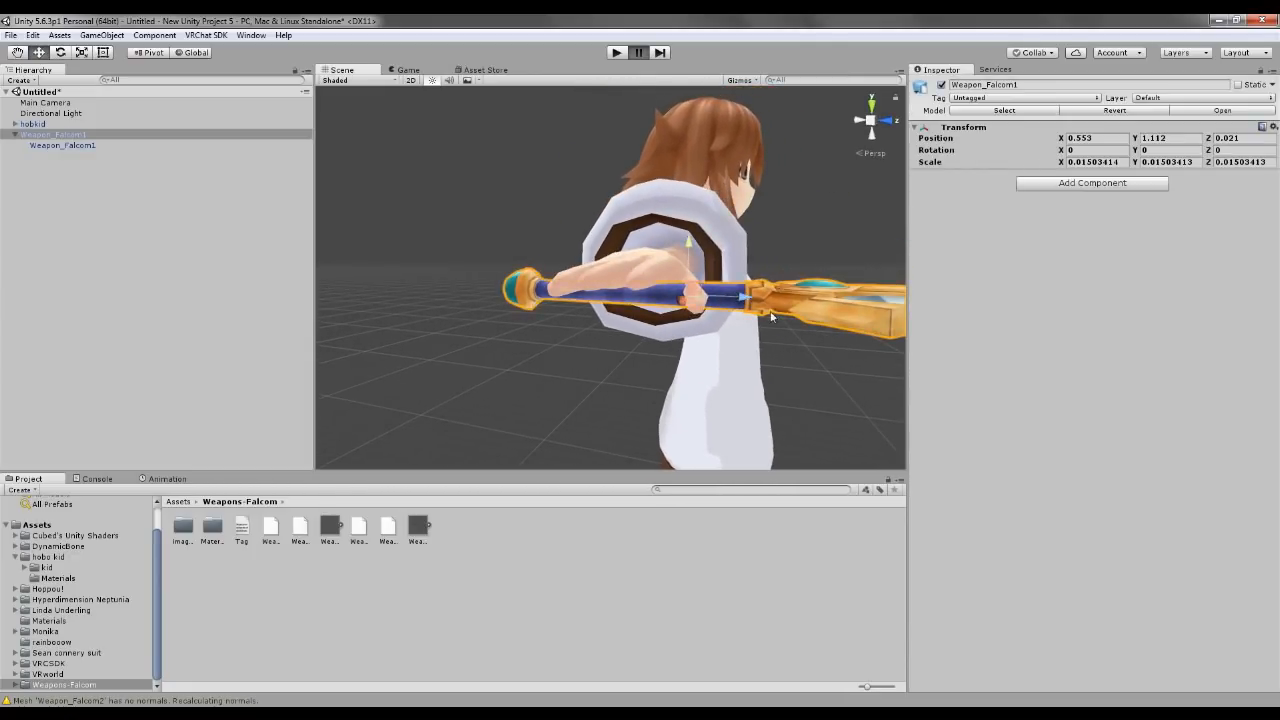
key(e)
drag(740, 276, 686, 380)
key(w)
drag(769, 214, 770, 209)
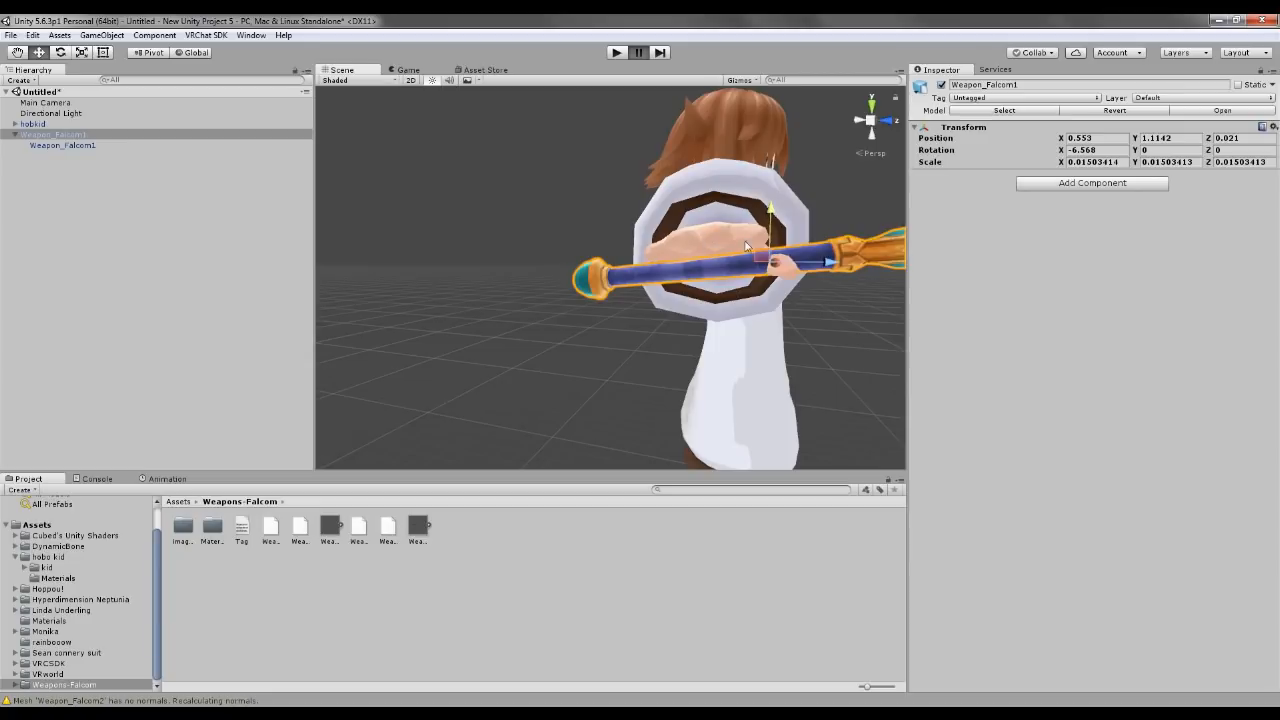
click(834, 372)
Step: Expand hobkid's armature hierarchy through the spine, right shoulder, arm and elbow, and select the R_hand bone
scroll(820, 377, down, 8)
alt+drag(711, 395, 491, 441)
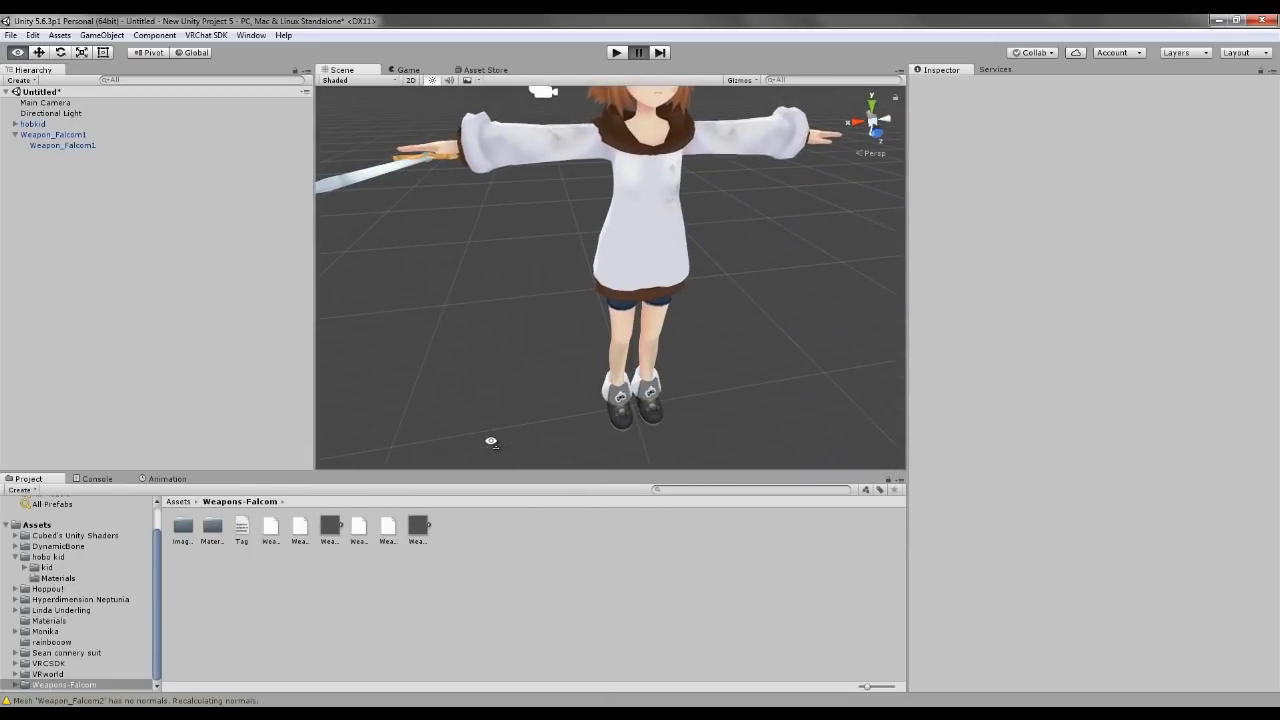
scroll(512, 345, down, 5)
mouse_move(514, 349)
alt+mouse_down()
mouse_move(520, 371)
mouse_move(503, 363)
alt+mouse_up()
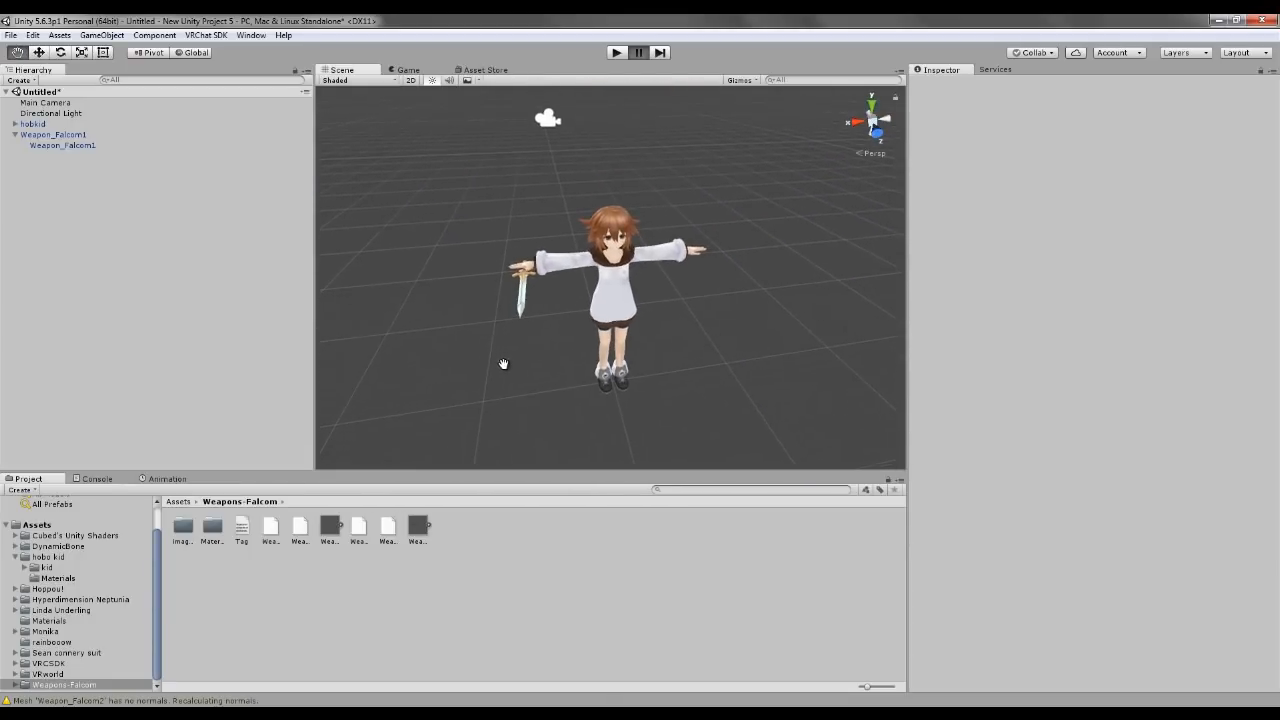
click(15, 124)
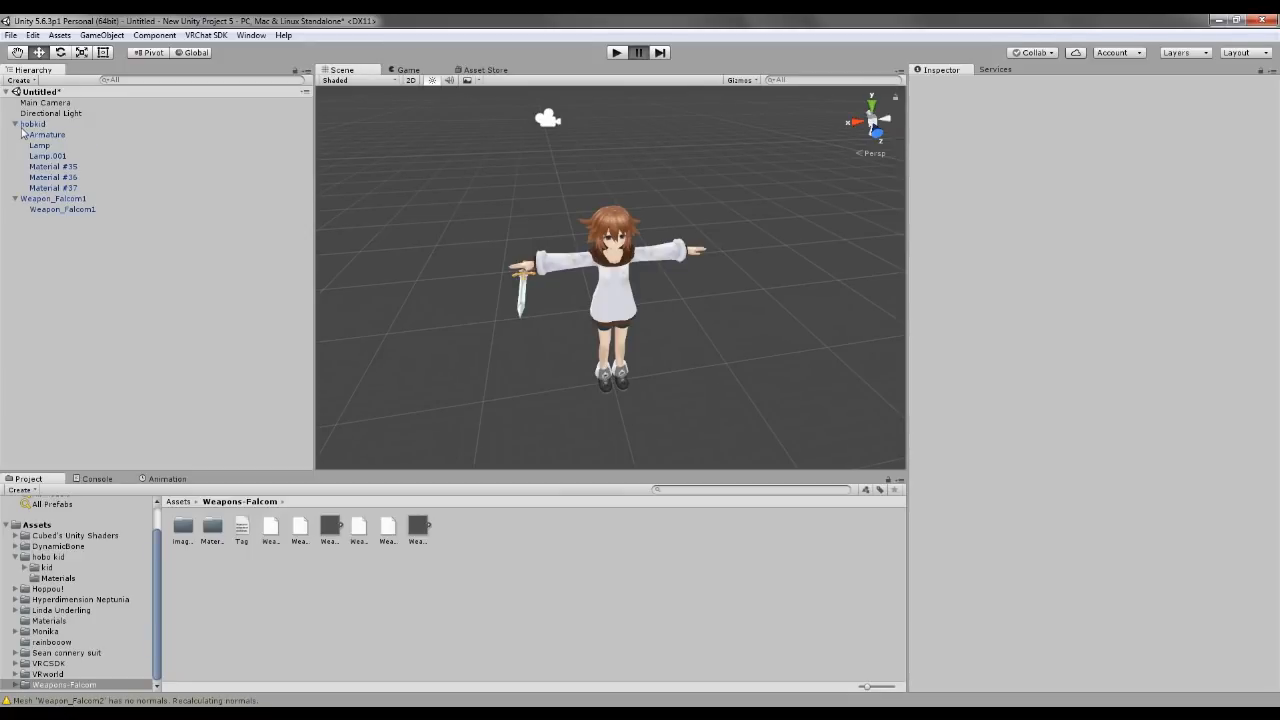
click(33, 124)
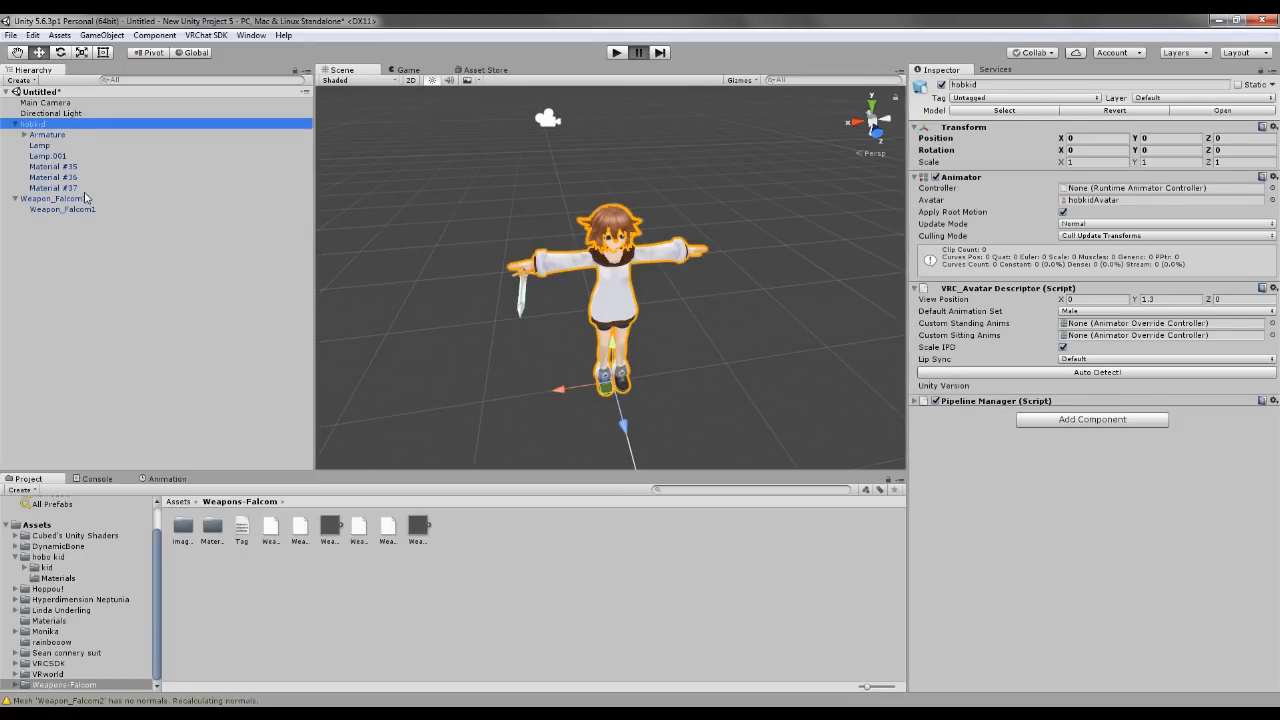
click(24, 134)
click(34, 146)
click(43, 241)
click(53, 252)
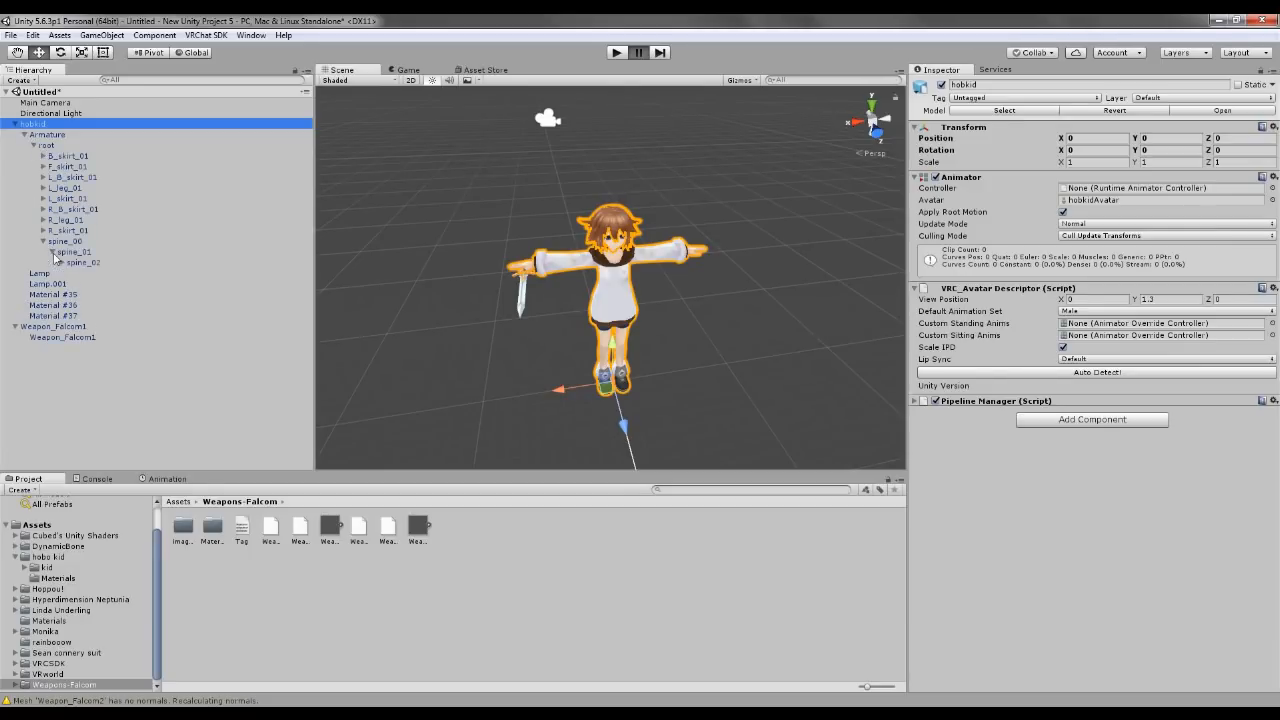
click(62, 262)
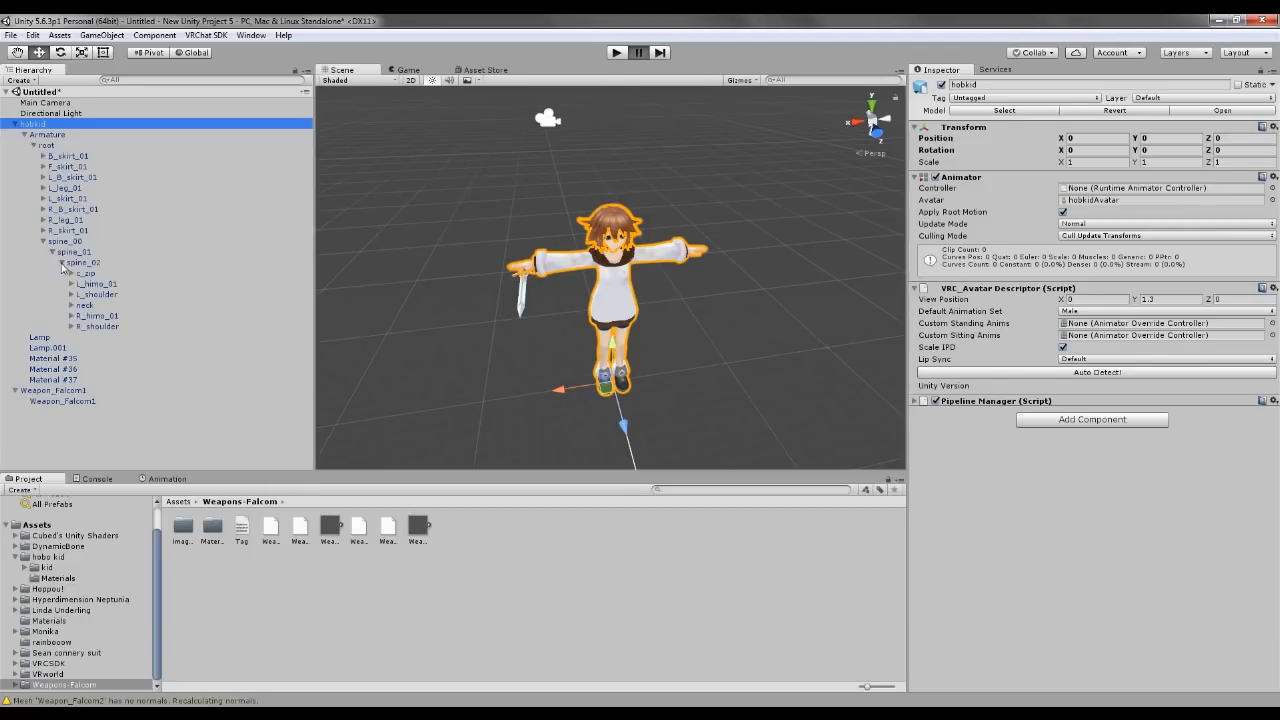
click(71, 327)
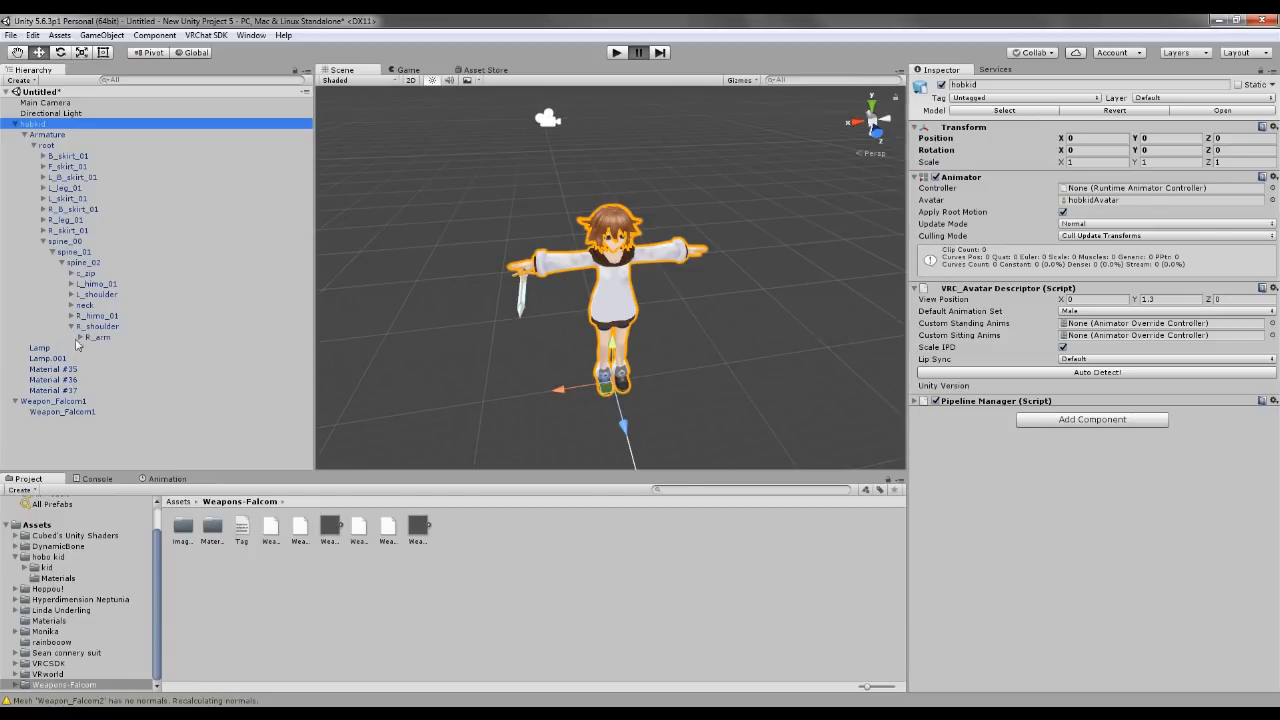
click(81, 338)
click(89, 348)
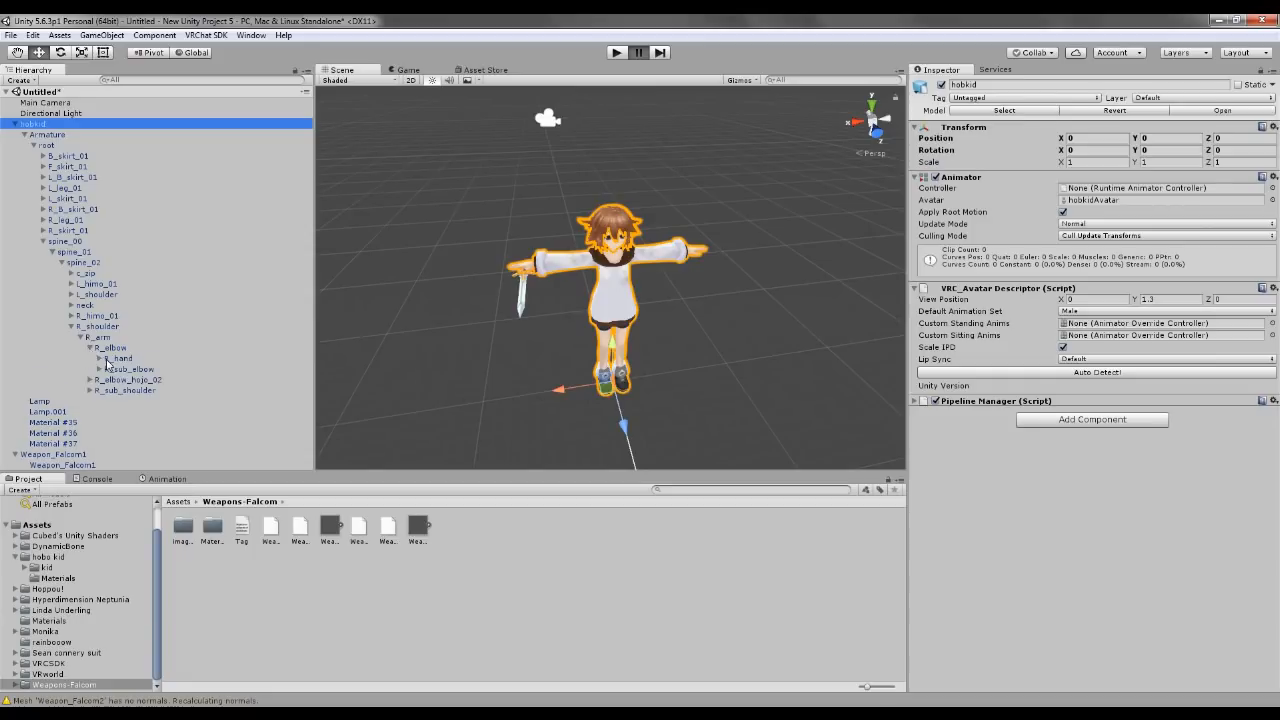
click(120, 360)
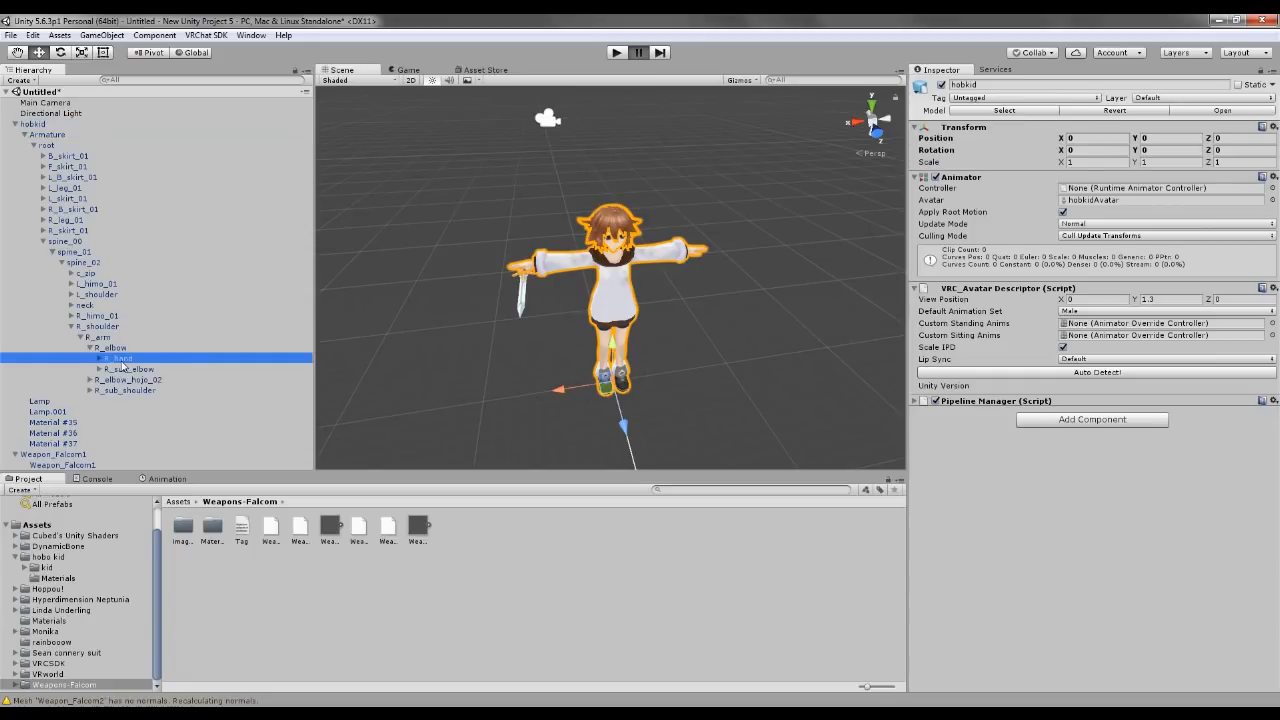
click(61, 466)
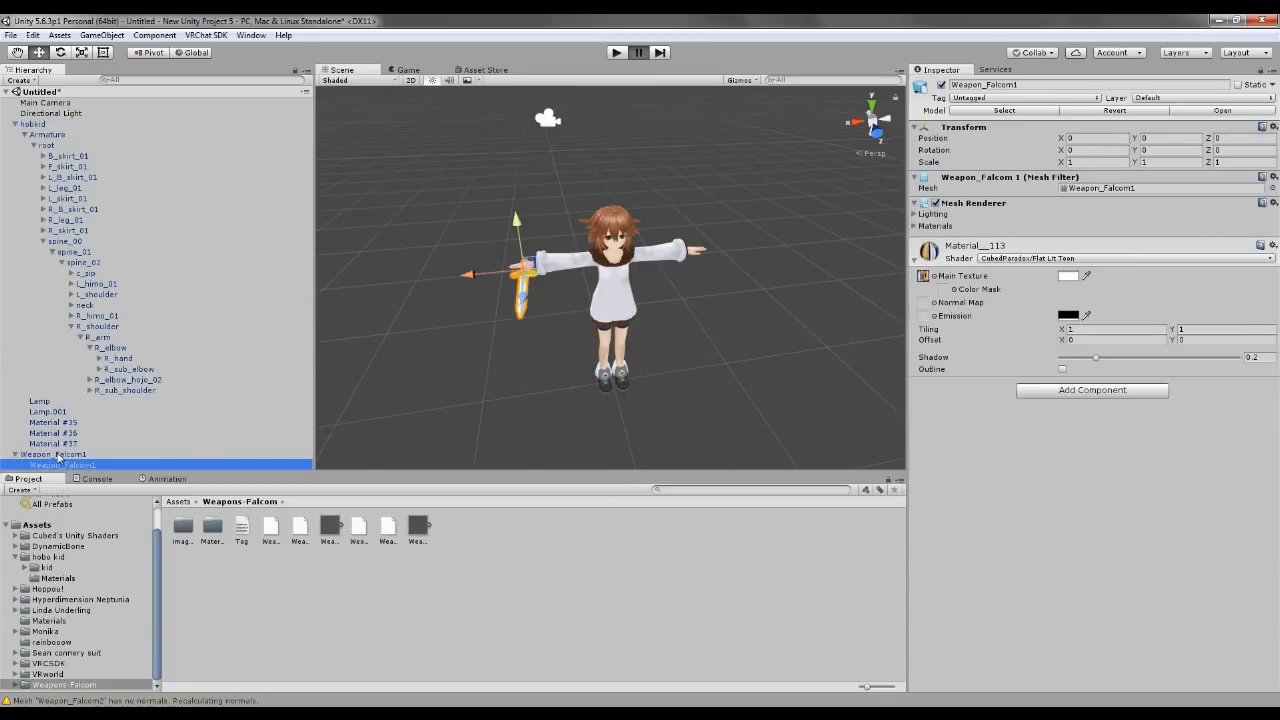
drag(61, 467, 125, 366)
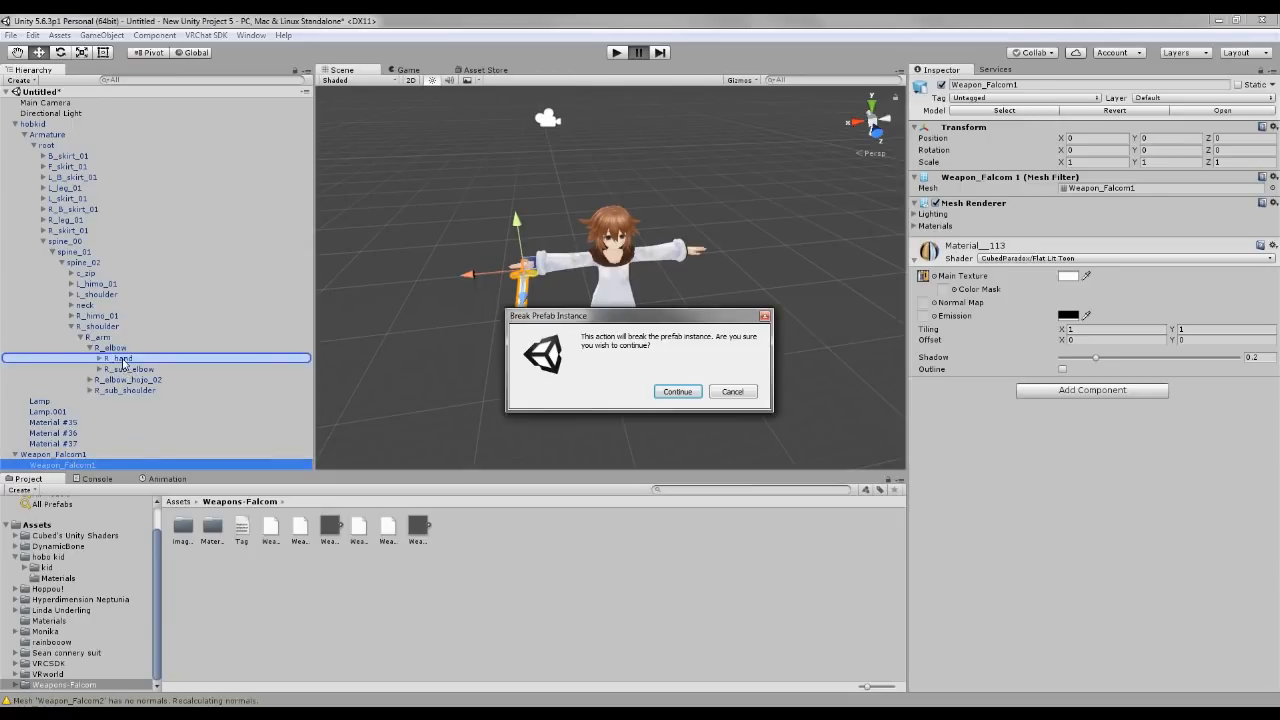
click(733, 392)
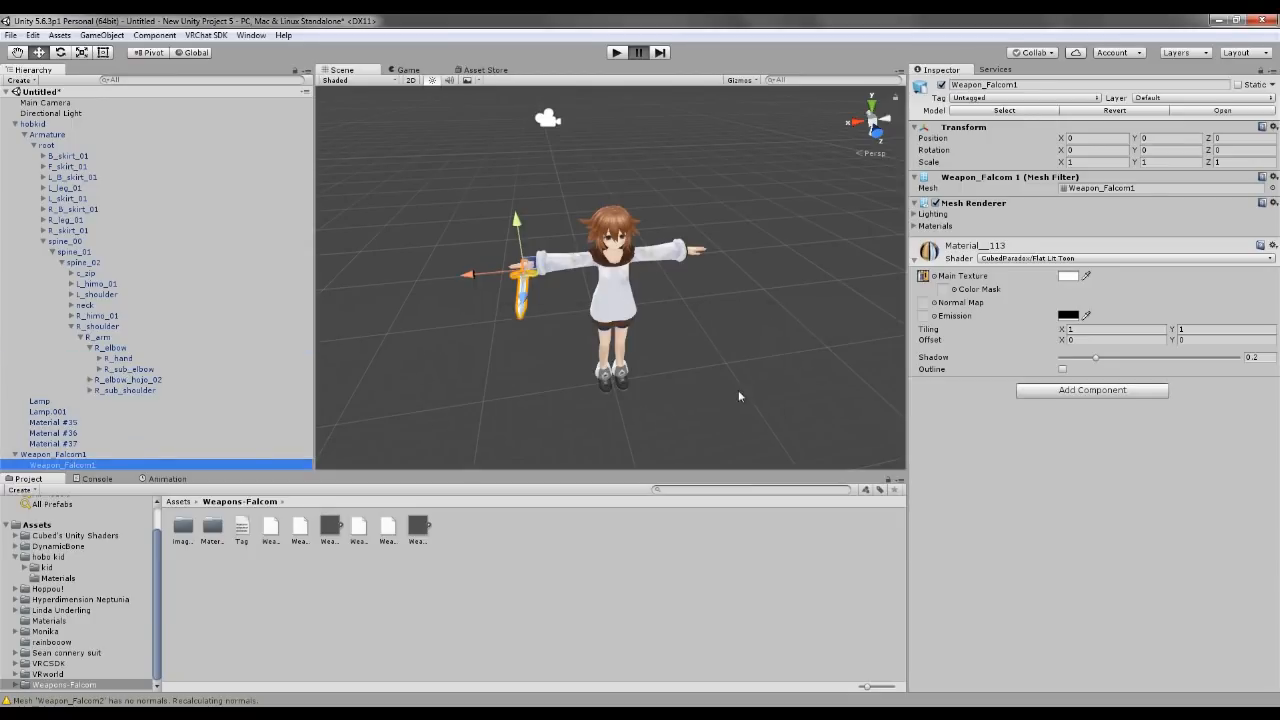
Step: Make the parent Weapon_Falcom1 object a child of the R_hand bone and check the avatar from the front
click(50, 455)
drag(48, 456, 125, 362)
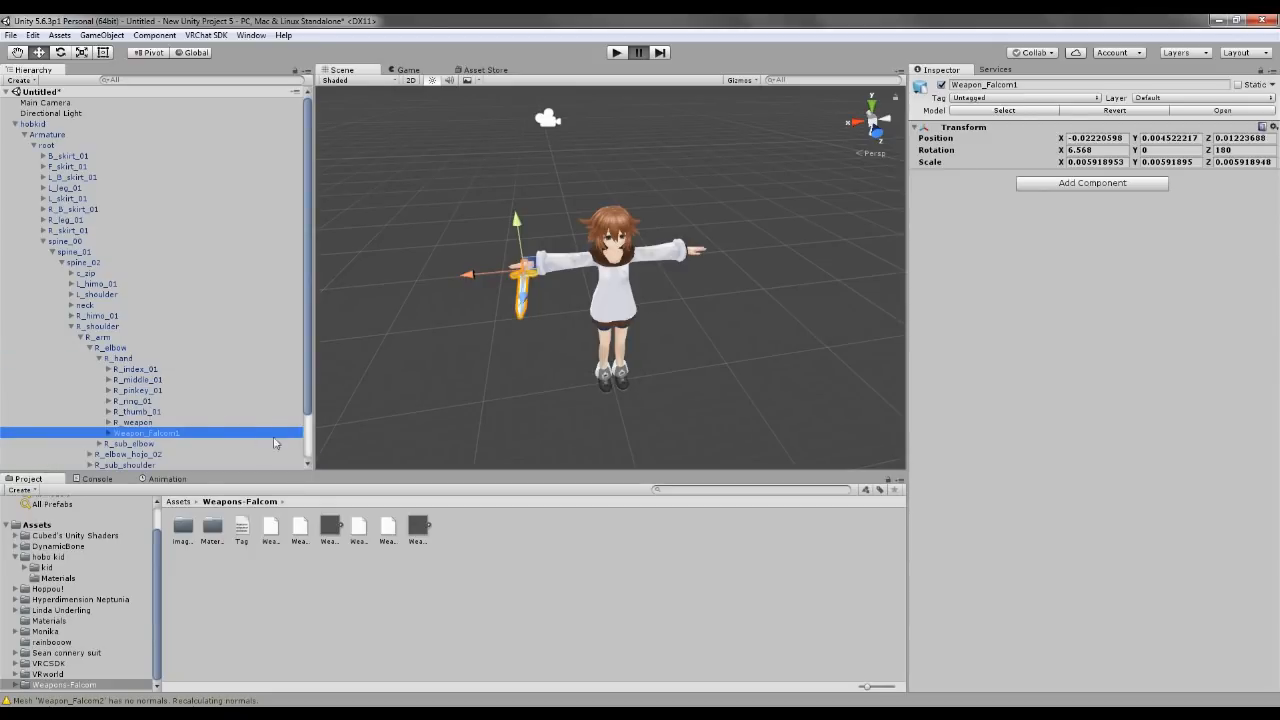
click(539, 362)
scroll(534, 285, up, 3)
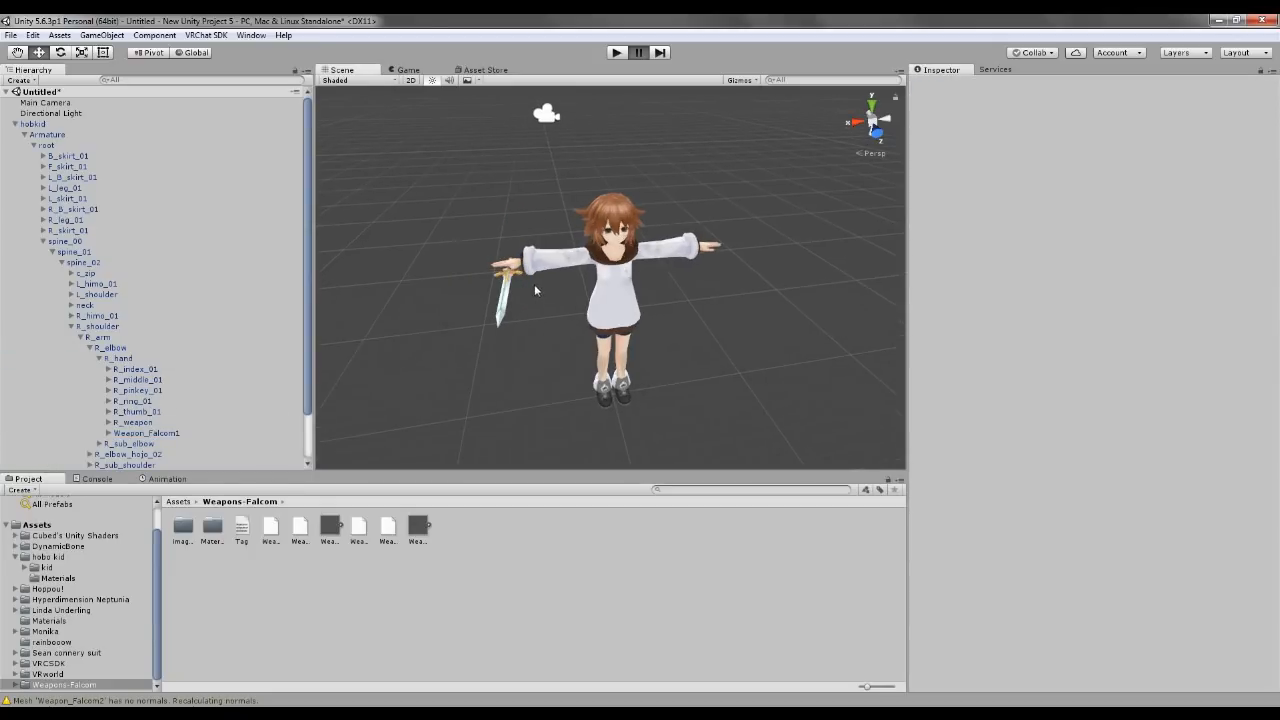
right_drag(671, 365, 630, 262)
middle_drag(622, 322, 559, 213)
scroll(560, 210, down, 2)
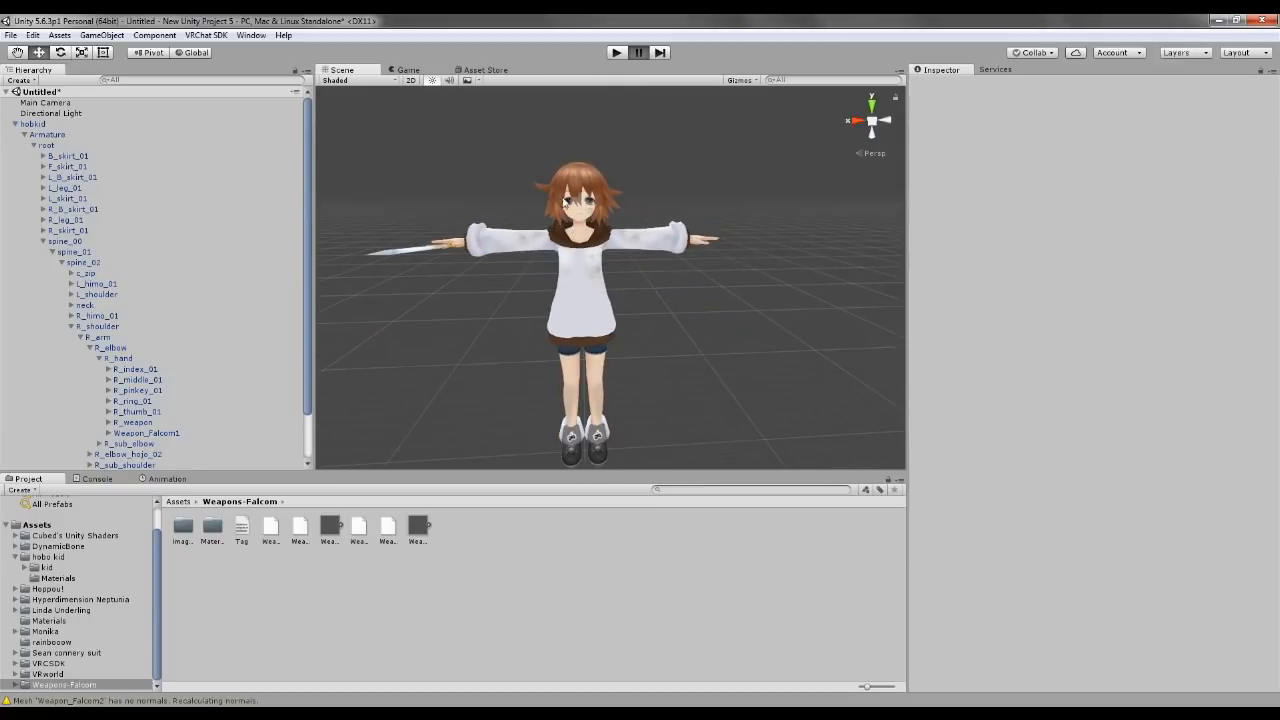
Step: Run the scene in play mode with pausing turned off and return to the Scene view
click(620, 51)
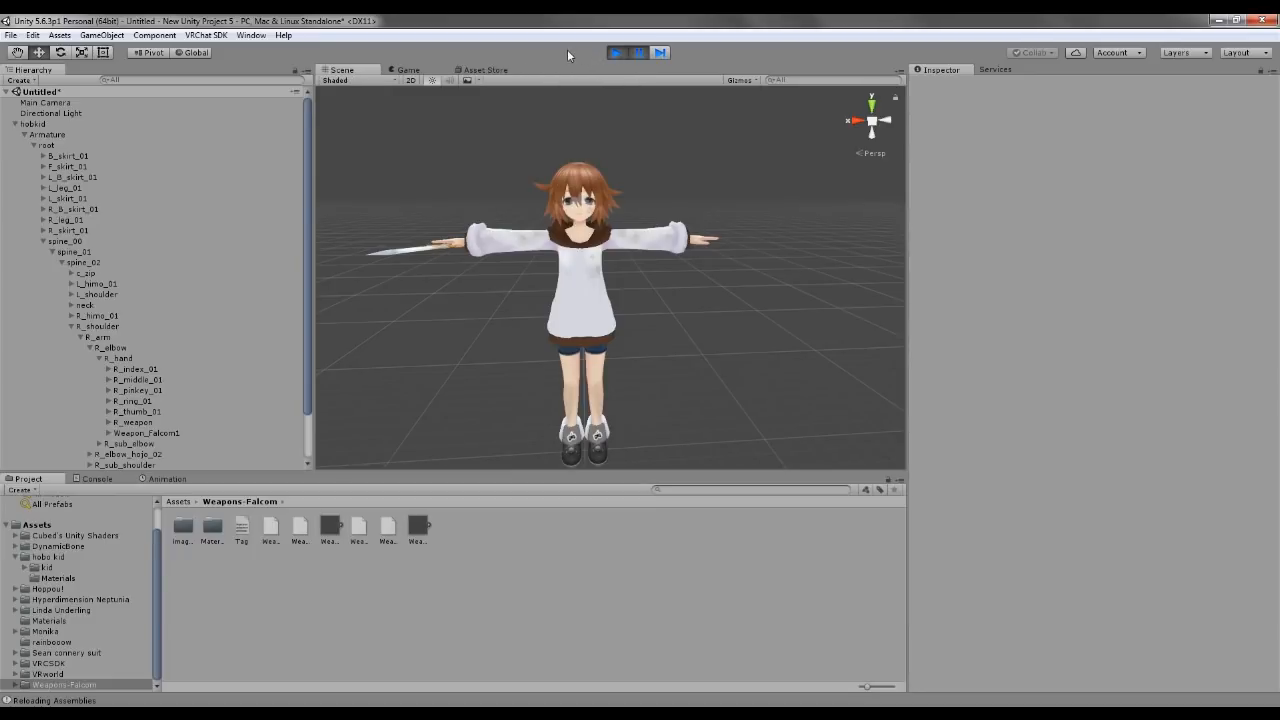
scroll(550, 180, down, 3)
scroll(531, 112, up, 1)
click(408, 70)
click(342, 70)
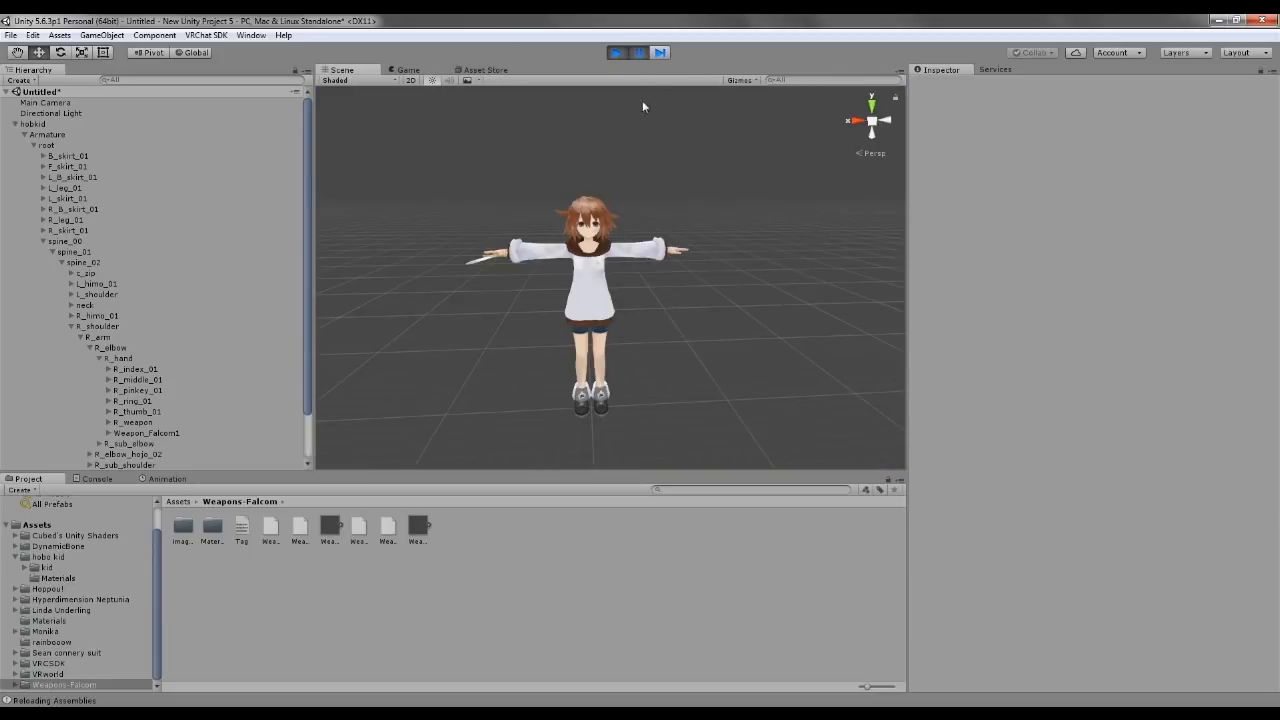
click(614, 52)
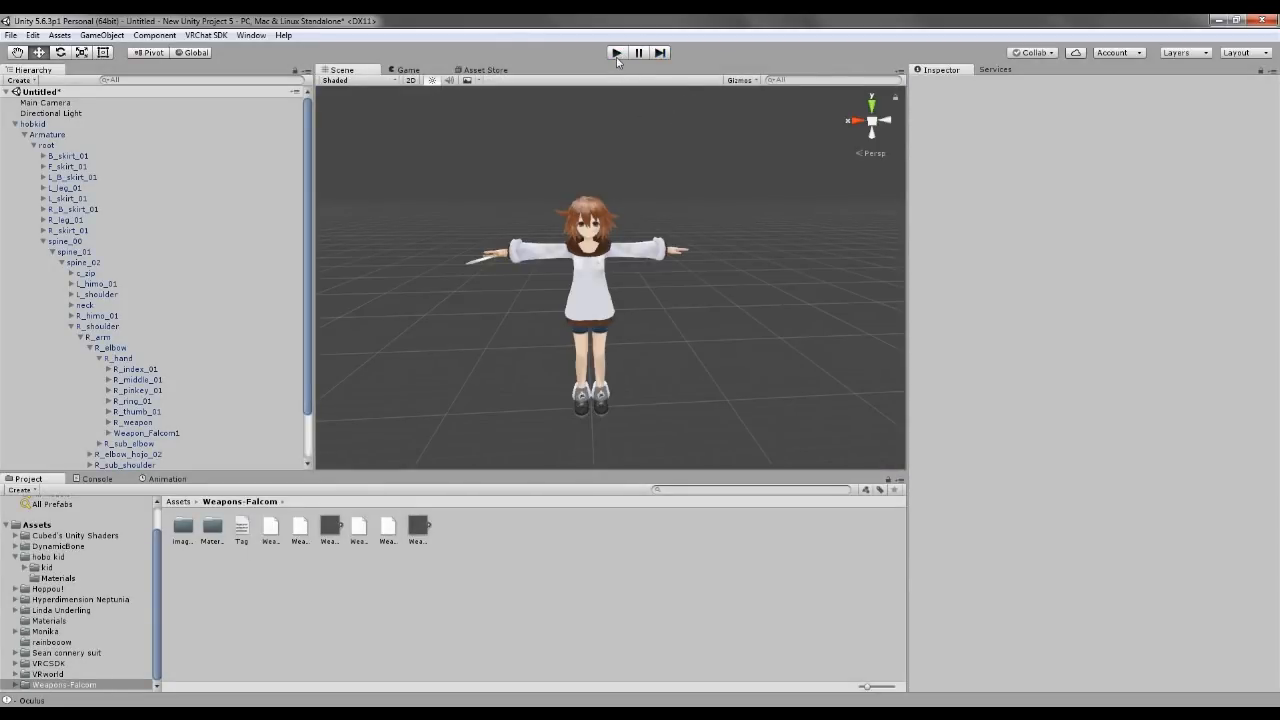
click(617, 57)
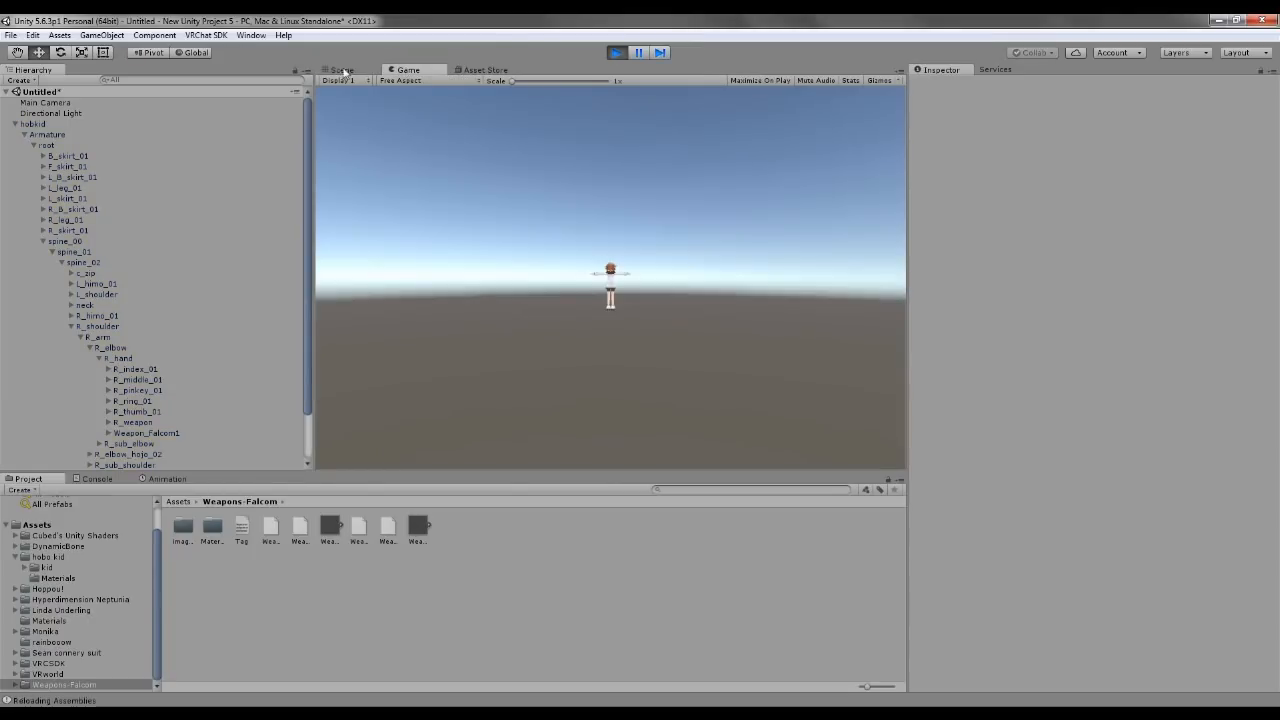
click(343, 70)
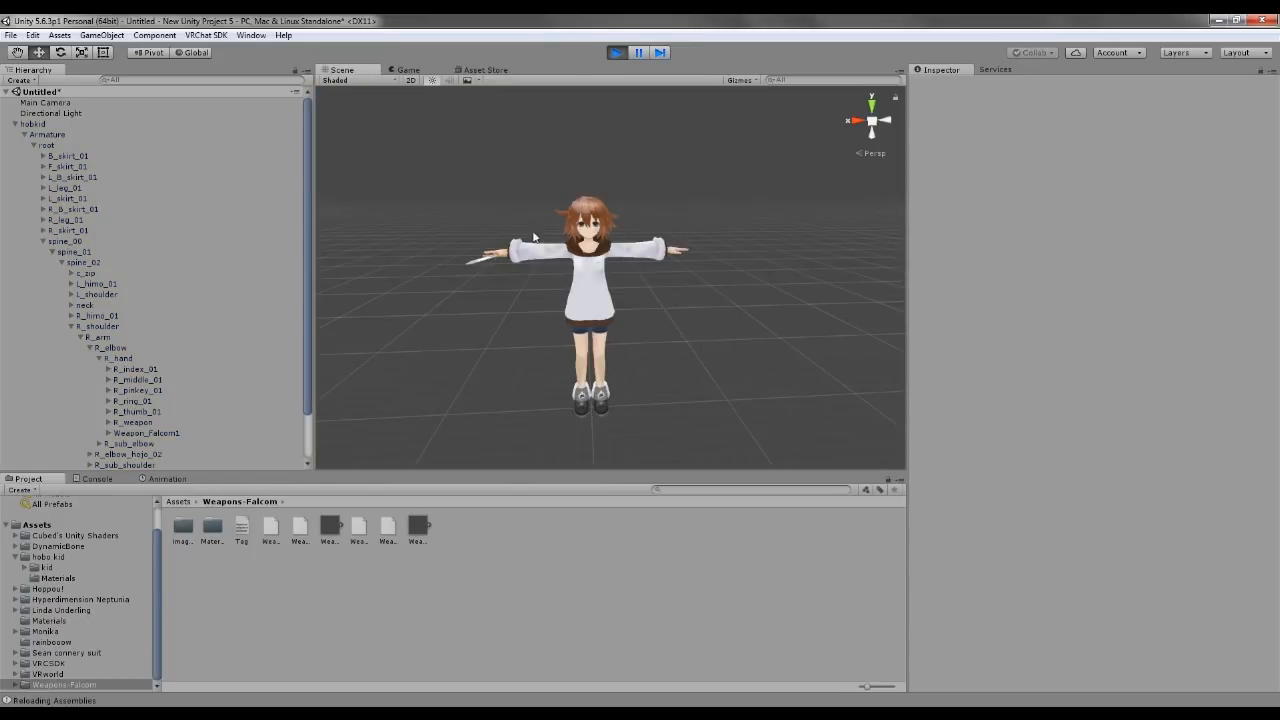
Step: Move the hobkid avatar around during play mode to test whether the sword follows the hand, and clear the selection
click(568, 405)
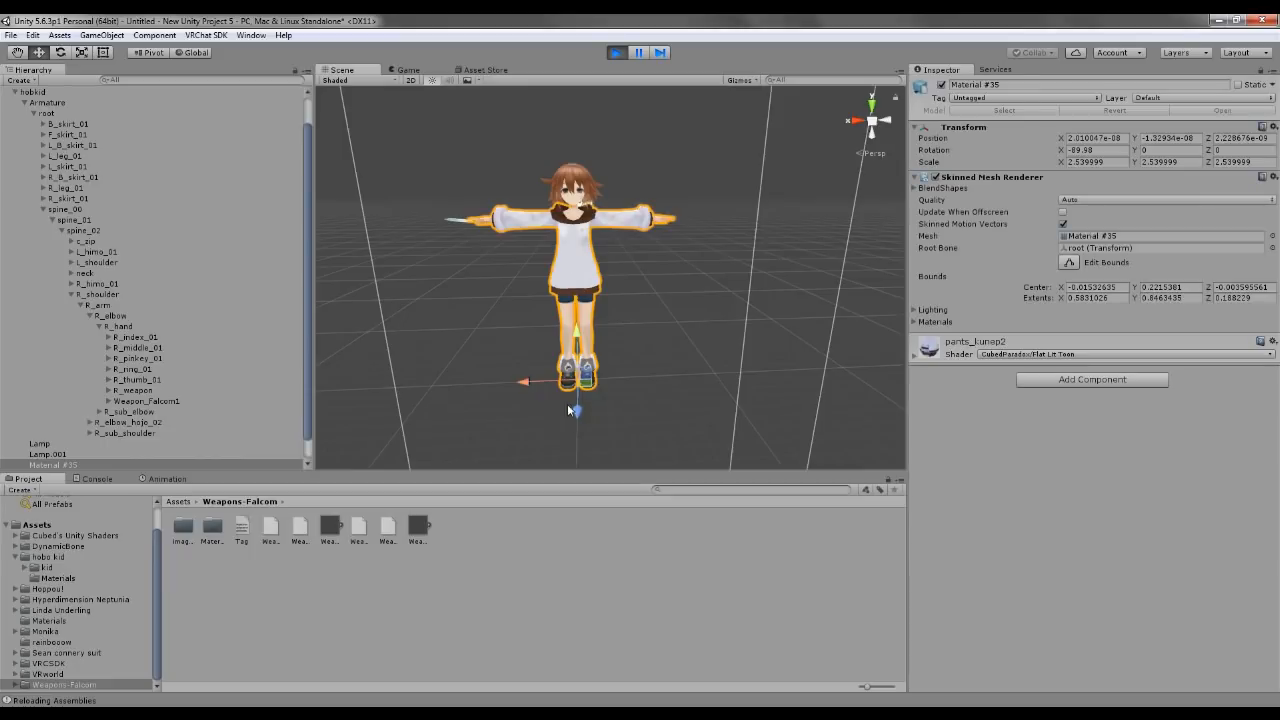
scroll(112, 128, up, 2)
click(34, 124)
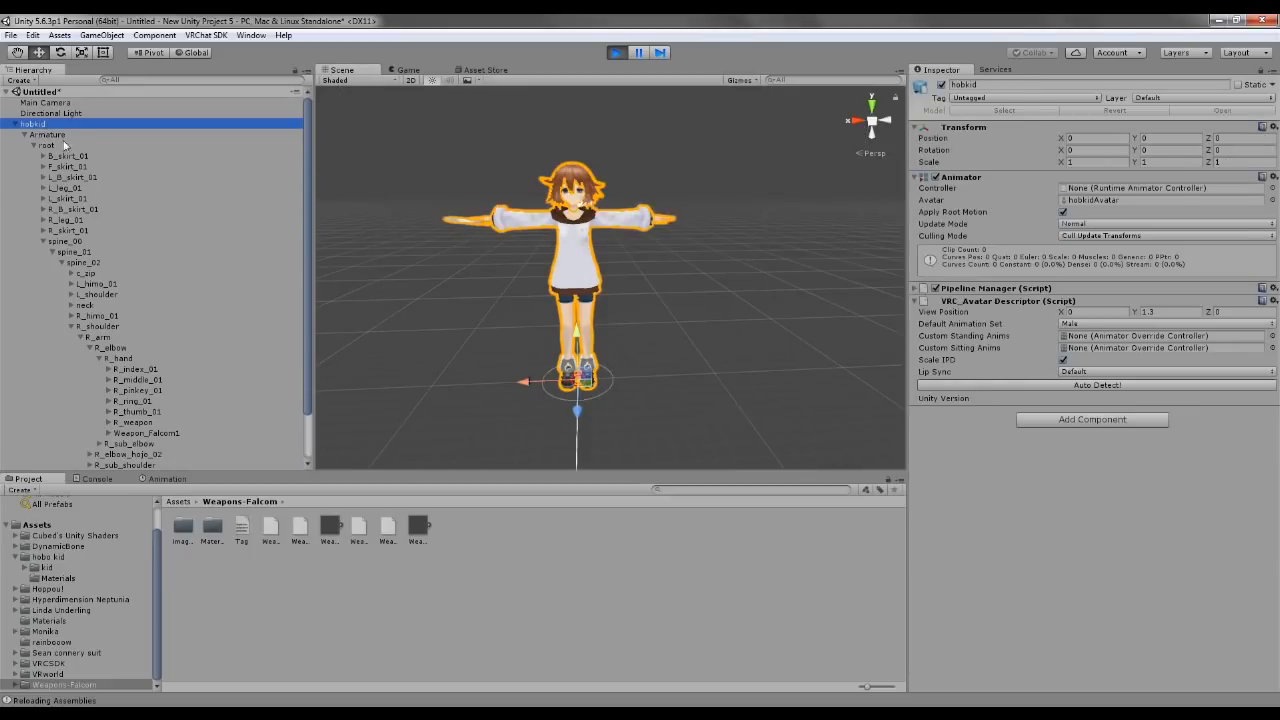
mouse_move(524, 382)
mouse_down()
mouse_move(455, 383)
mouse_move(715, 379)
mouse_move(545, 381)
mouse_up()
middle_drag(780, 312, 743, 391)
right_drag(640, 300, 594, 388)
mouse_move(633, 345)
mouse_down()
mouse_move(611, 466)
mouse_move(632, 348)
mouse_up()
drag(582, 305, 567, 301)
click(697, 278)
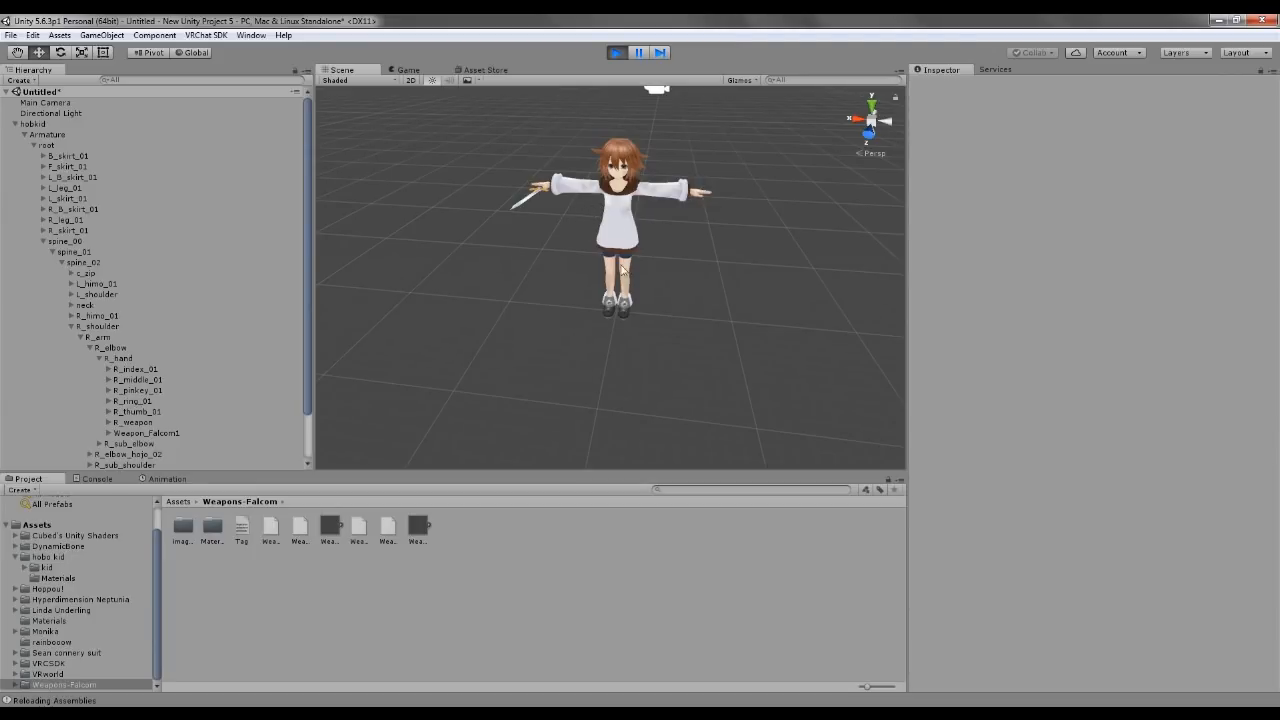
Step: Select the Material #35 body mesh and shift it to about X -0.06
click(621, 270)
drag(575, 311, 570, 307)
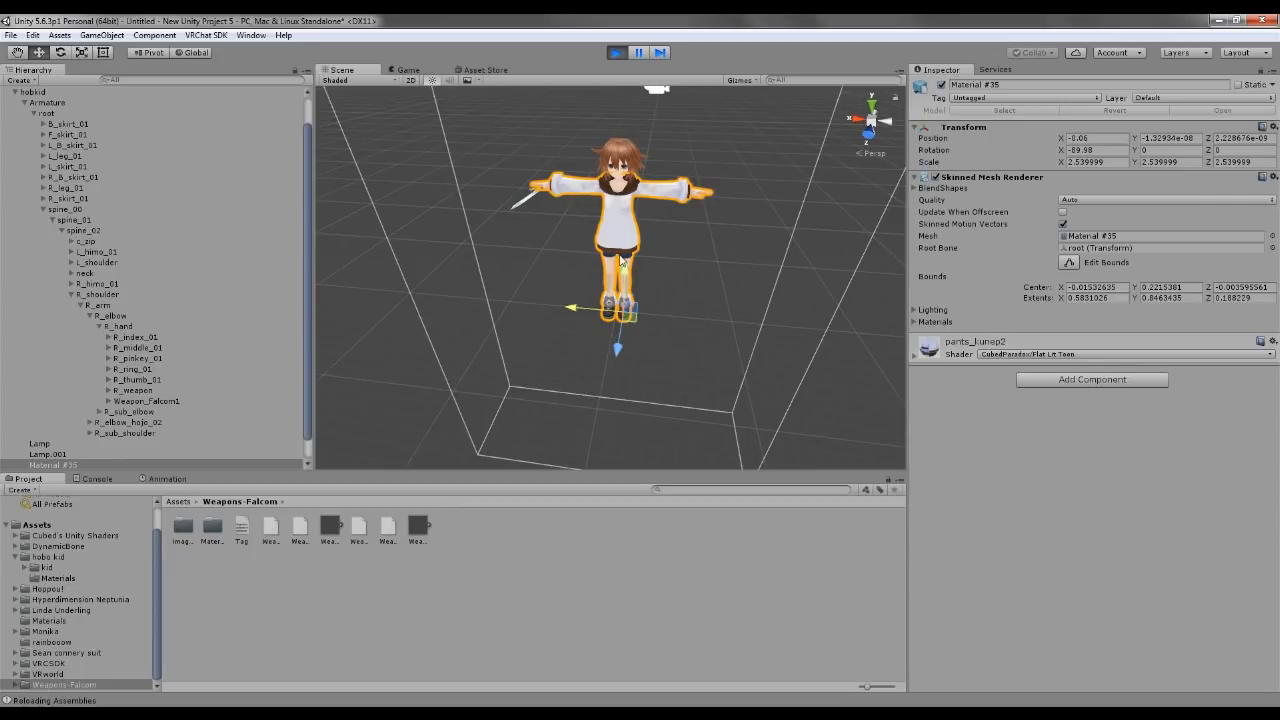
Step: Exit play mode and collapse the hobkid object's bone hierarchy
click(669, 258)
click(616, 53)
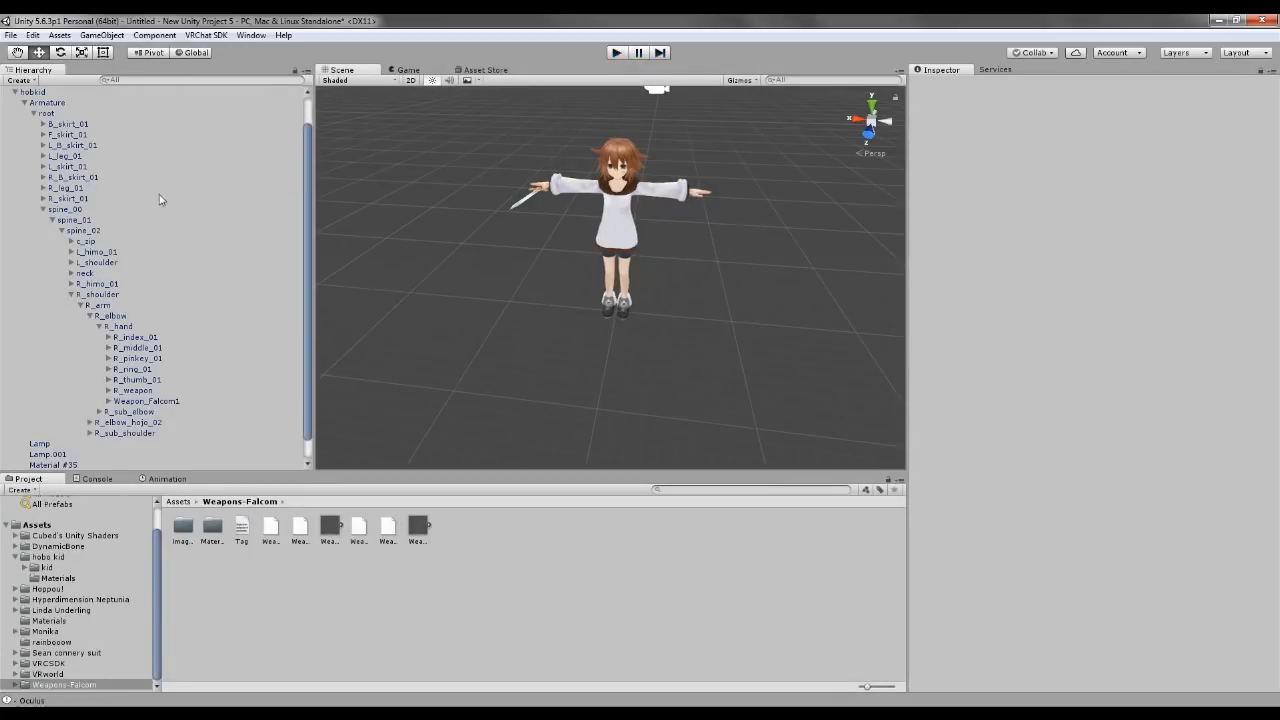
scroll(159, 199, up, 1)
click(15, 124)
click(15, 124)
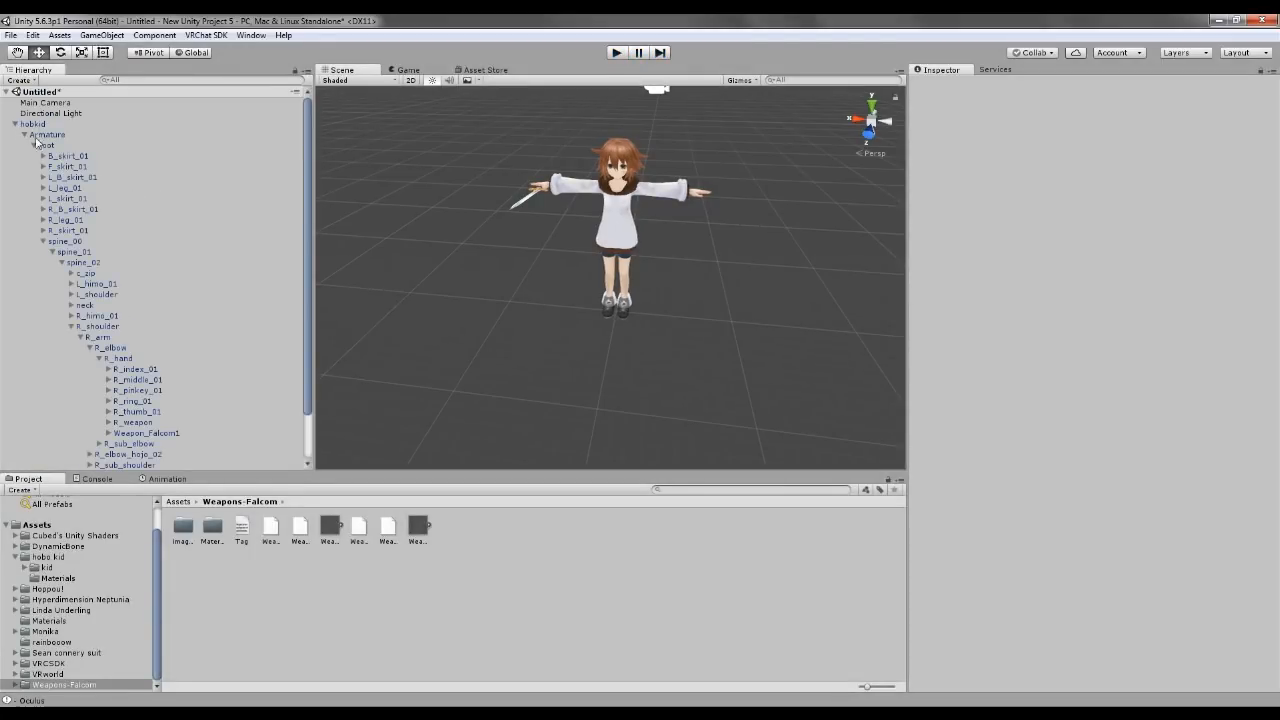
click(15, 124)
scroll(666, 228, up, 3)
middle_drag(666, 228, 695, 301)
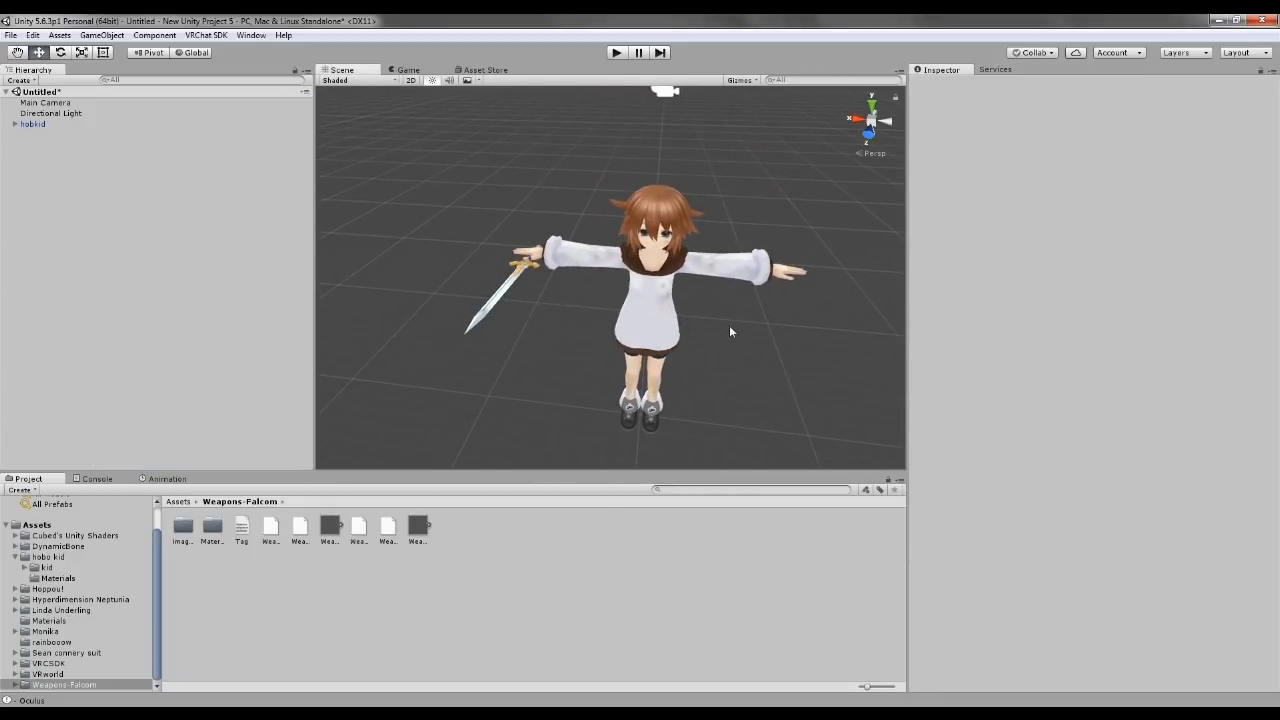
right_drag(730, 327, 729, 271)
middle_drag(729, 271, 708, 150)
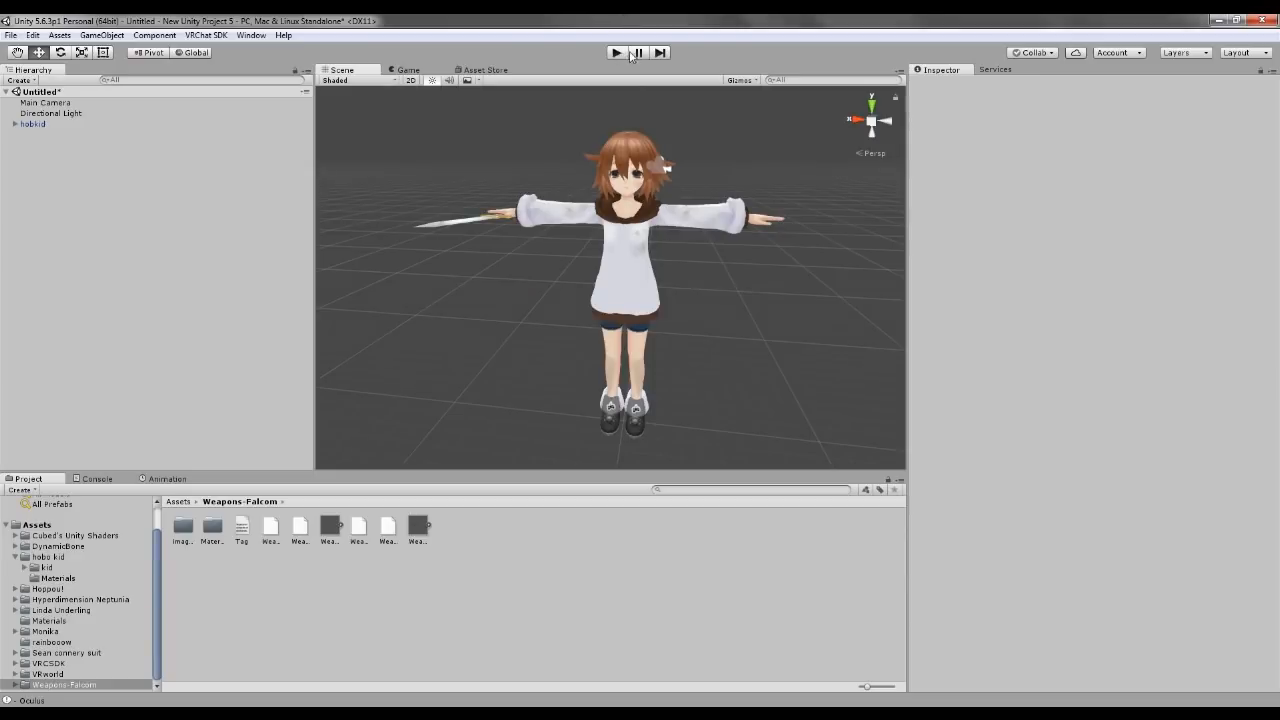
Step: Duplicate the hobkid avatar object in the scene
click(38, 124)
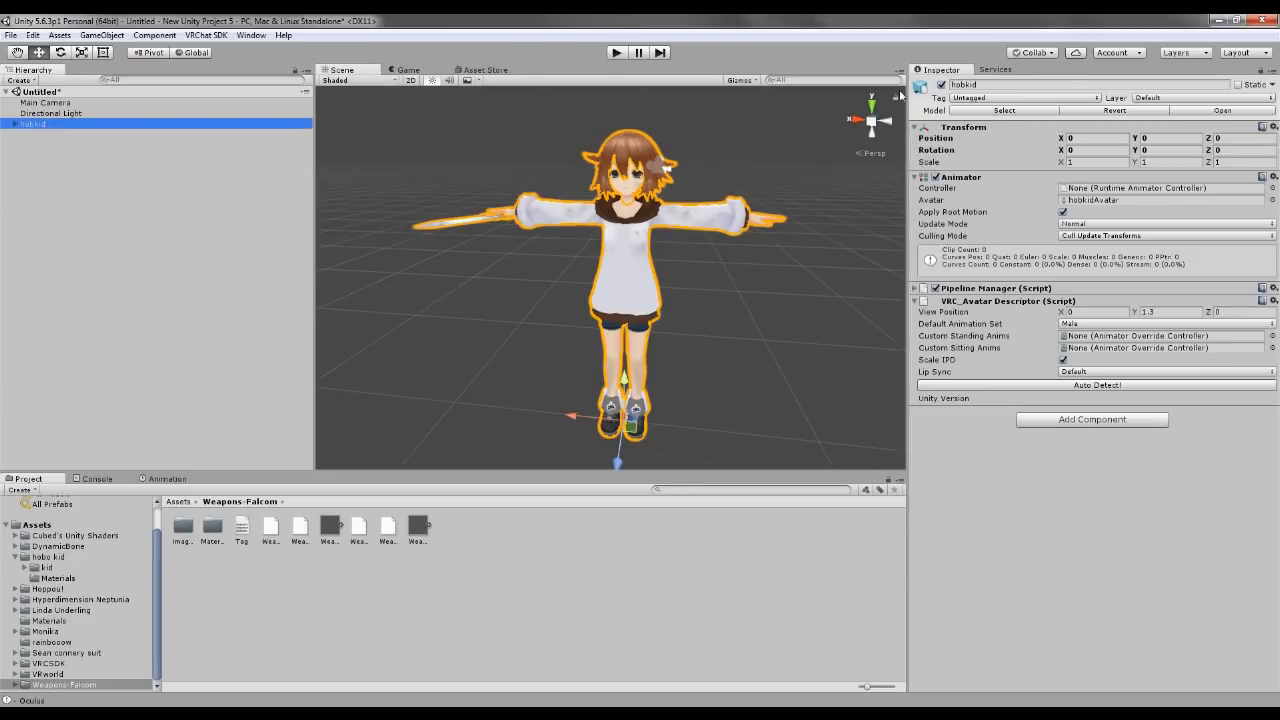
right_click(34, 128)
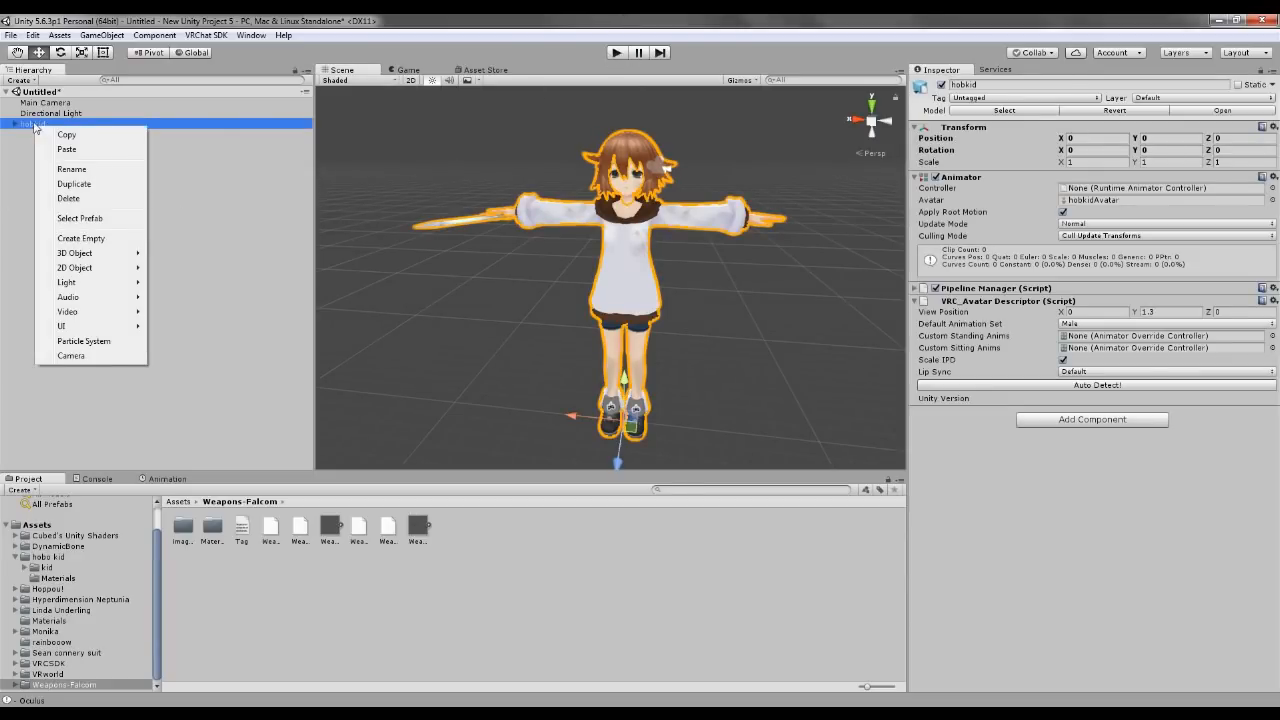
click(88, 190)
click(54, 181)
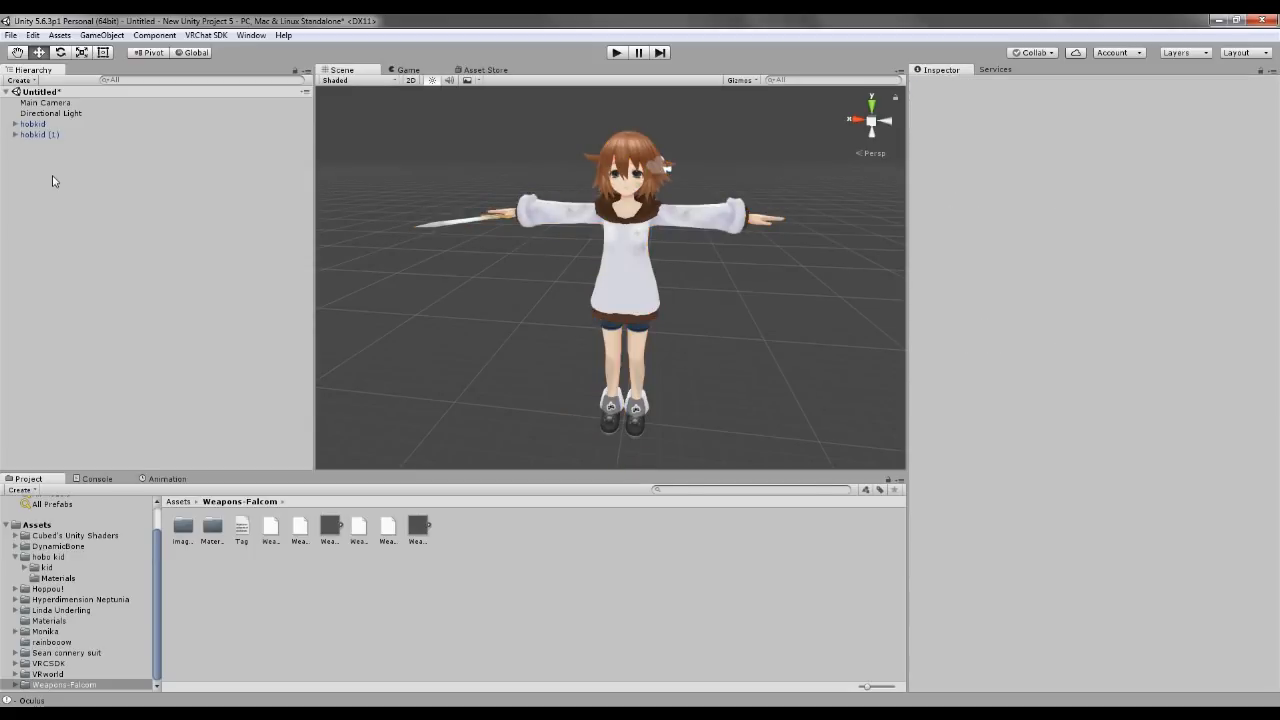
click(50, 126)
click(50, 134)
click(56, 166)
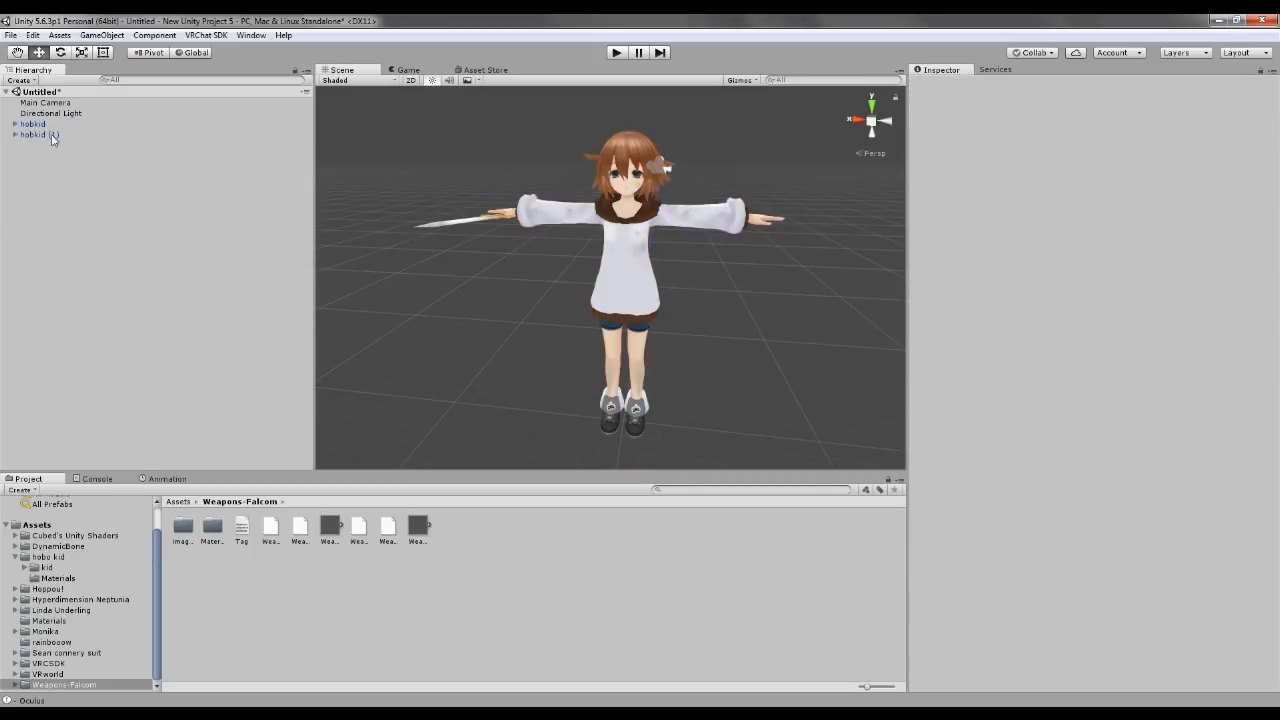
Step: Deactivate the original hobkid object so that only the duplicate is active in the scene
click(50, 125)
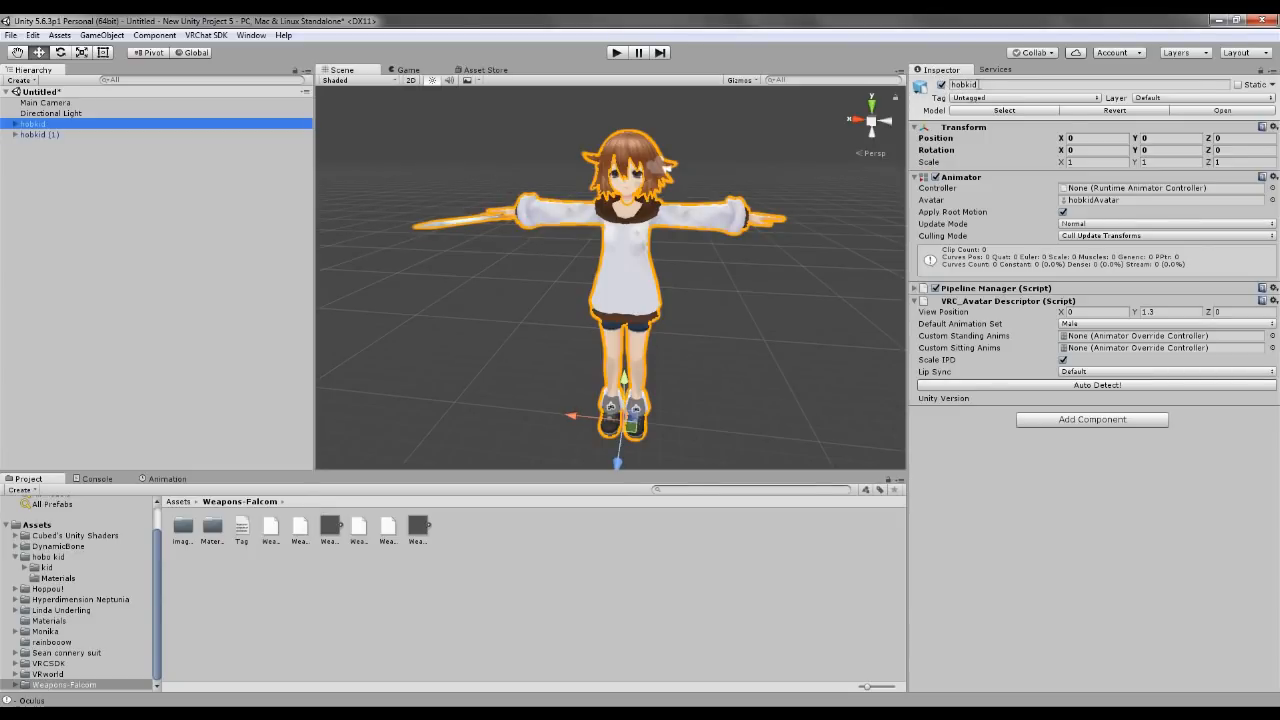
click(941, 86)
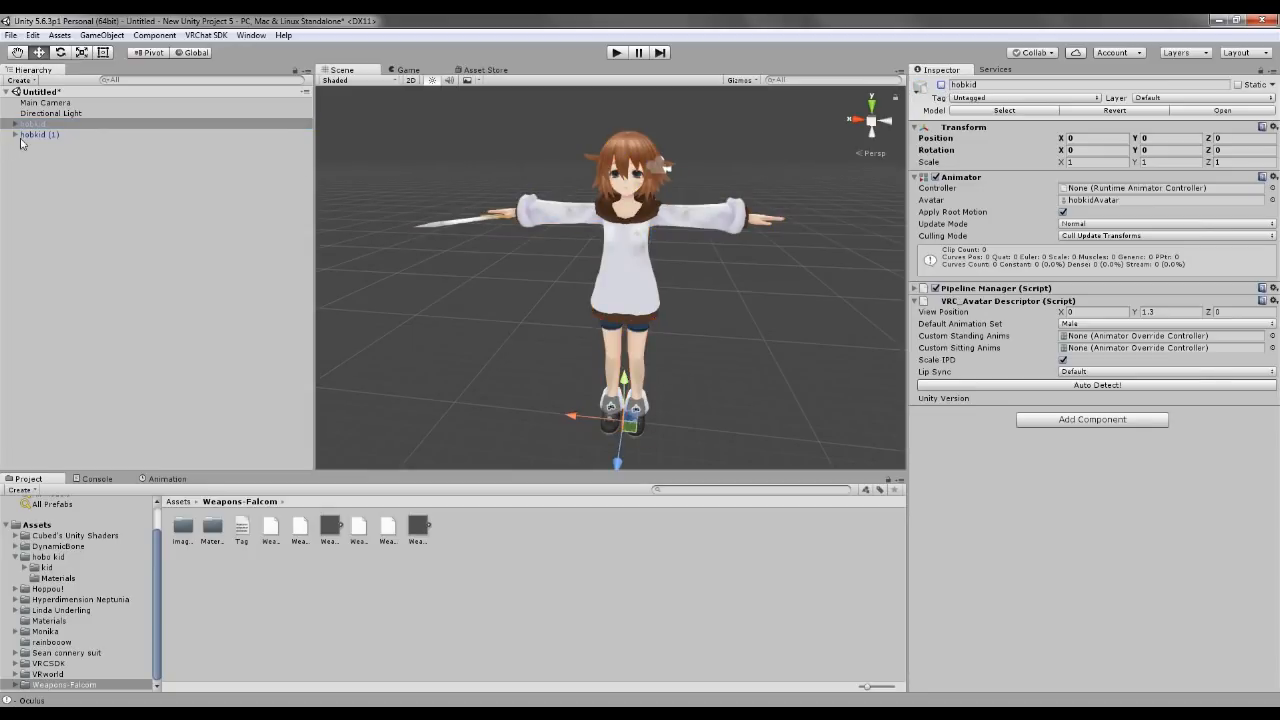
click(47, 155)
click(44, 125)
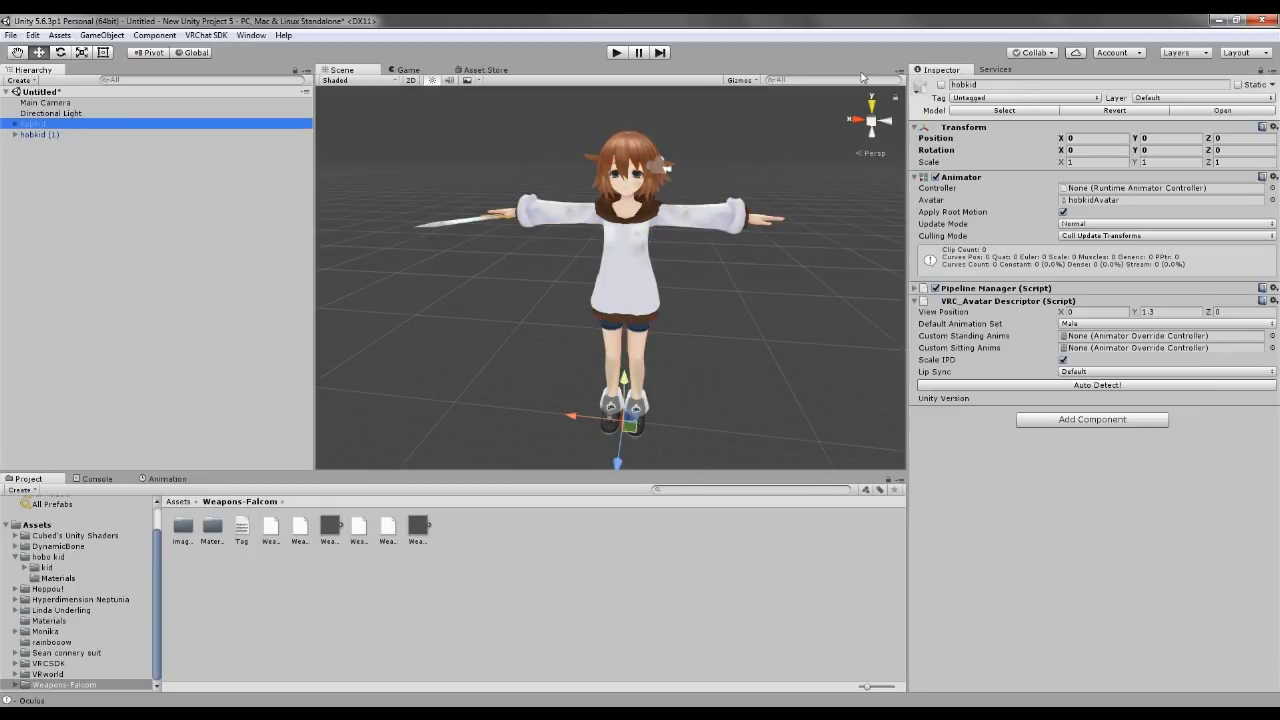
click(55, 148)
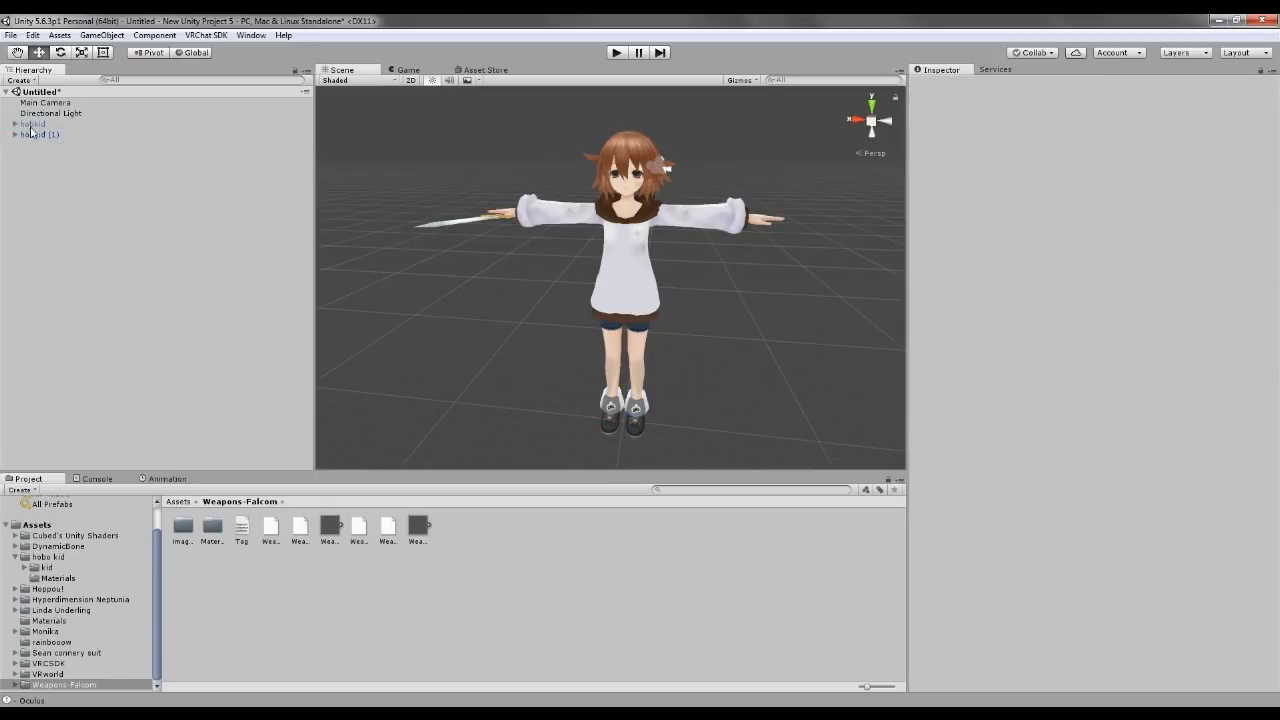
Step: Create an animation clip named sword for hobkid (1) in the Weapons-Falcom folder
click(45, 137)
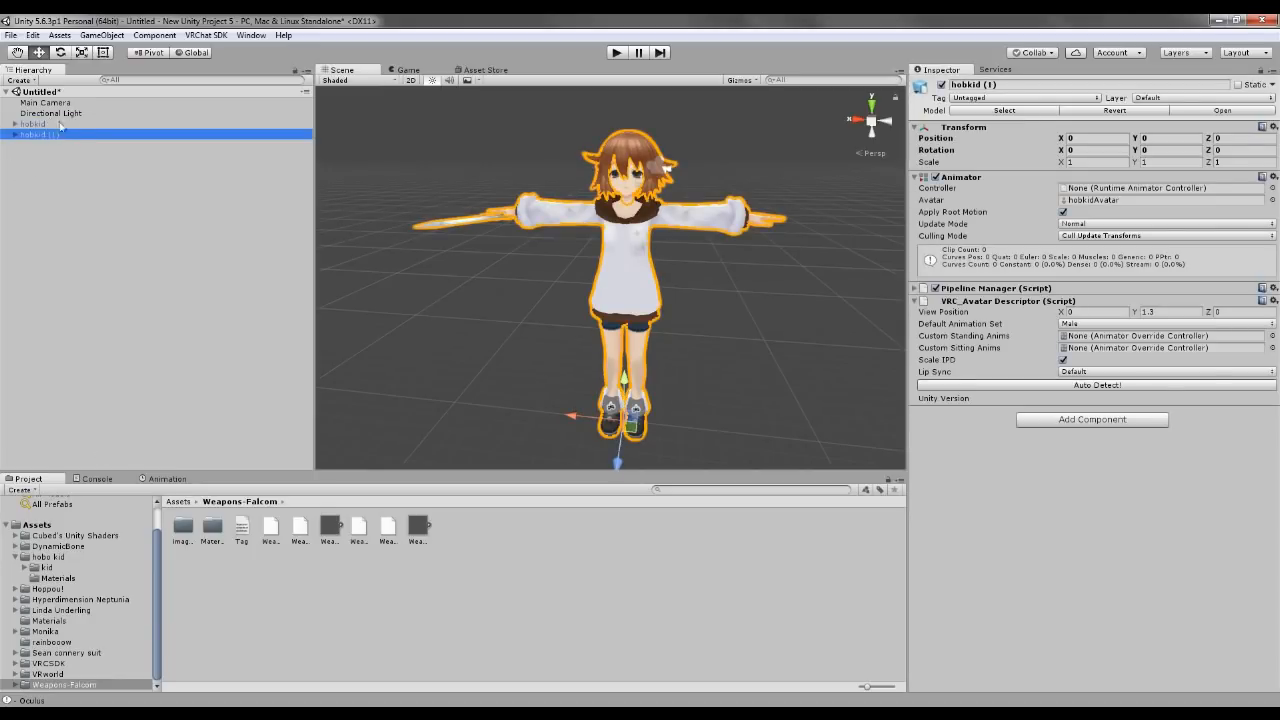
click(100, 479)
click(166, 479)
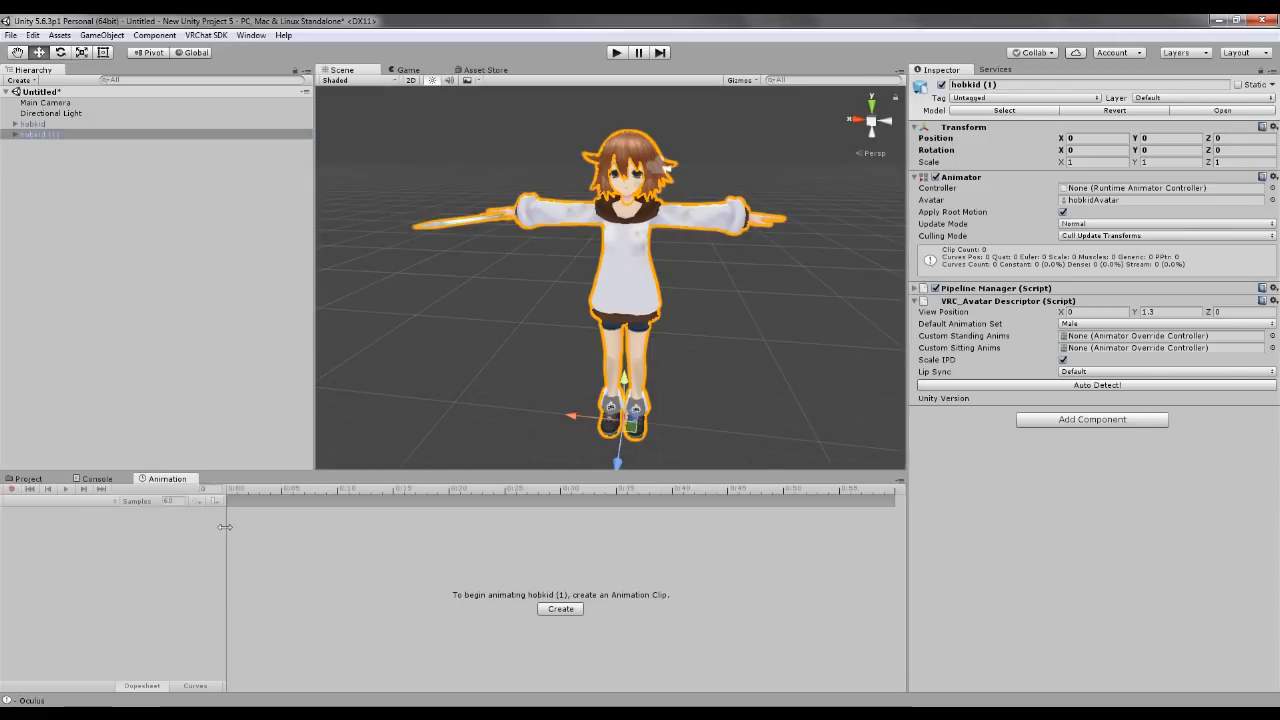
click(561, 609)
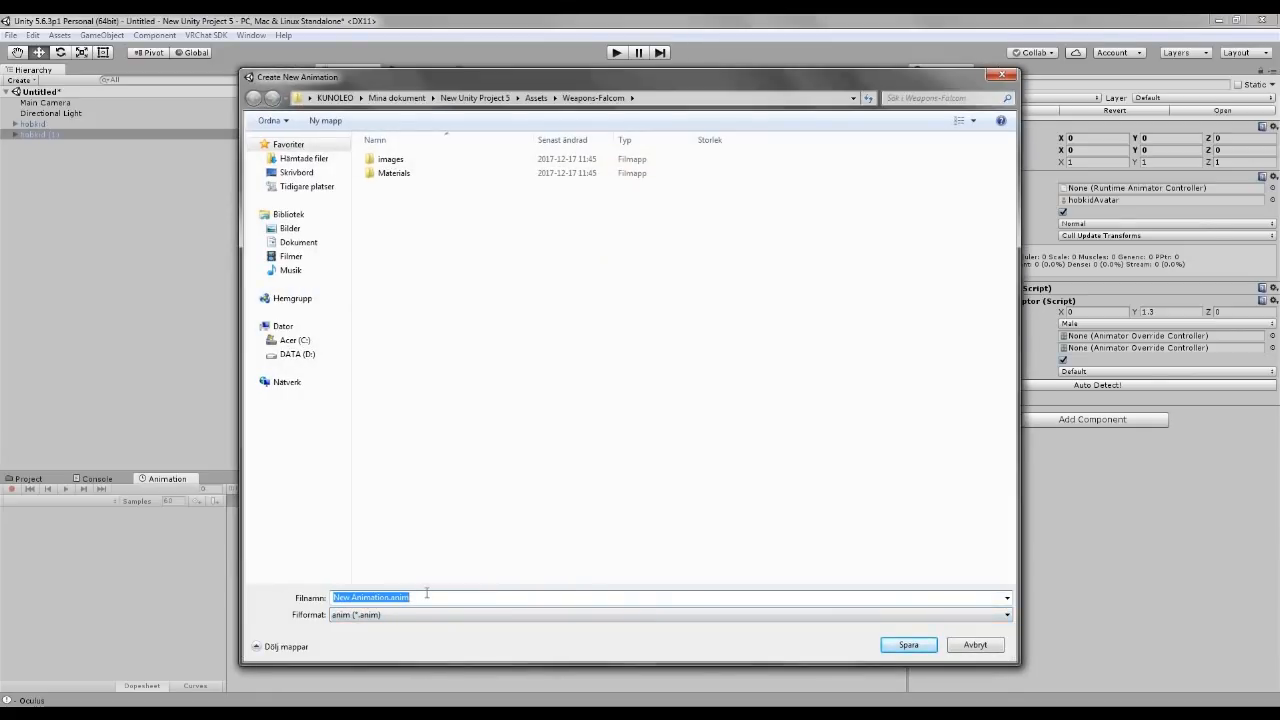
text(sword)
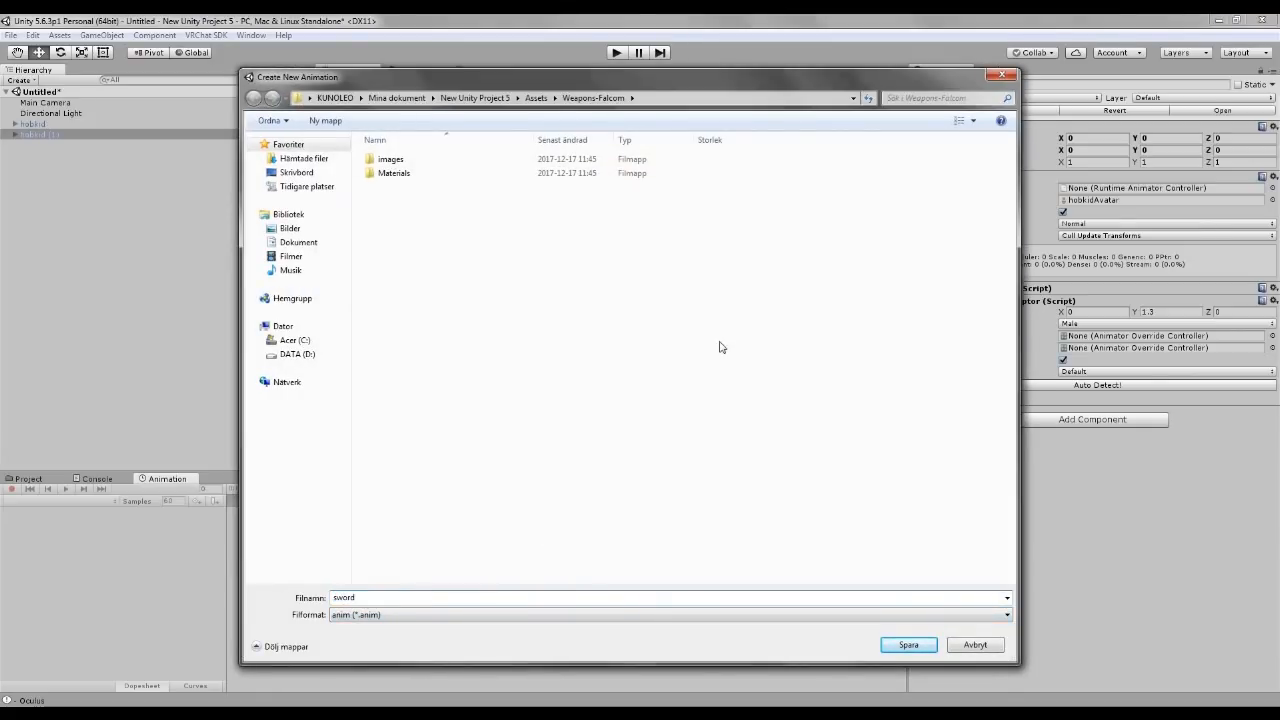
click(910, 645)
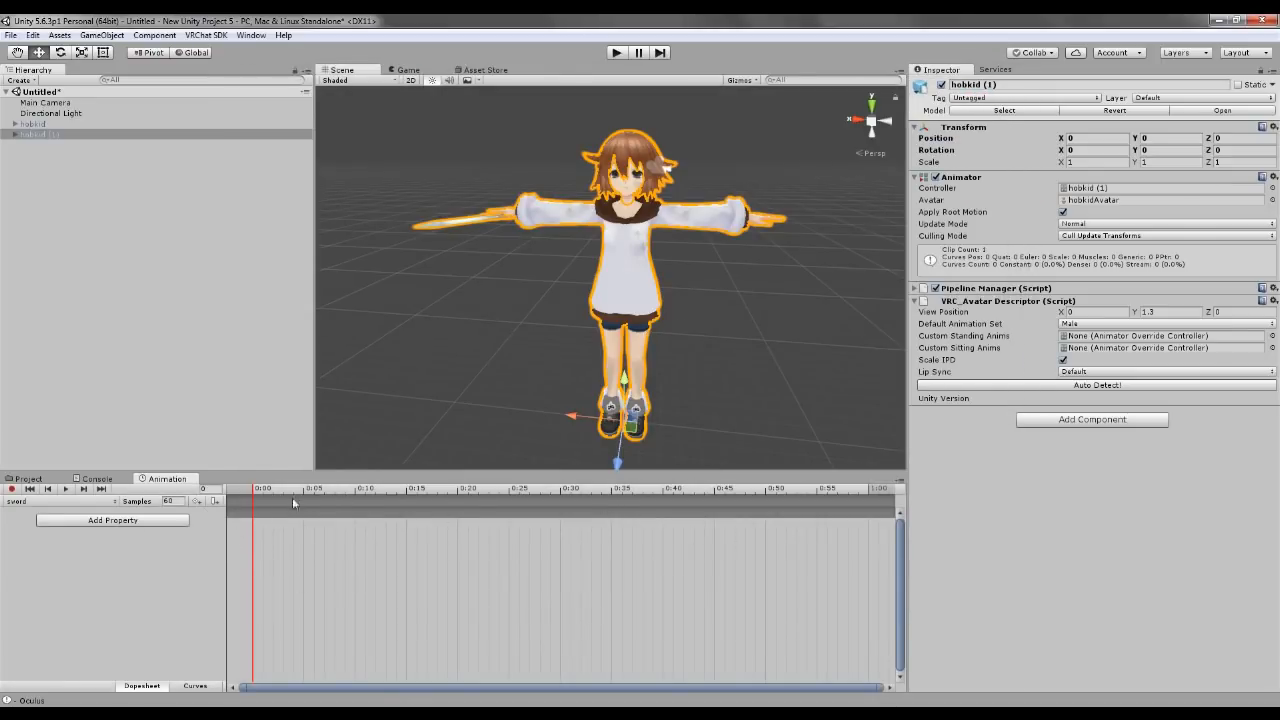
click(110, 521)
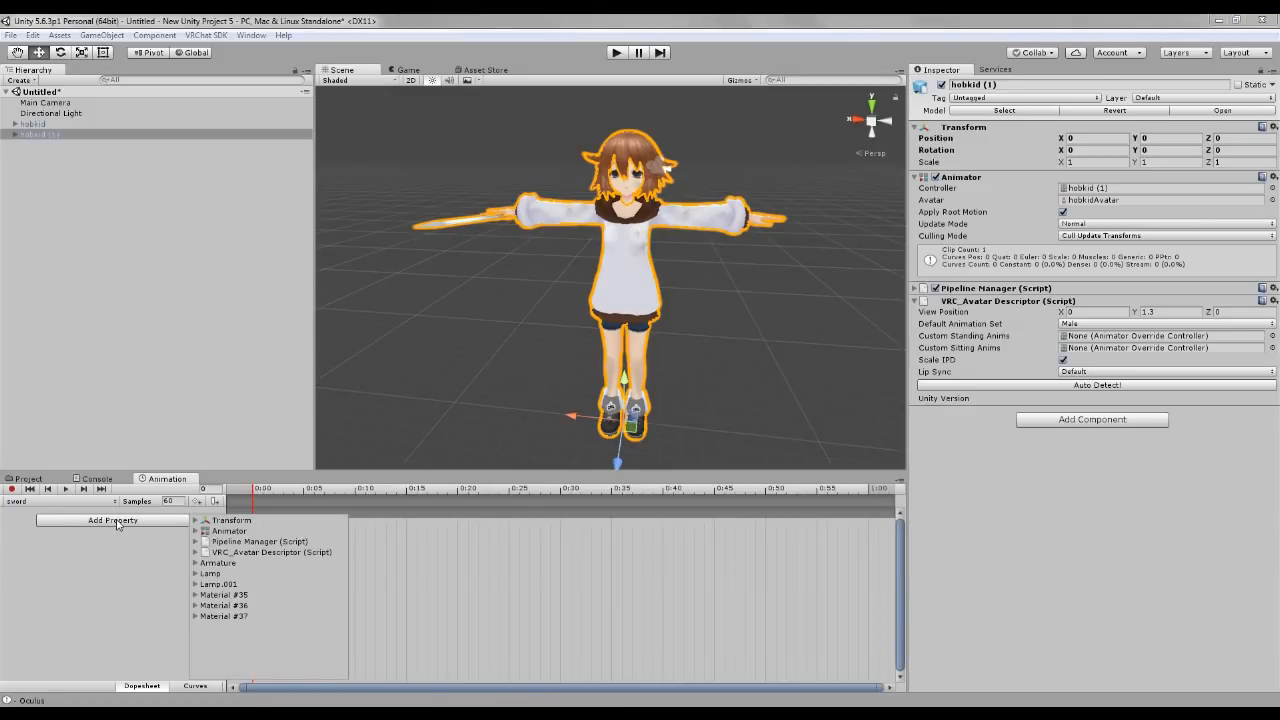
click(129, 578)
scroll(626, 352, up, 5)
mouse_move(548, 360)
middle_down()
mouse_move(660, 421)
mouse_move(530, 343)
middle_up()
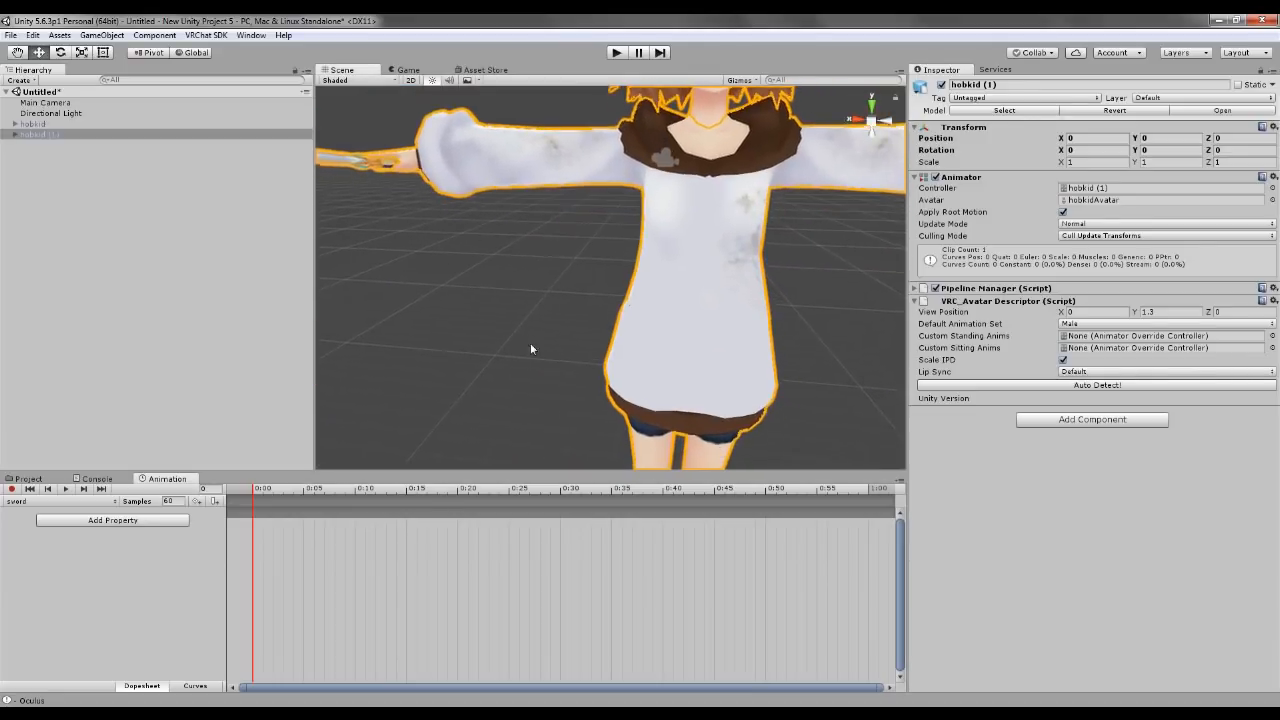
key(f)
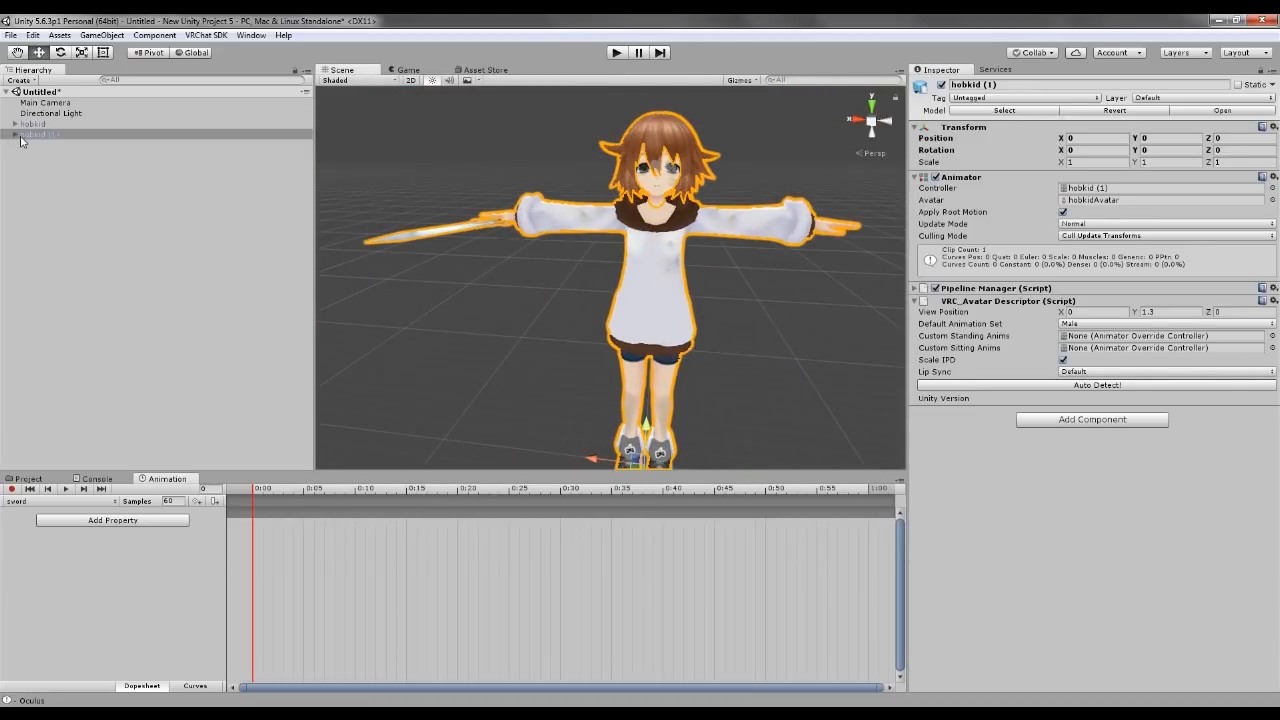
Step: Expand the armature of hobkid (1) down to R_hand and deactivate its Weapon_Falcom1 object
click(18, 135)
click(24, 145)
click(34, 156)
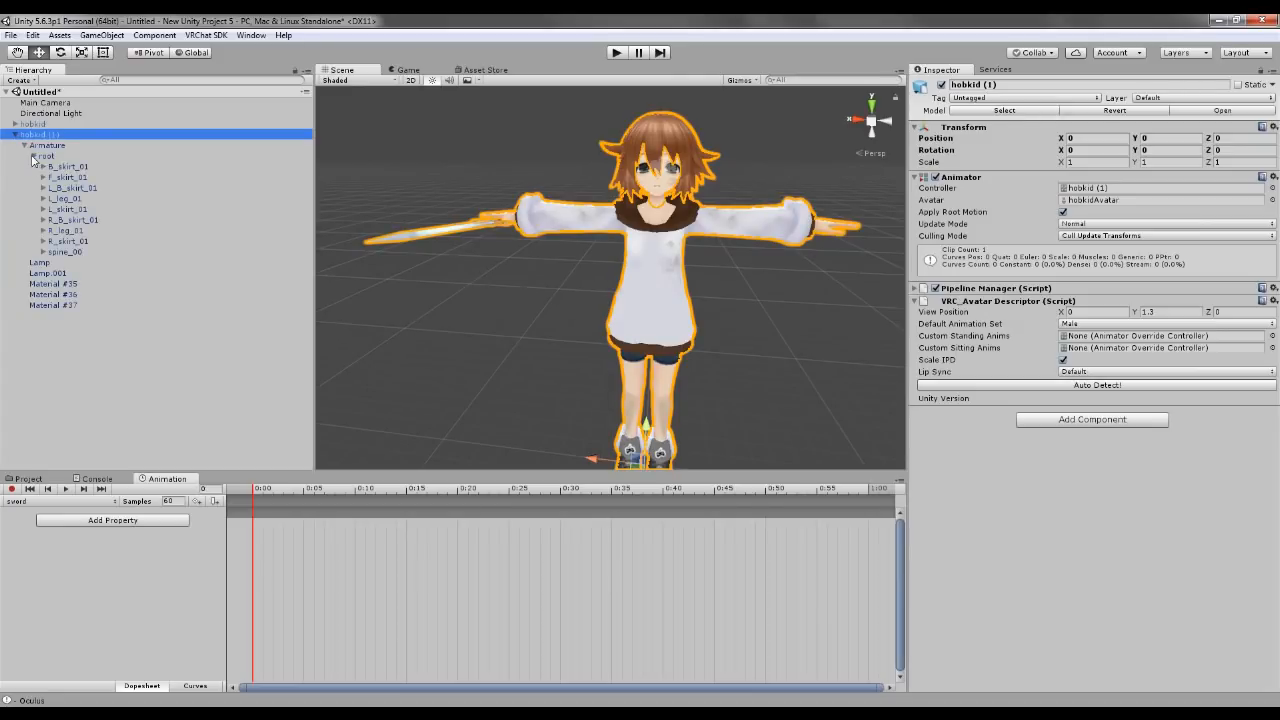
click(43, 252)
click(52, 262)
click(62, 273)
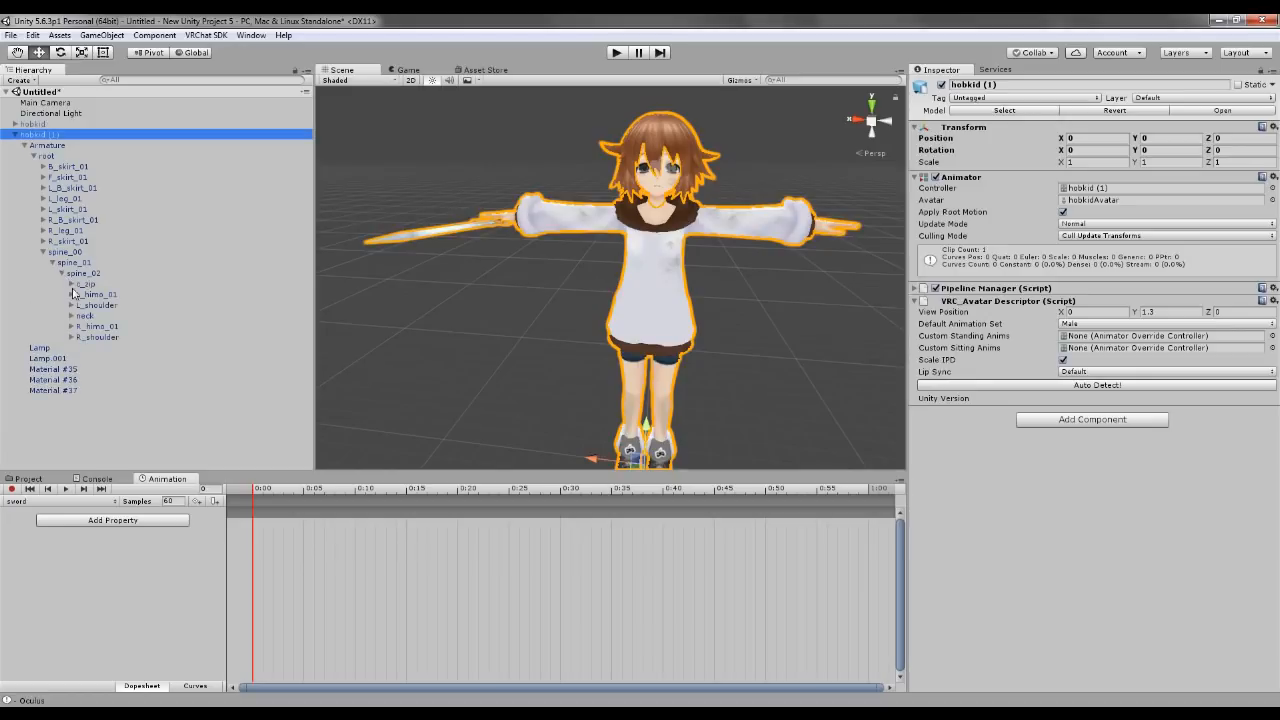
click(71, 337)
click(81, 348)
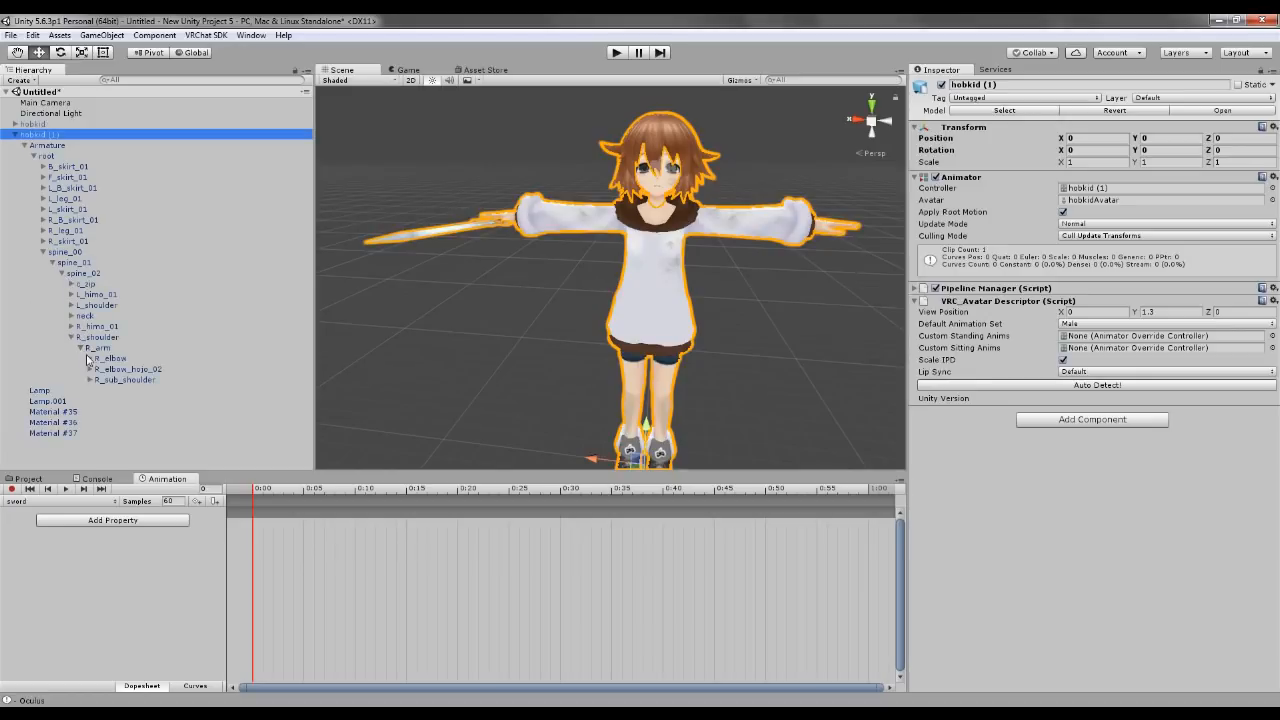
click(91, 358)
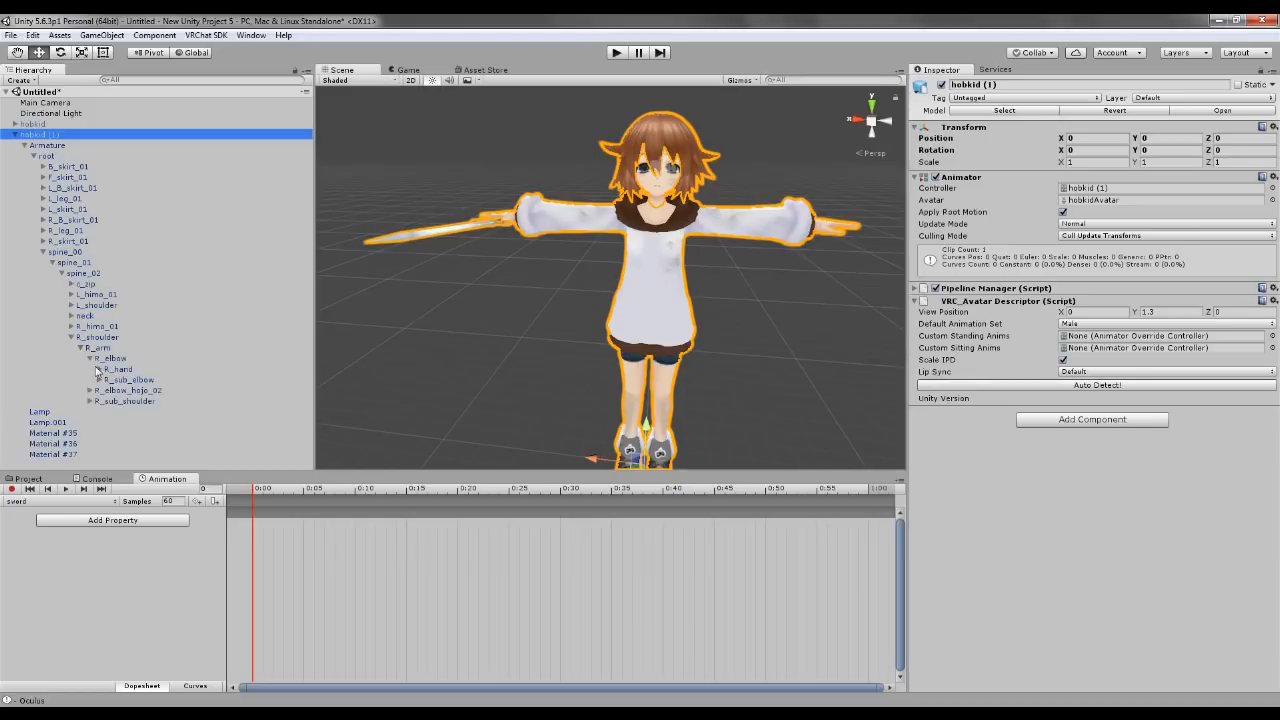
click(108, 369)
click(99, 369)
click(138, 443)
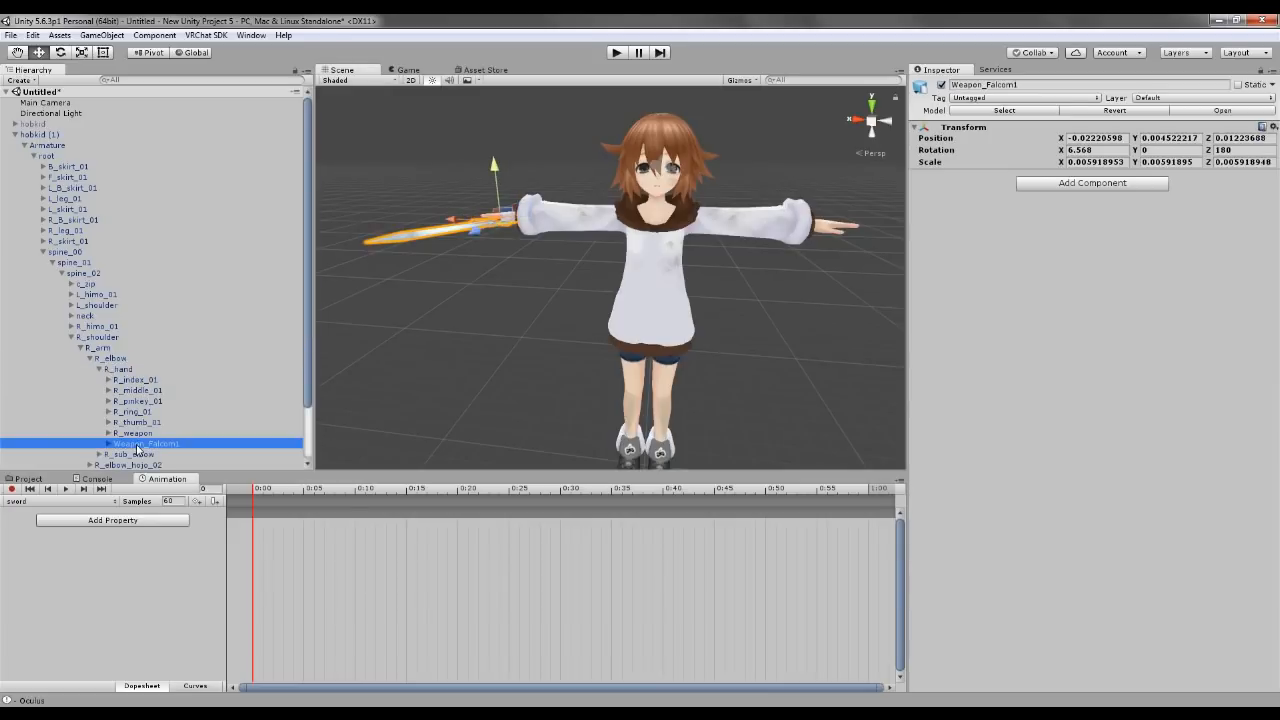
click(941, 85)
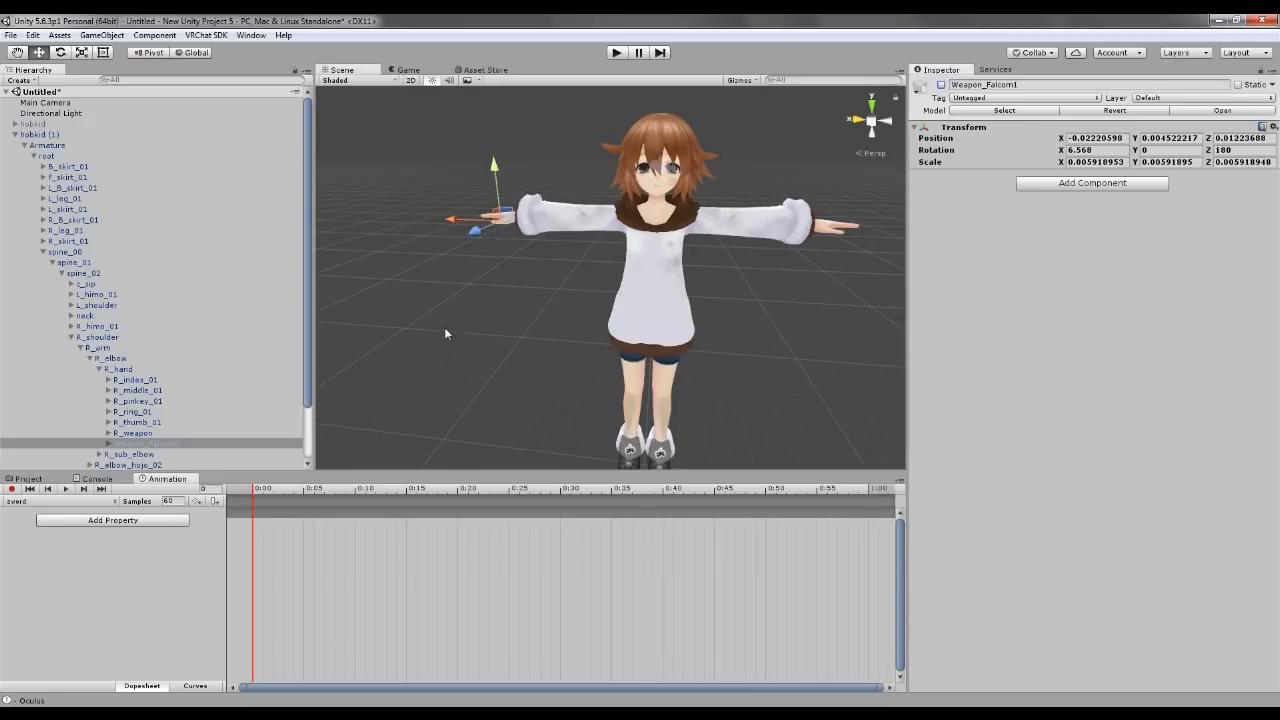
Step: Reactivate the original hobkid and deactivate the Weapon_Falcom1 object under its R_hand bone
click(15, 124)
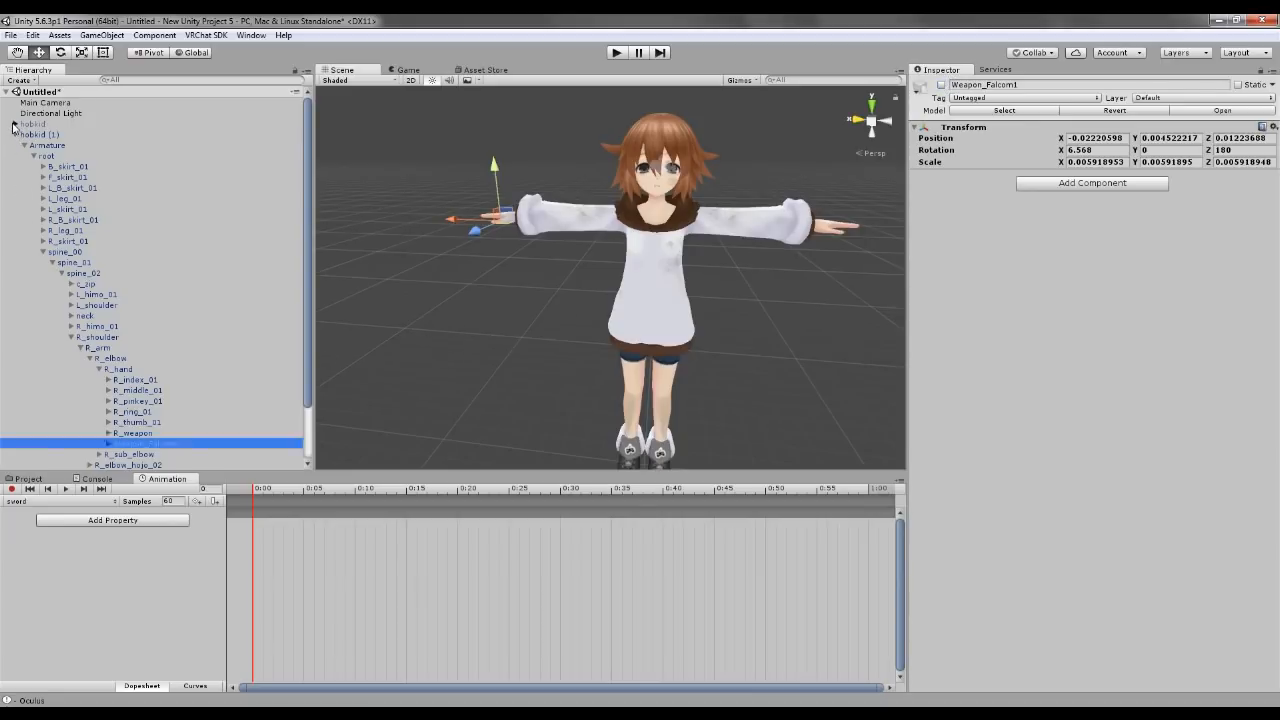
scroll(112, 435, down, 3)
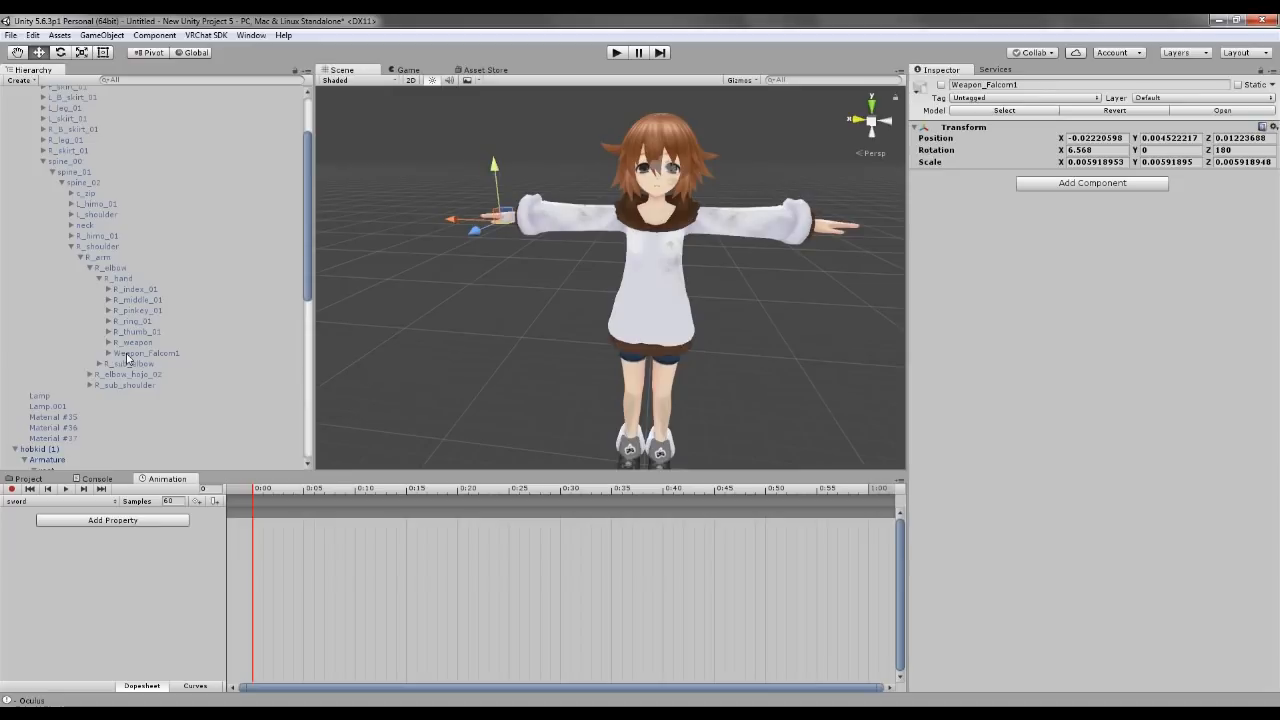
scroll(116, 283, up, 3)
click(40, 123)
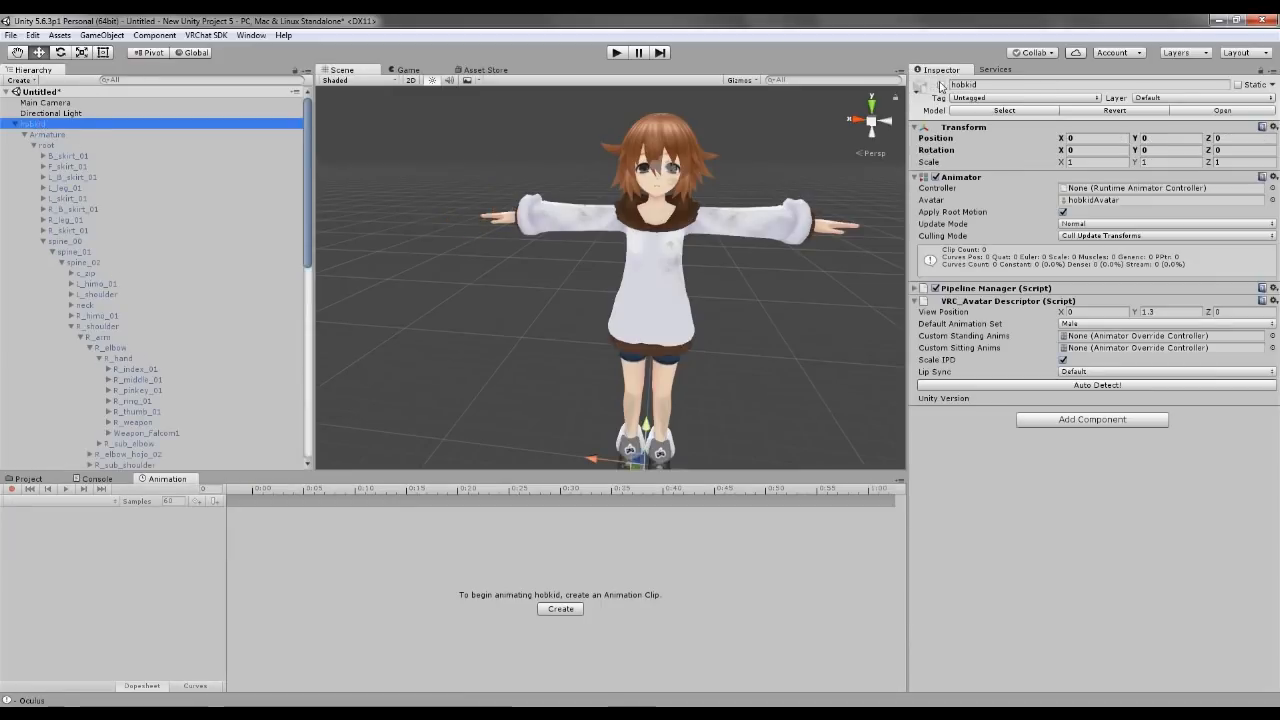
click(940, 85)
scroll(89, 180, down, 1)
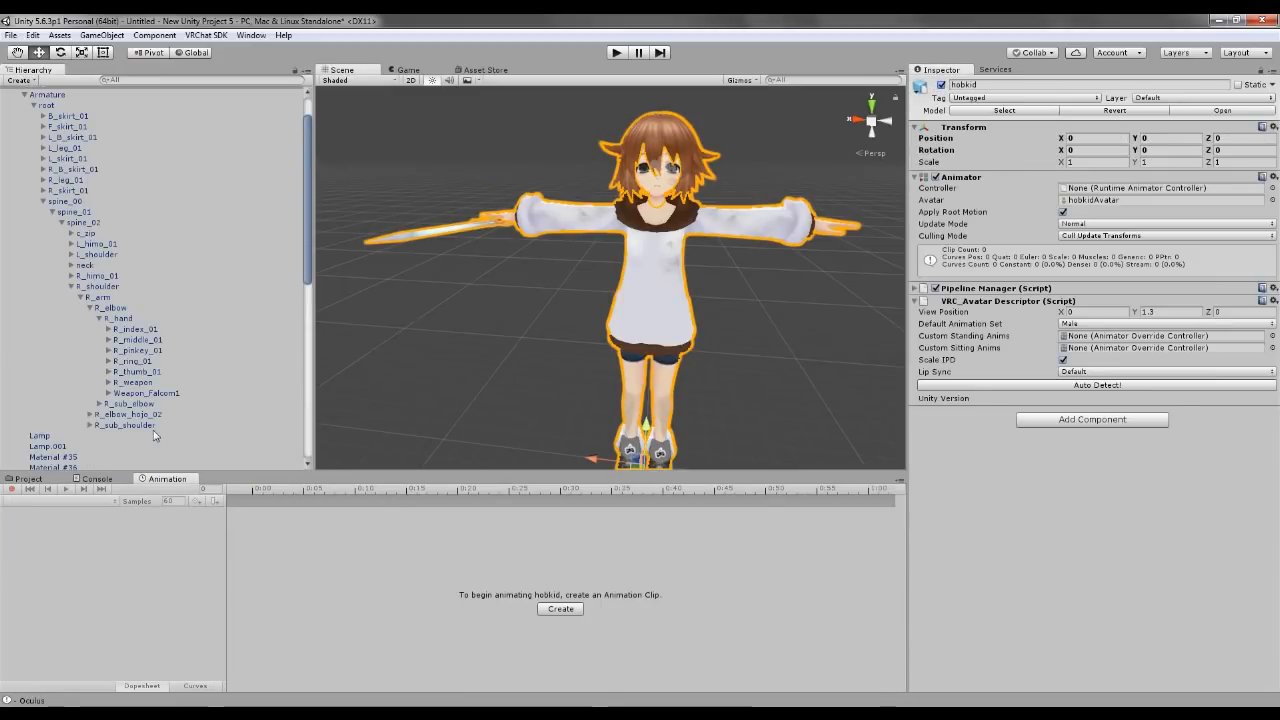
click(146, 393)
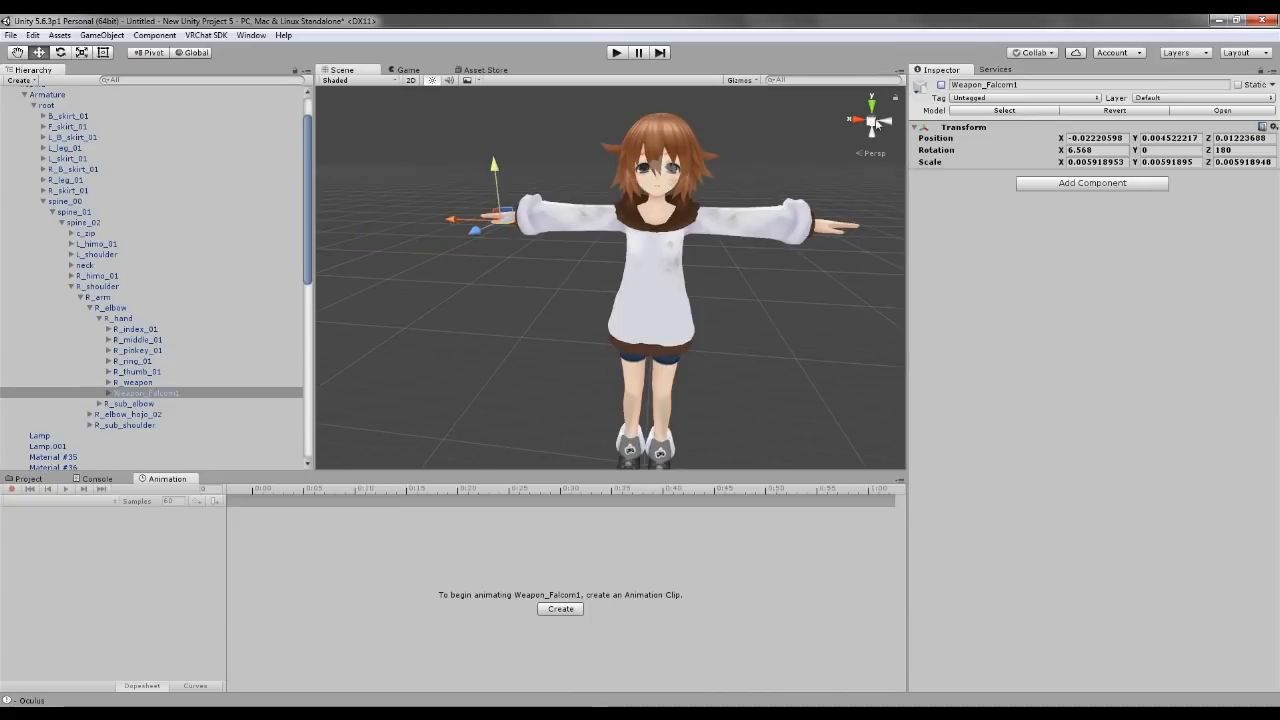
Step: Deactivate the original hobkid, collapse its hierarchy and bring the duplicate's upper body and right hand into view
scroll(876, 124, up, 5)
scroll(183, 174, up, 2)
click(46, 124)
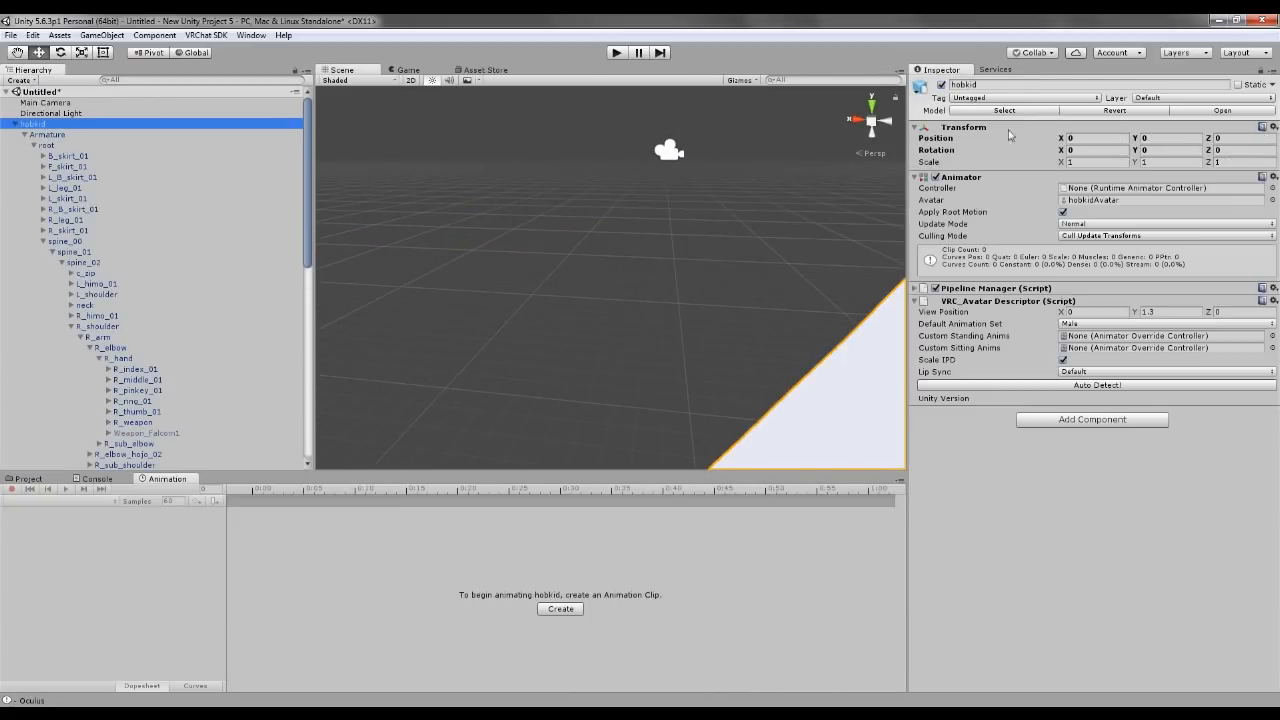
click(941, 85)
scroll(47, 160, down, 1)
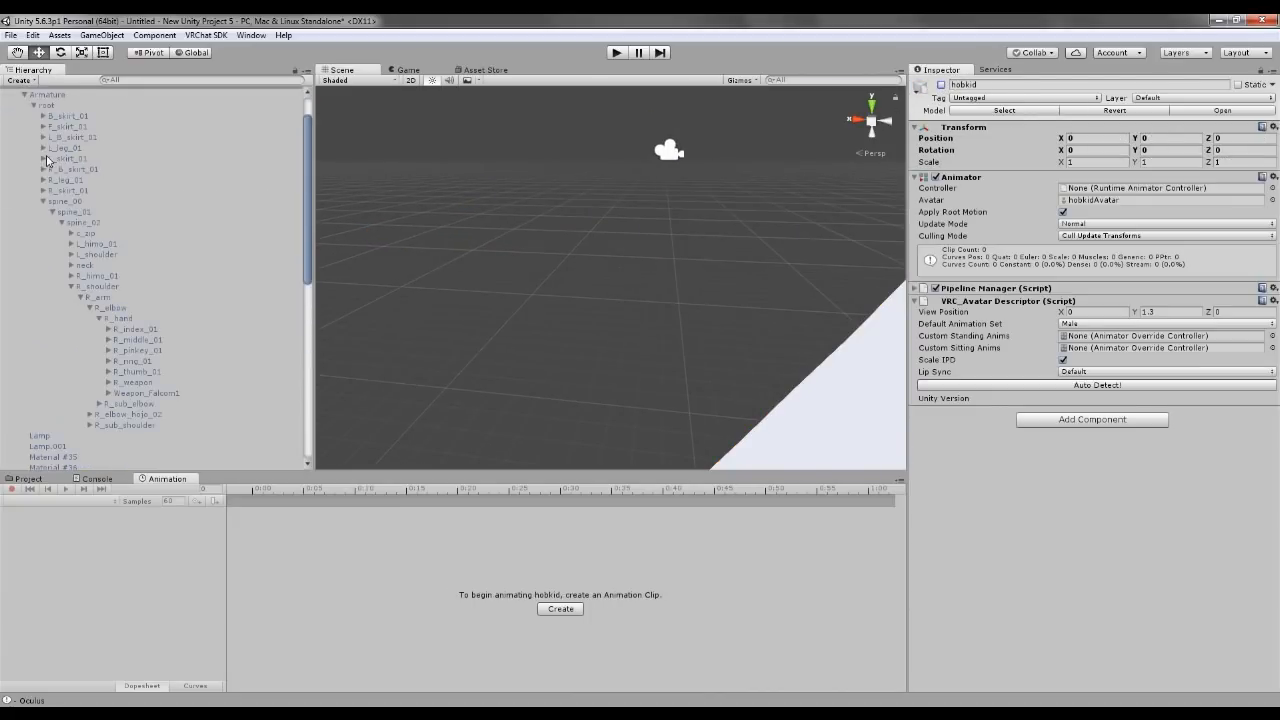
scroll(22, 106, up, 1)
click(16, 124)
scroll(62, 196, down, 2)
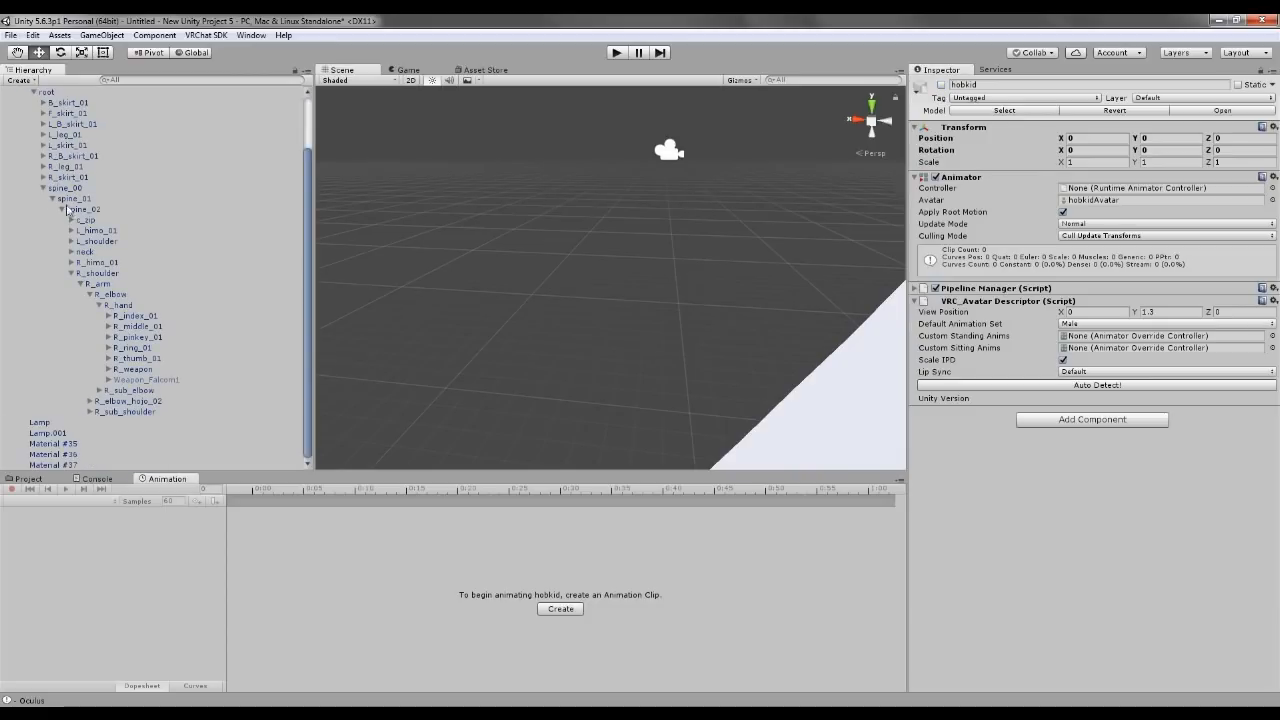
scroll(530, 350, down, 5)
scroll(550, 349, up, 5)
middle_drag(500, 294, 547, 369)
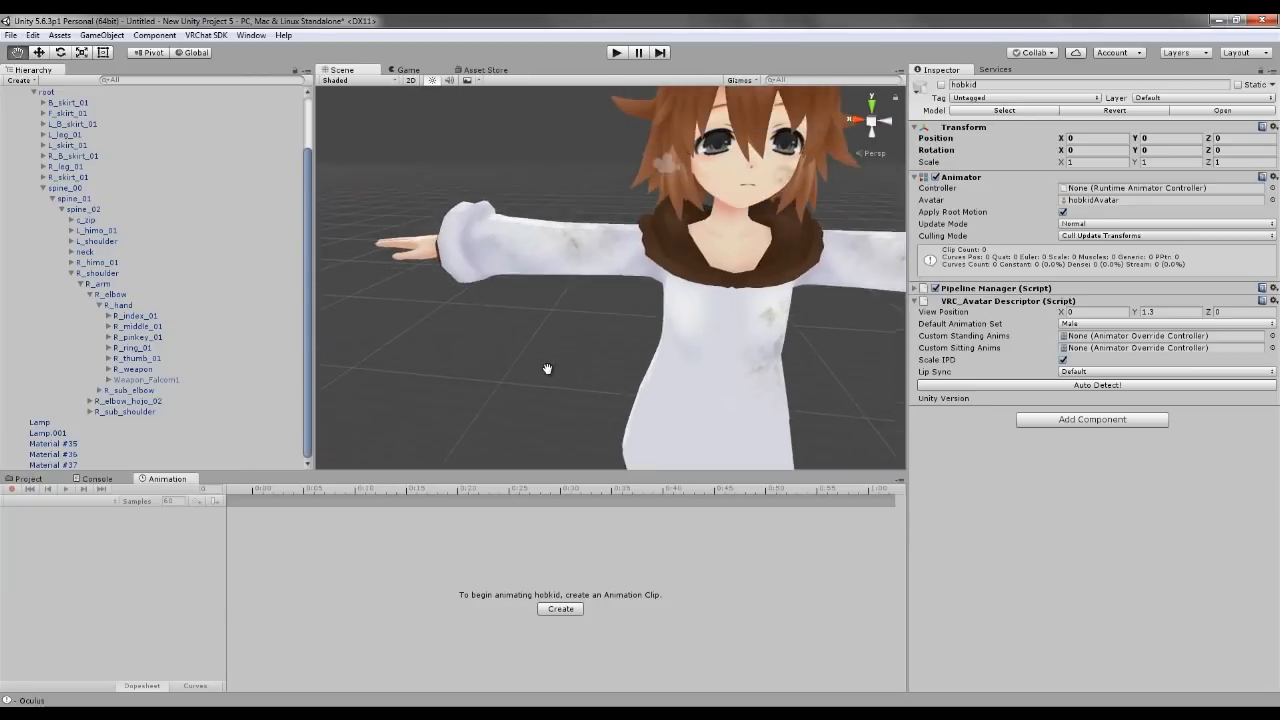
scroll(550, 368, down, 5)
scroll(549, 353, up, 6)
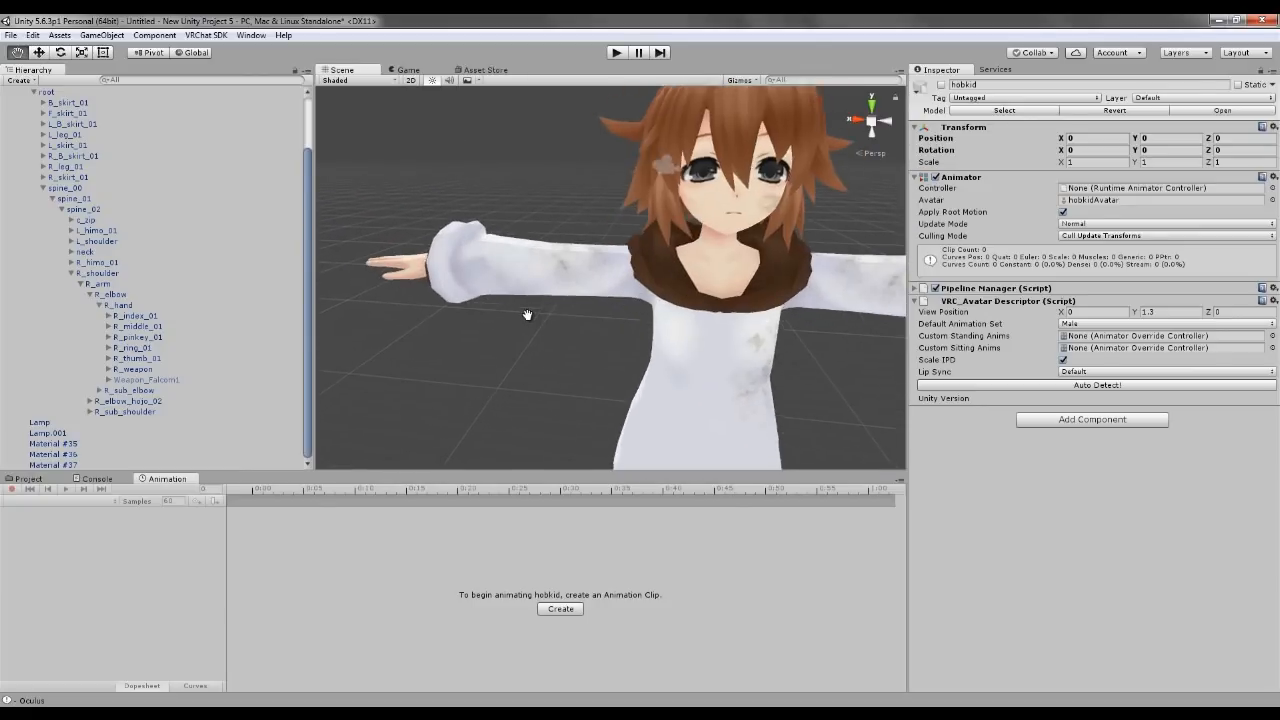
middle_drag(527, 315, 503, 320)
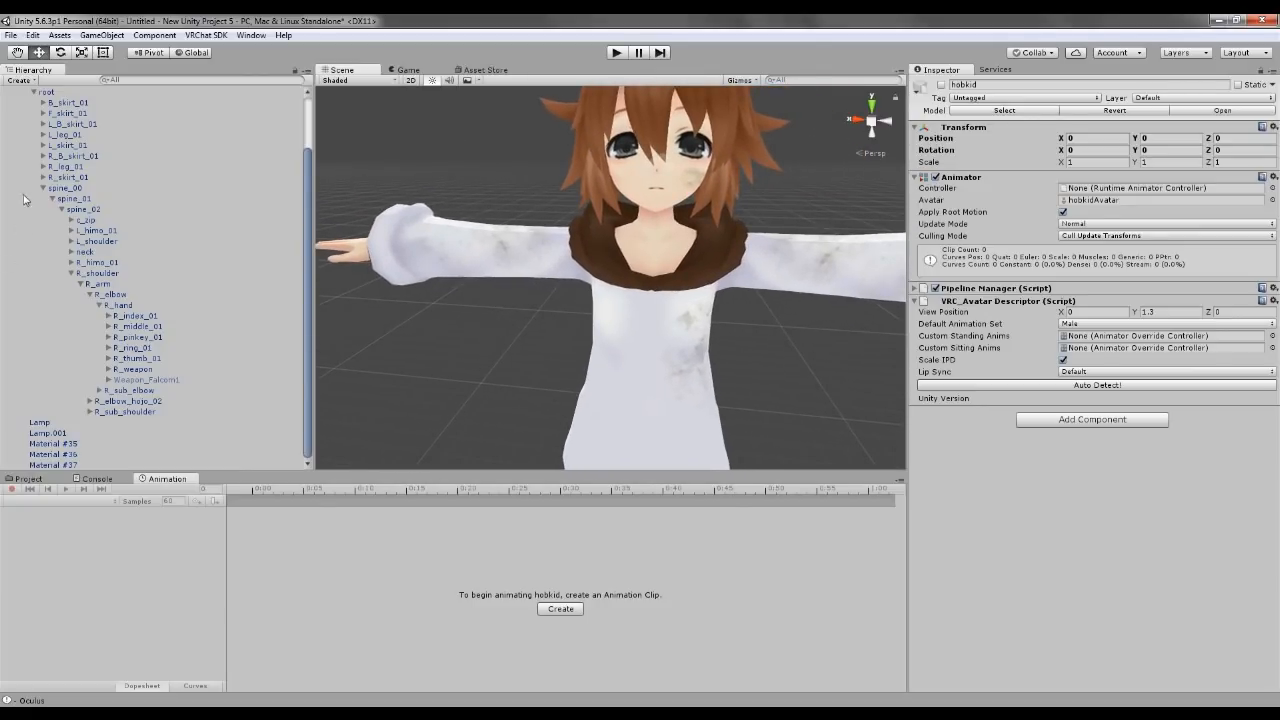
scroll(23, 153, up, 3)
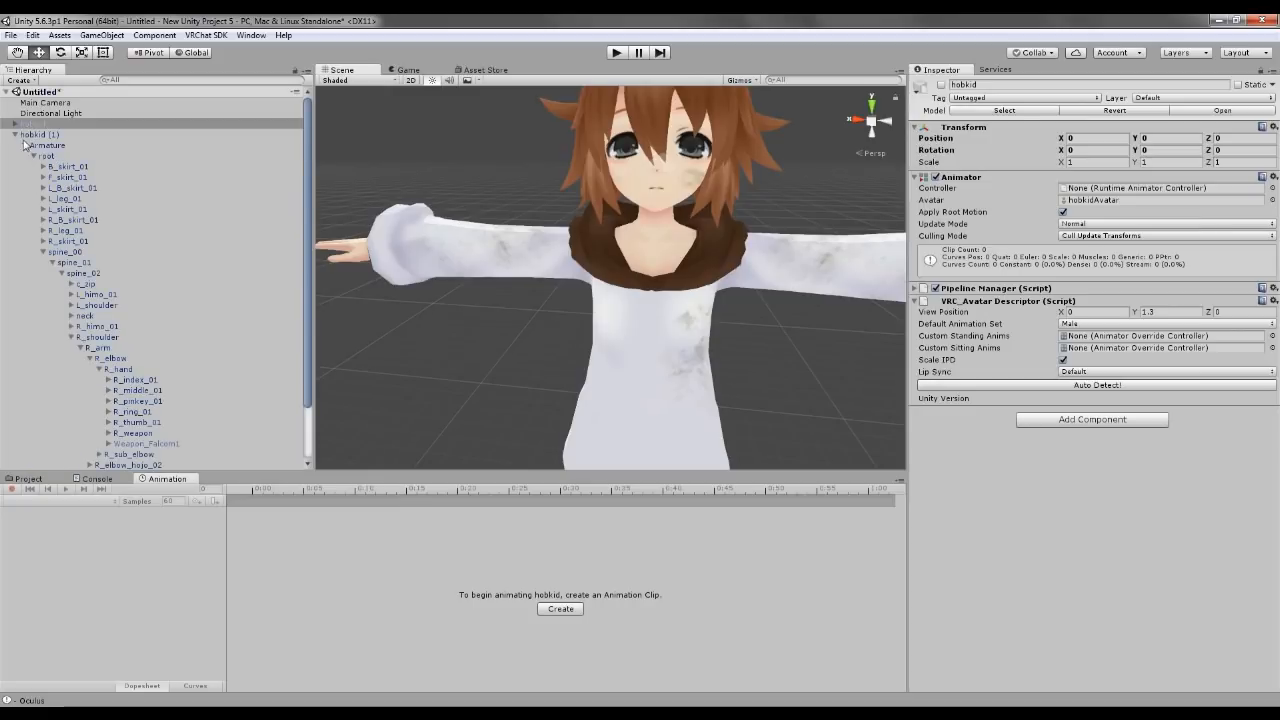
click(14, 124)
click(14, 124)
scroll(16, 150, down, 3)
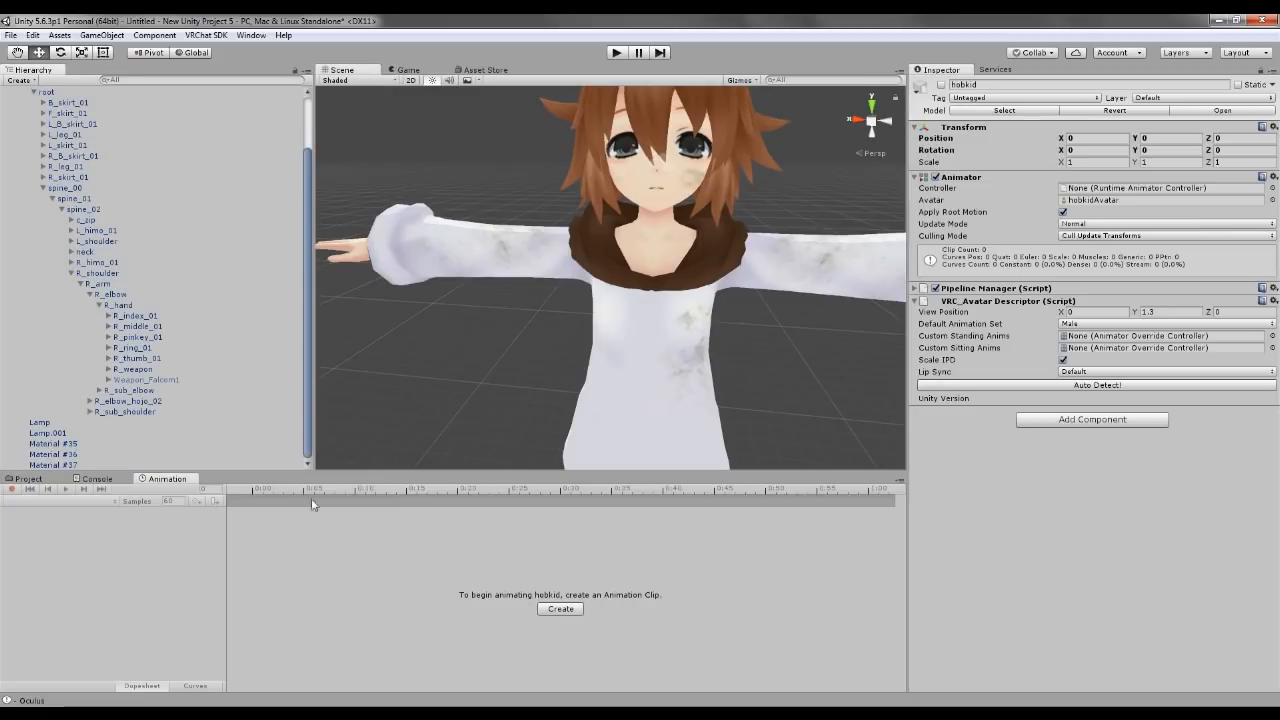
Step: Select hobkid (1) and expand the sword clip's addable properties from Armature through root and spine_01 to spine_02
scroll(87, 297, up, 3)
click(42, 134)
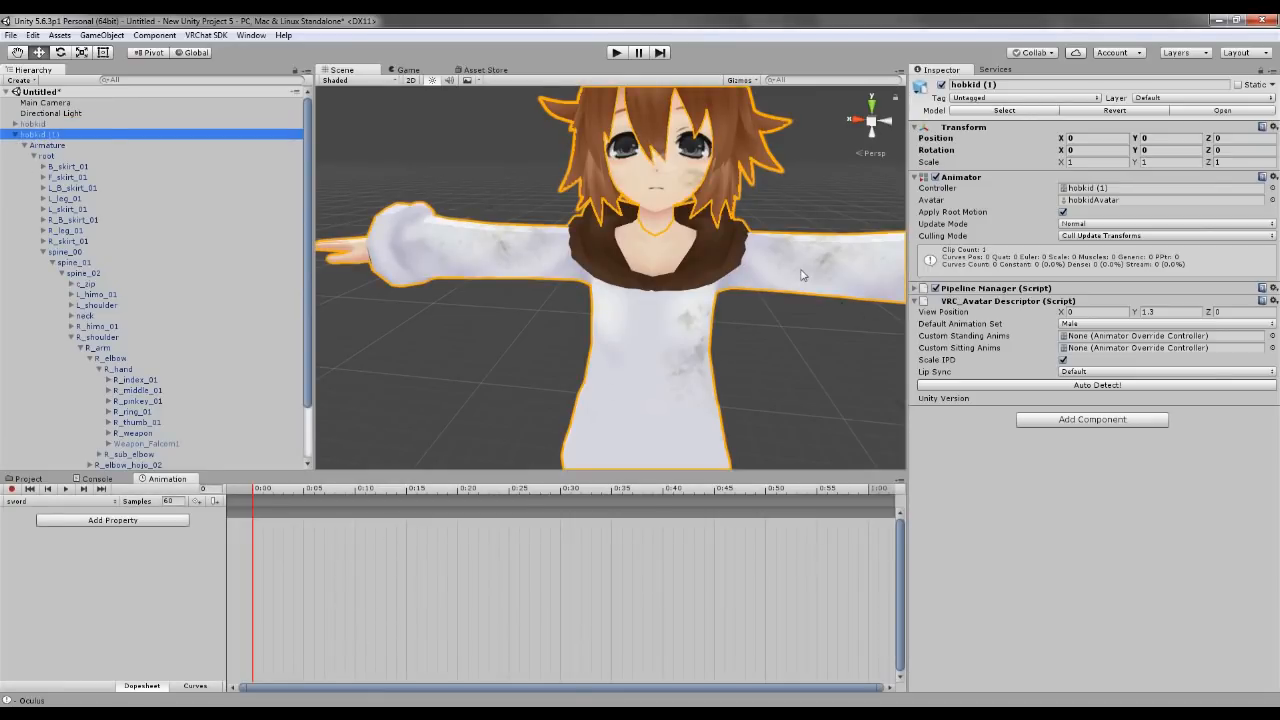
click(140, 520)
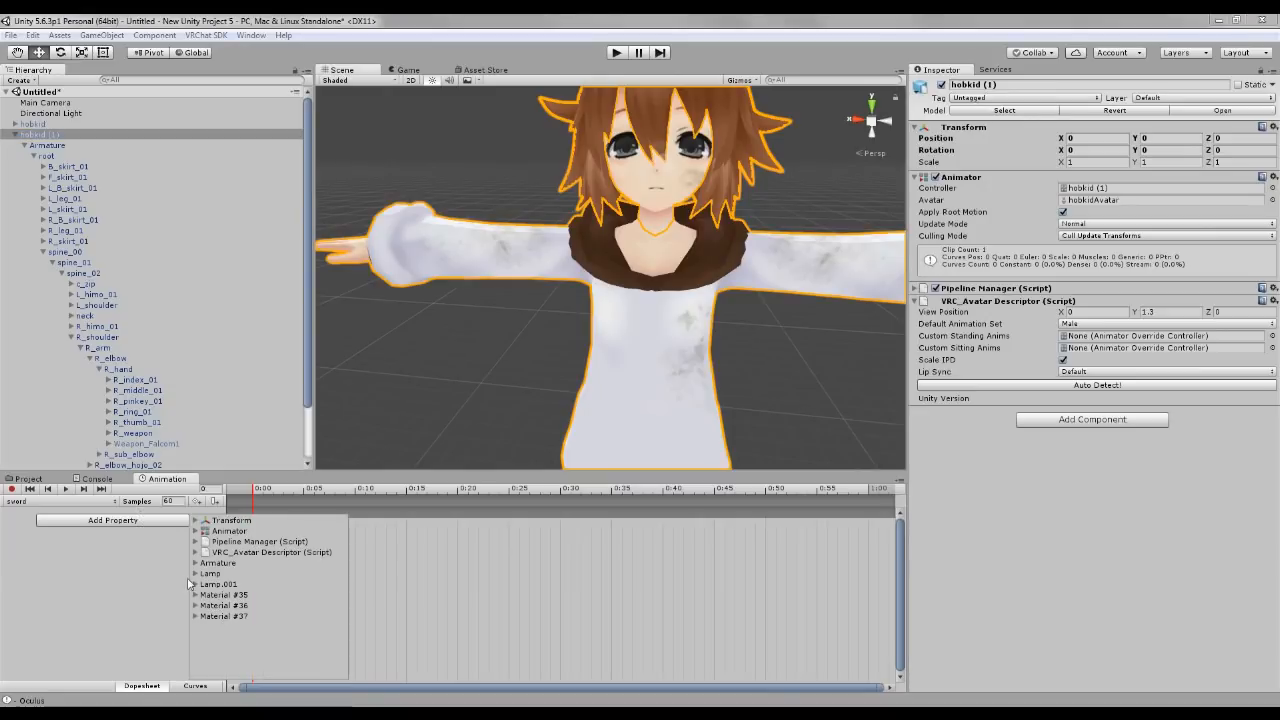
click(195, 563)
click(204, 595)
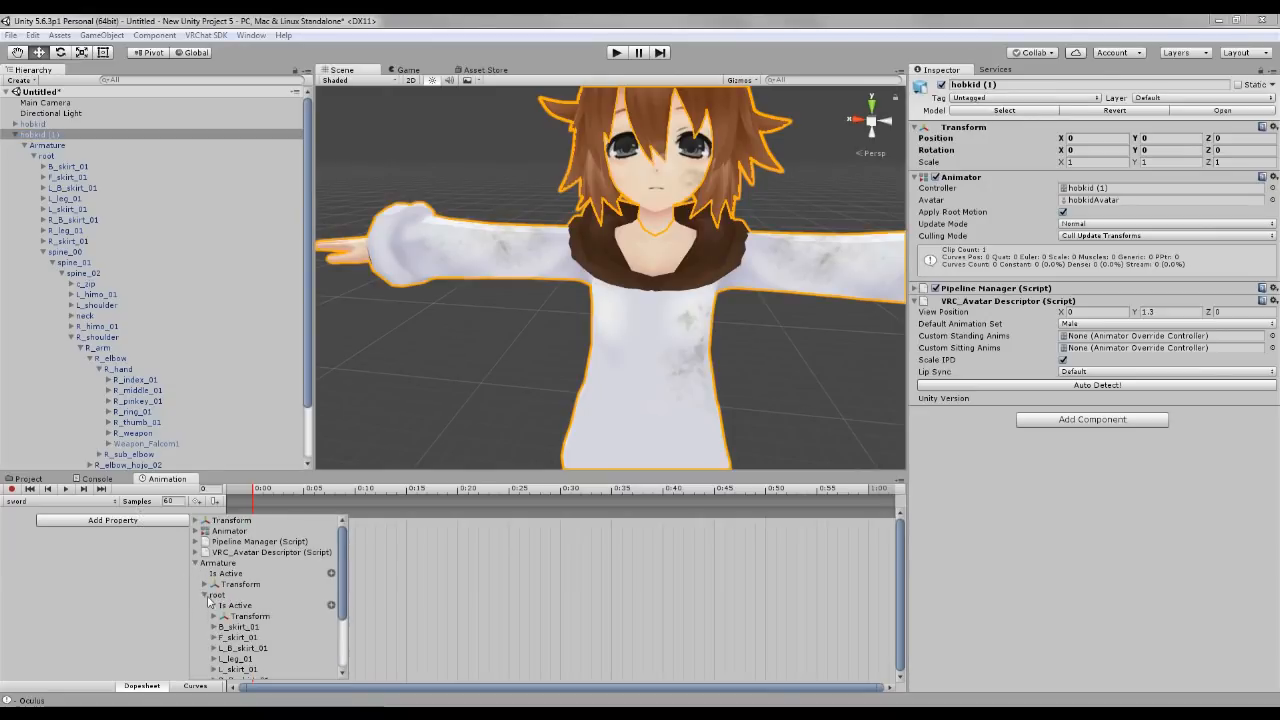
scroll(215, 620, down, 2)
click(215, 621)
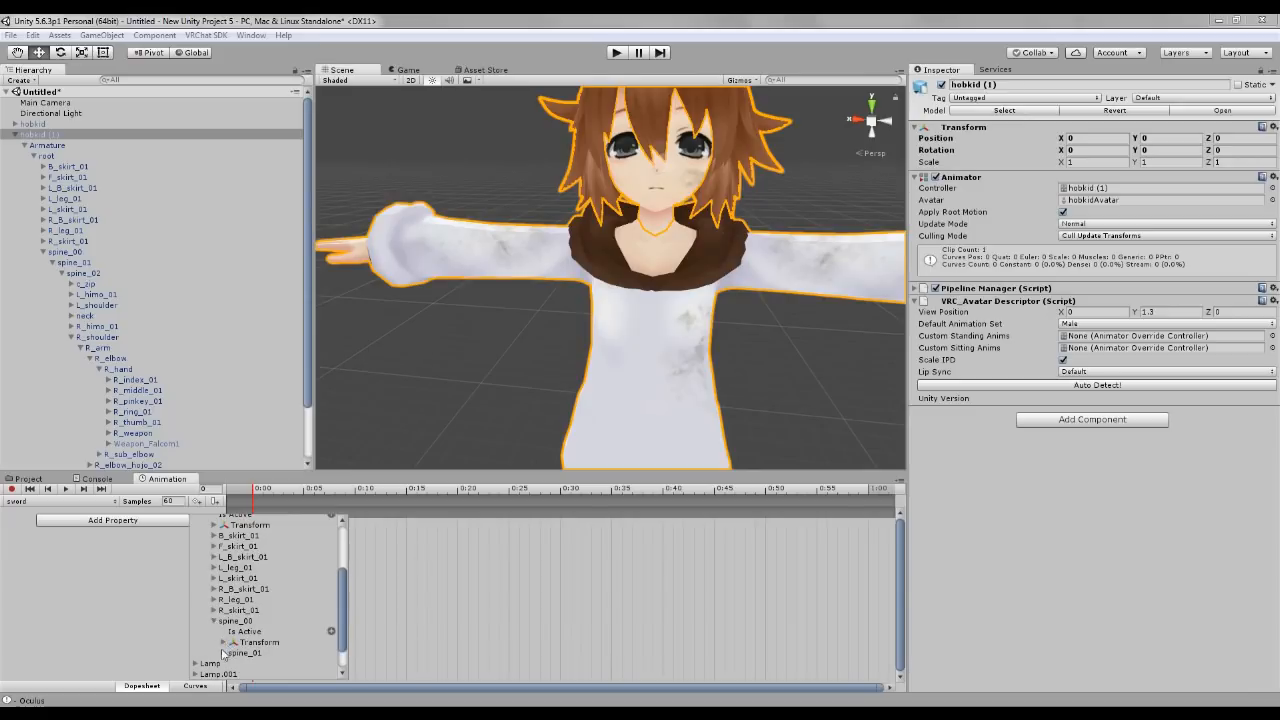
click(224, 653)
scroll(224, 654, down, 2)
click(234, 621)
scroll(243, 628, down, 3)
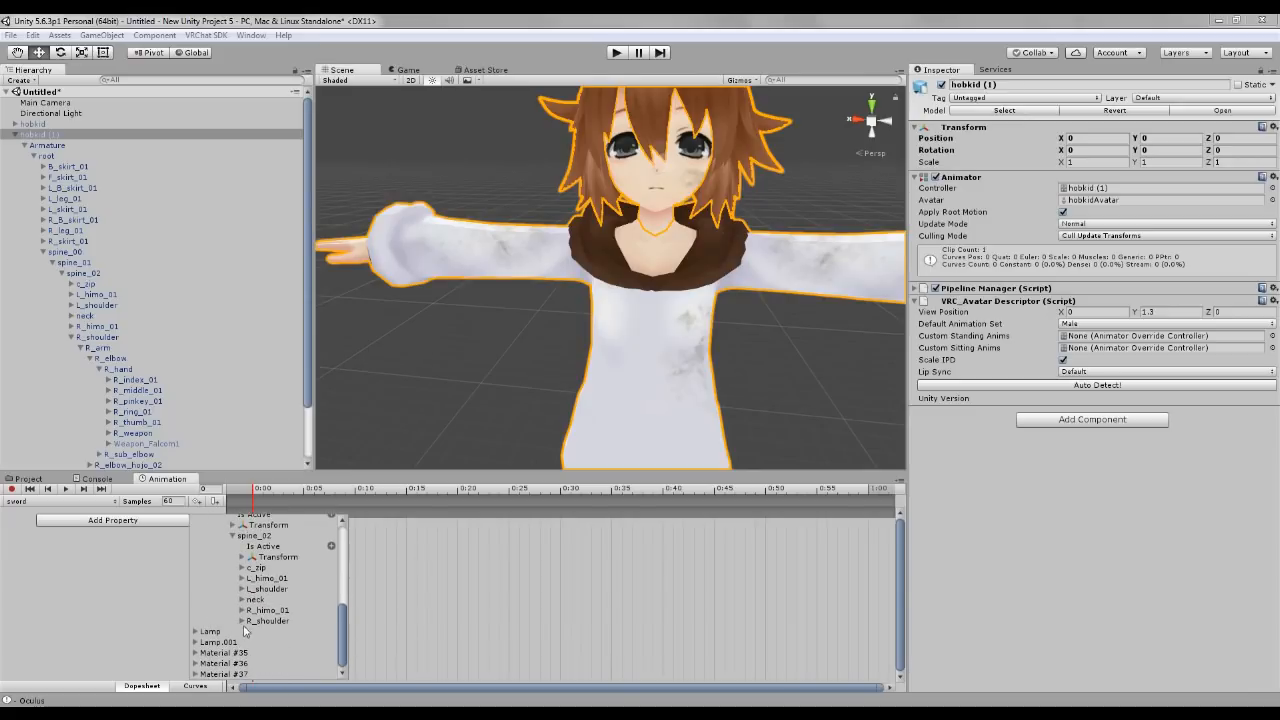
Step: Expand the right arm branch of the addable properties from R_shoulder through R_arm and R_elbow to R_hand
click(242, 621)
scroll(244, 628, down, 2)
click(251, 626)
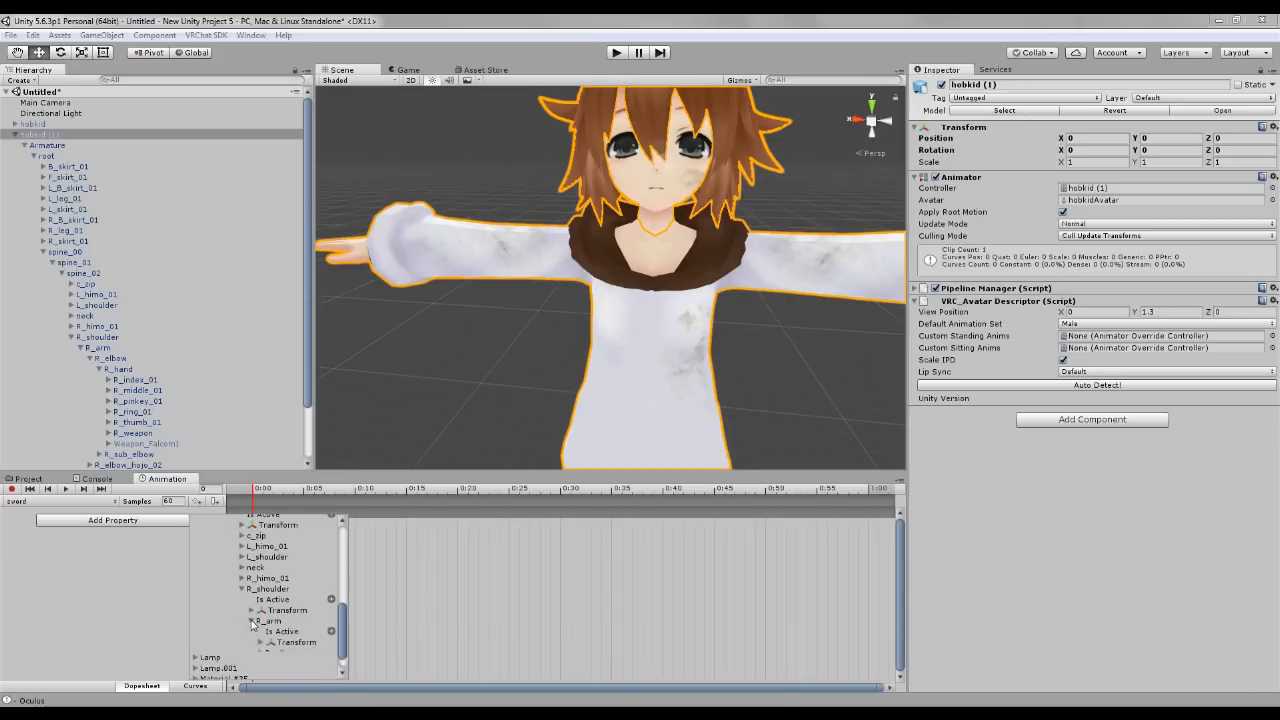
scroll(258, 636, down, 3)
click(261, 613)
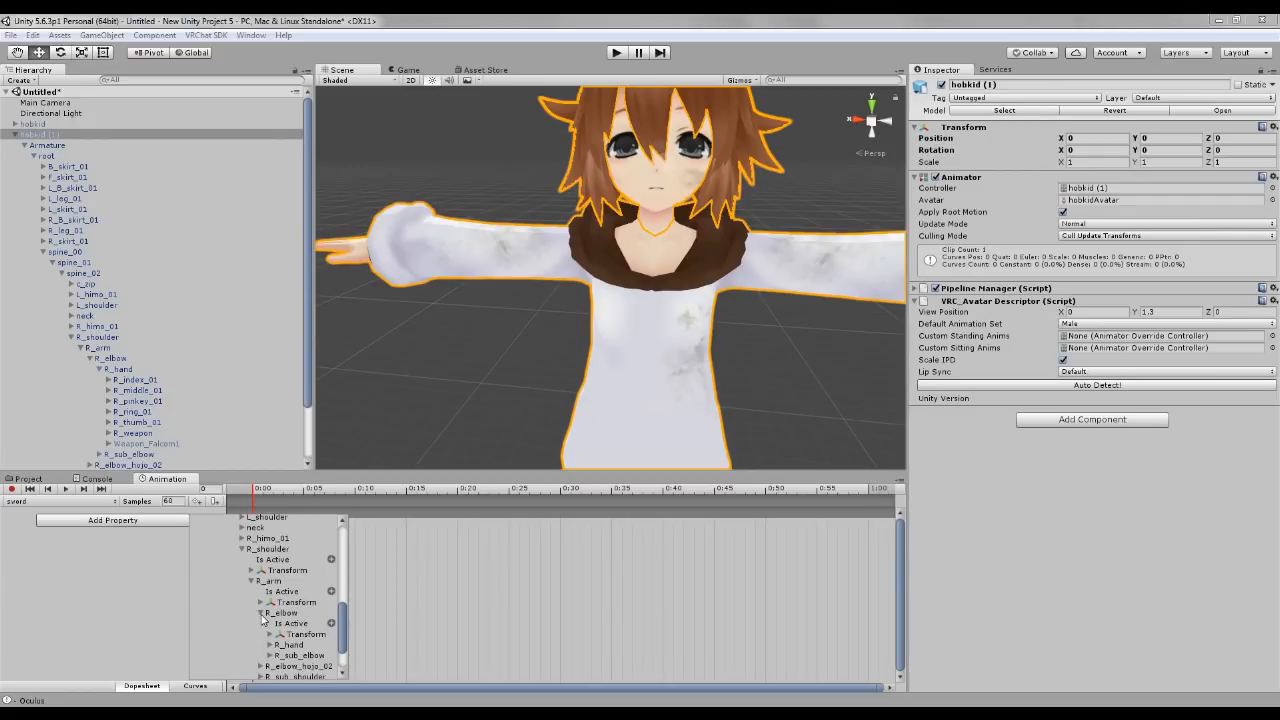
click(270, 645)
scroll(270, 648, down, 3)
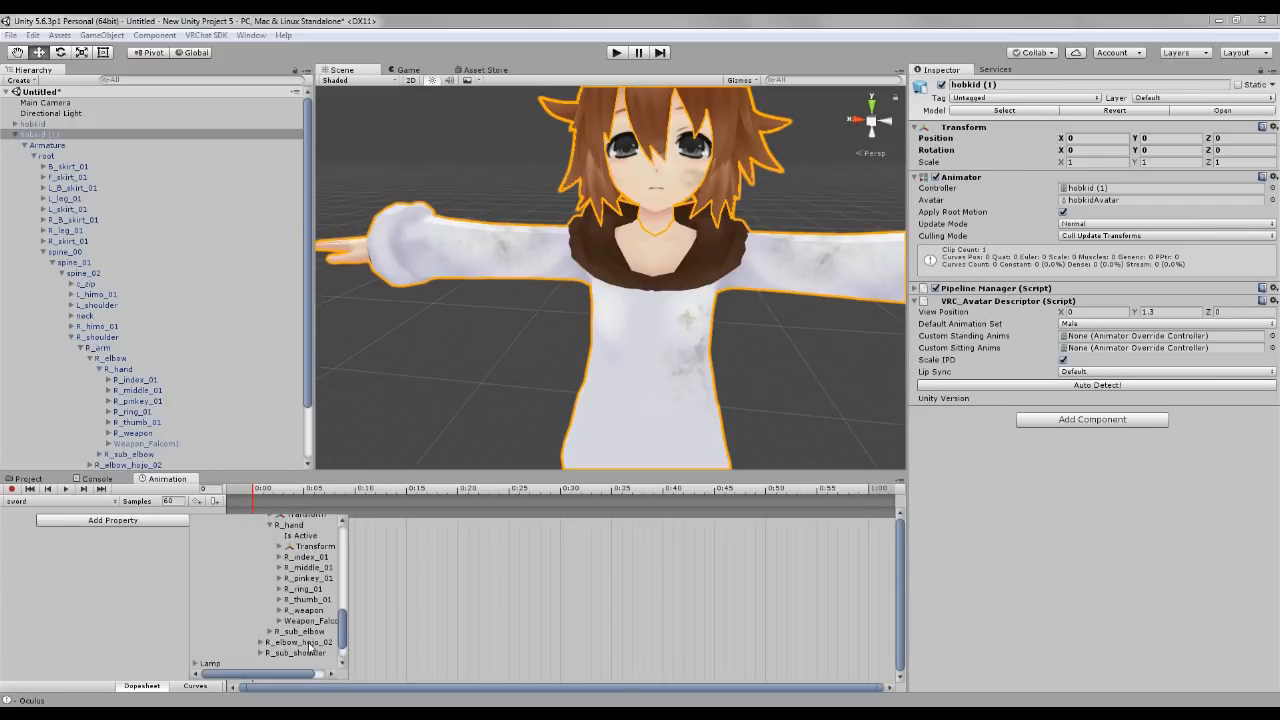
Step: Add the Is Active property of Weapon_Falcom1 under R_hand to the sword clip
click(302, 621)
click(280, 621)
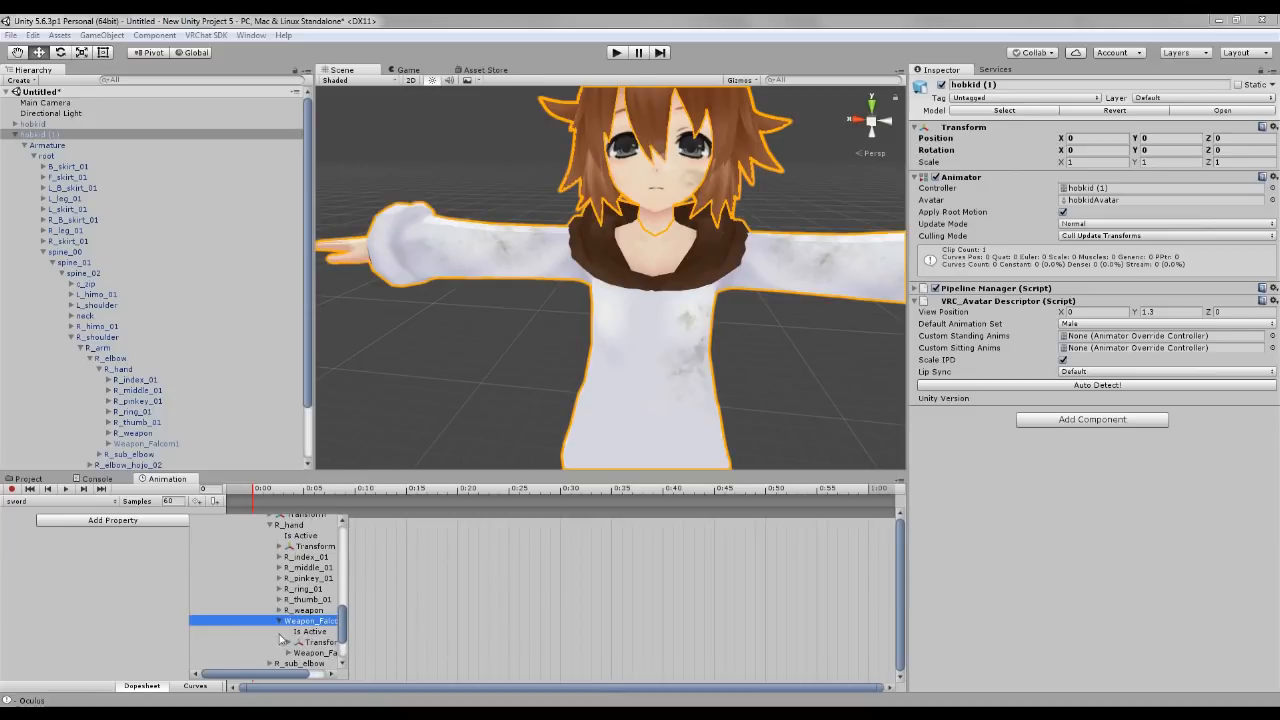
drag(293, 680, 334, 677)
click(310, 634)
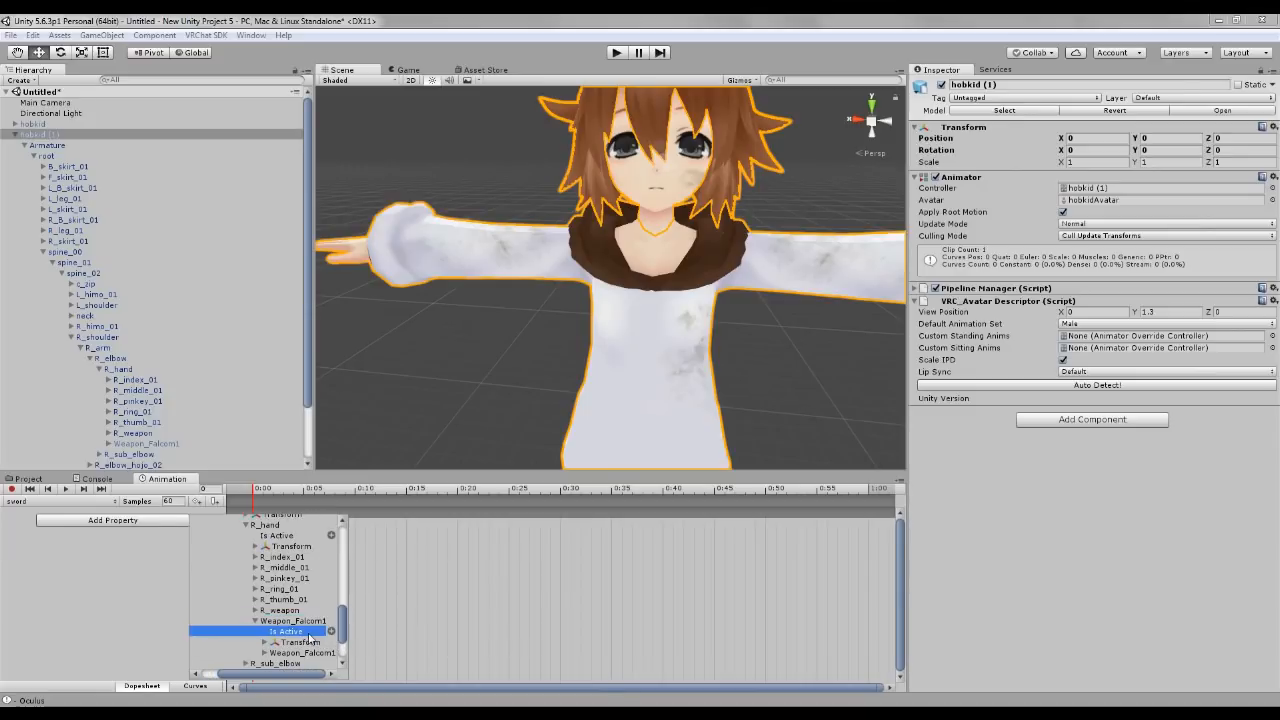
click(331, 631)
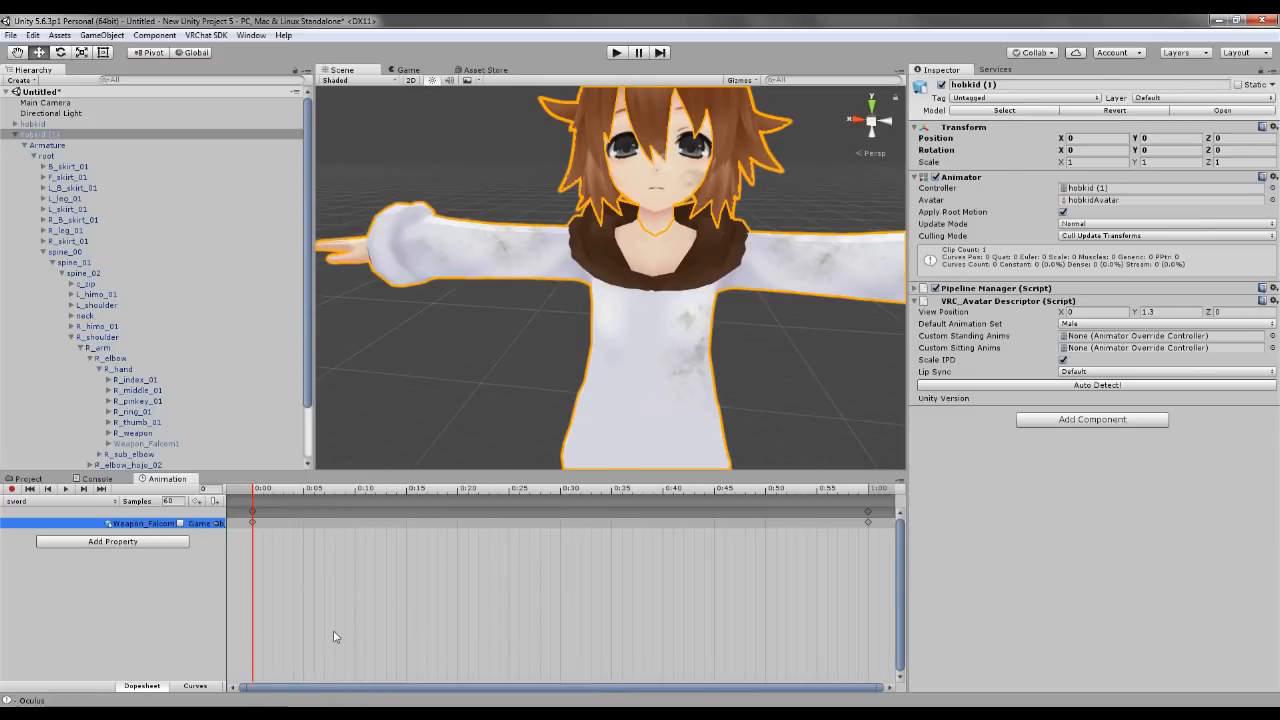
Step: Enable Weapon_Falcom1 in the sword clip's keyframe at frame 0
scroll(433, 394, down, 5)
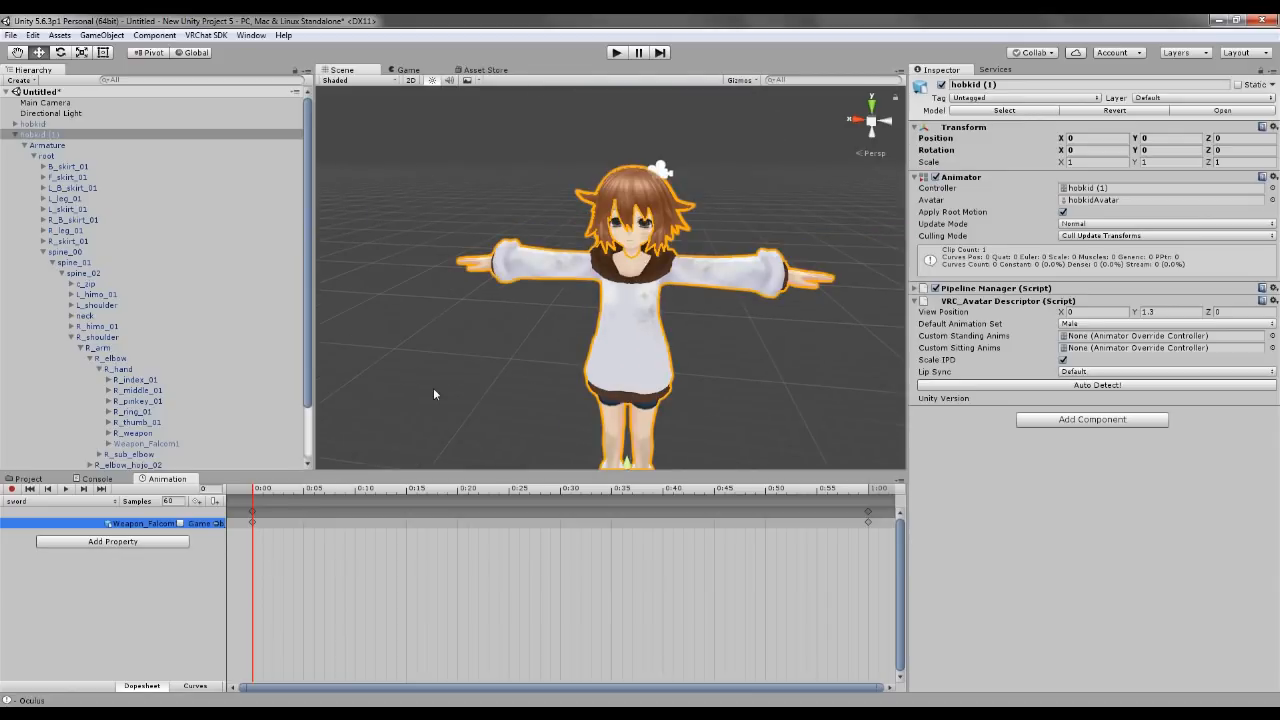
click(181, 524)
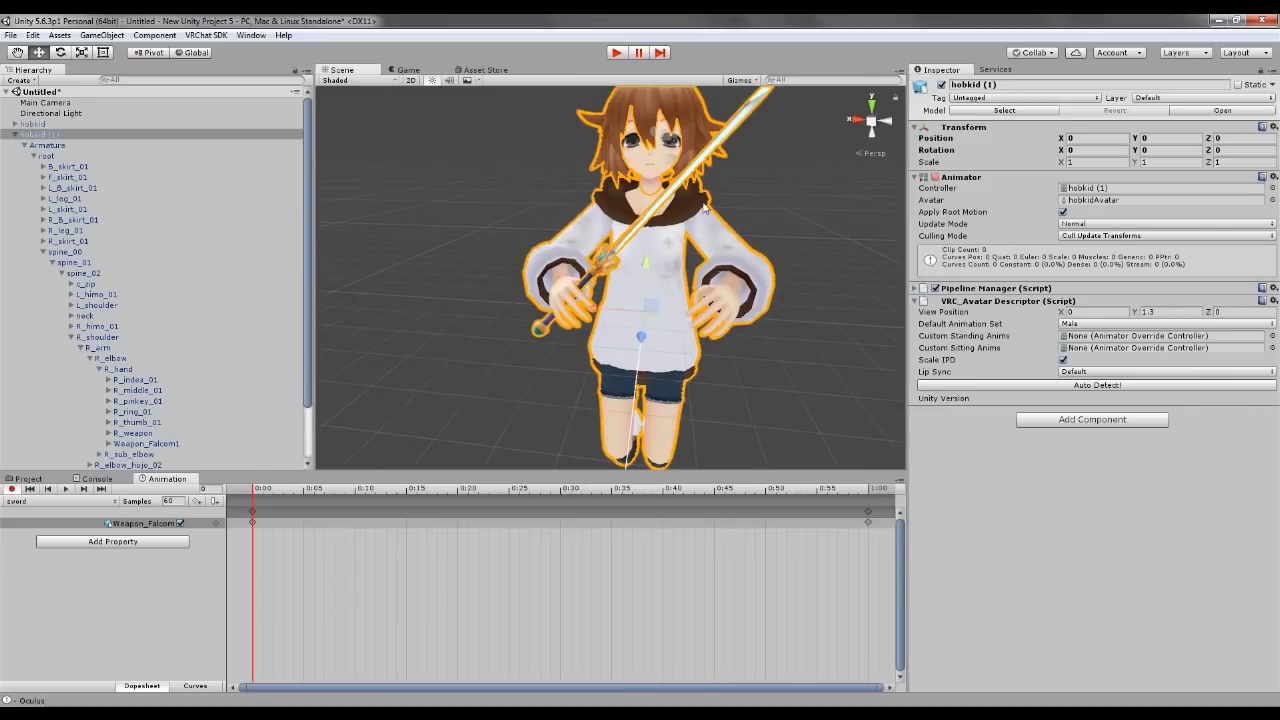
middle_drag(758, 318, 677, 342)
scroll(718, 338, up, 3)
scroll(718, 338, down, 3)
Step: Move the sword clip's end keyframe to frame 1 and return the playhead to frame 0
click(250, 503)
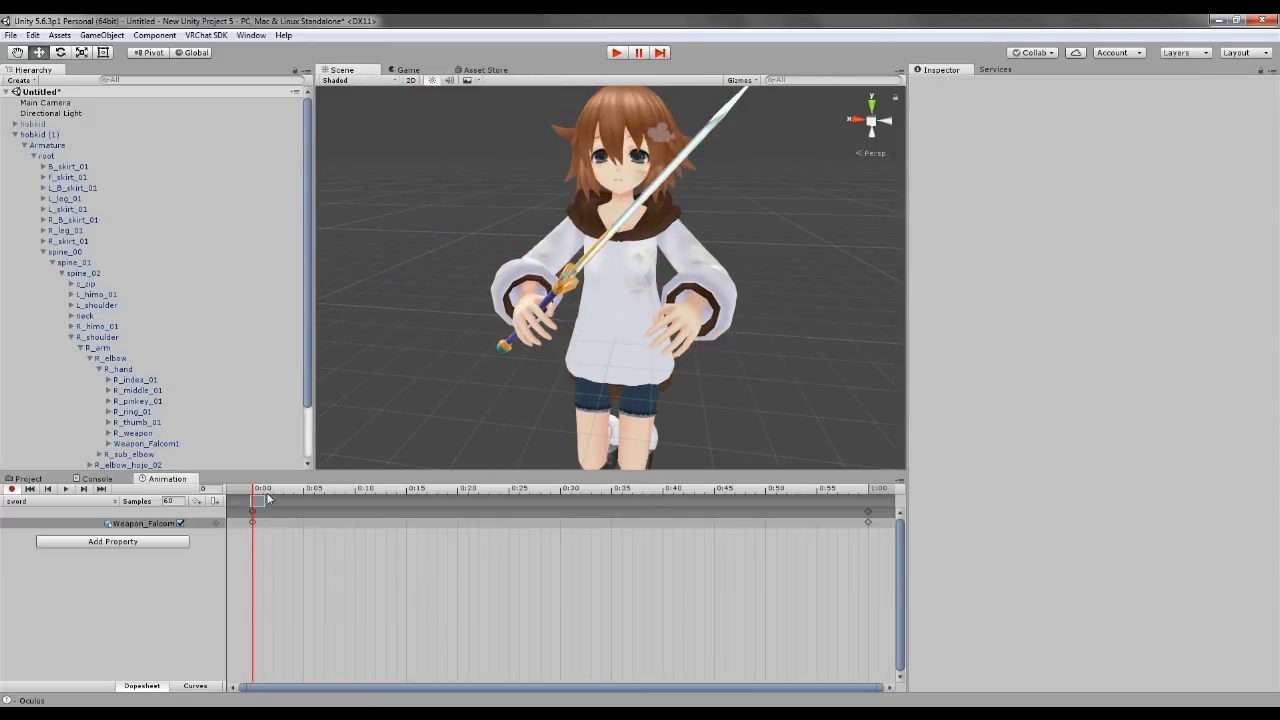
drag(256, 491, 229, 511)
mouse_move(862, 494)
mouse_down()
mouse_move(877, 505)
mouse_move(858, 515)
mouse_up()
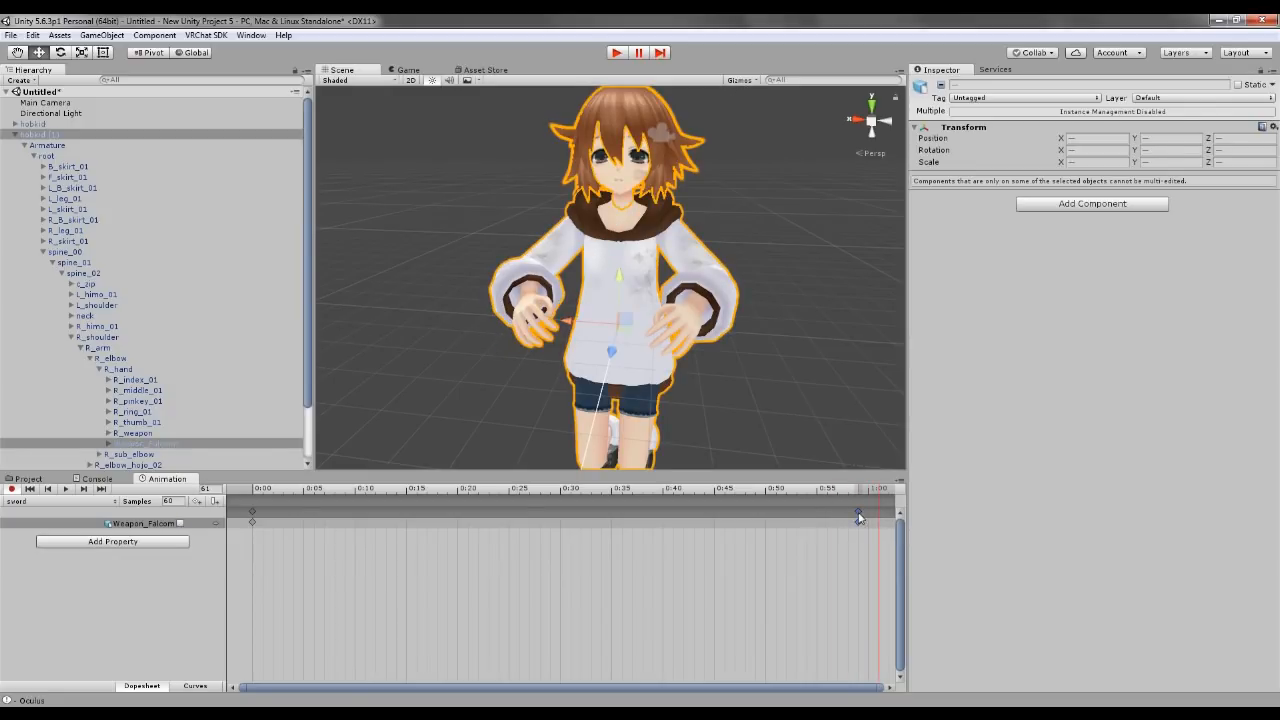
drag(858, 516, 267, 517)
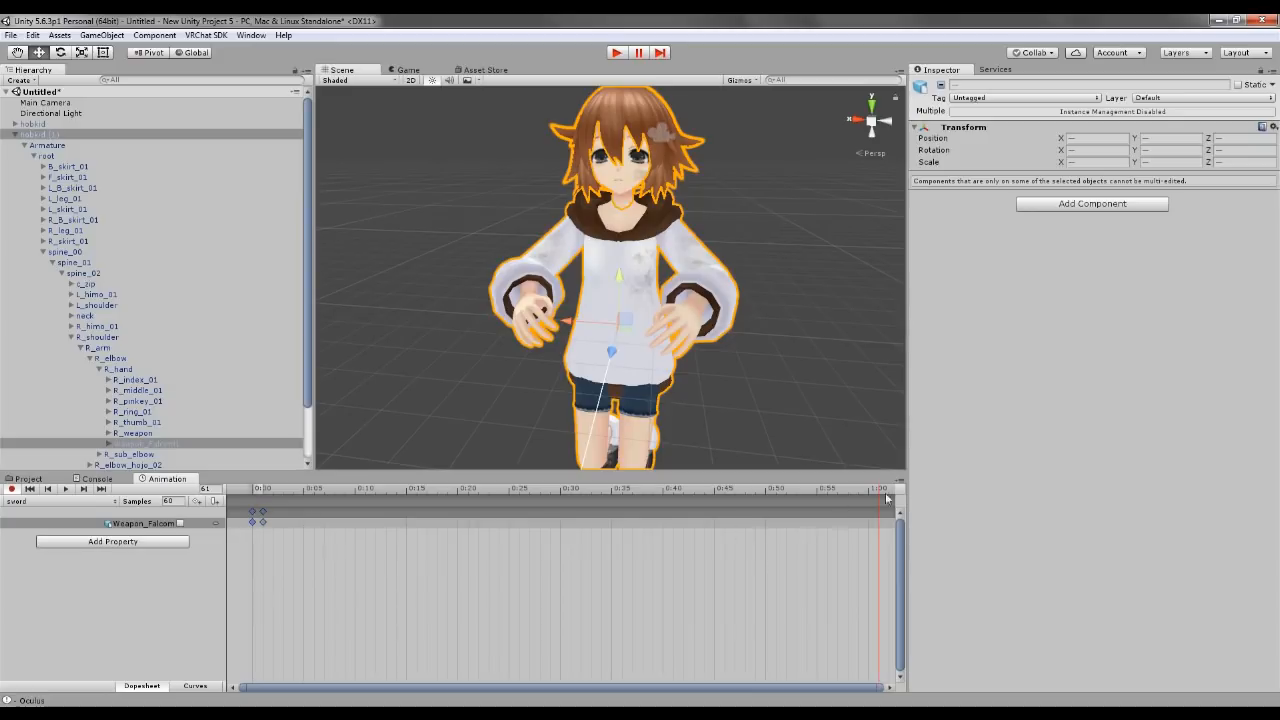
drag(878, 488, 265, 487)
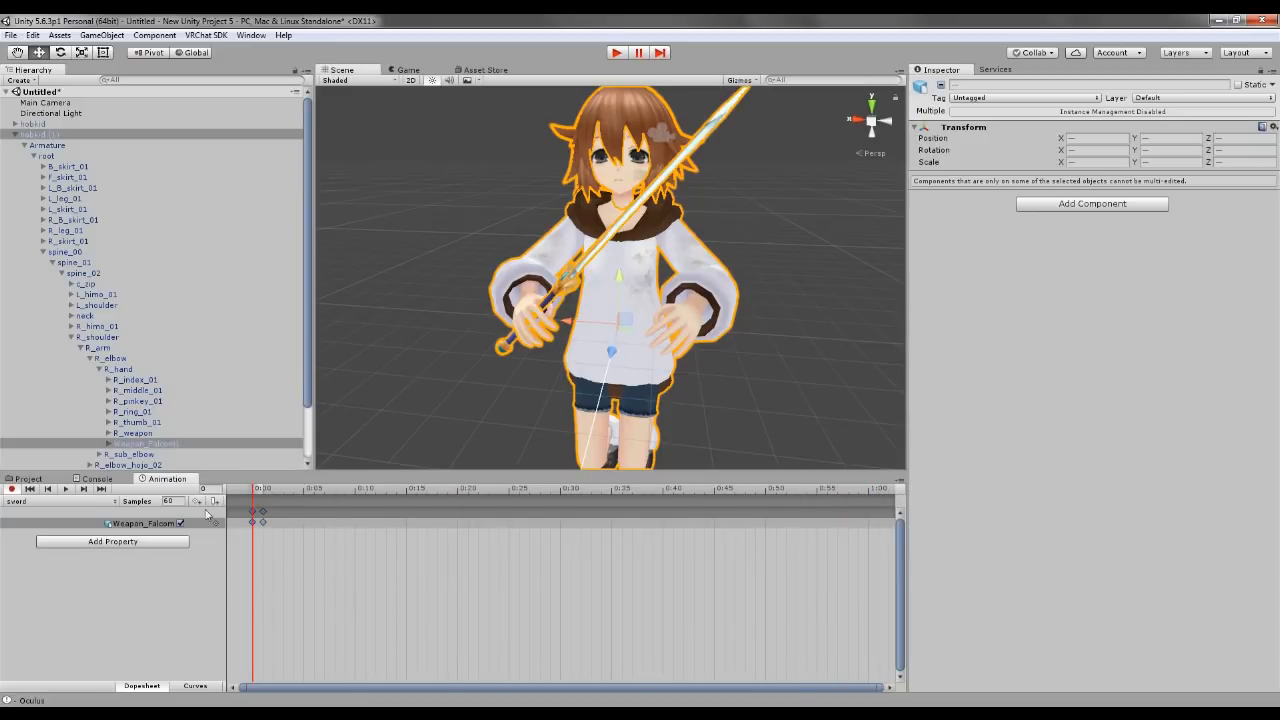
Step: Enable Weapon_Falcom1 in the keyframe at frame 1 and return the playhead to frame 0
scroll(453, 377, up, 3)
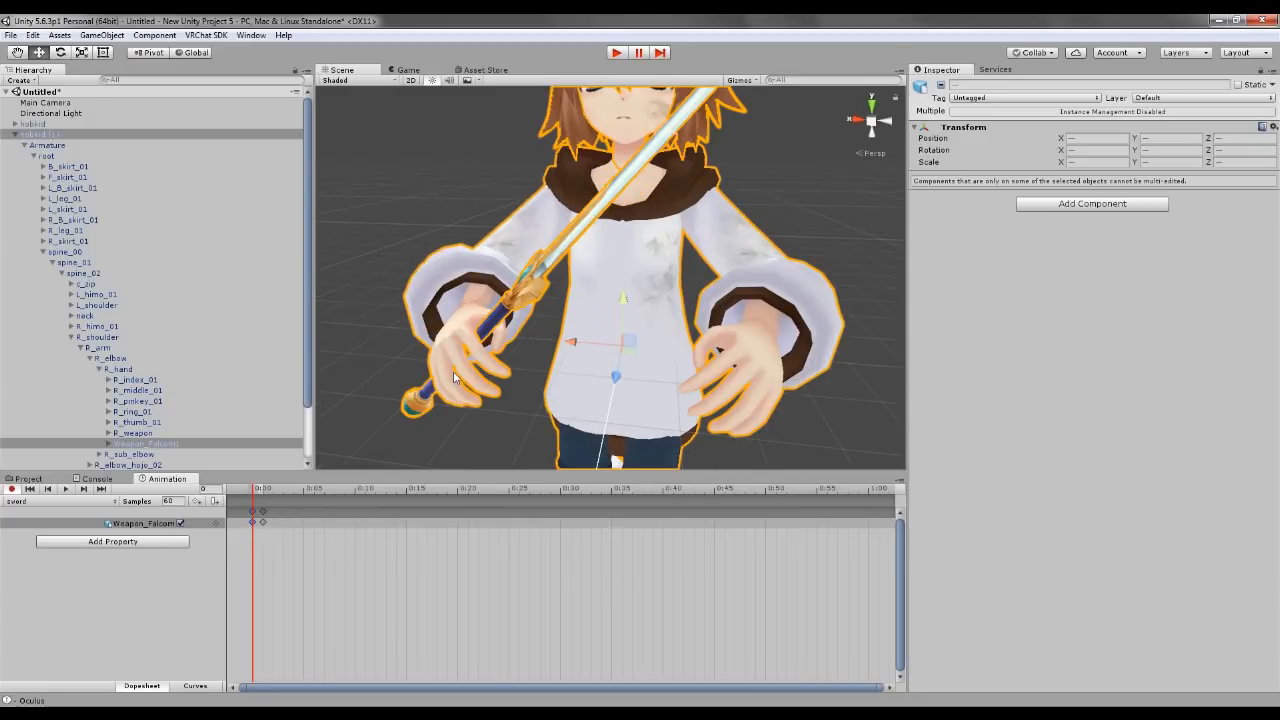
click(372, 368)
click(261, 522)
click(264, 499)
mouse_move(266, 503)
mouse_down()
mouse_move(254, 511)
mouse_move(266, 513)
mouse_up()
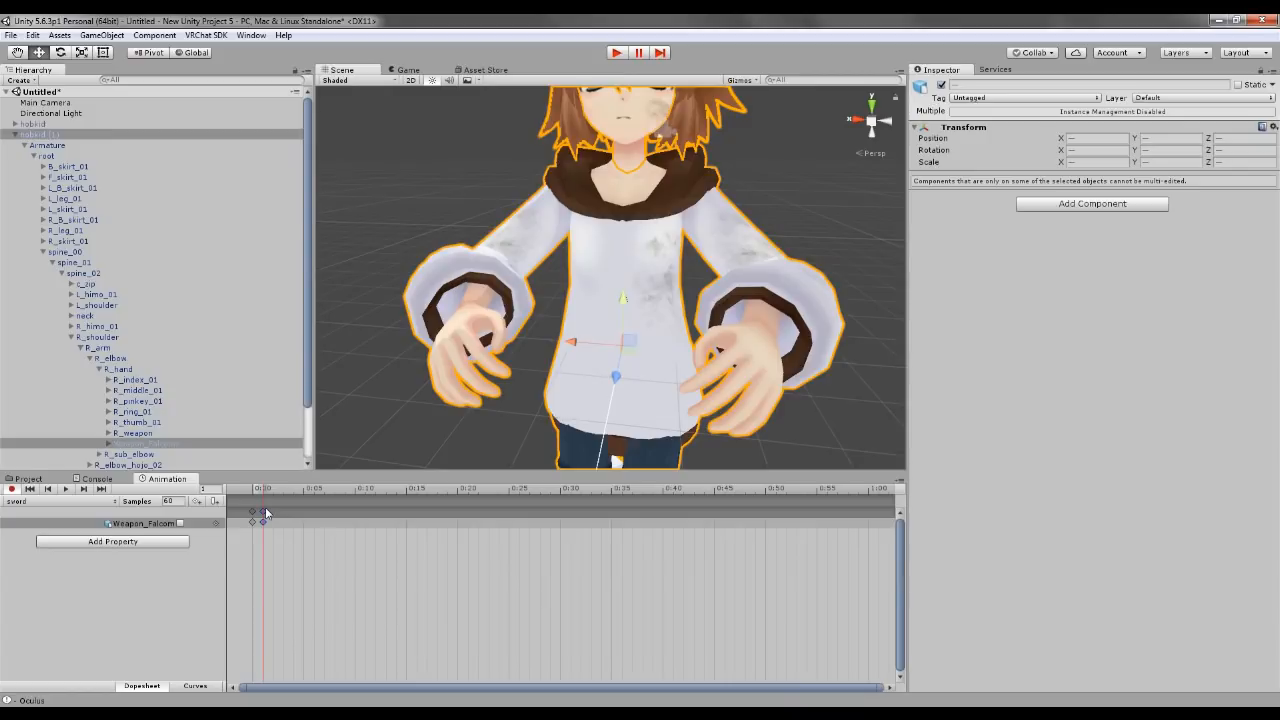
drag(266, 509, 248, 507)
click(182, 523)
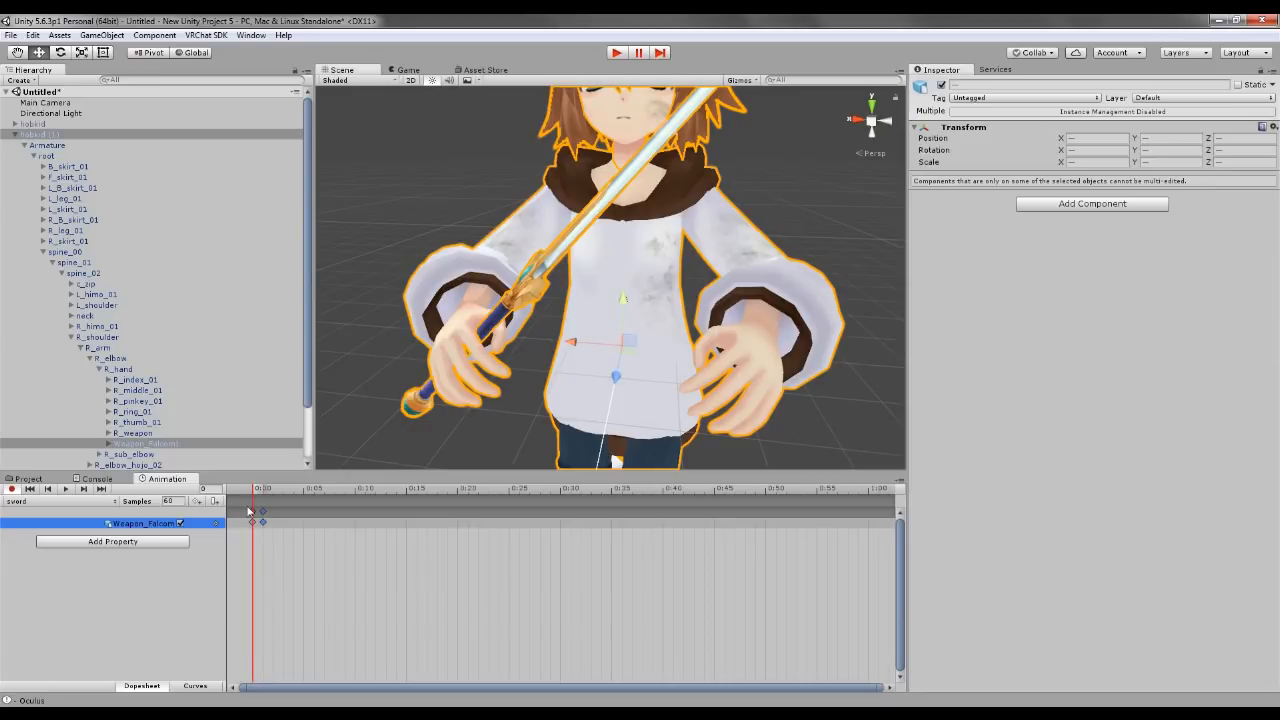
Step: Examine from several angles how the avatar's right hand and fingers sit around the sword's handle
scroll(484, 376, up, 1)
scroll(468, 374, down, 1)
middle_click(470, 370)
middle_drag(585, 343, 598, 300)
scroll(572, 334, up, 3)
scroll(572, 334, down, 3)
mouse_move(572, 334)
right_down()
mouse_move(601, 370)
mouse_move(597, 333)
right_up()
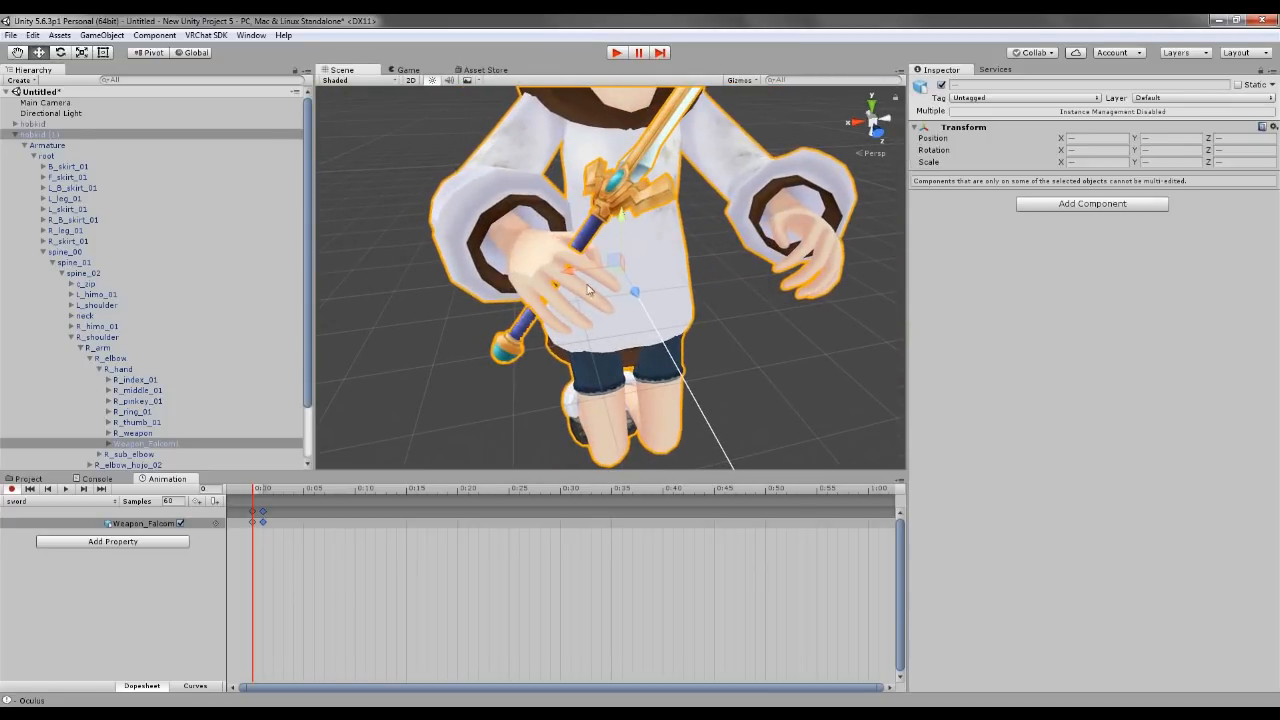
alt+drag(600, 373, 532, 322)
click(532, 322)
middle_drag(533, 293, 425, 312)
scroll(491, 286, down, 5)
scroll(448, 369, up, 4)
middle_drag(448, 369, 499, 339)
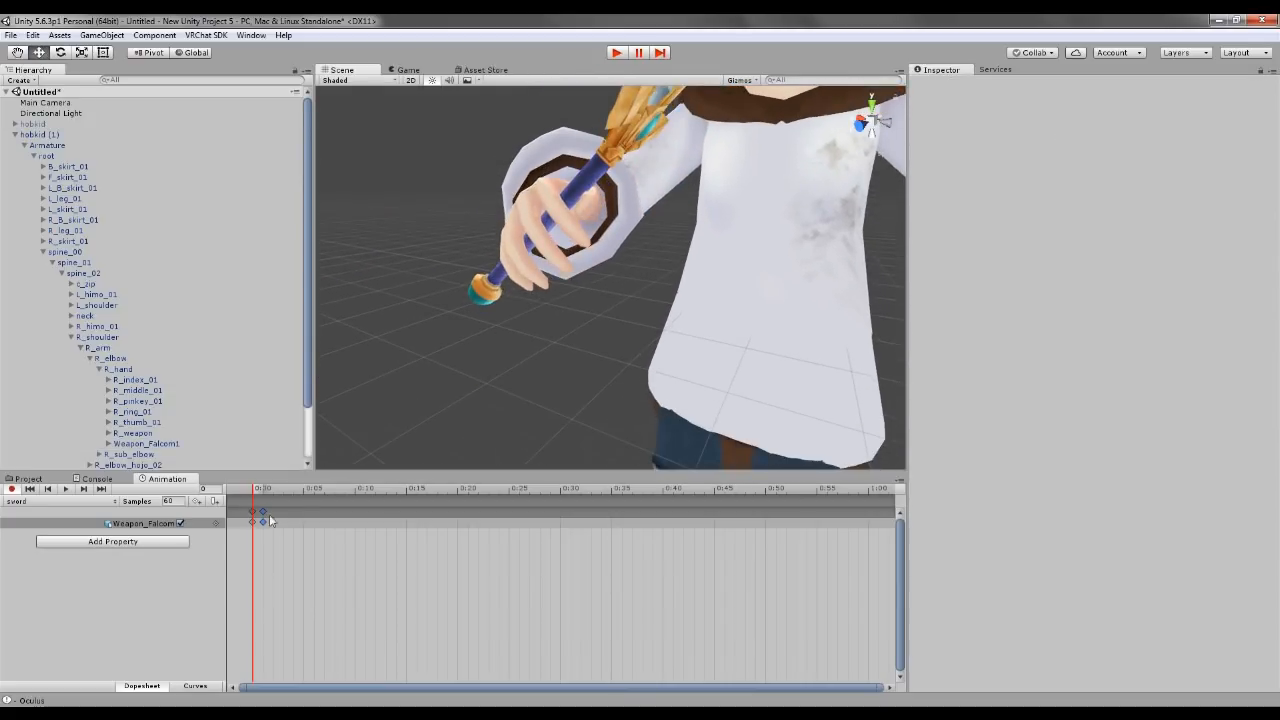
Step: Add the Animator property Right Hand.Index.1 Stretched to the sword clip
click(140, 547)
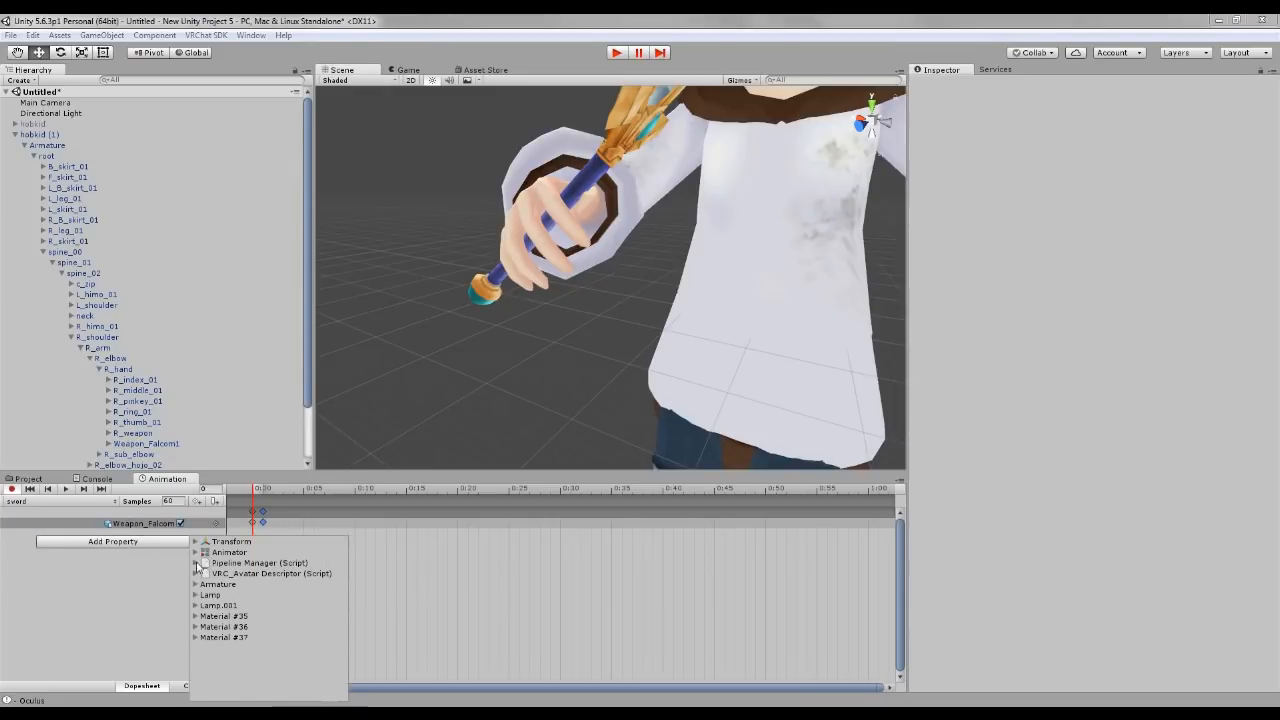
click(194, 553)
click(194, 553)
click(215, 554)
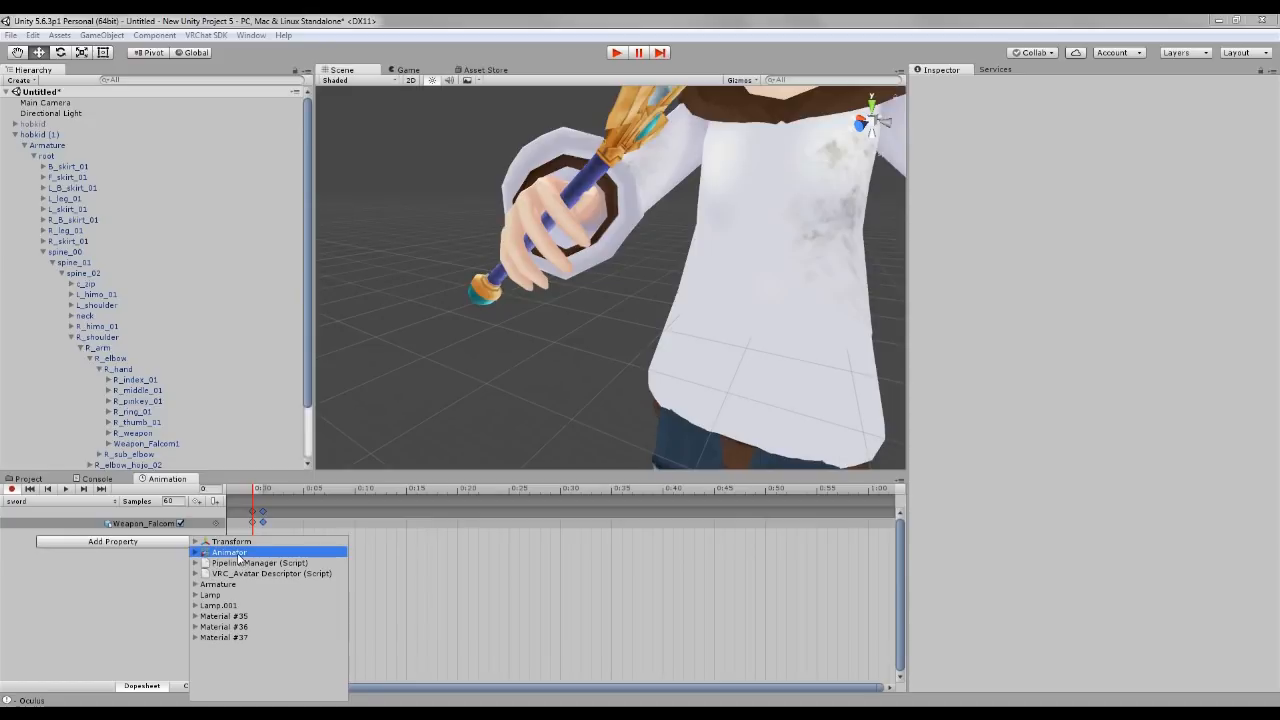
click(195, 554)
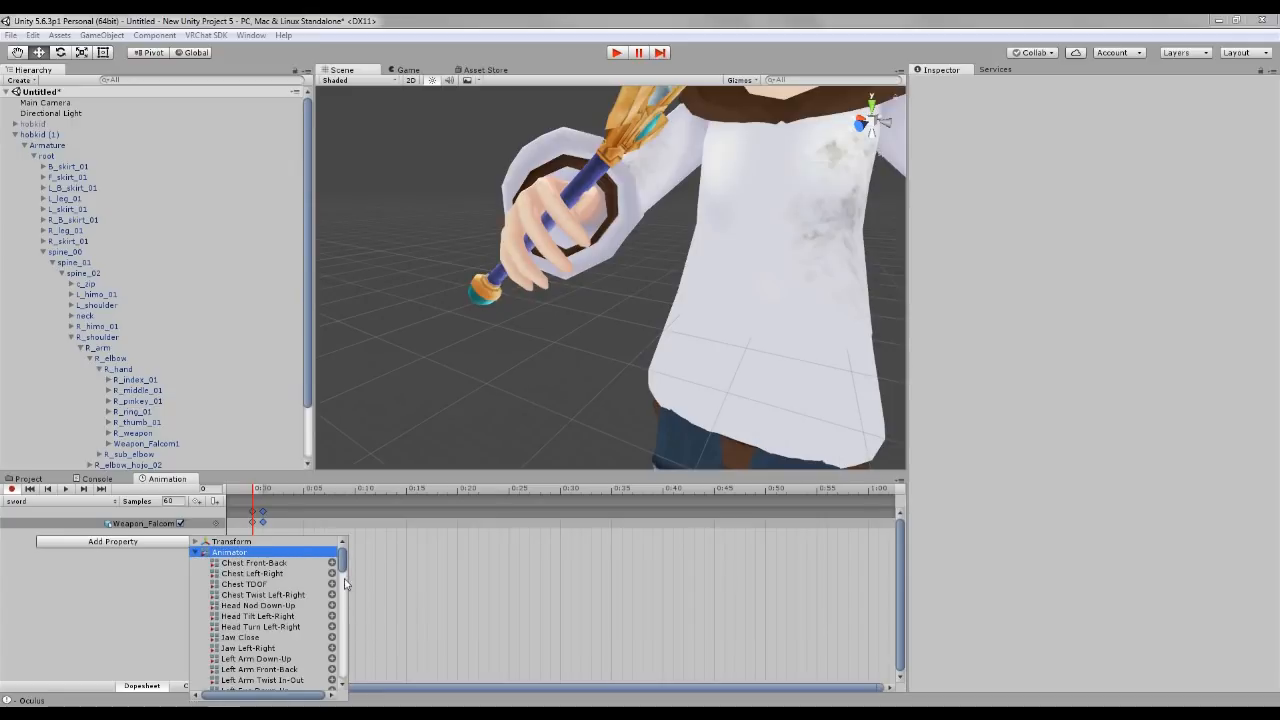
drag(341, 561, 360, 625)
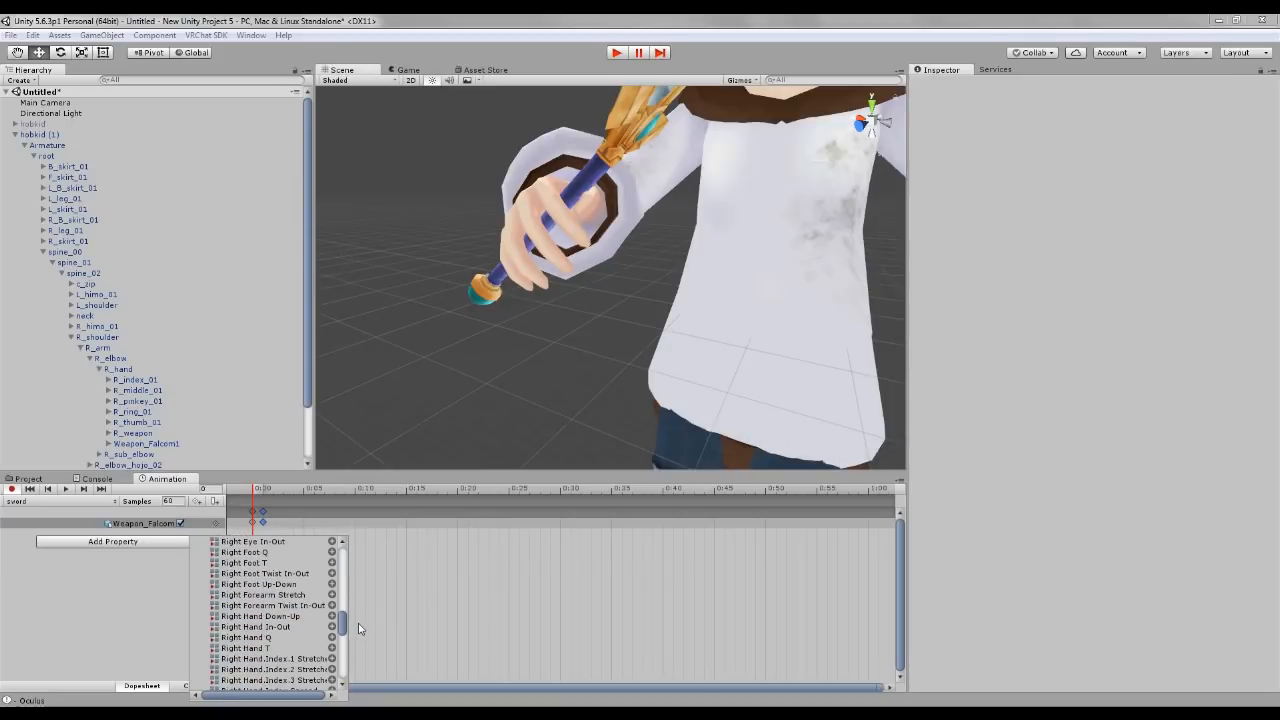
click(297, 664)
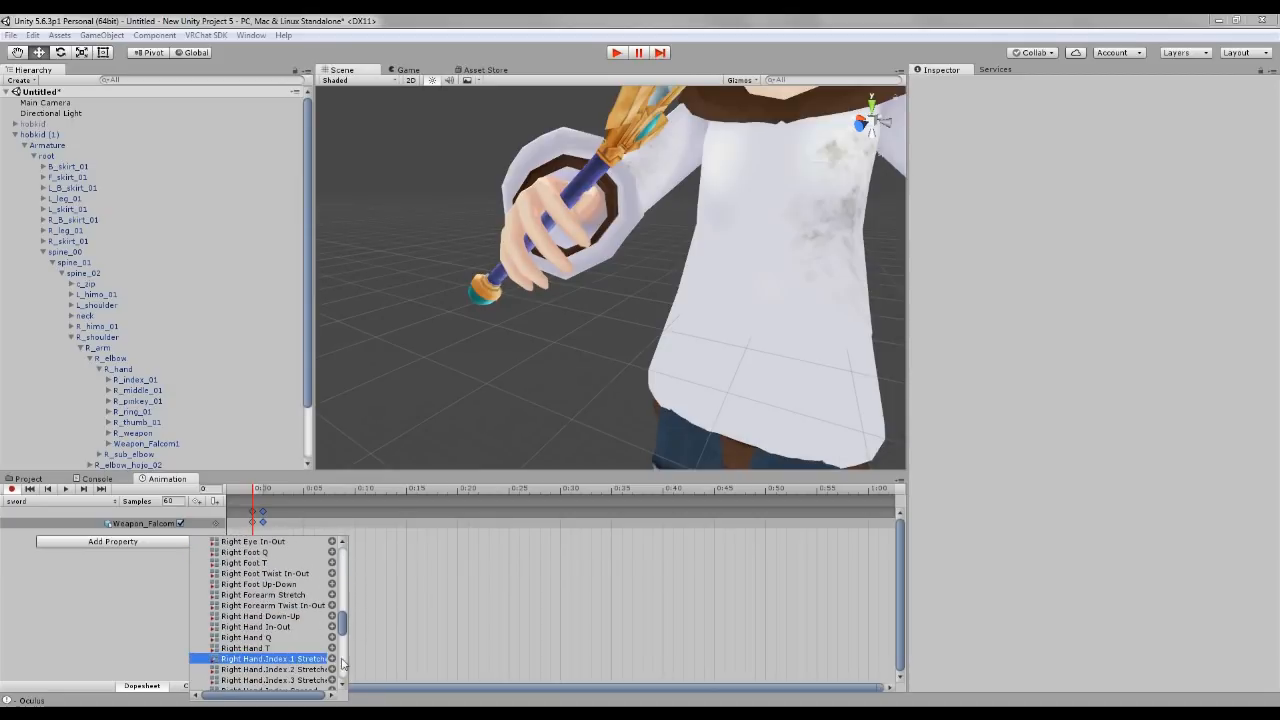
click(332, 660)
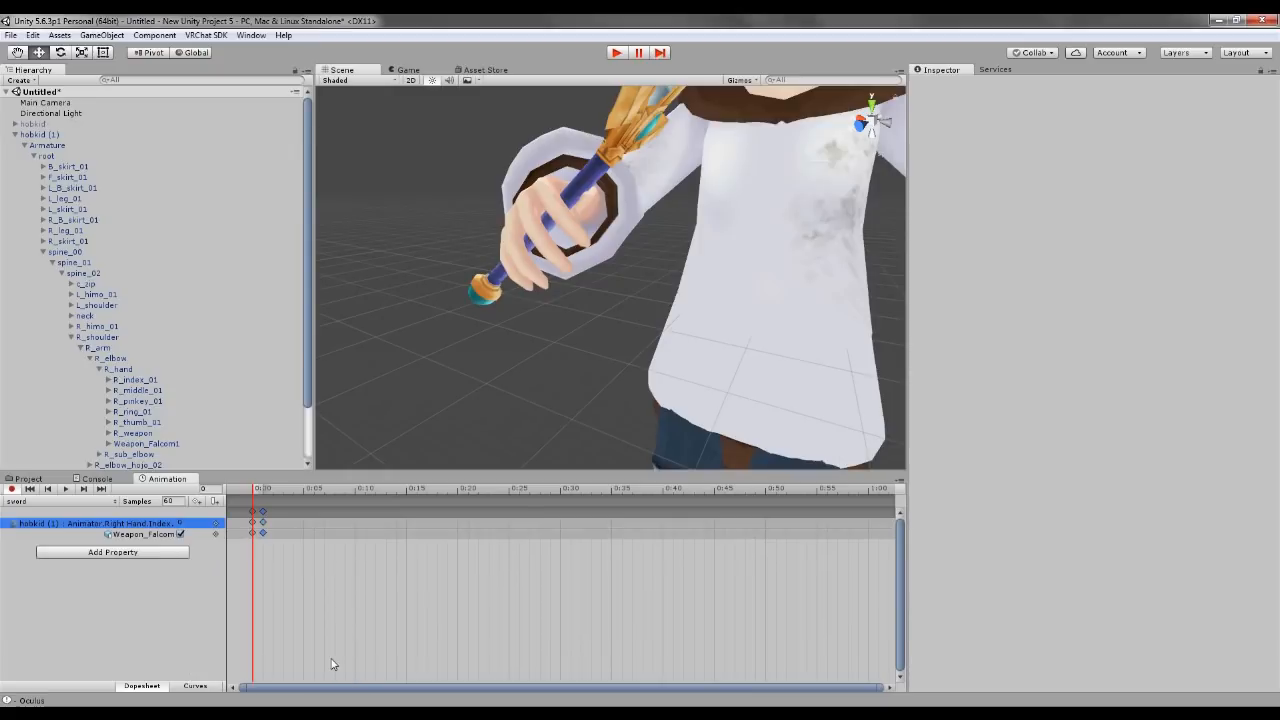
Step: Add the Animator property Right Hand.Index.2 Stretched to the sword clip
click(156, 552)
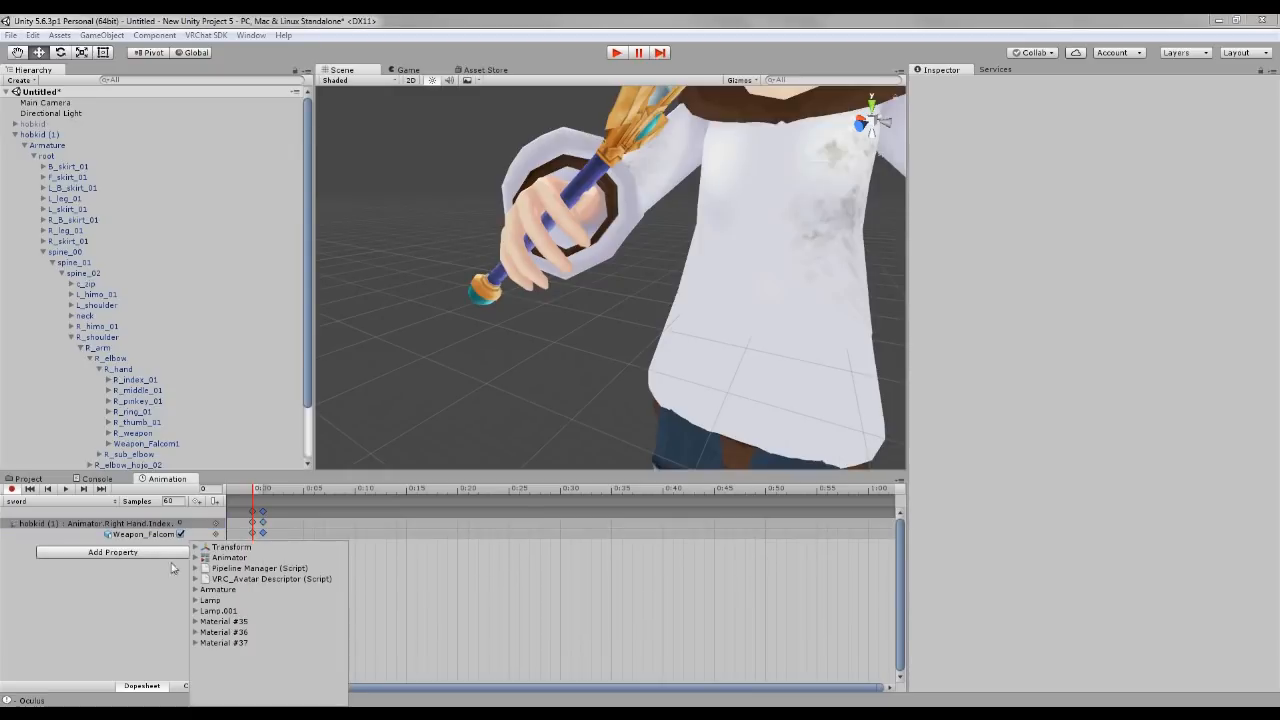
click(197, 557)
drag(342, 568, 345, 638)
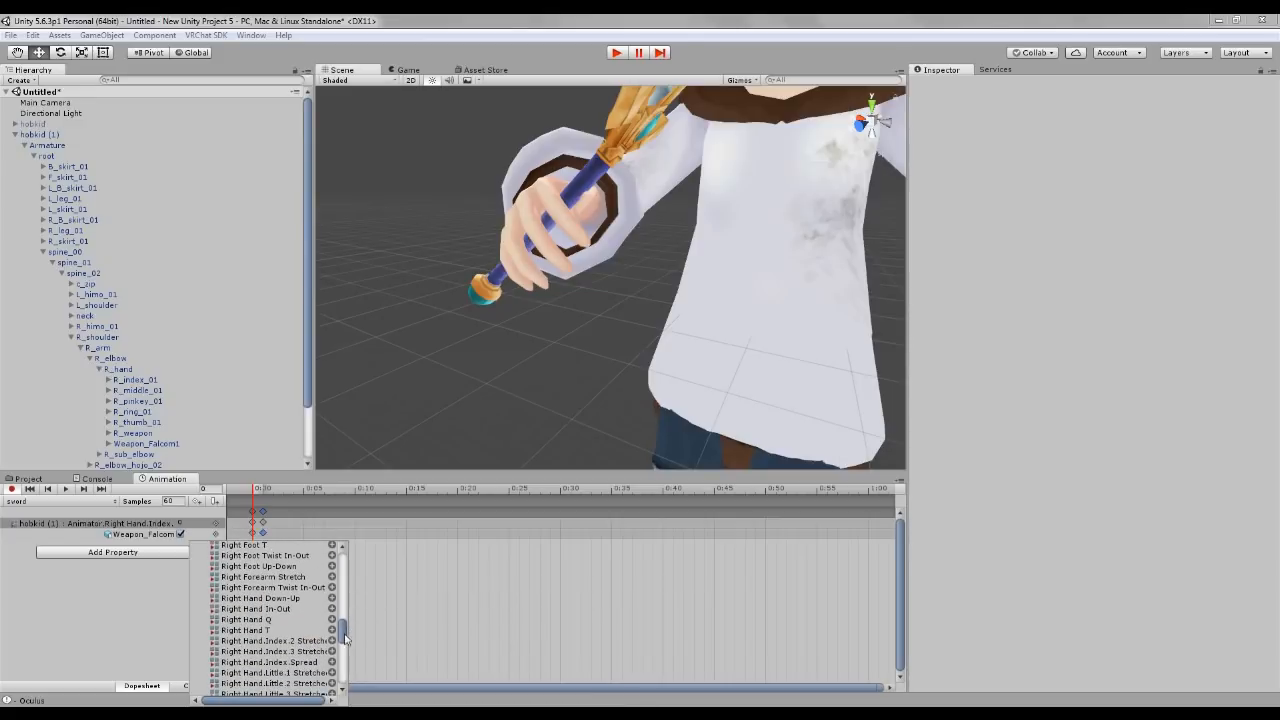
click(332, 644)
Step: Add the Animator property Right Hand.Index.3 Stretched to the sword clip
click(163, 566)
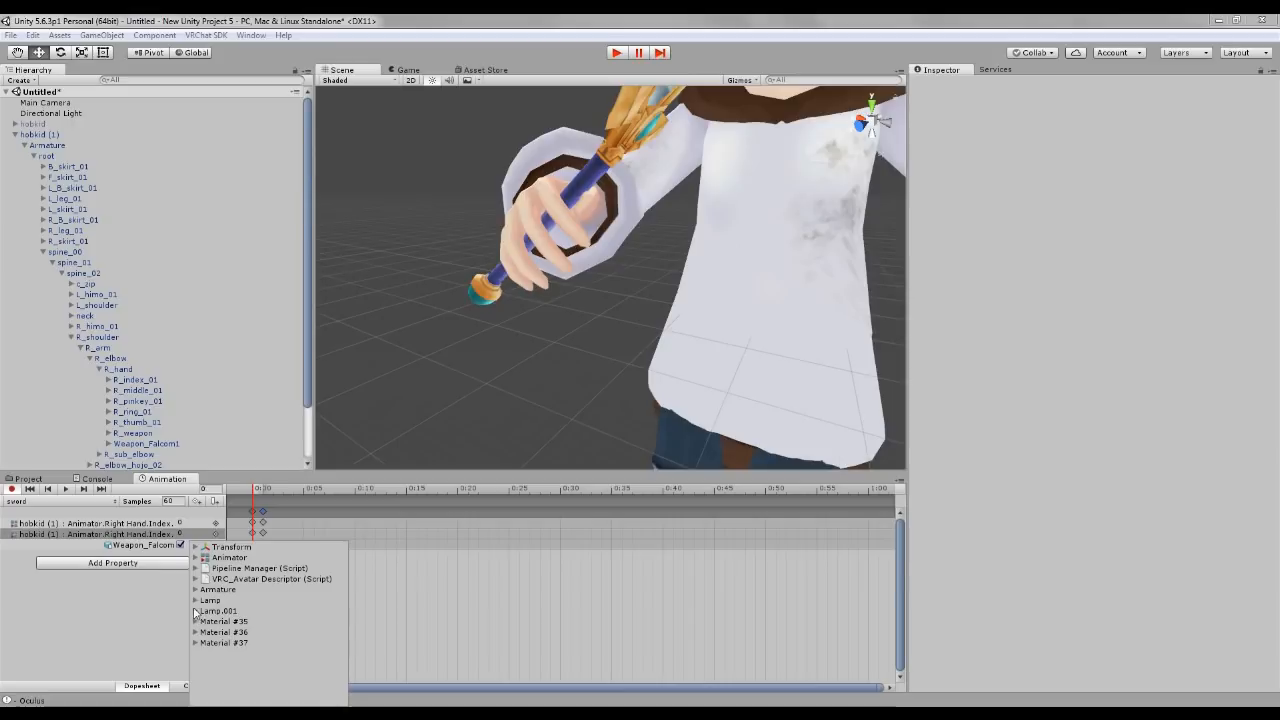
click(196, 557)
drag(344, 570, 352, 640)
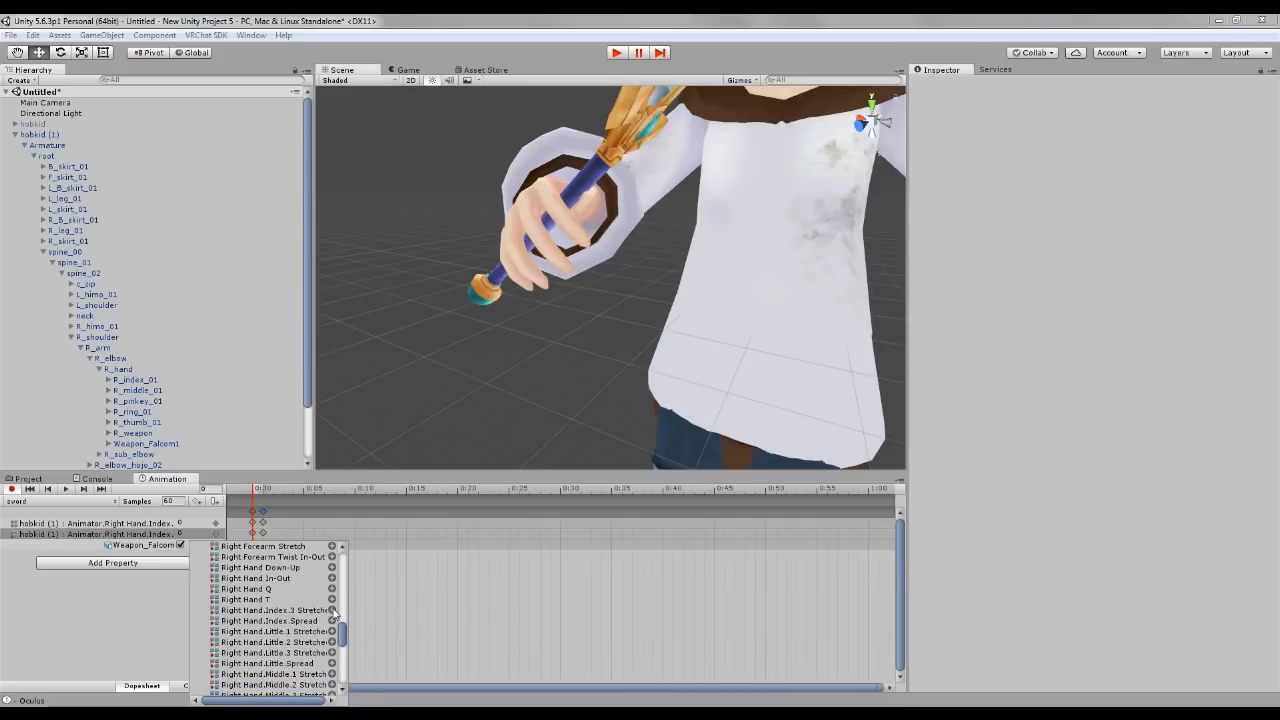
click(333, 610)
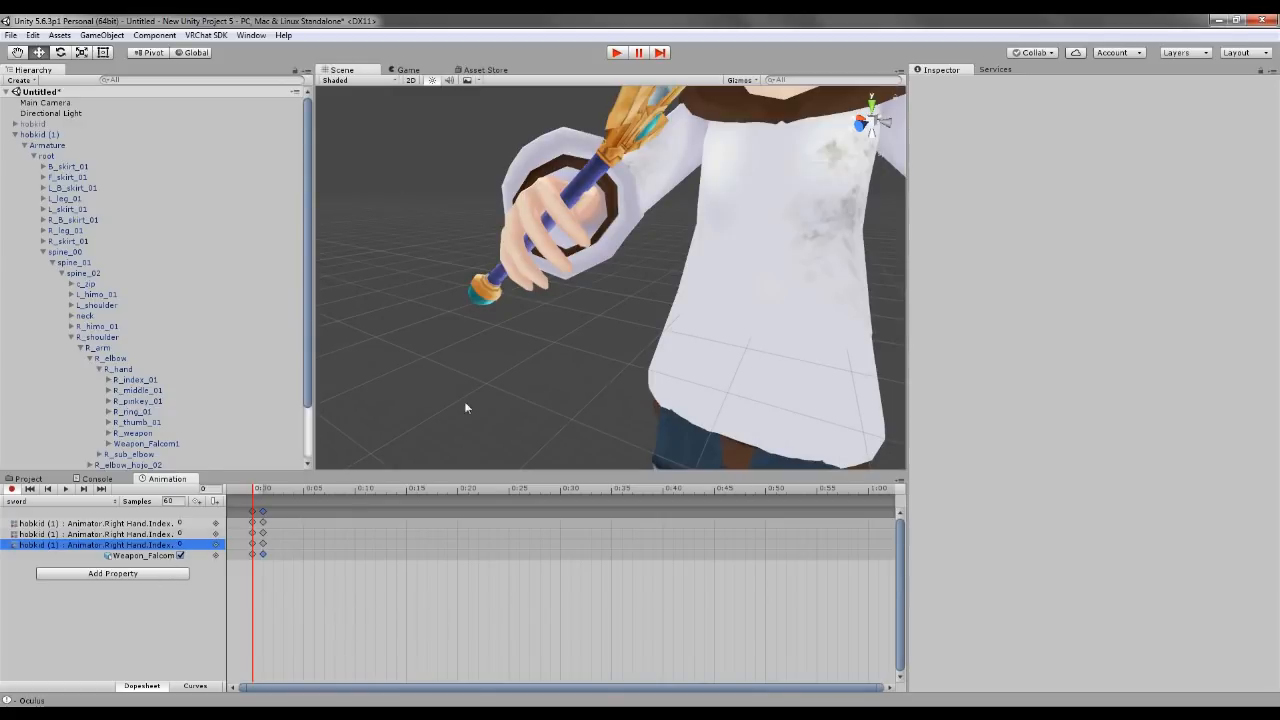
Step: Examine the right hand and its fingers around the sword's handle from several angles
scroll(549, 360, down, 1)
scroll(552, 358, up, 6)
middle_drag(552, 358, 568, 375)
scroll(568, 377, down, 6)
scroll(568, 374, up, 3)
alt+drag(635, 381, 524, 369)
scroll(524, 369, down, 4)
middle_drag(524, 369, 566, 394)
alt+drag(566, 394, 568, 322)
middle_drag(567, 327, 567, 279)
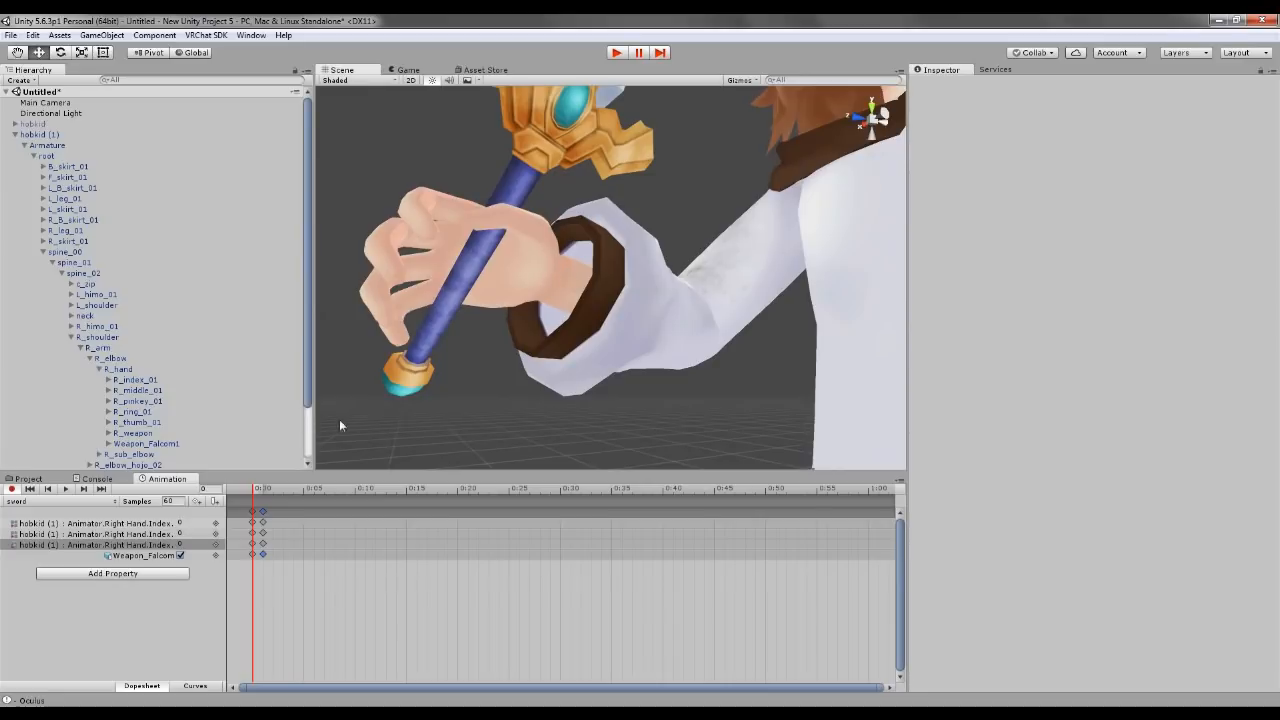
Step: Try a value of -1 for Right Hand.Index.1 Stretched at frame 0 and check the finger against the handle
click(186, 522)
text(-1)
middle_drag(566, 200, 574, 304)
alt+drag(500, 465, 628, 381)
Step: Set Right Hand.Index.1 Stretched to -0.7 at frame 0
click(184, 523)
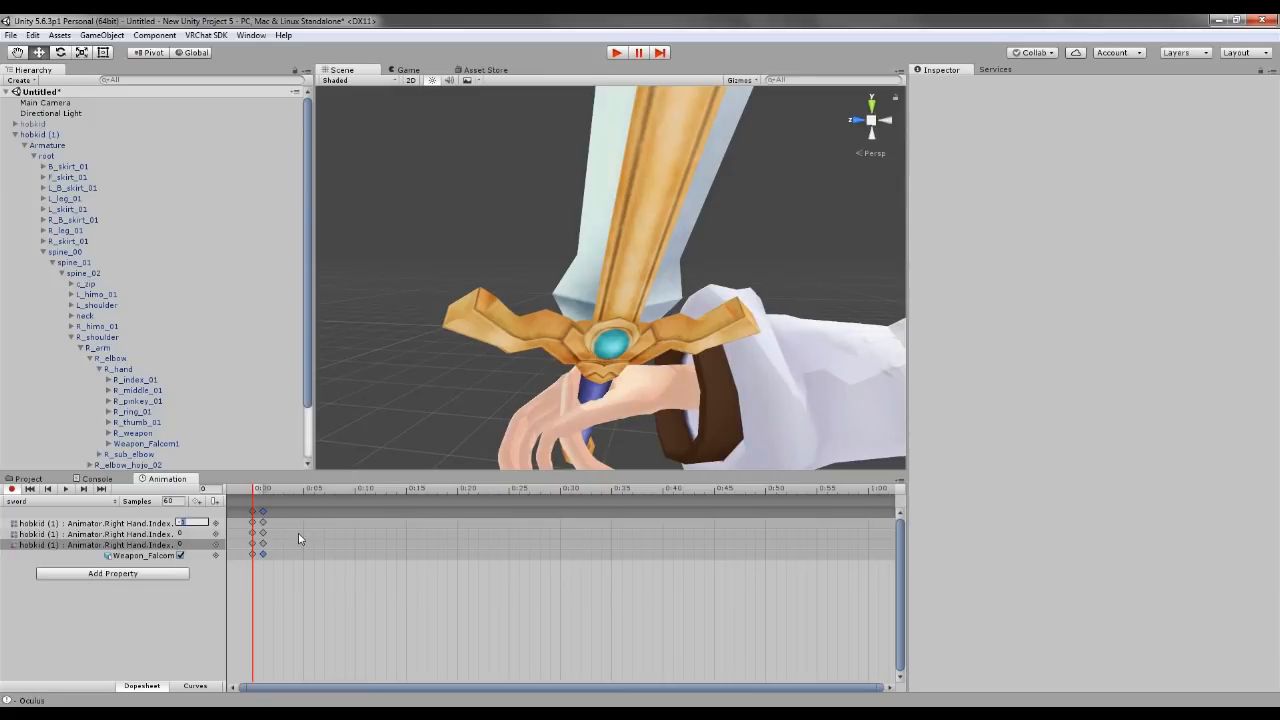
text(-0.)
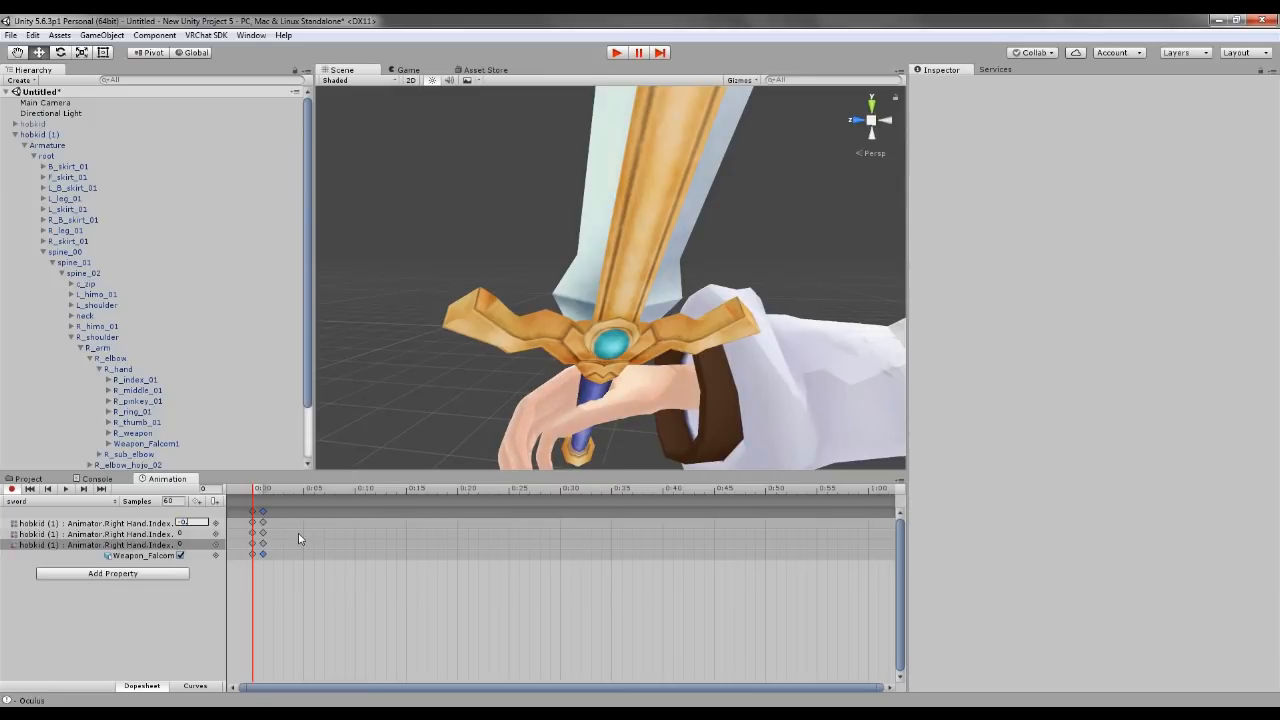
text(8)
key(BackSpace)
text(7)
middle_drag(511, 347, 513, 315)
Step: Set Right Hand.Index.2 Stretched to -0.7 at frame 0 and check the index finger's bend around the handle
click(185, 533)
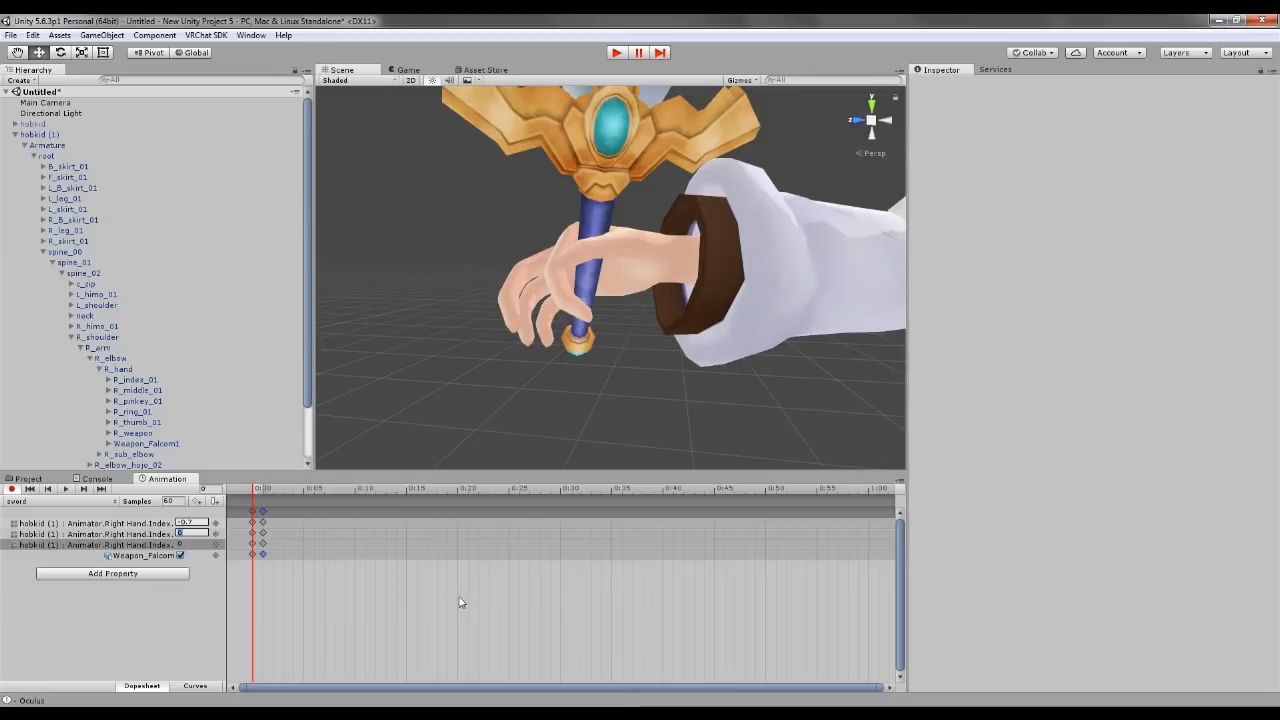
text(-0.7)
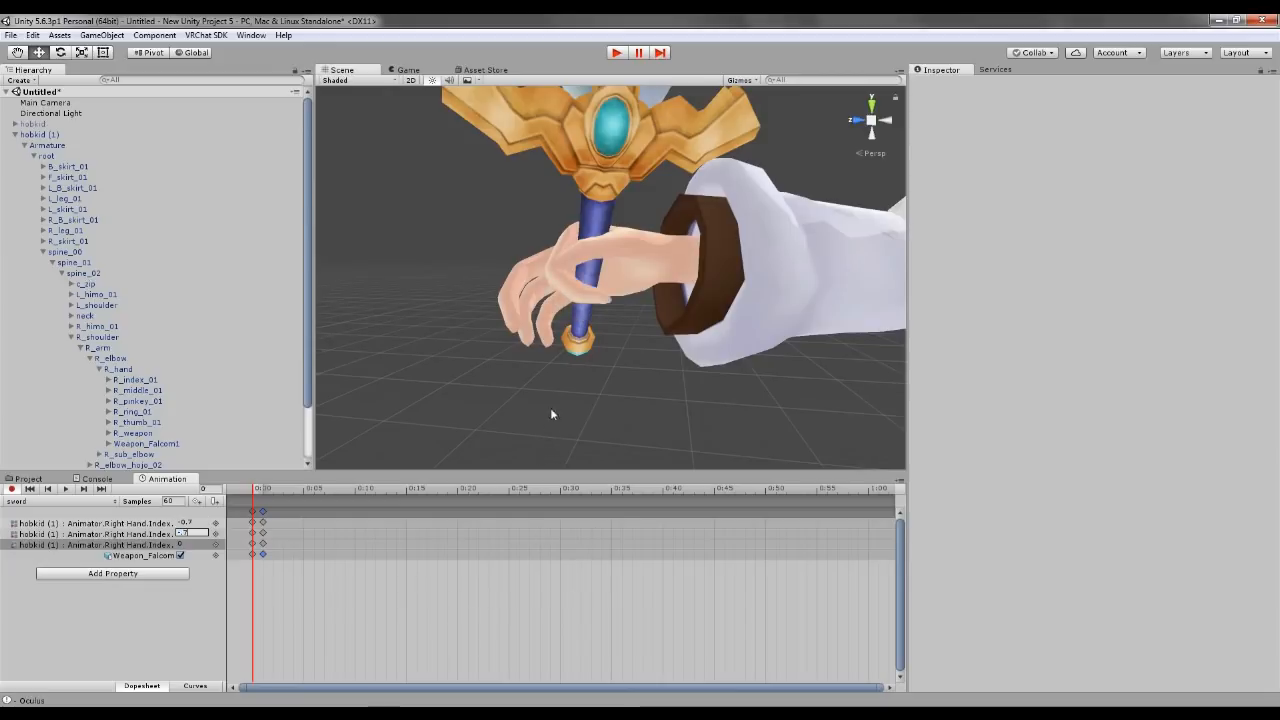
click(245, 612)
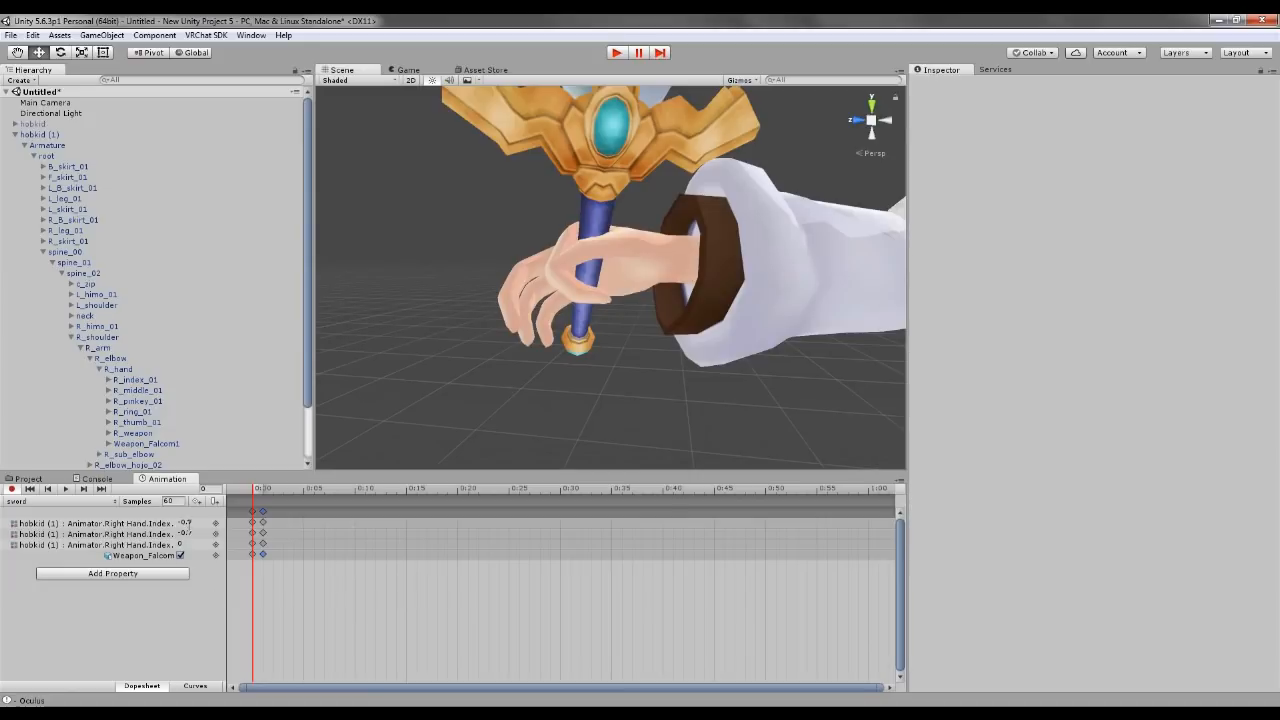
middle_drag(504, 405, 494, 425)
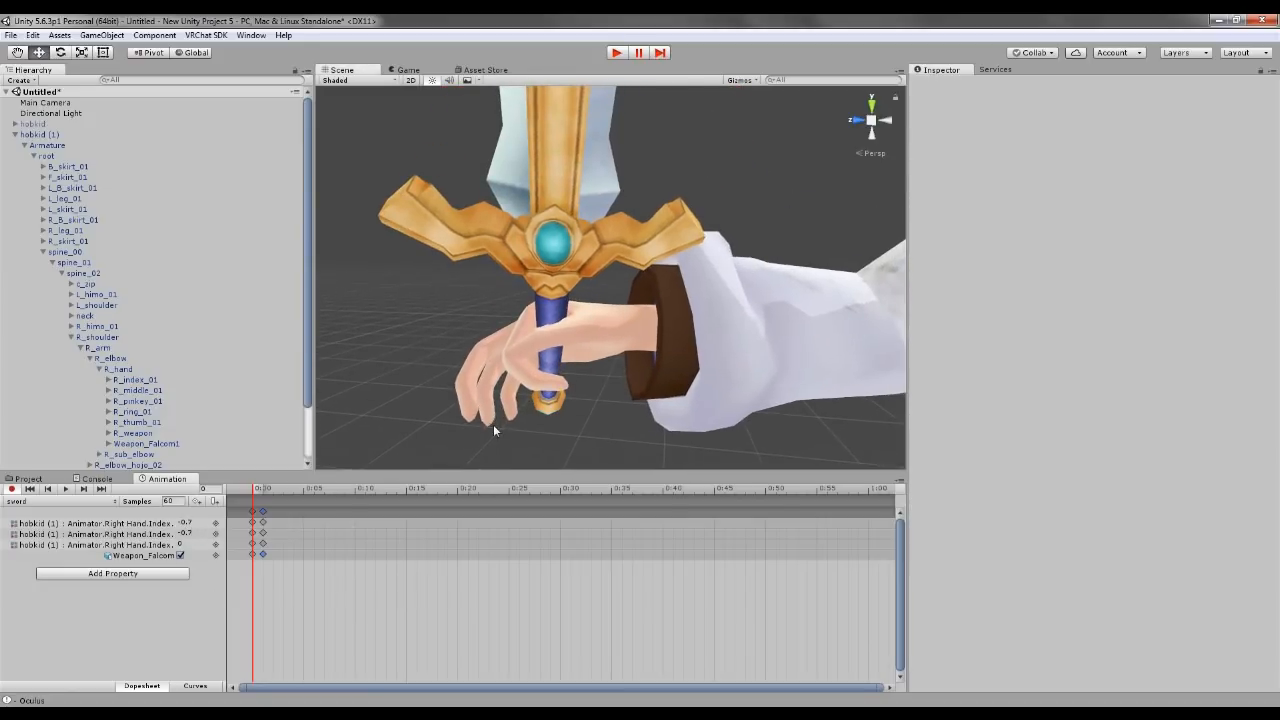
right_drag(586, 421, 596, 323)
click(596, 323)
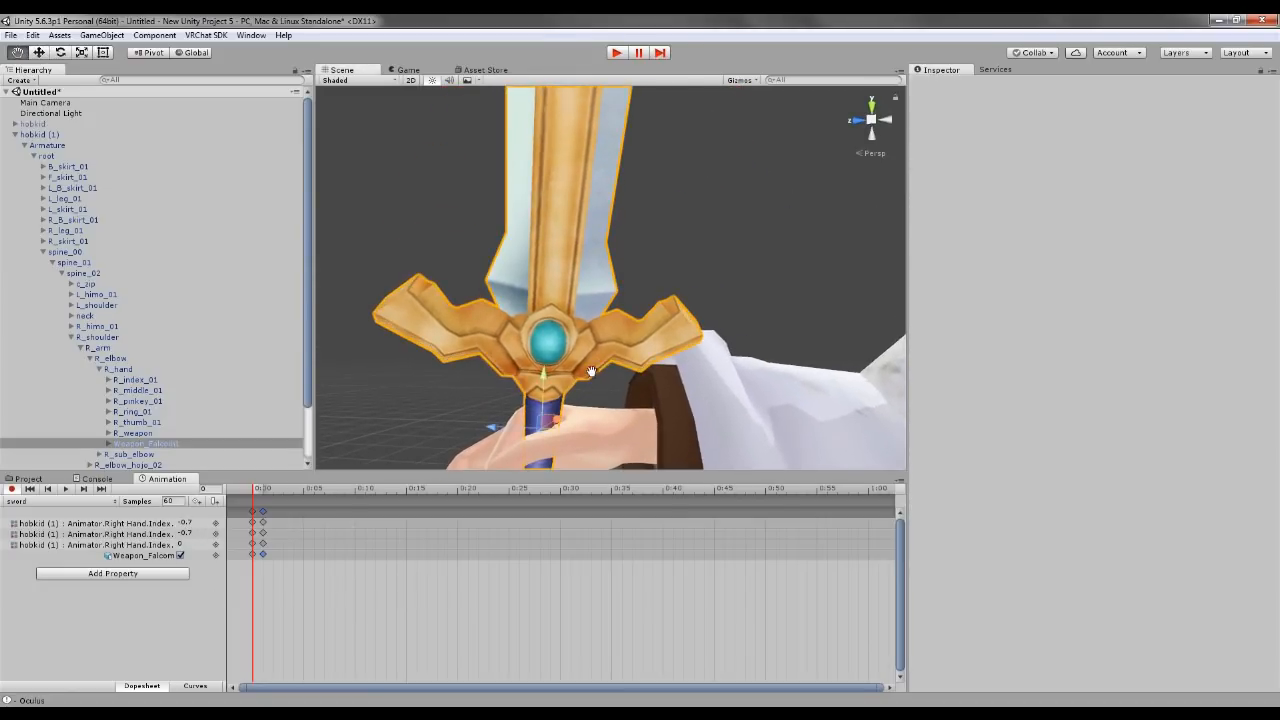
click(424, 401)
mouse_move(424, 401)
middle_down()
mouse_move(431, 356)
mouse_move(426, 389)
middle_up()
Step: Set Right Hand.Index.3 Stretched to -0.7 at frame 0 and check the fingertip from other angles
click(186, 545)
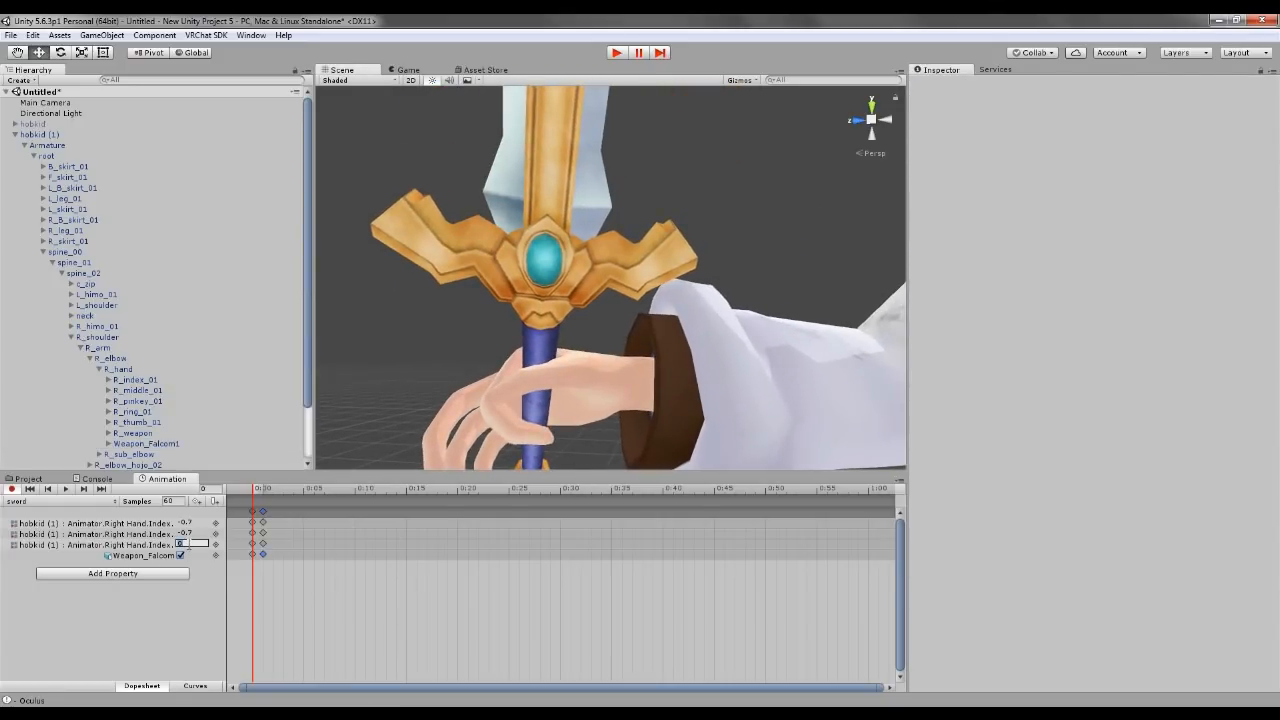
text(-0.7)
key(Return)
mouse_move(369, 418)
middle_down()
mouse_move(368, 376)
mouse_move(382, 399)
middle_up()
scroll(445, 405, down, 5)
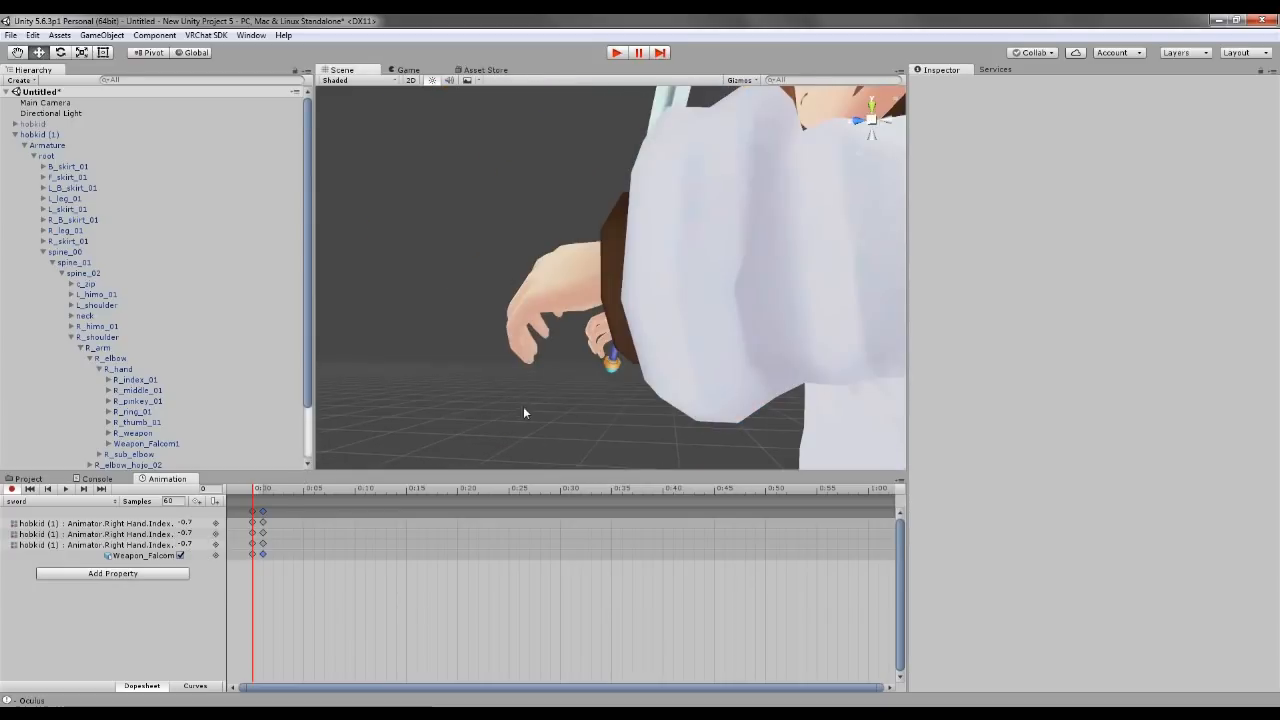
scroll(523, 413, up, 5)
right_drag(537, 420, 554, 449)
middle_drag(554, 449, 597, 414)
Step: Set Right Hand.Index.3 Stretched and Right Hand.Index.2 Stretched to -1 at frame 0
click(190, 544)
text(-1)
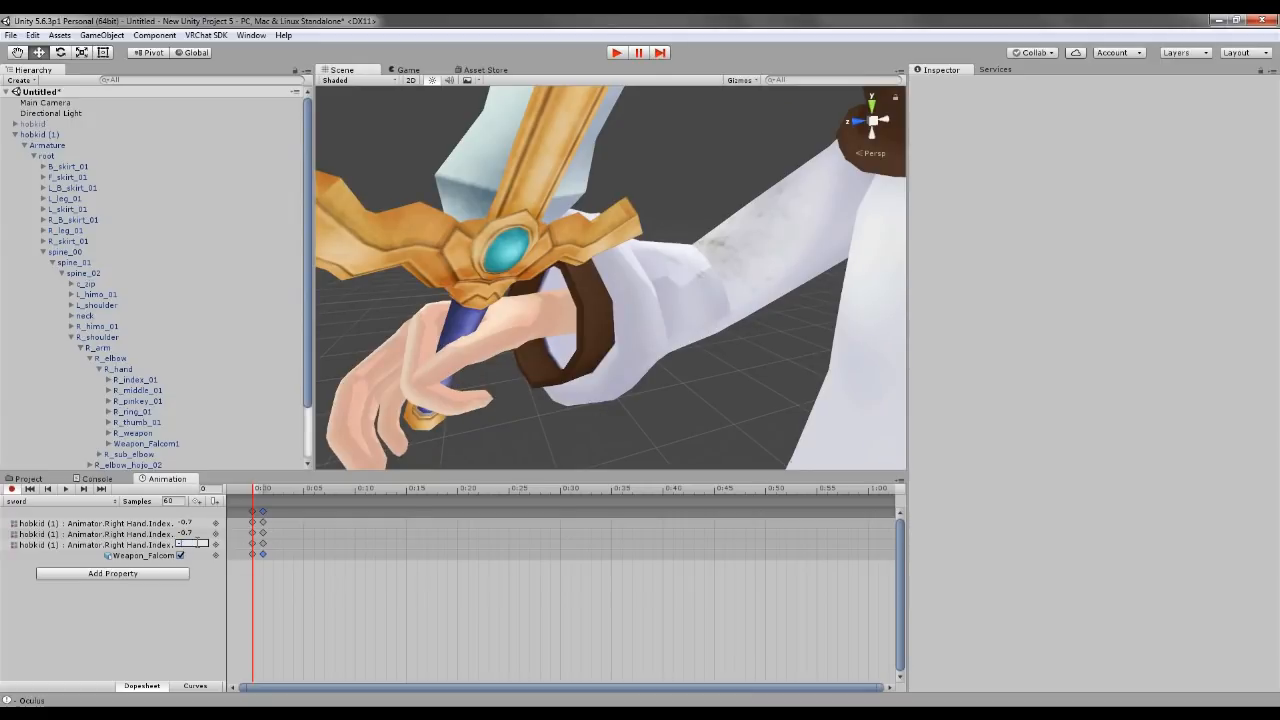
click(190, 533)
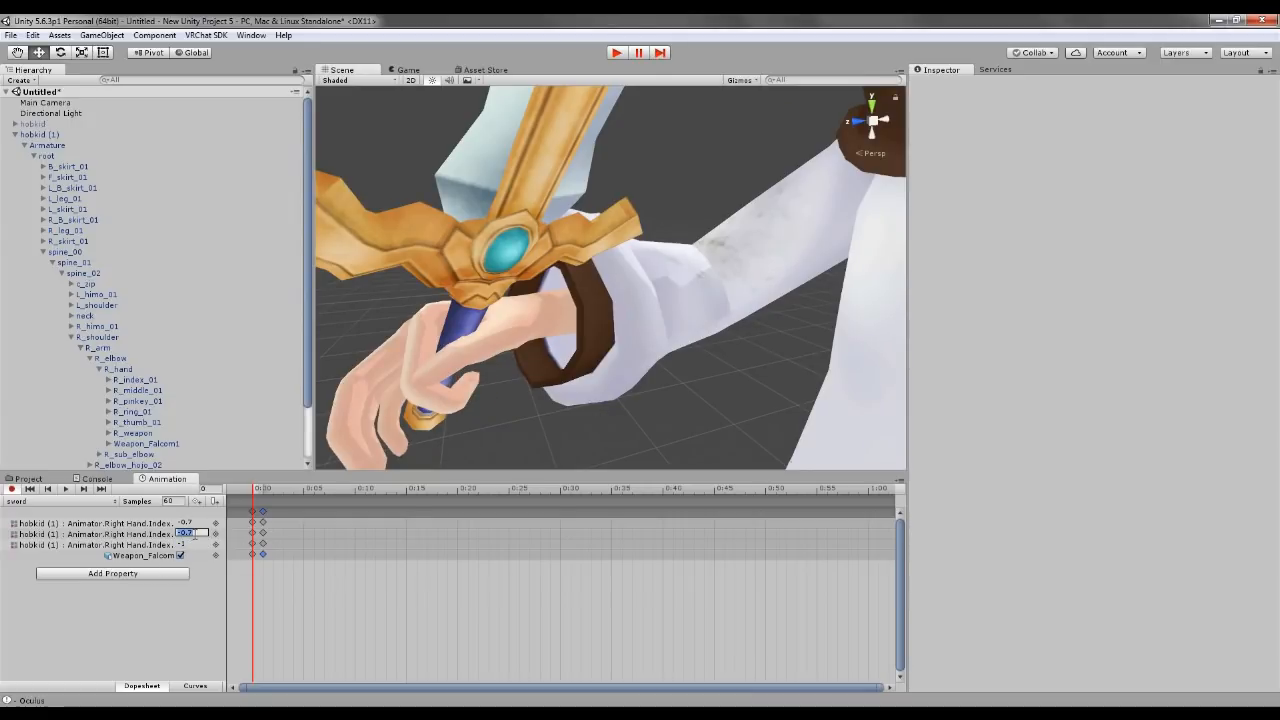
text(-1)
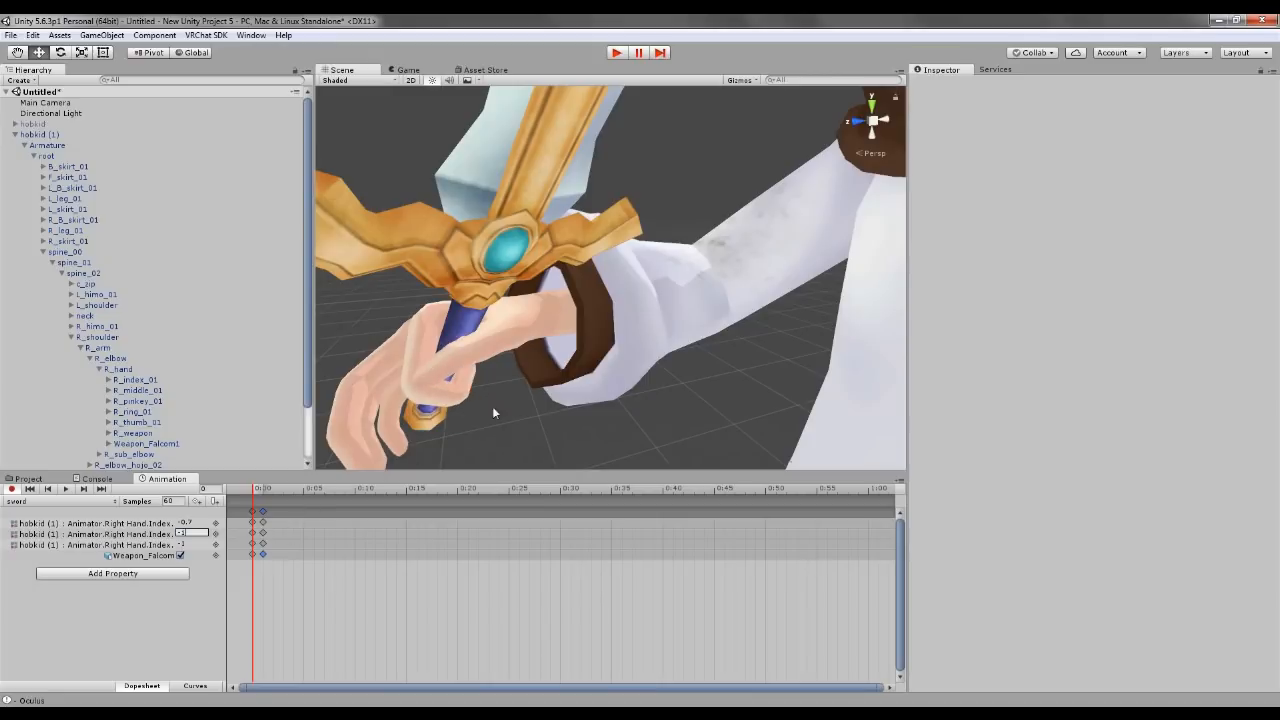
mouse_move(500, 414)
alt+mouse_down()
mouse_move(506, 386)
mouse_move(543, 414)
mouse_move(500, 408)
alt+mouse_up()
Step: Set Right Hand.Index.1 Stretched to -1 at frame 0 and check the index finger's grip on the handle
click(190, 524)
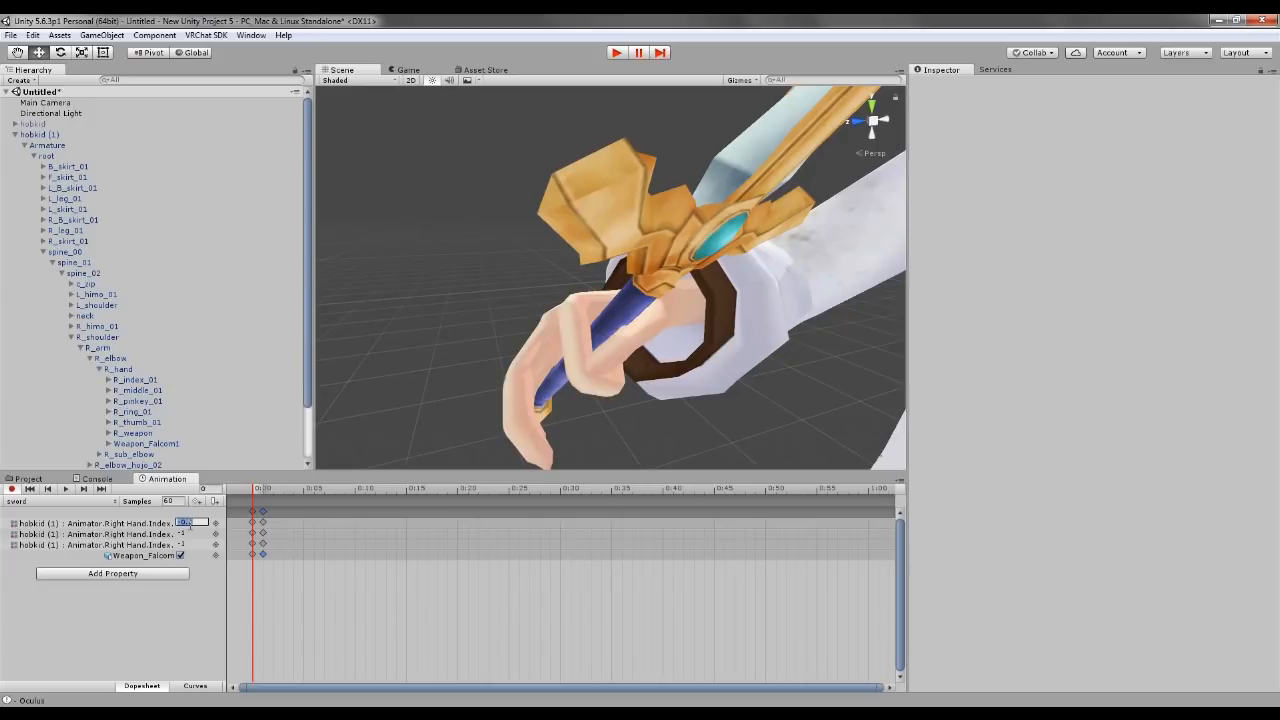
text(-1)
alt+drag(591, 404, 560, 381)
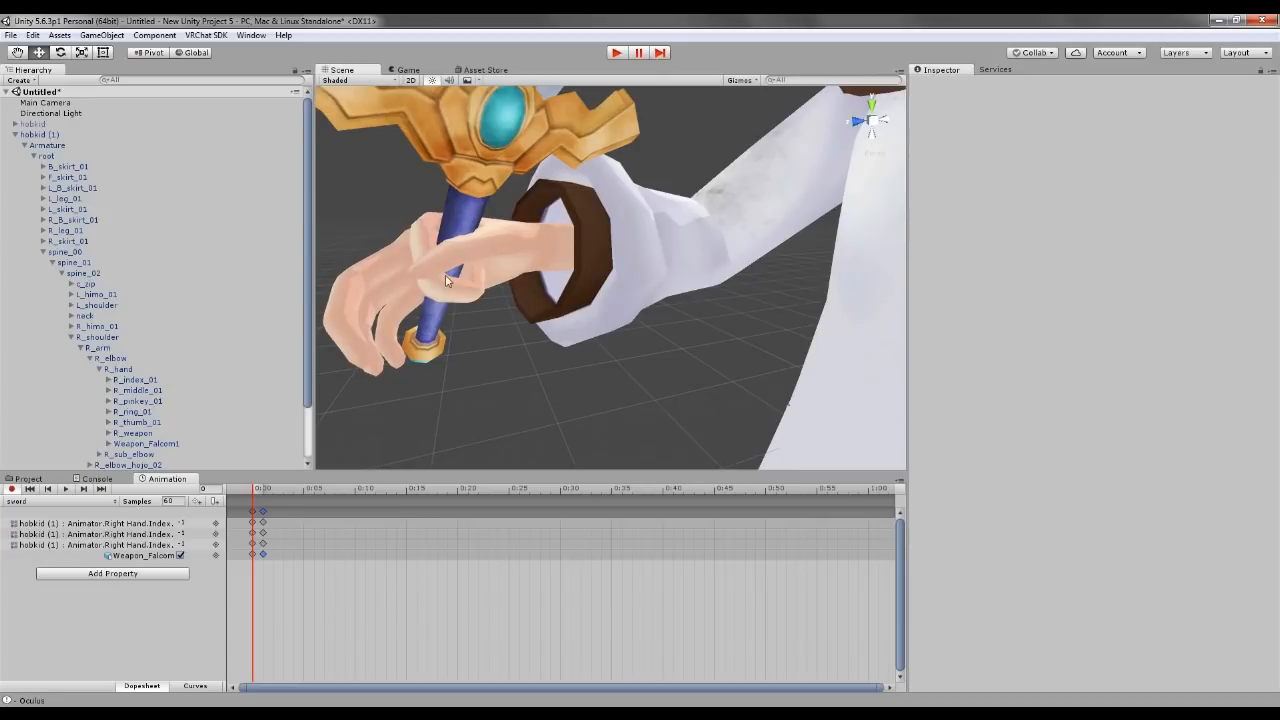
alt+drag(588, 307, 624, 316)
Step: Add the Animator property Right Hand.Middle.1 Stretched to the sword clip
click(132, 574)
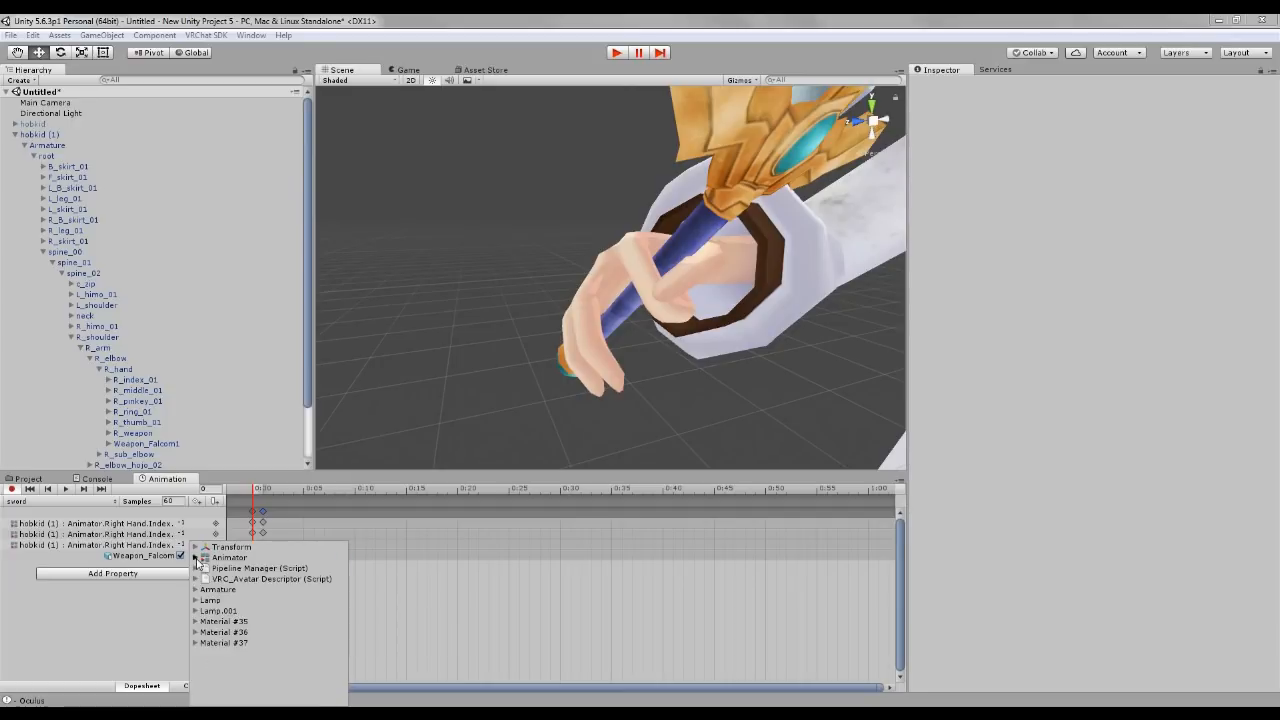
click(197, 559)
drag(342, 566, 347, 636)
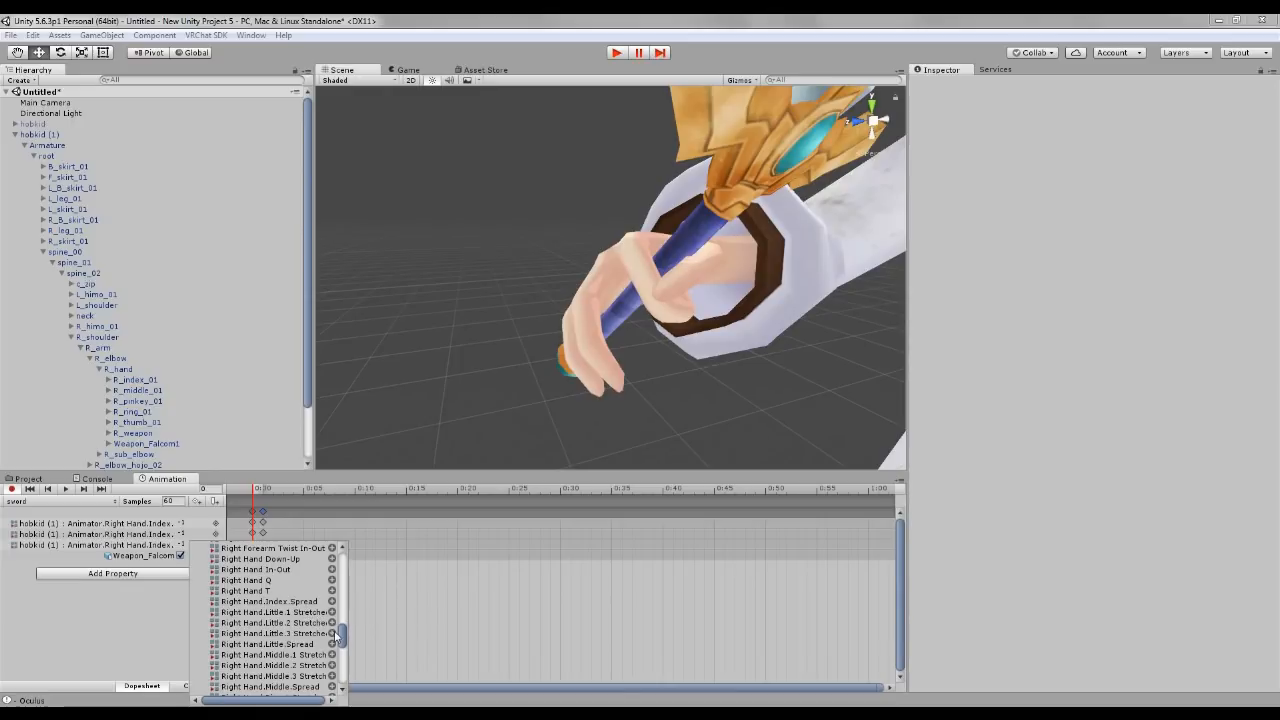
scroll(346, 641, down, 1)
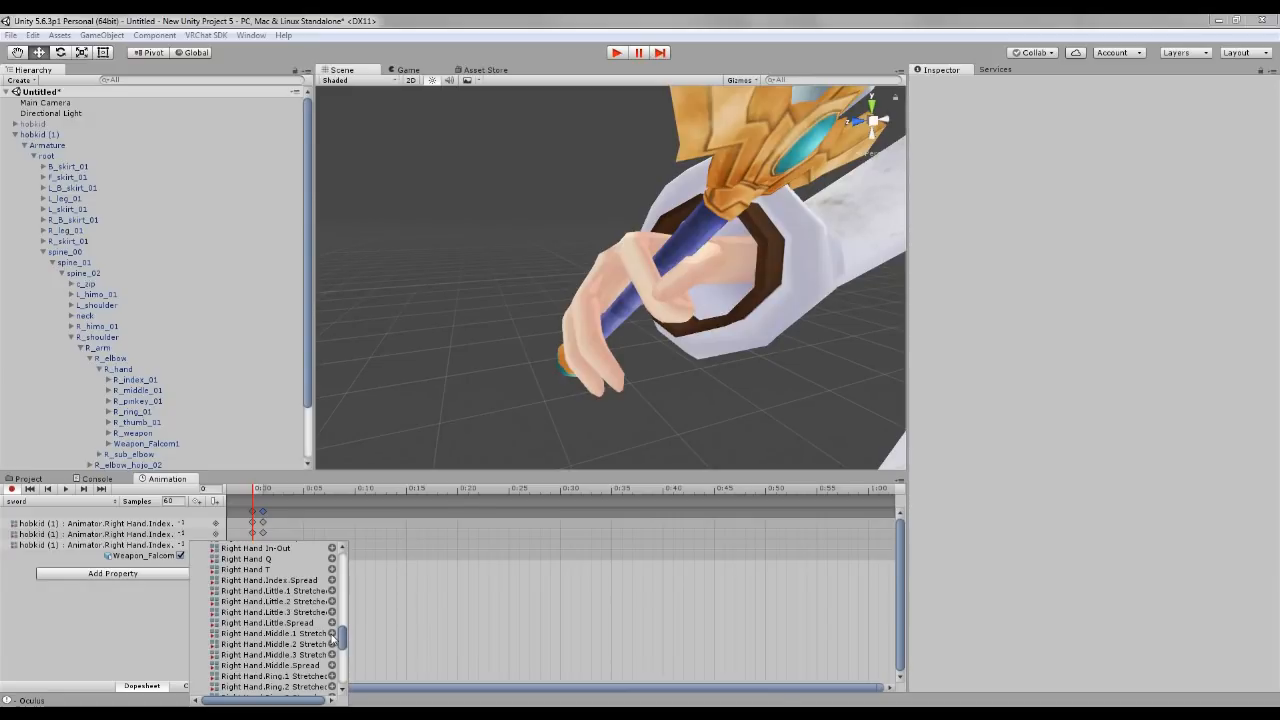
click(333, 641)
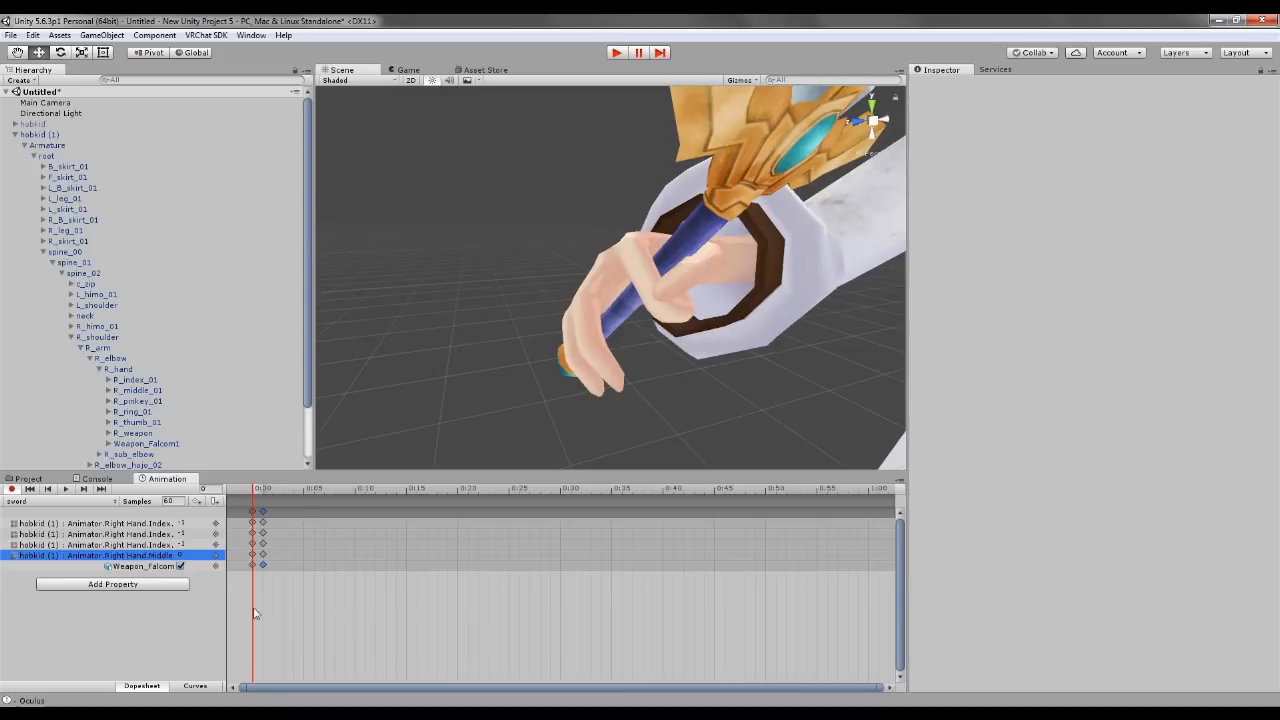
Step: Add the Animator property Right Hand.Middle.2 Stretched to the sword clip
click(169, 588)
click(196, 560)
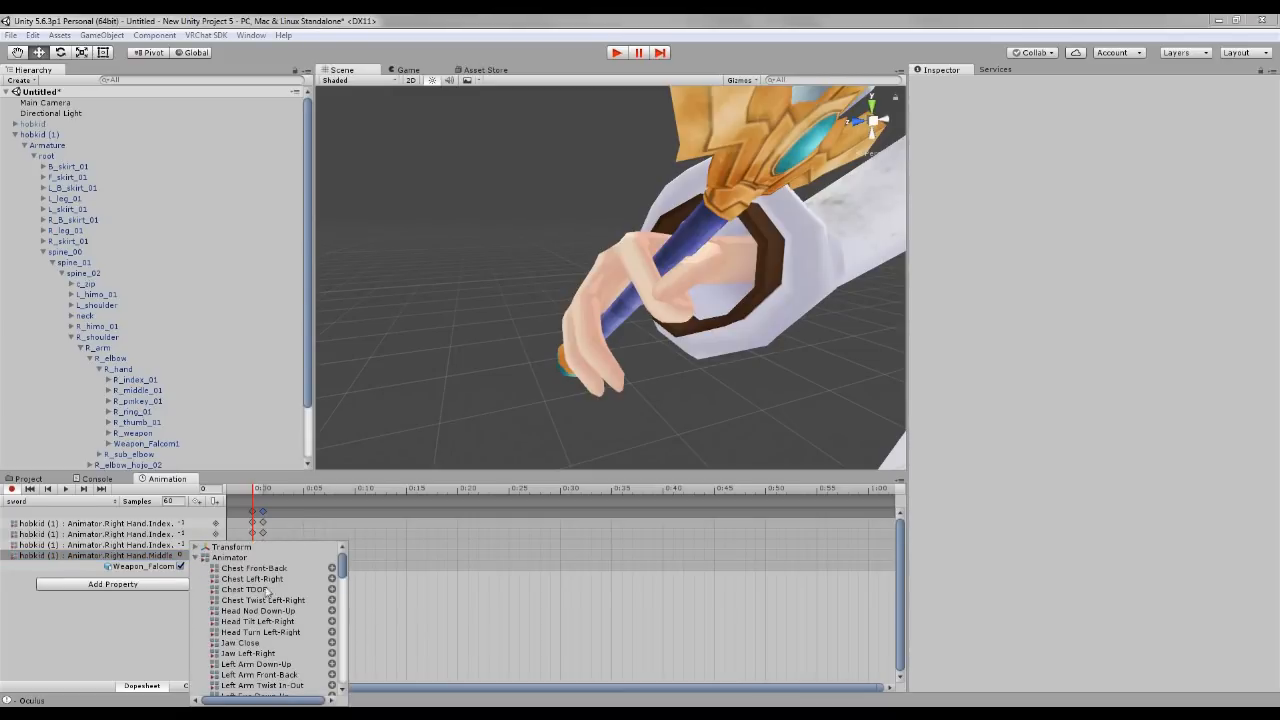
drag(341, 578, 362, 639)
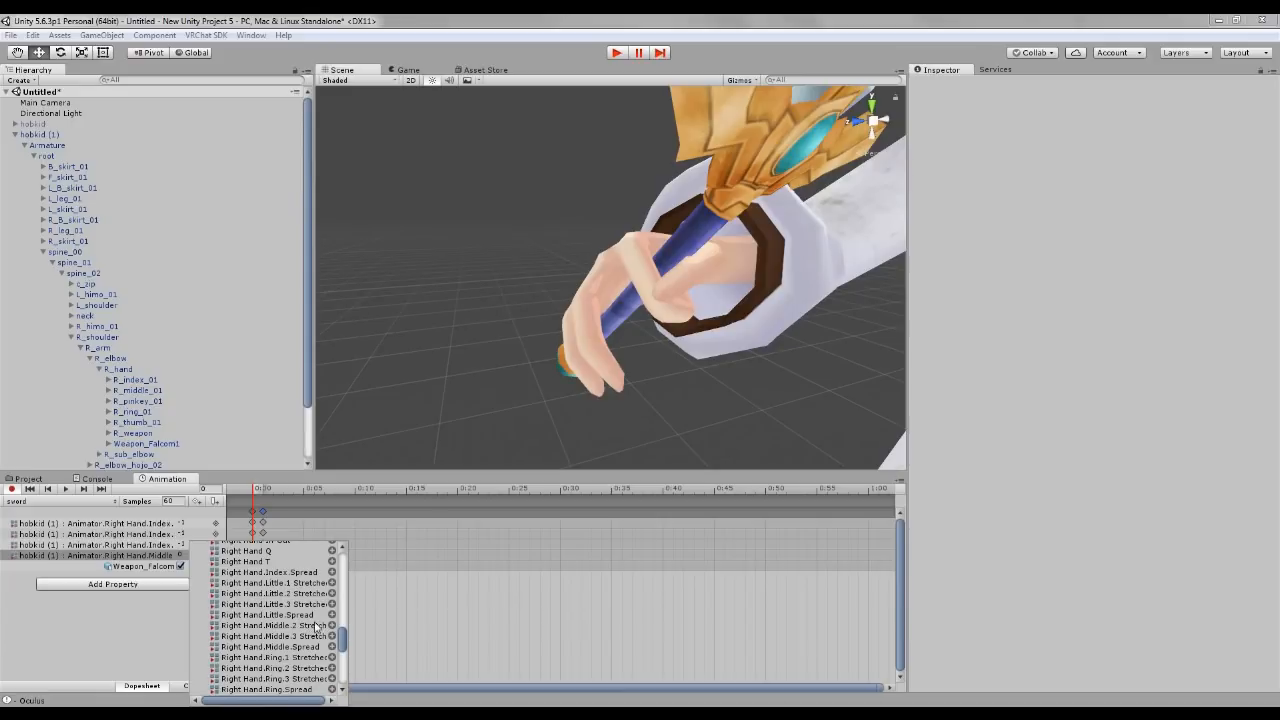
click(334, 625)
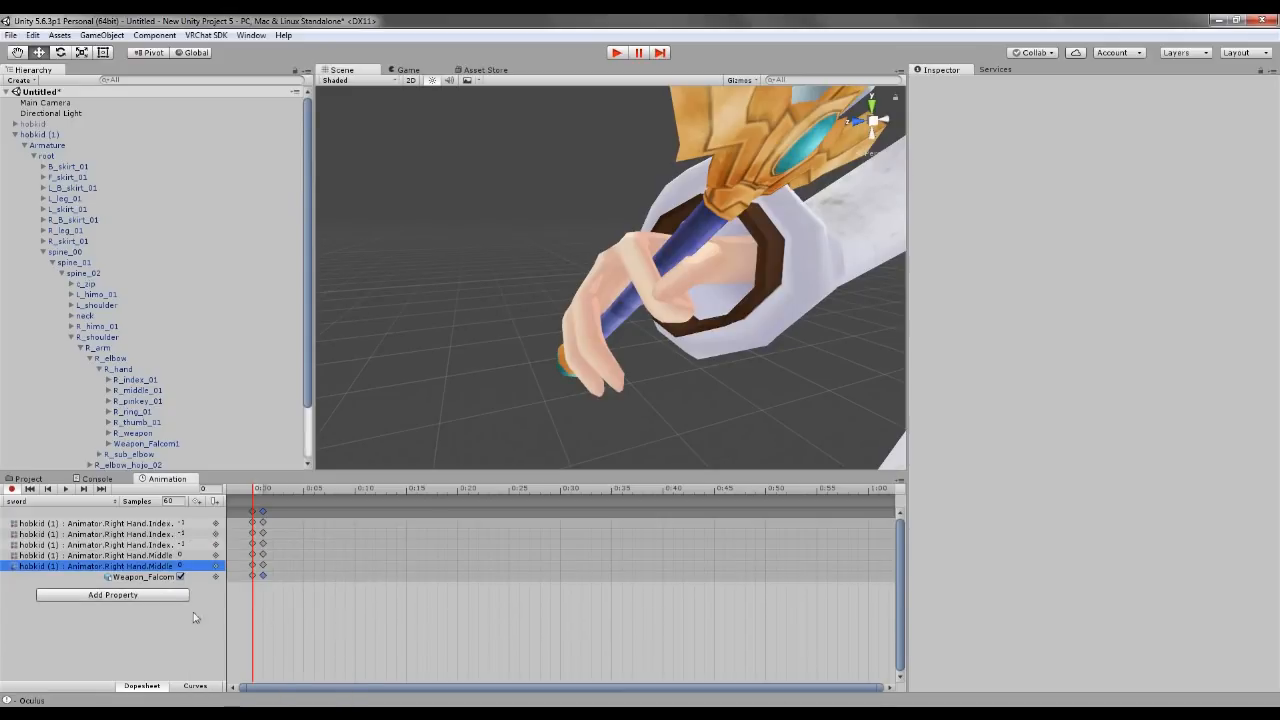
Step: Add the Animator property Right Hand.Middle.3 Stretched to the sword clip
click(160, 597)
click(196, 557)
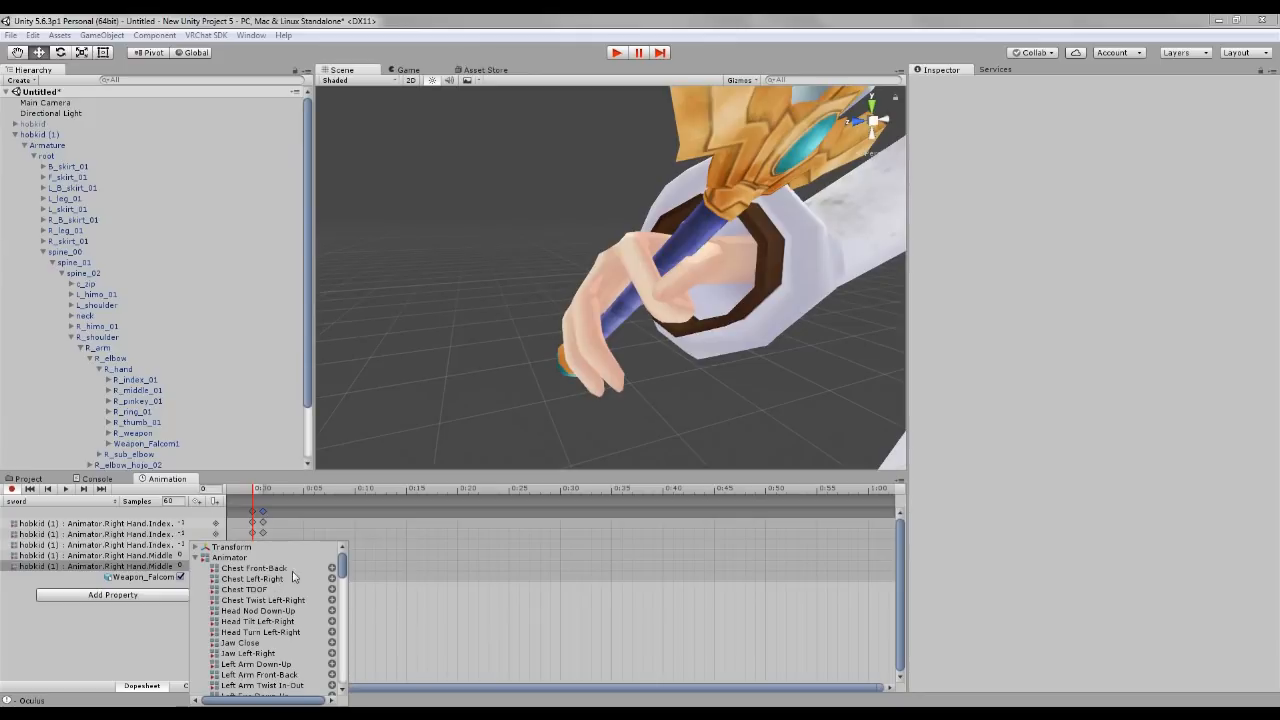
drag(340, 568, 346, 644)
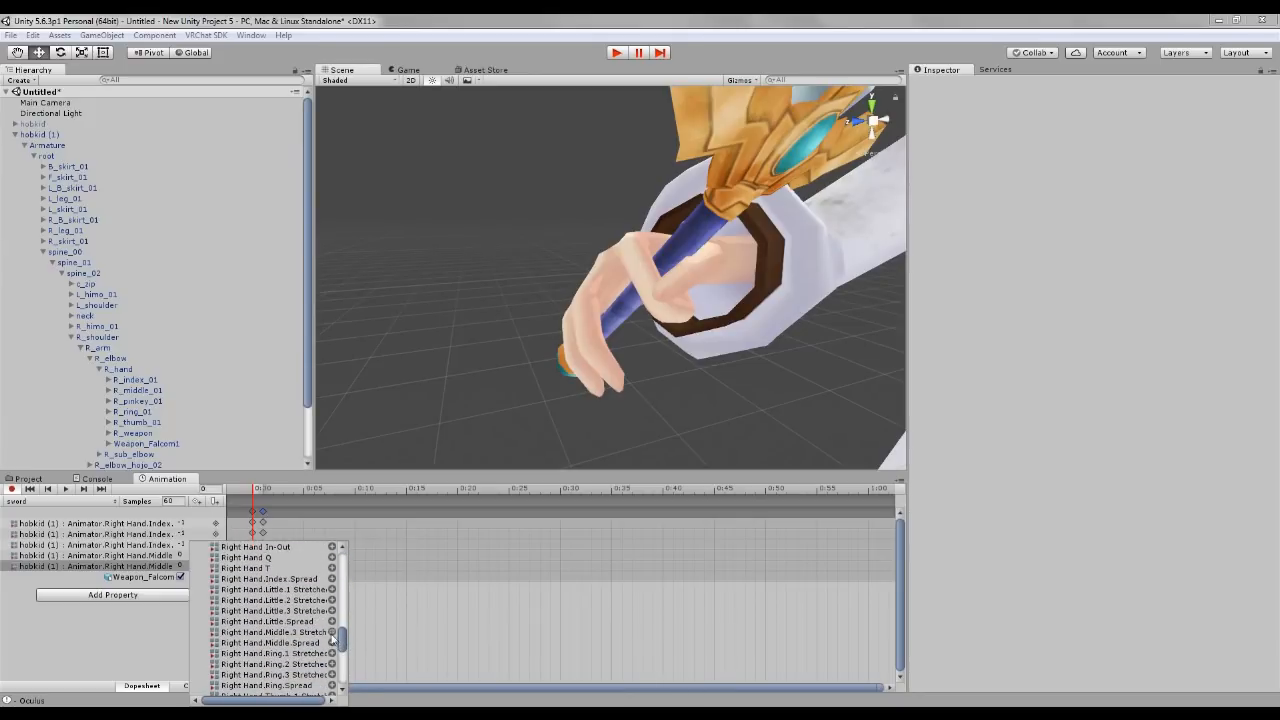
click(331, 633)
Step: Set all three Right Hand.Middle Stretched values to -1 at frame 0 and check the middle finger's grip on the handle
click(186, 554)
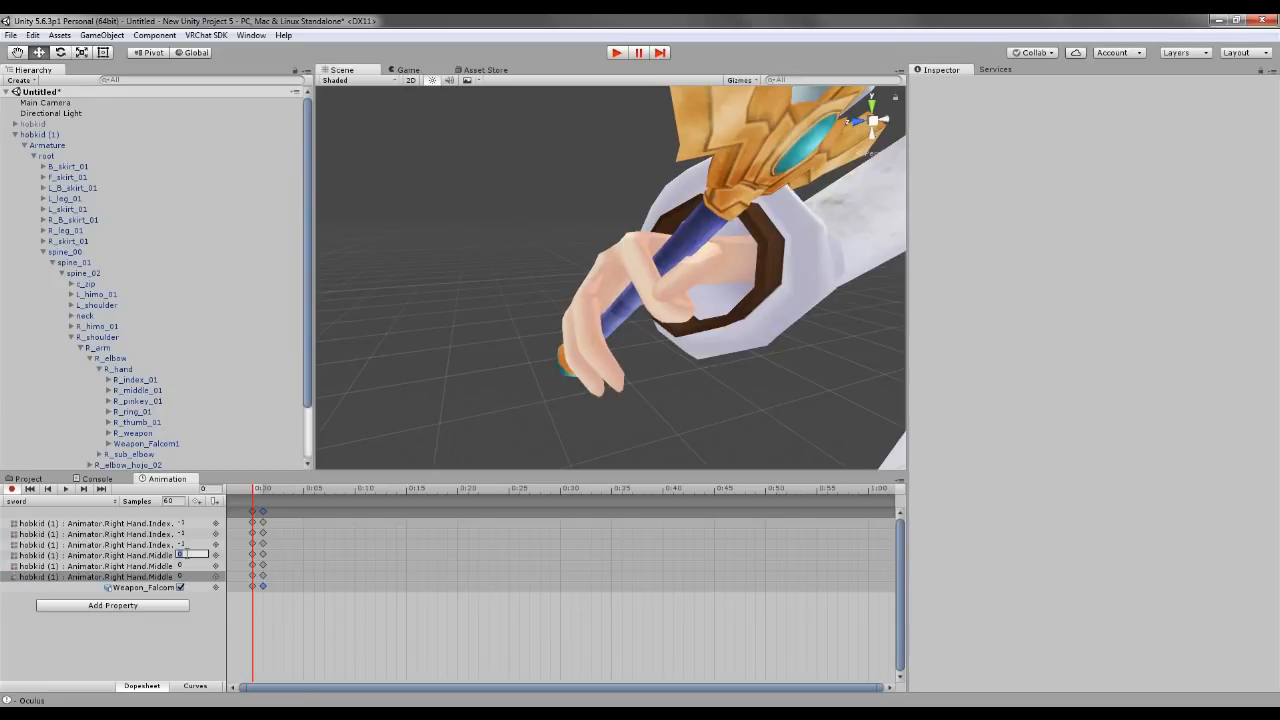
text(-1)
click(195, 566)
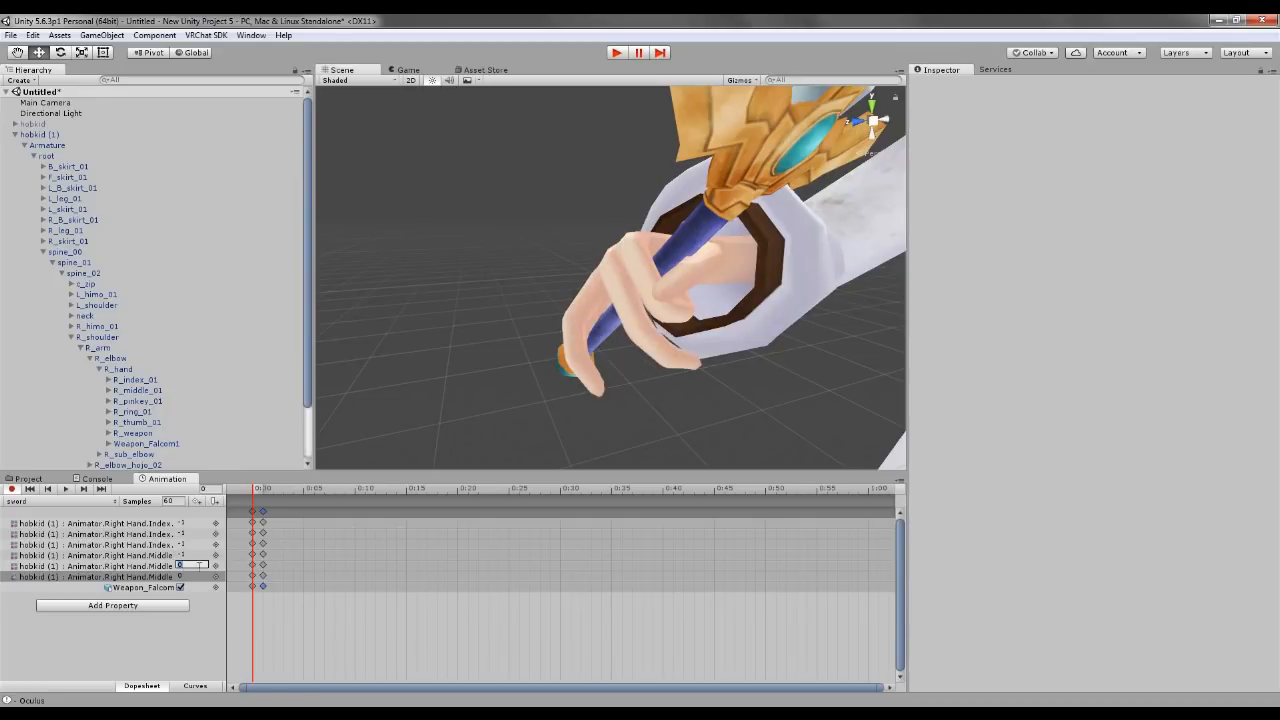
text(-1)
click(195, 577)
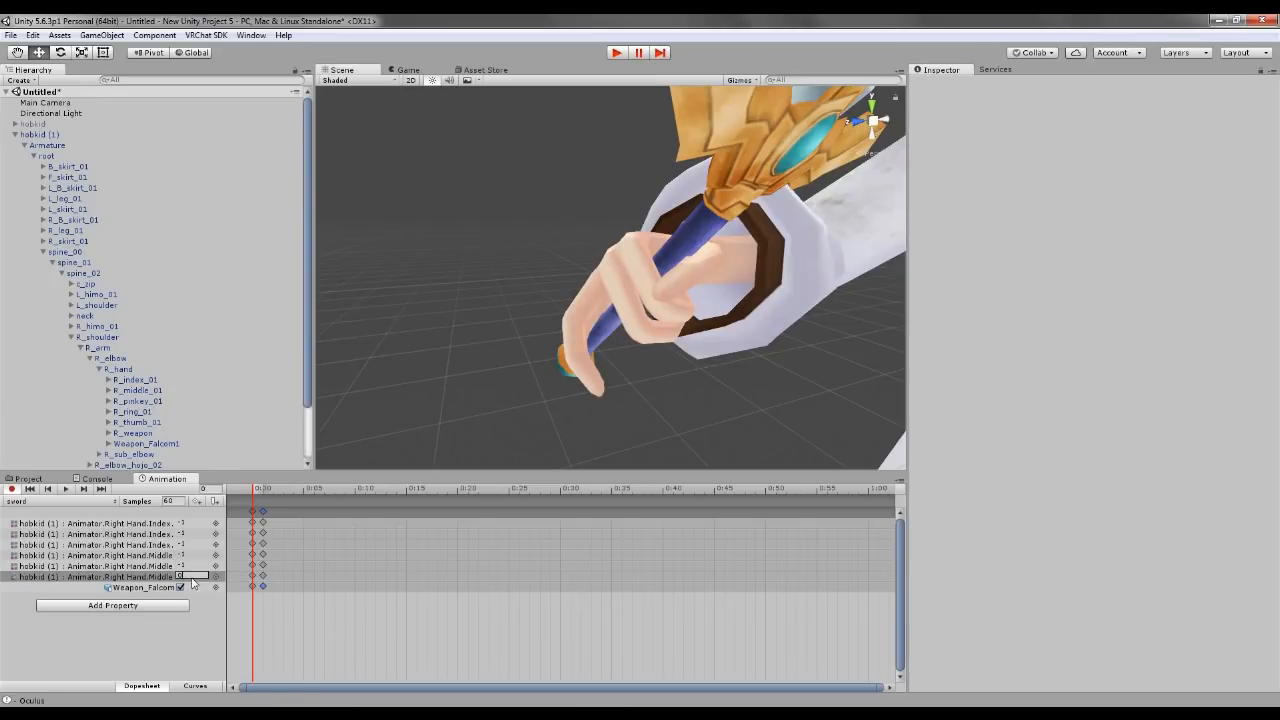
alt+drag(524, 401, 660, 363)
scroll(563, 429, up, 5)
scroll(654, 381, up, 3)
scroll(654, 381, down, 2)
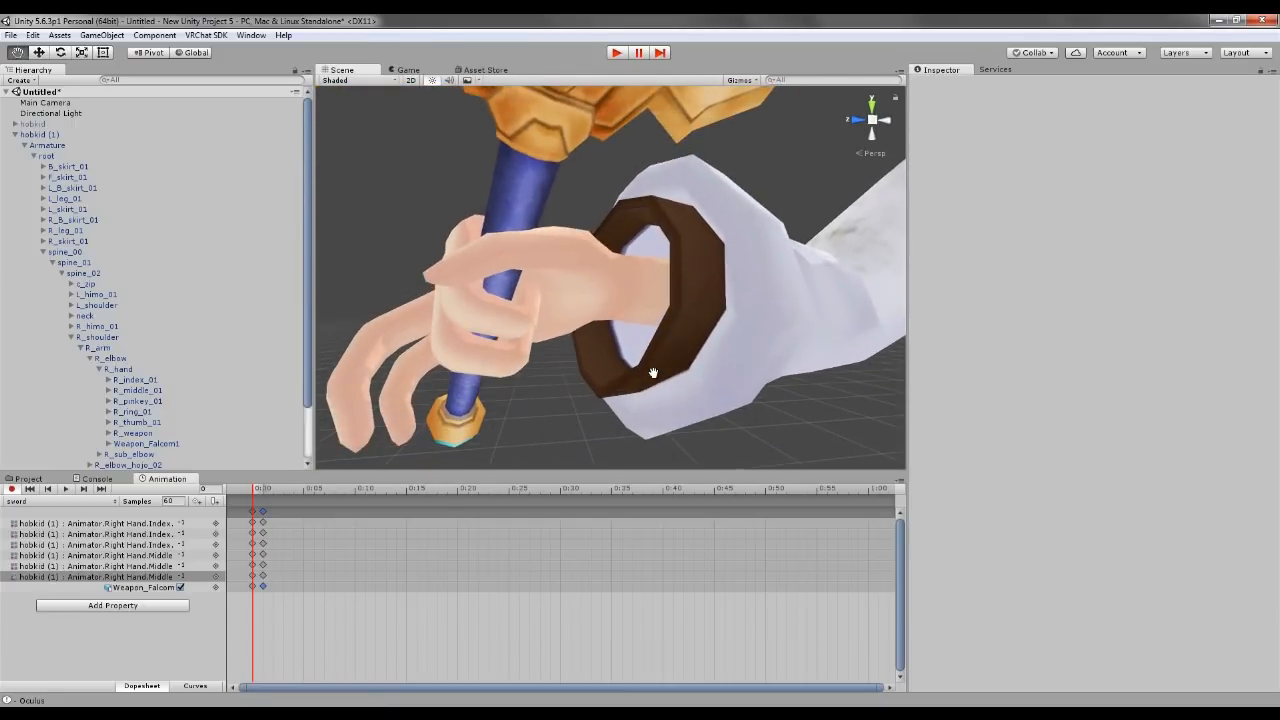
click(194, 578)
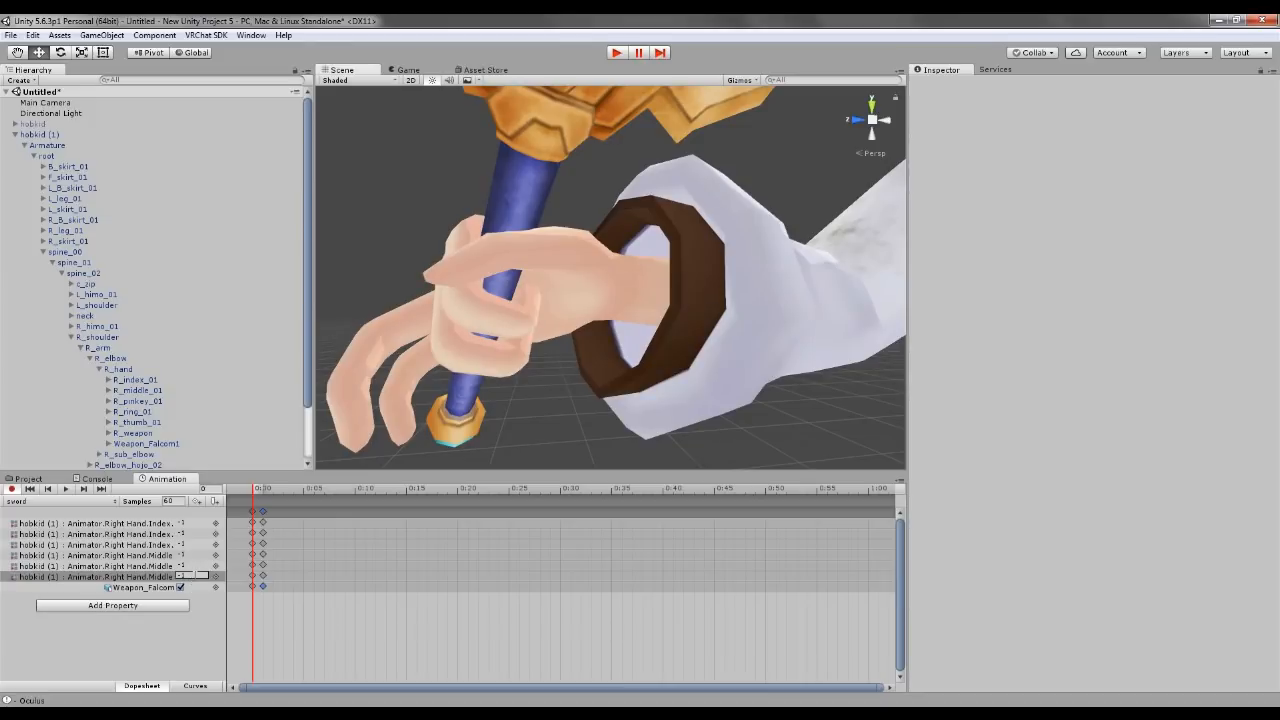
Step: Add the Animator property Right Hand.Ring.1 Stretched to the sword clip
click(143, 606)
click(197, 558)
drag(341, 566, 348, 643)
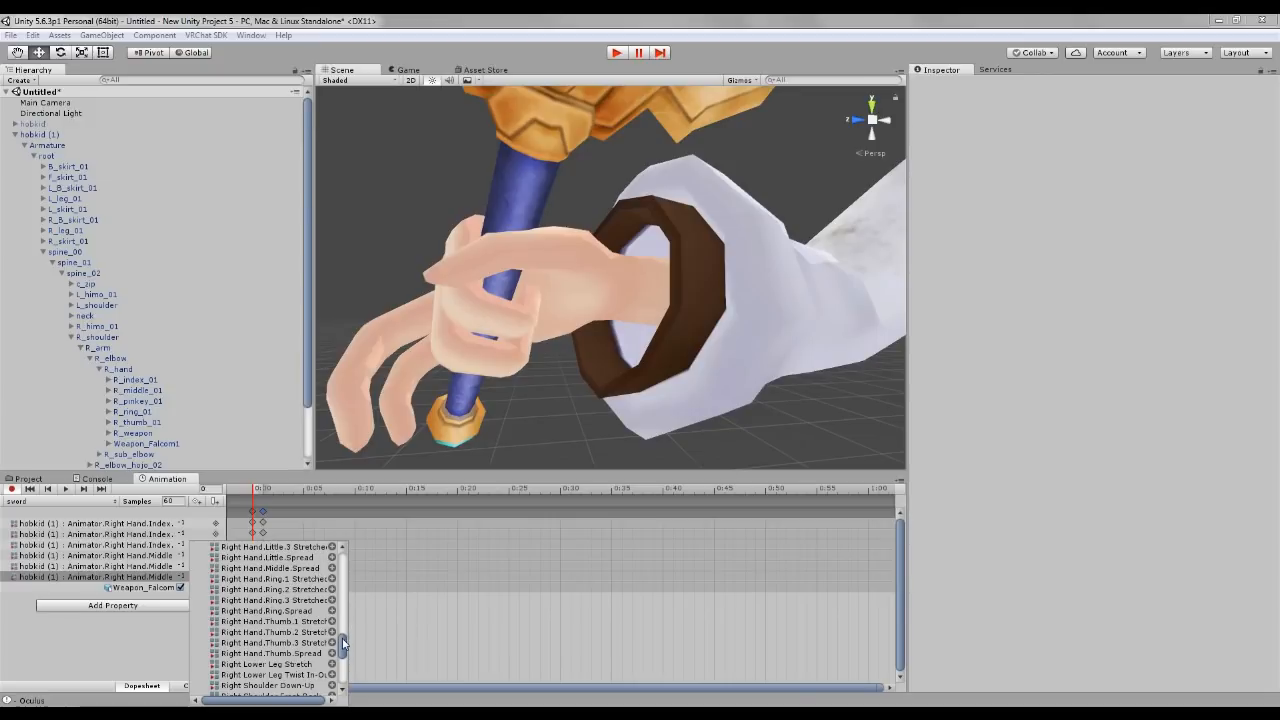
drag(343, 644, 343, 640)
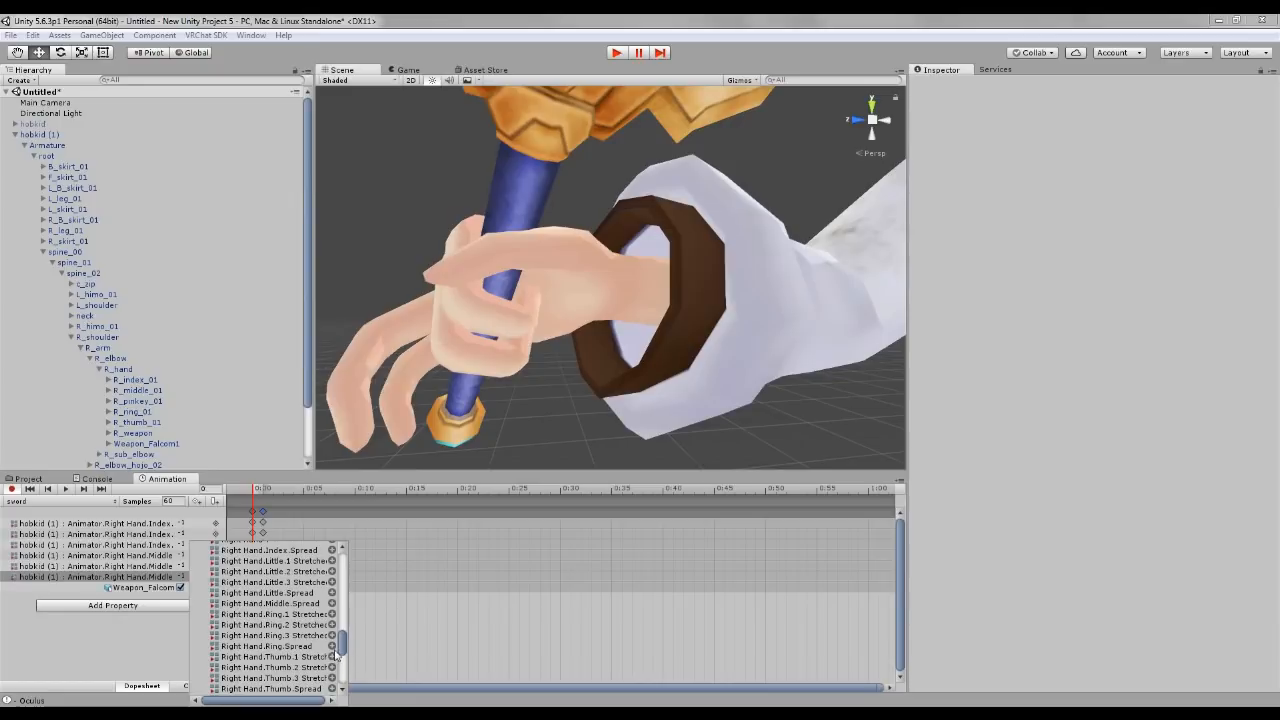
click(333, 615)
Step: Add the Animator property Right Hand.Ring.2 Stretched to the sword clip
click(113, 616)
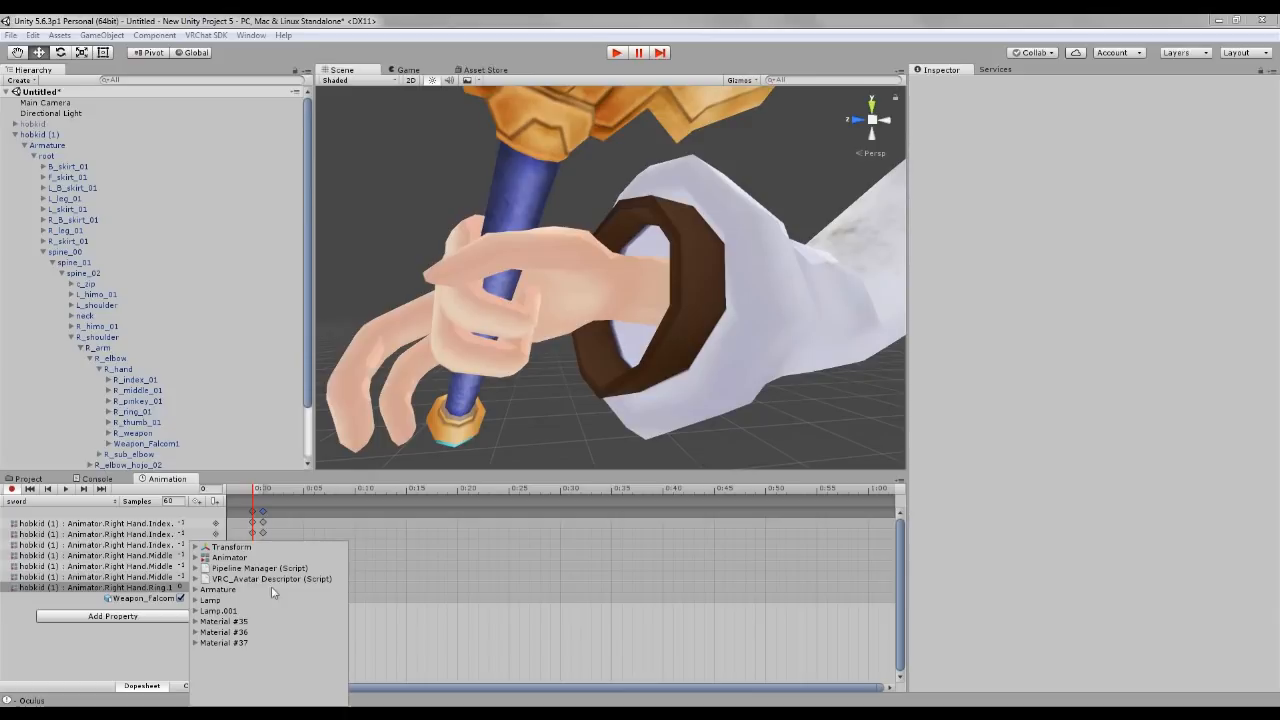
click(198, 557)
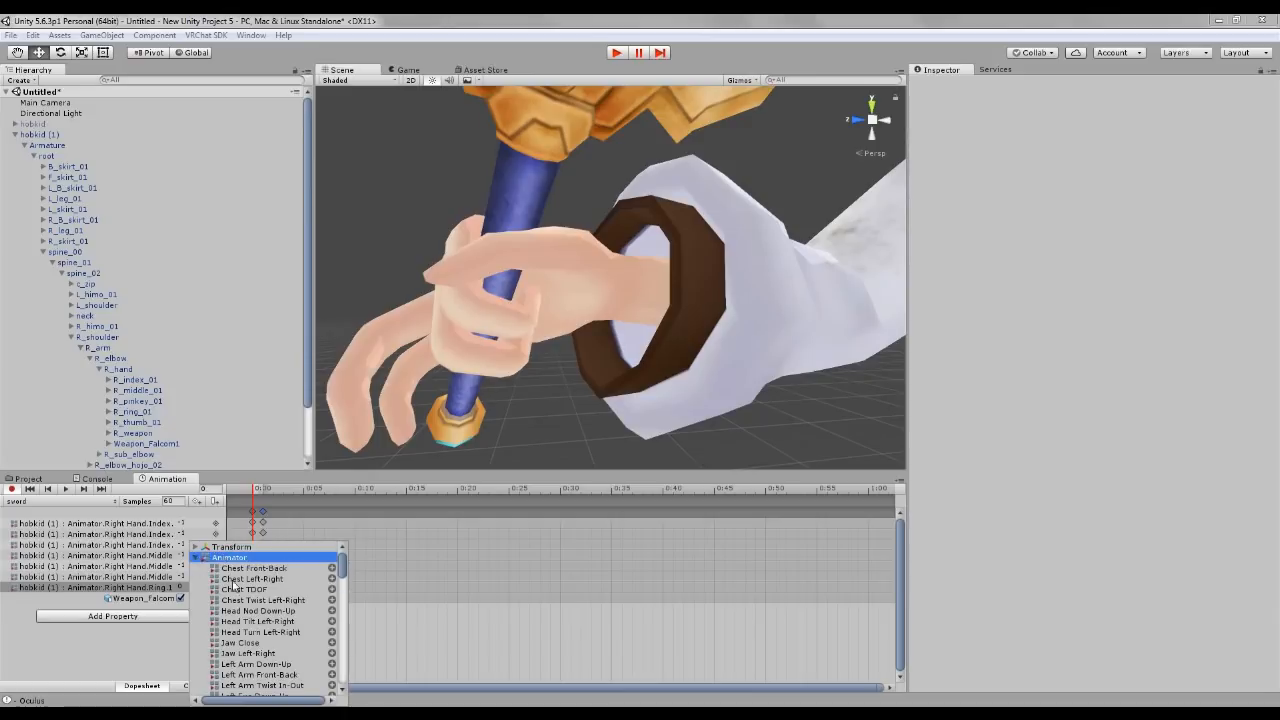
drag(337, 571, 347, 650)
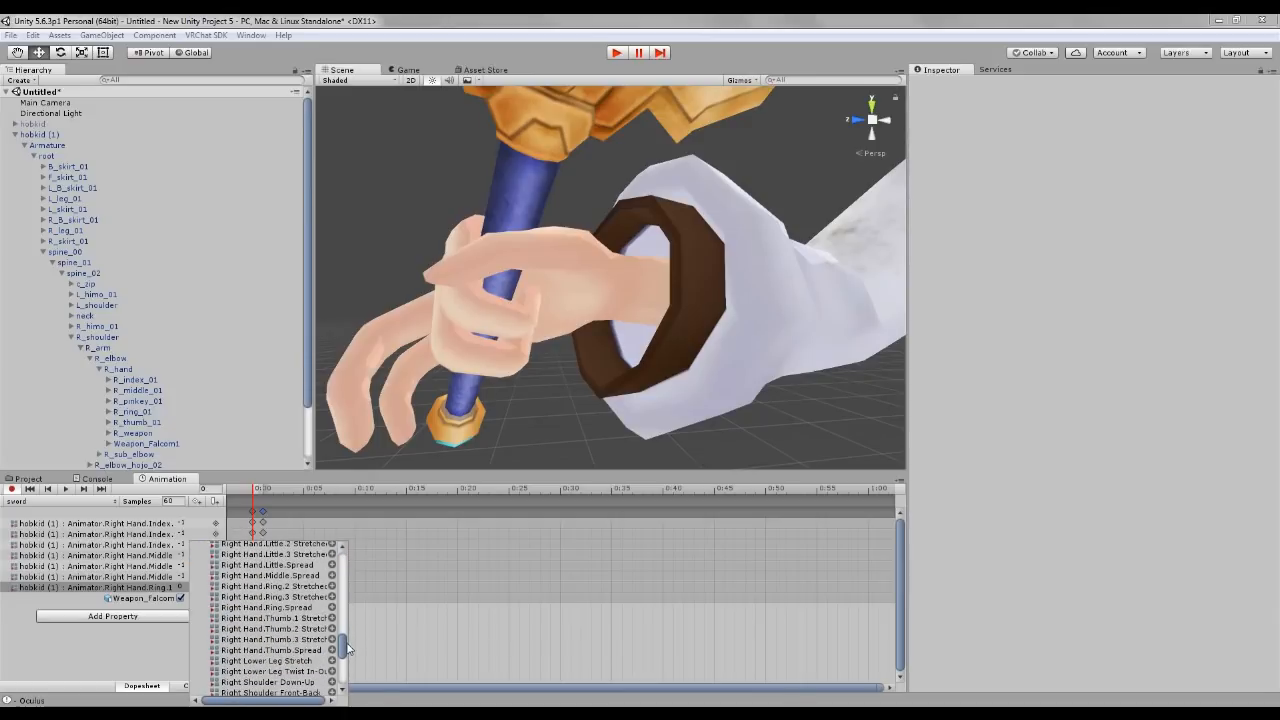
click(332, 586)
Step: Add the Animator property Right Hand.Ring.3 Stretched to the sword clip
click(182, 626)
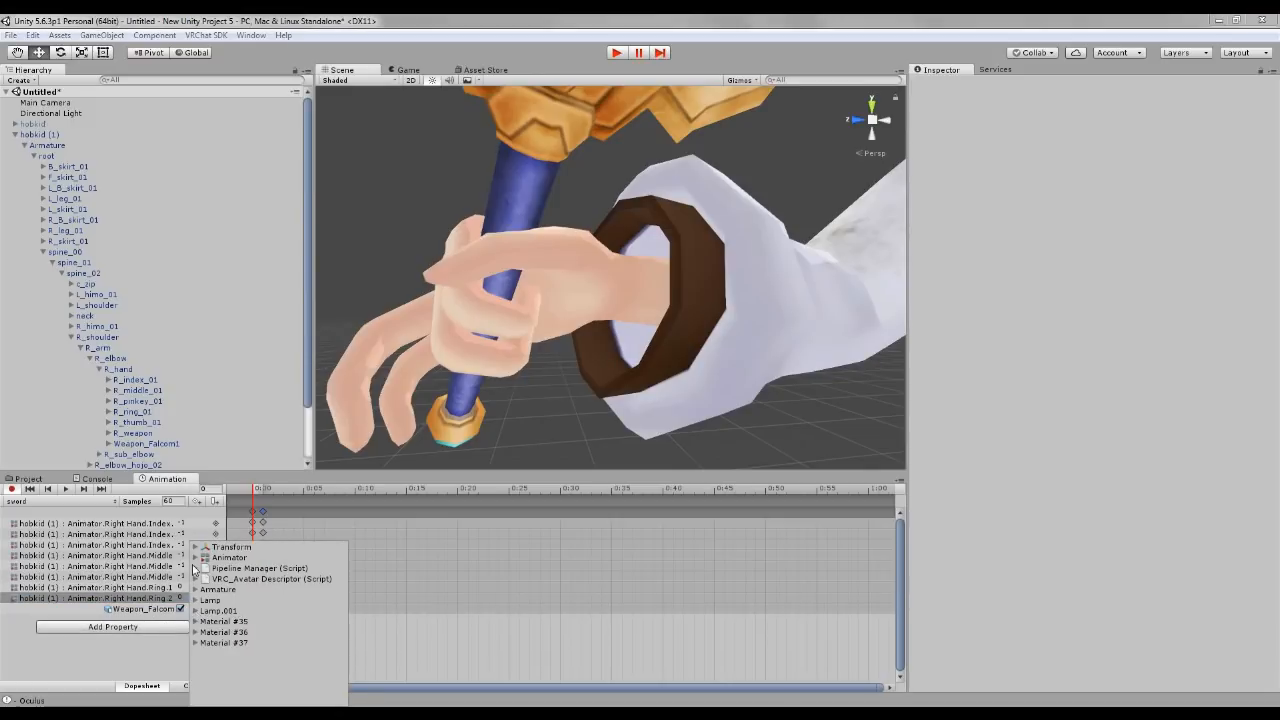
click(195, 557)
drag(338, 565, 349, 646)
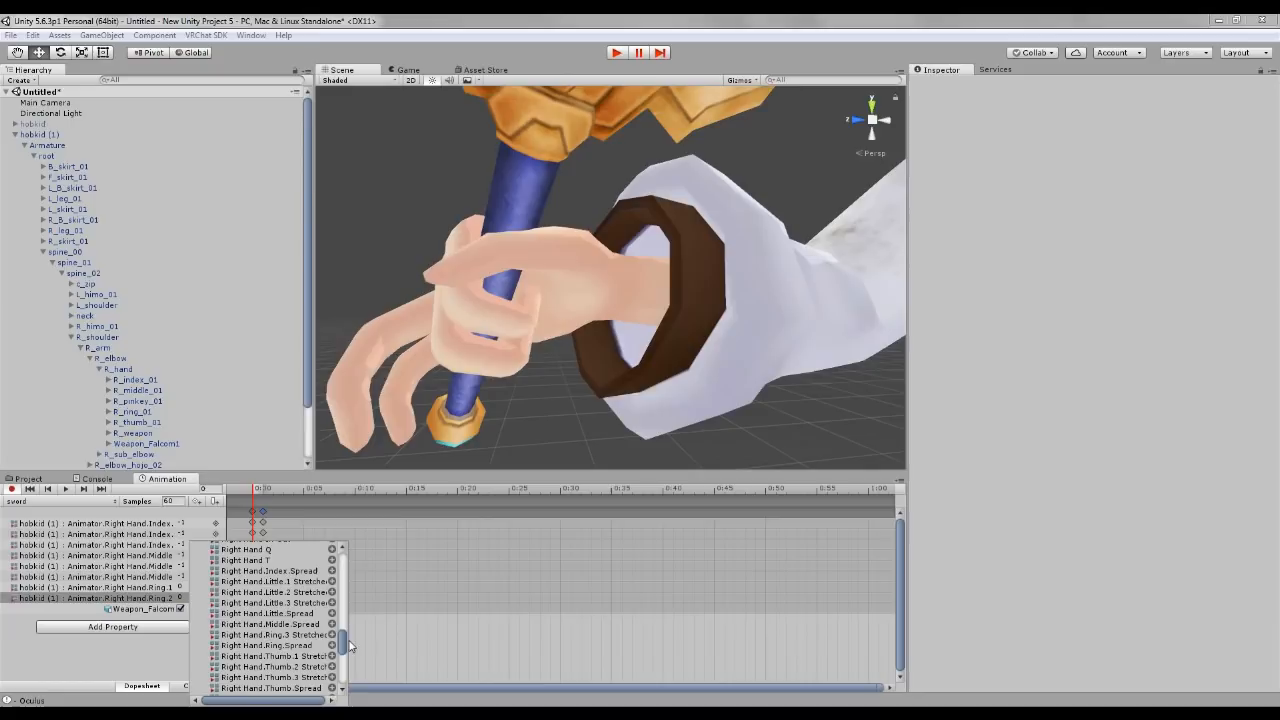
click(332, 634)
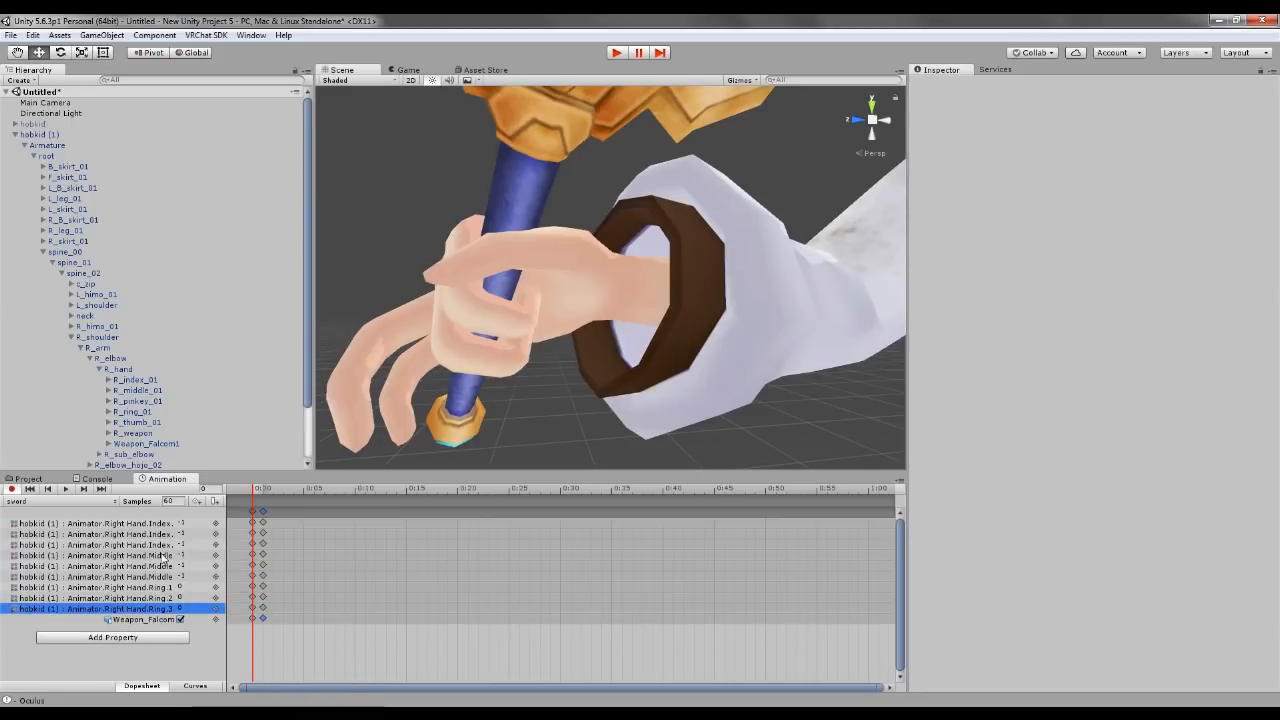
Step: Add the Animator property Right Hand.Little.1 Stretched to the sword clip
click(112, 637)
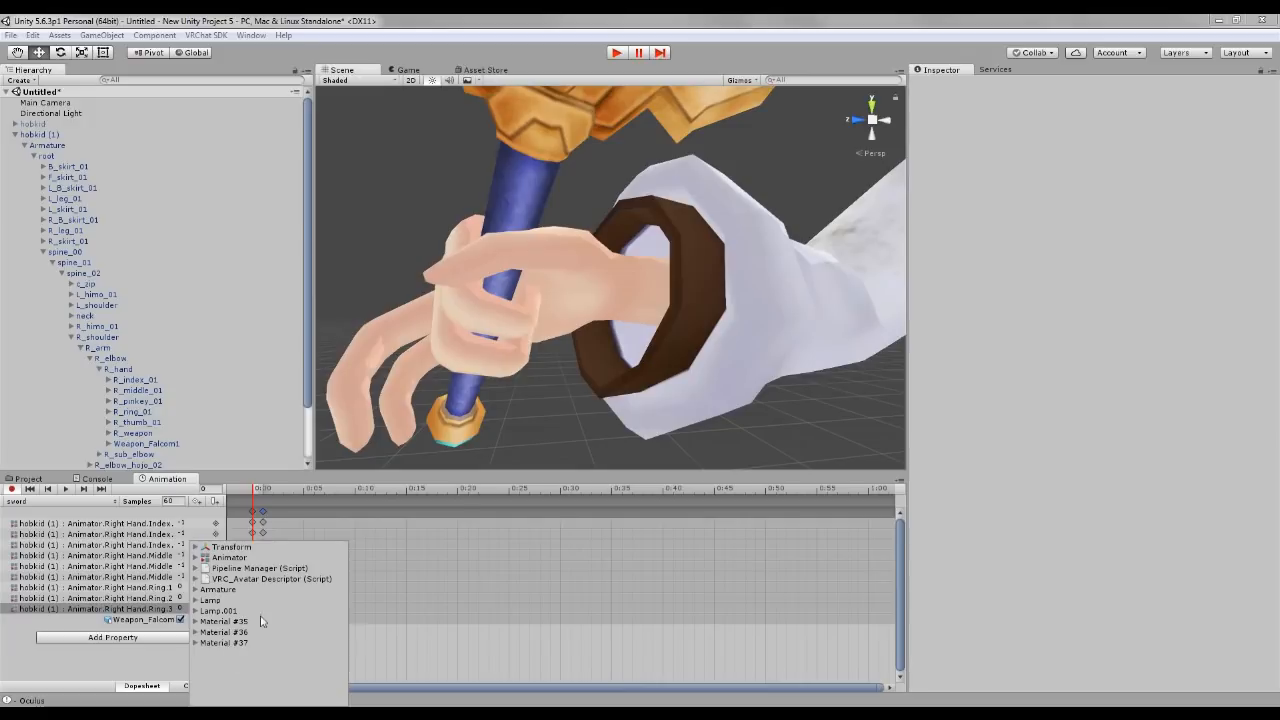
click(197, 557)
drag(343, 576, 347, 648)
click(332, 643)
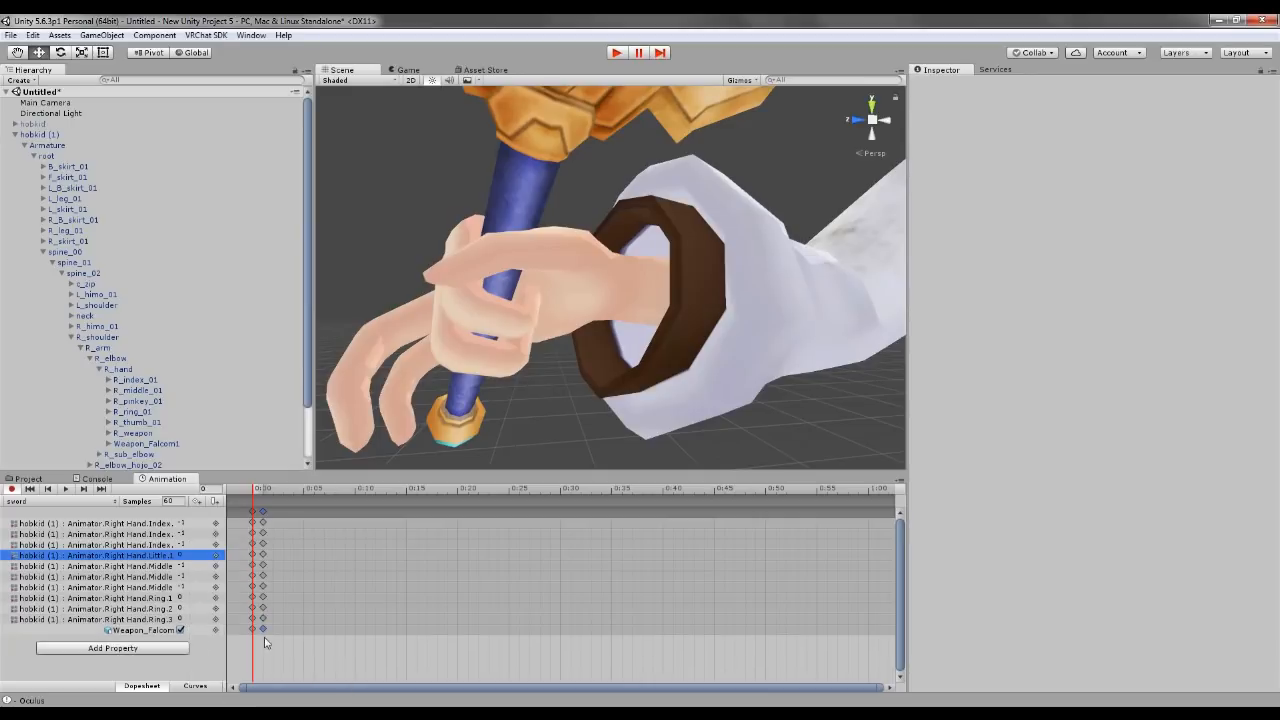
Step: Add the Animator property Right Hand.Little.2 Stretched to the sword clip
click(148, 648)
click(204, 557)
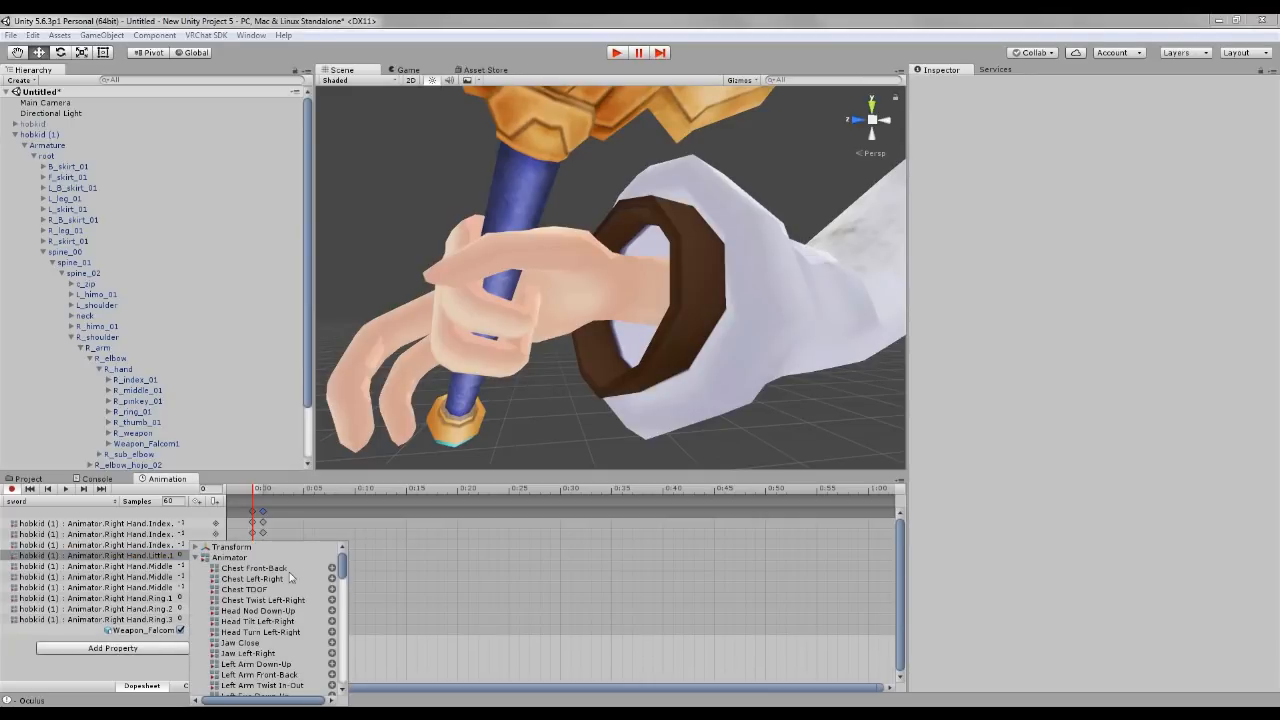
drag(341, 571, 341, 630)
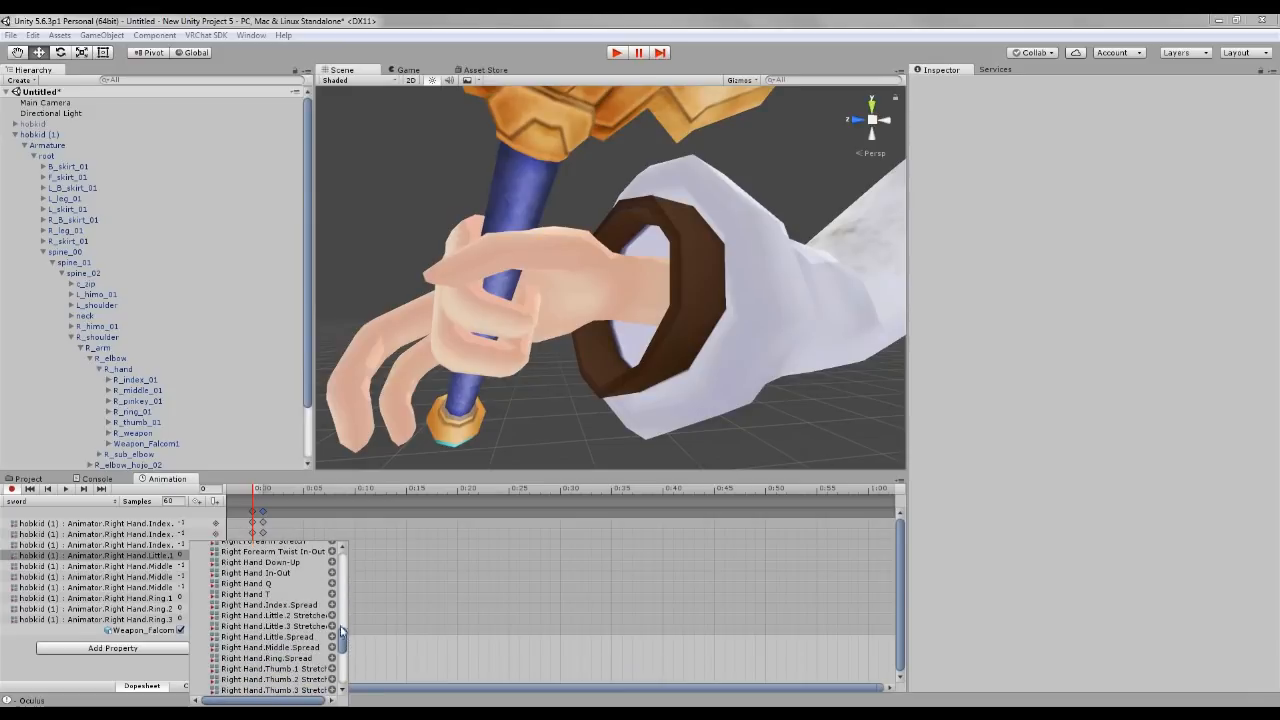
click(332, 615)
Step: Add the Animator property Right Hand.Little.3 Stretched to the sword clip
click(146, 659)
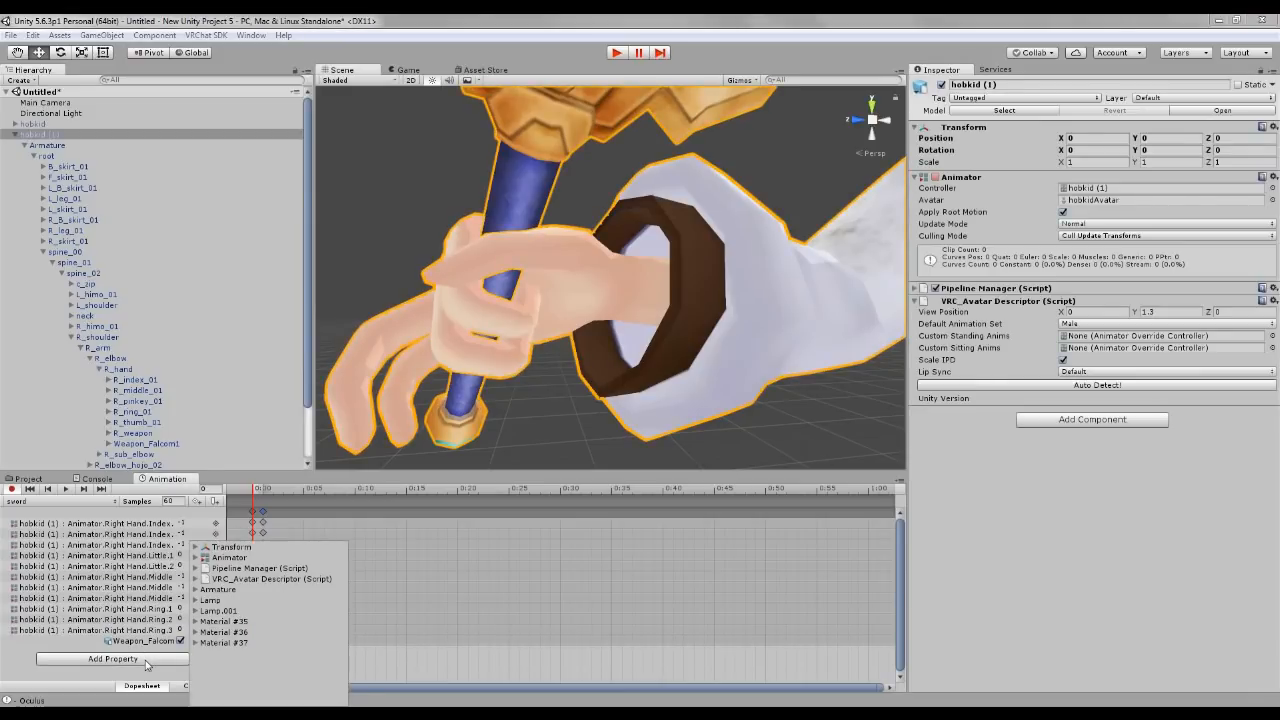
click(195, 558)
drag(341, 568, 351, 646)
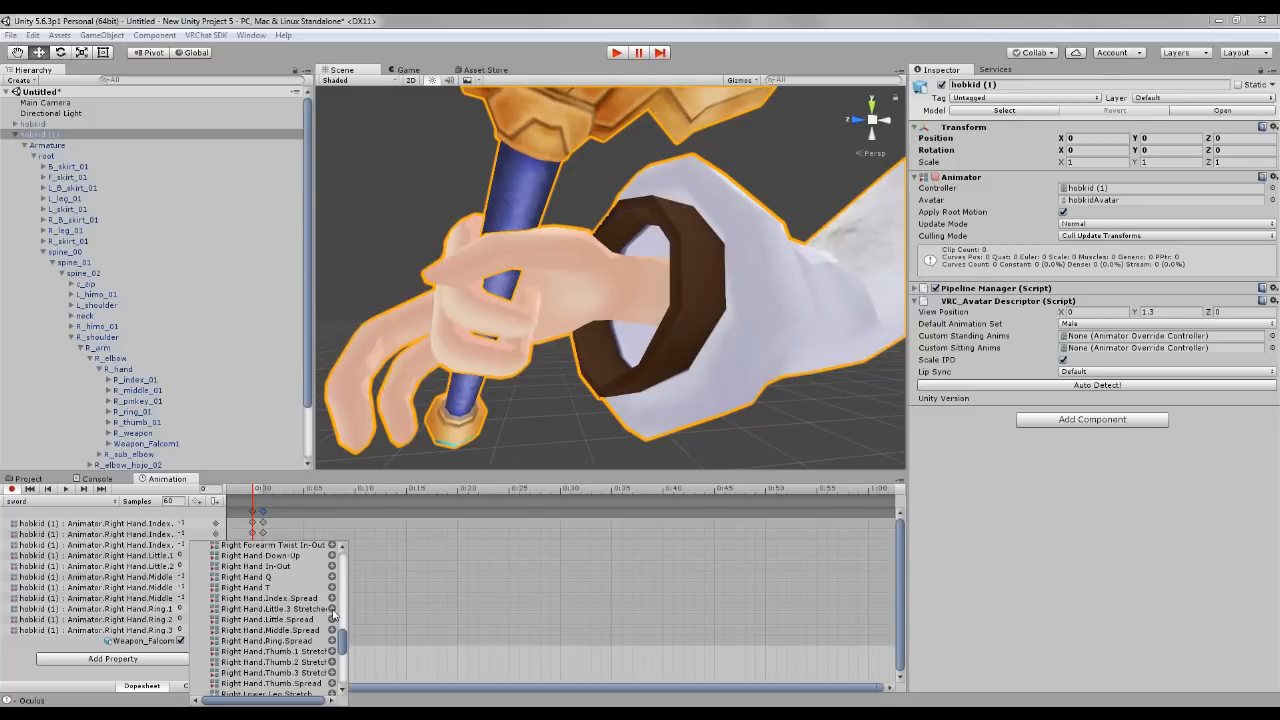
click(334, 610)
Step: Set all three Right Hand.Little Stretched values to -1 at frame 0 and check the little finger's curl
drag(502, 380, 531, 400)
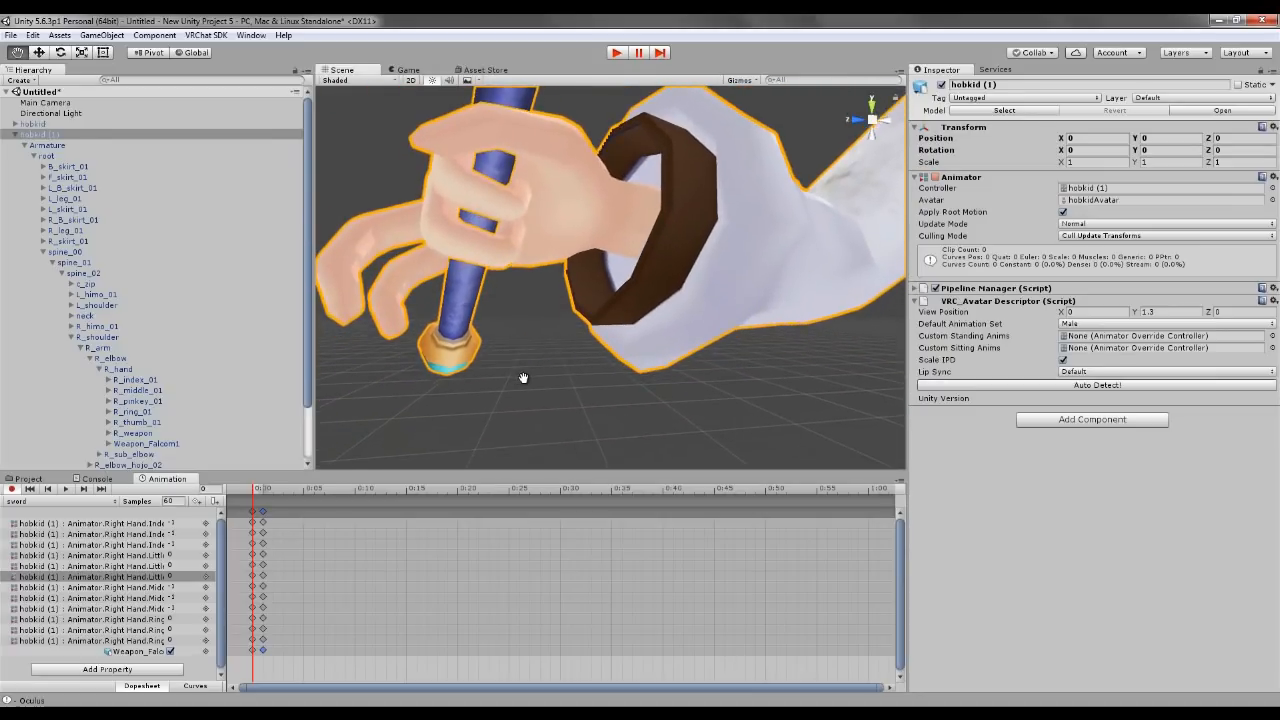
middle_drag(531, 400, 527, 394)
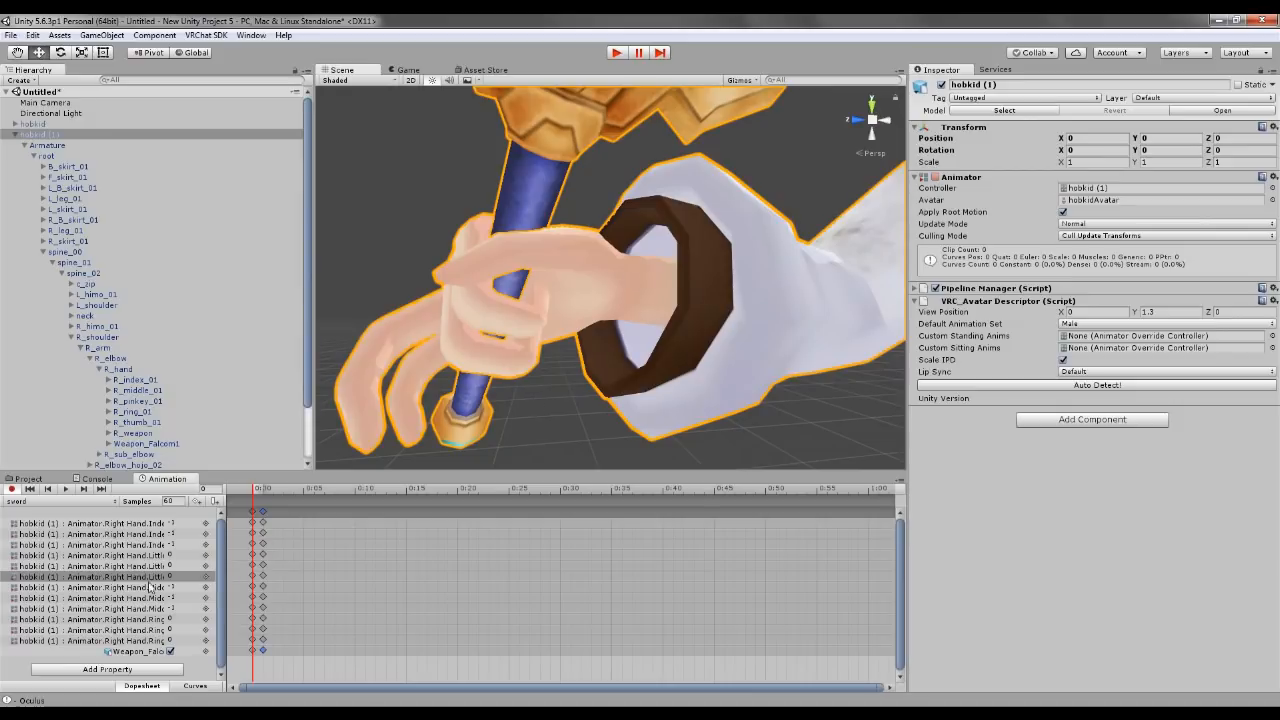
click(222, 551)
click(181, 555)
click(182, 566)
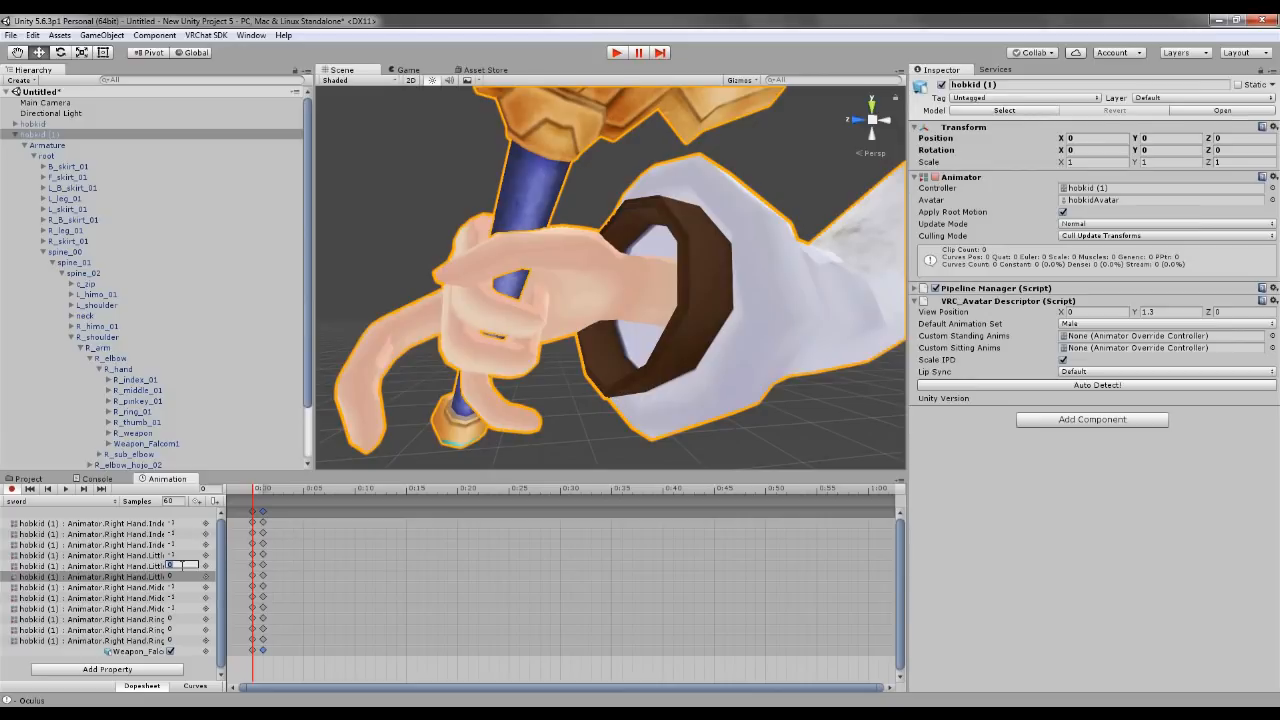
text(-1)
click(172, 577)
text(-1)
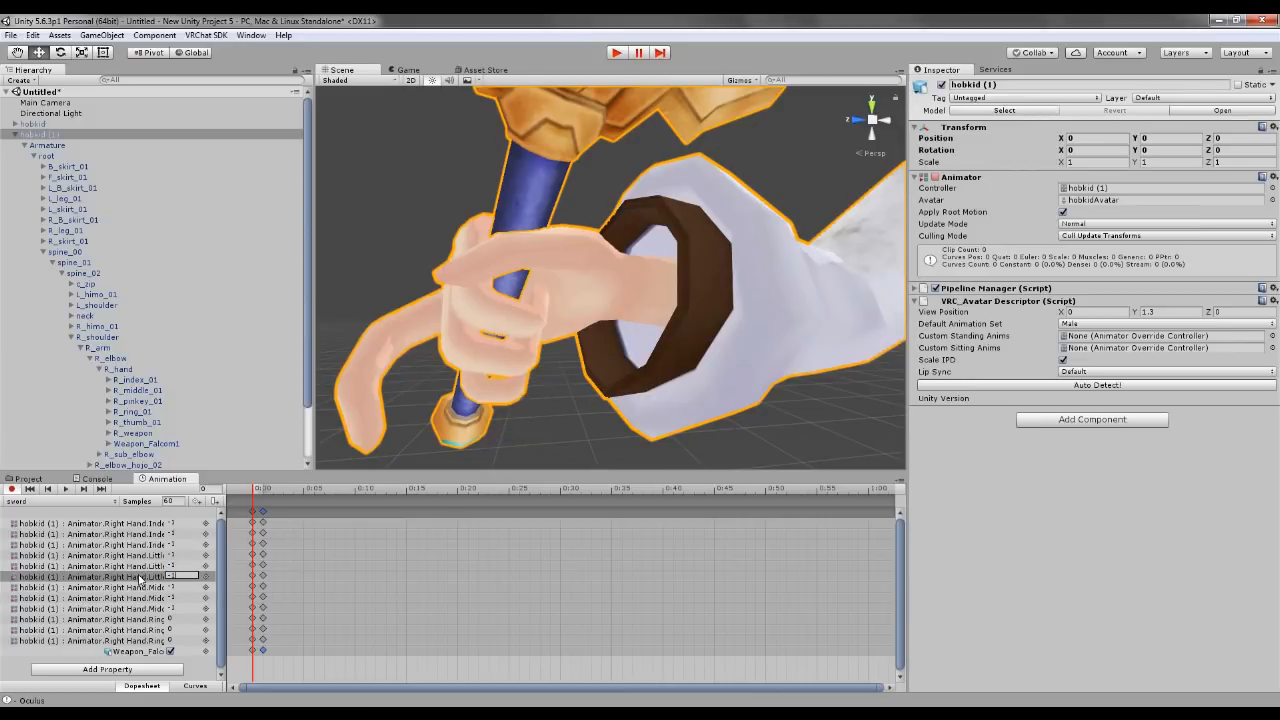
middle_drag(520, 431, 559, 381)
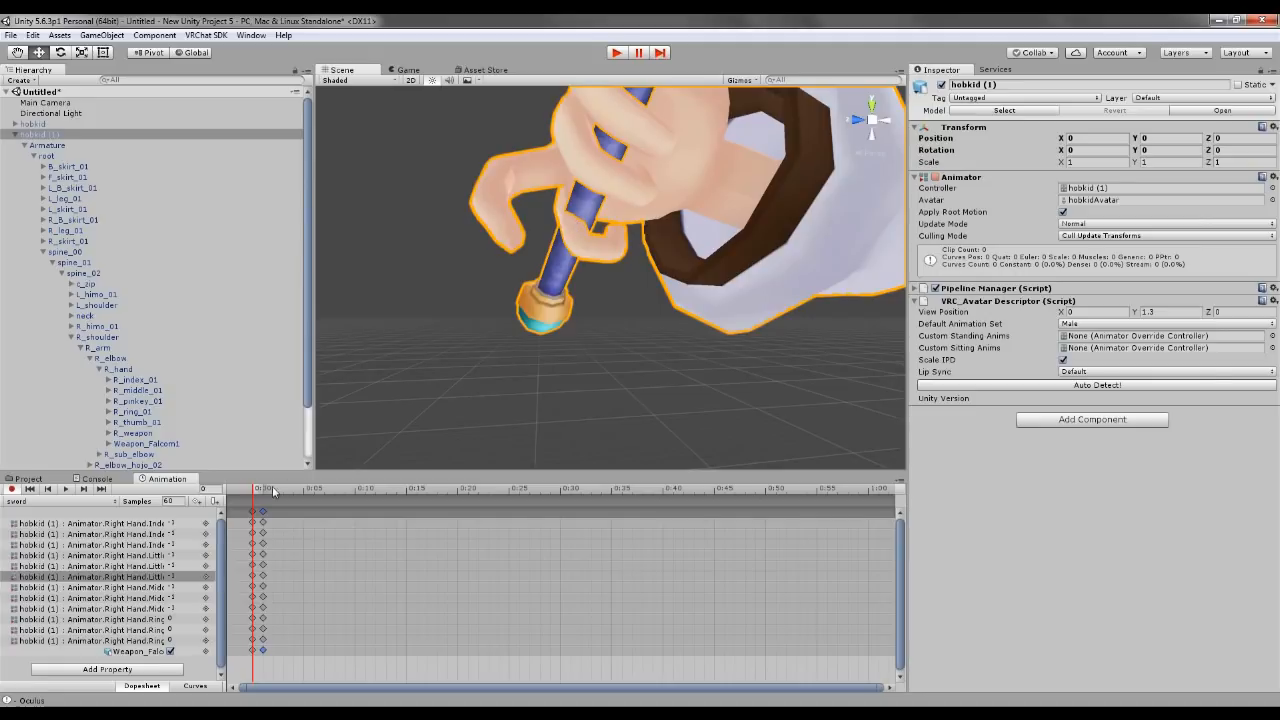
Step: Widen the animation property list to show the full property names and re-enter Right Hand.Little.3 Stretched as -1
click(172, 566)
drag(226, 566, 266, 566)
click(179, 556)
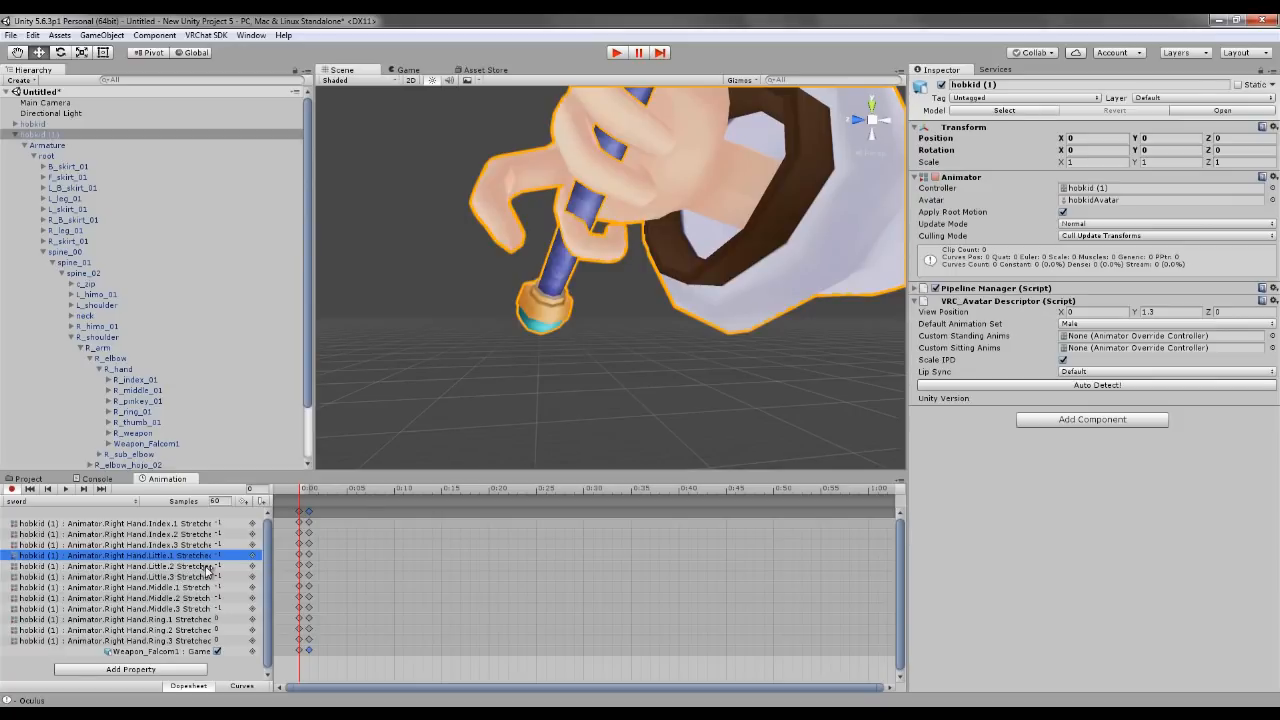
click(222, 578)
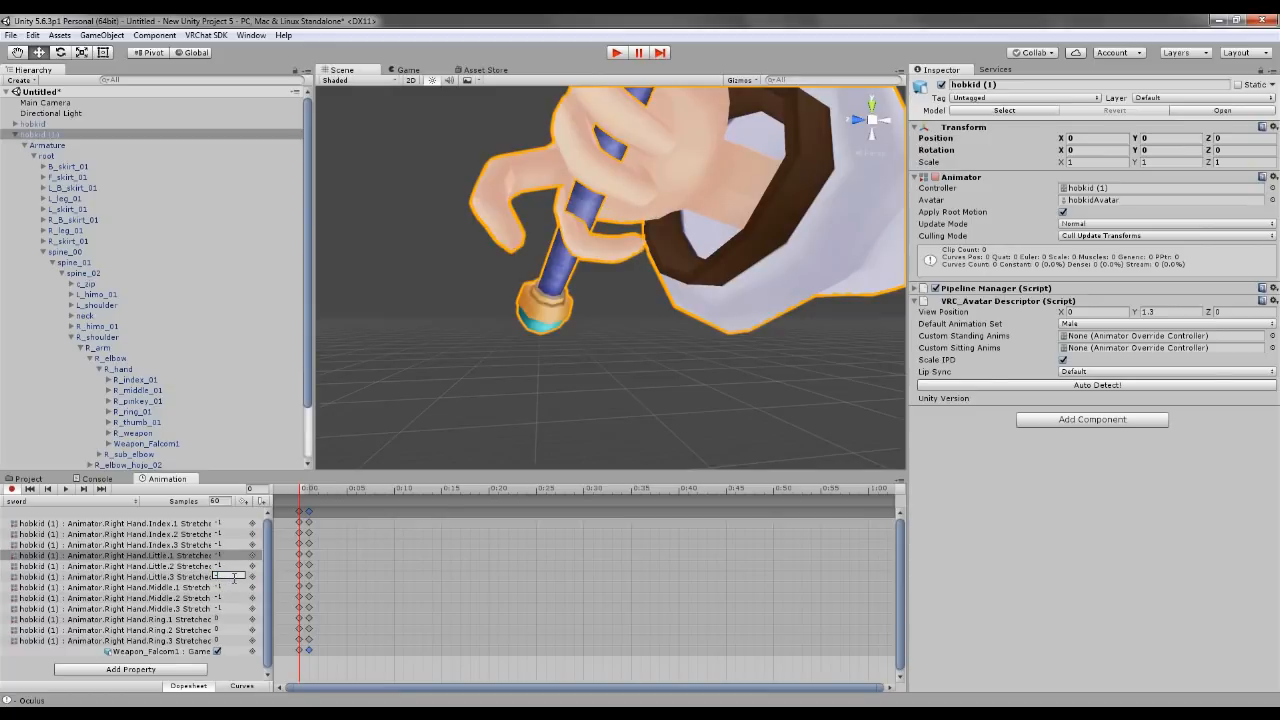
key(BackSpace)
text(1)
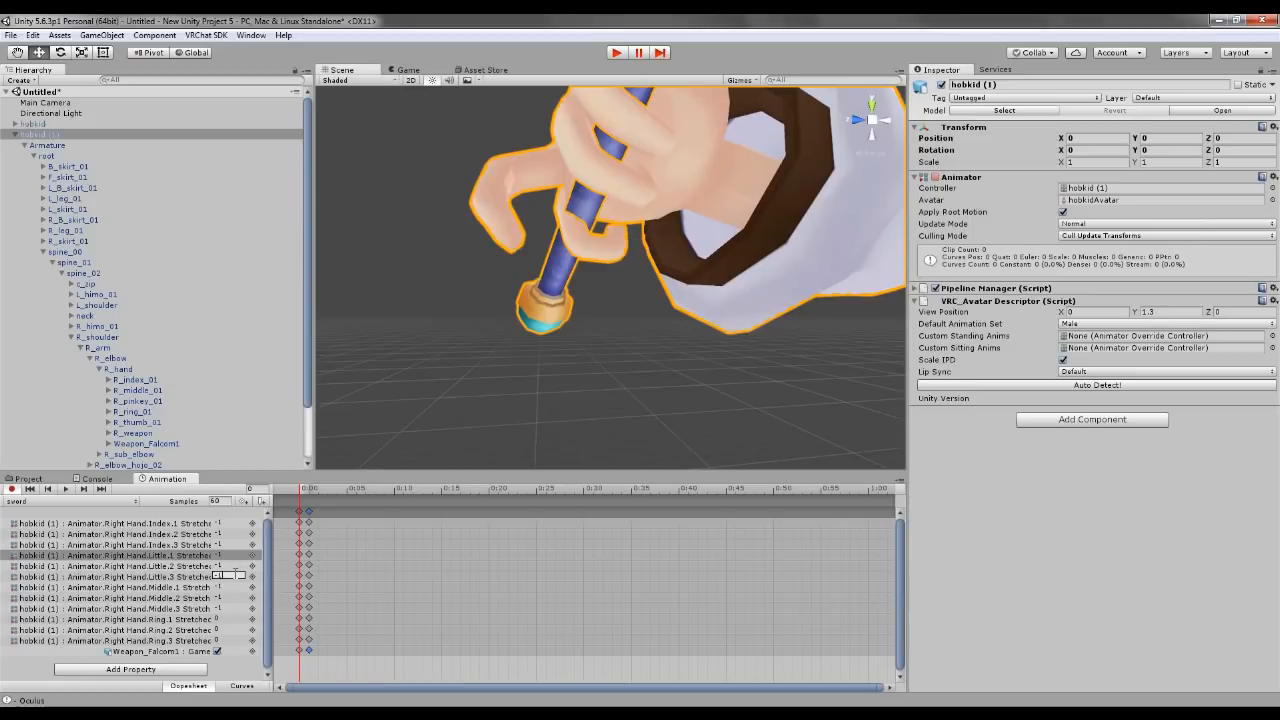
Step: Try smaller curls for the little finger's base joint, ending with Right Hand.Little.1 Stretched at -0.3
click(230, 555)
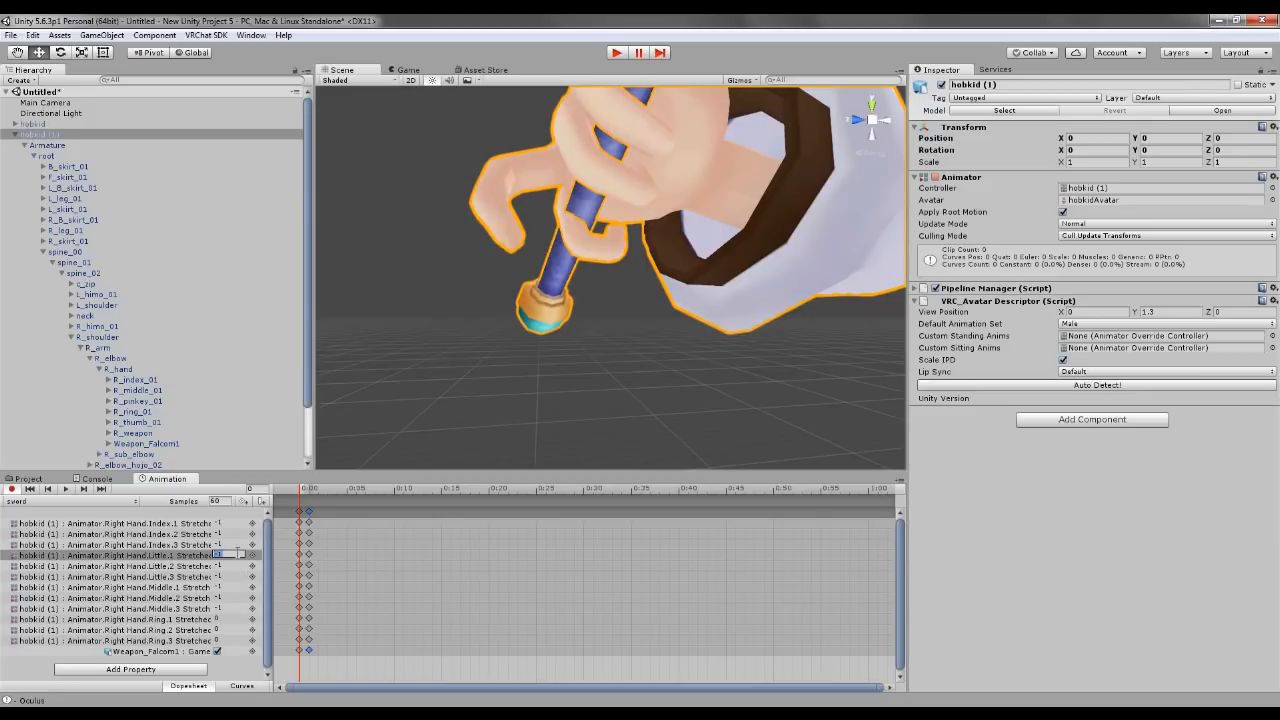
key(BackSpace)
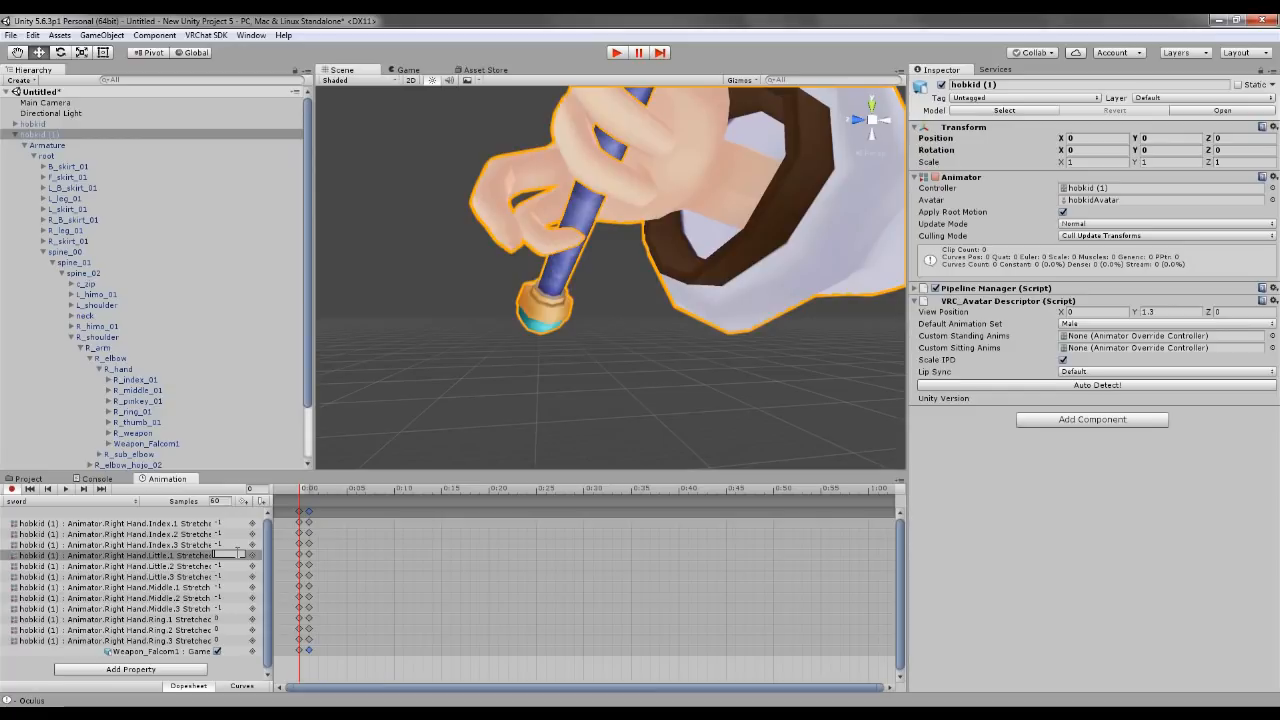
text(1)
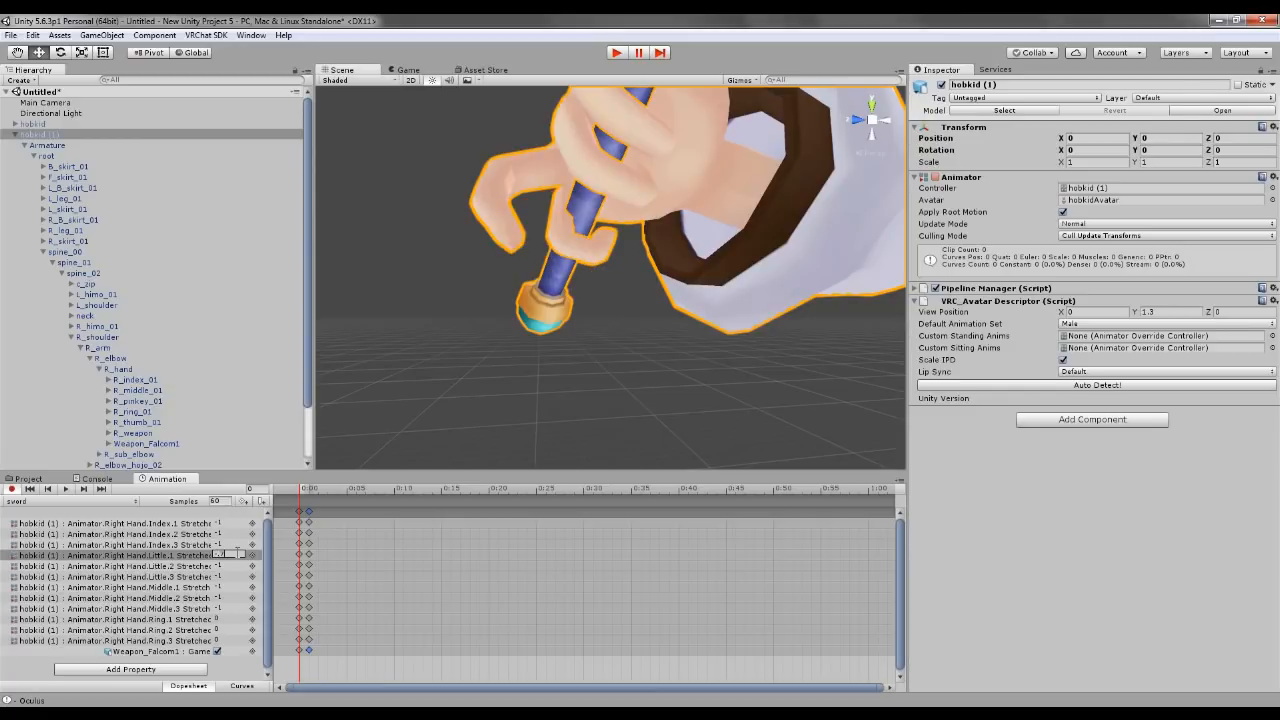
key(BackSpace)
text(6)
key(BackSpace)
text(5)
key(BackSpace)
text(4)
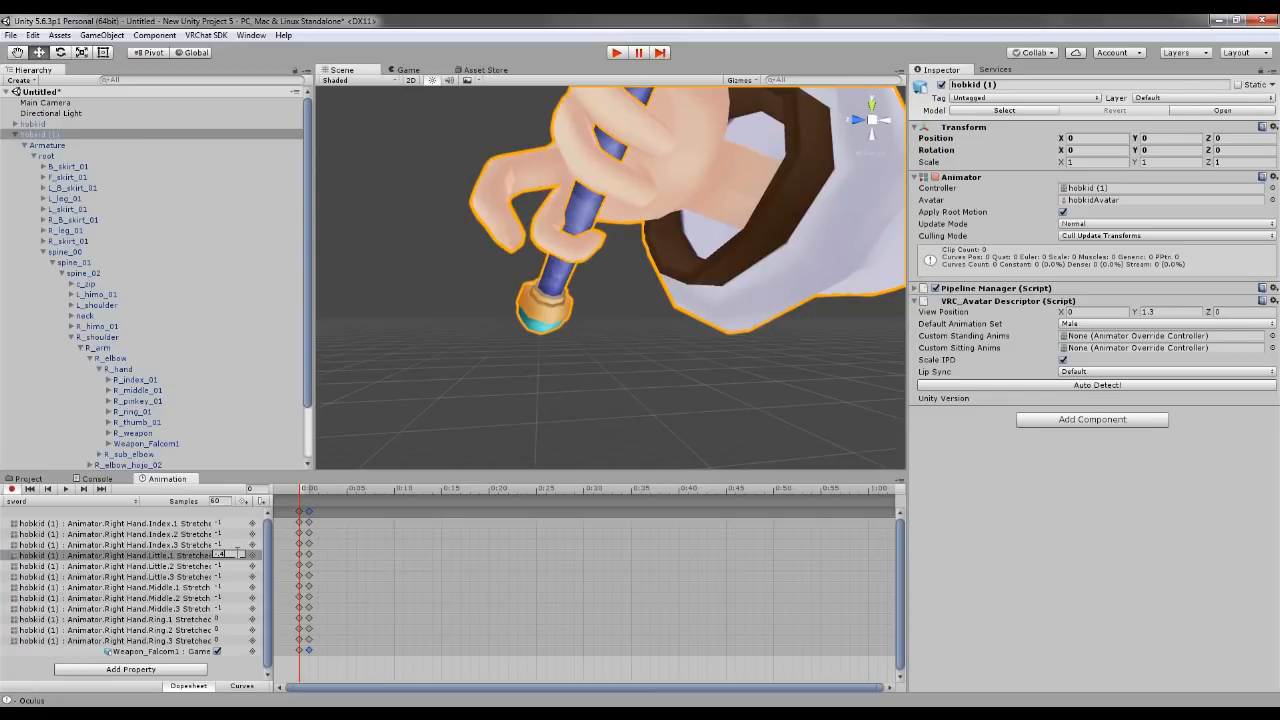
key(BackSpace)
text(3)
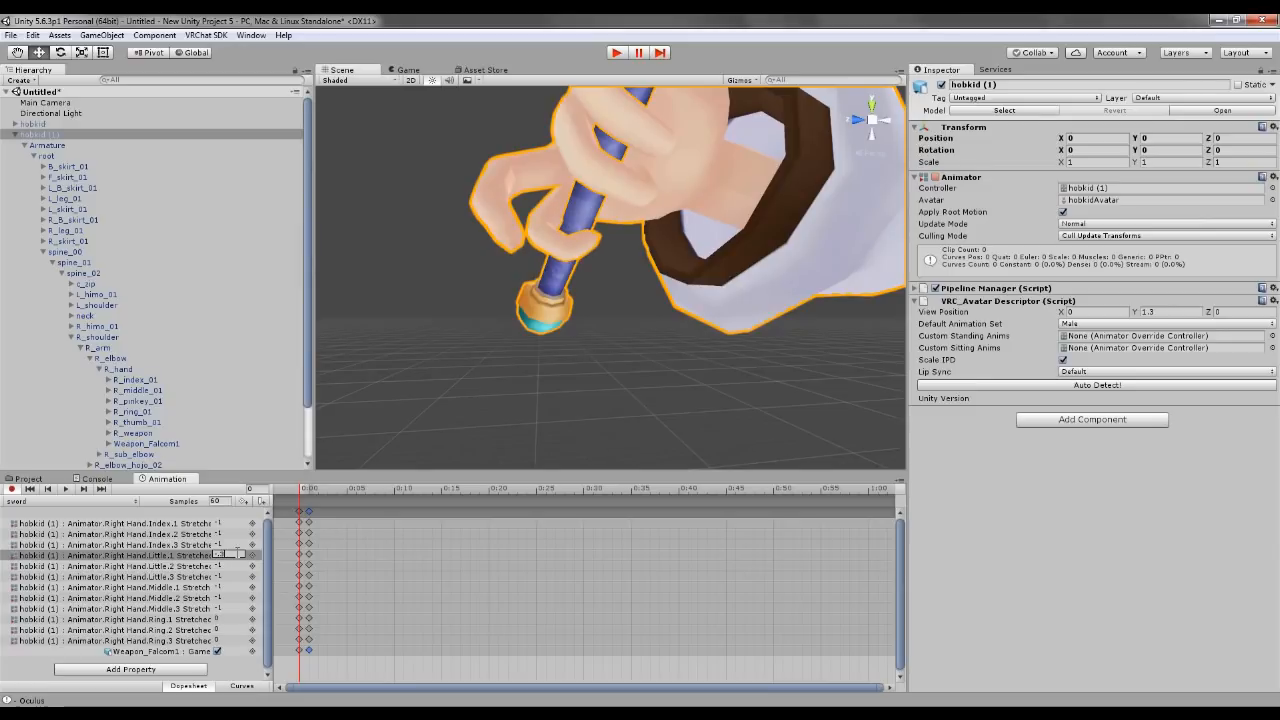
Step: Set Right Hand.Little.2 Stretched to -1.3 at frame 0 to curl the little finger's middle joint further
click(230, 566)
text(.2)
key(BackSpace)
text(3)
click(236, 577)
Step: Try Right Hand.Little.1 Stretched at -0.4 and -0.5, settling on -0.4
click(236, 555)
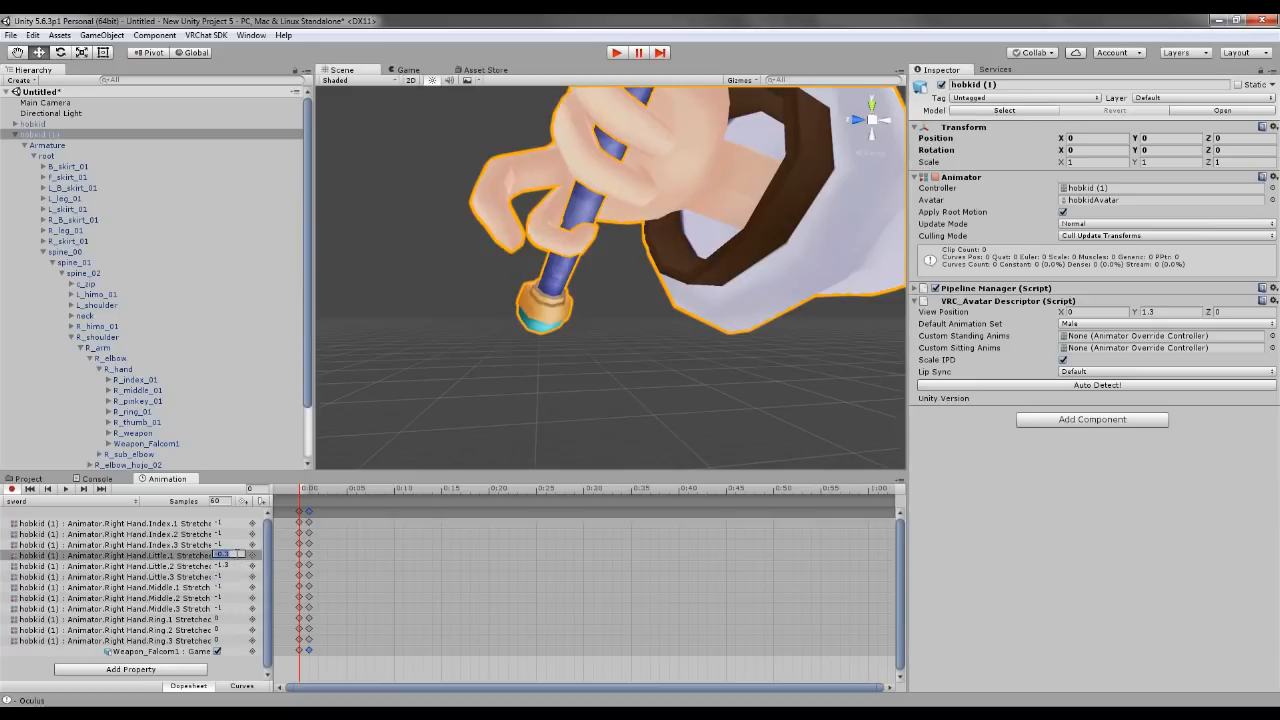
key(BackSpace)
text(4)
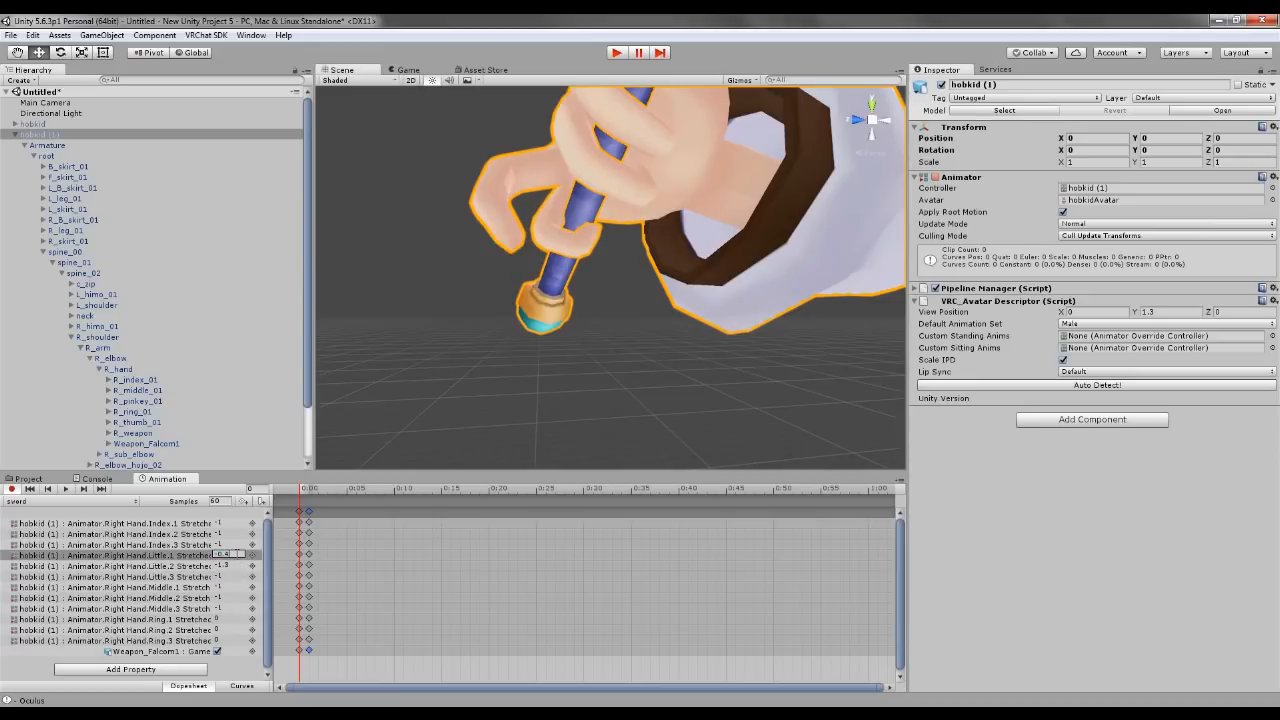
key(BackSpace)
text(5)
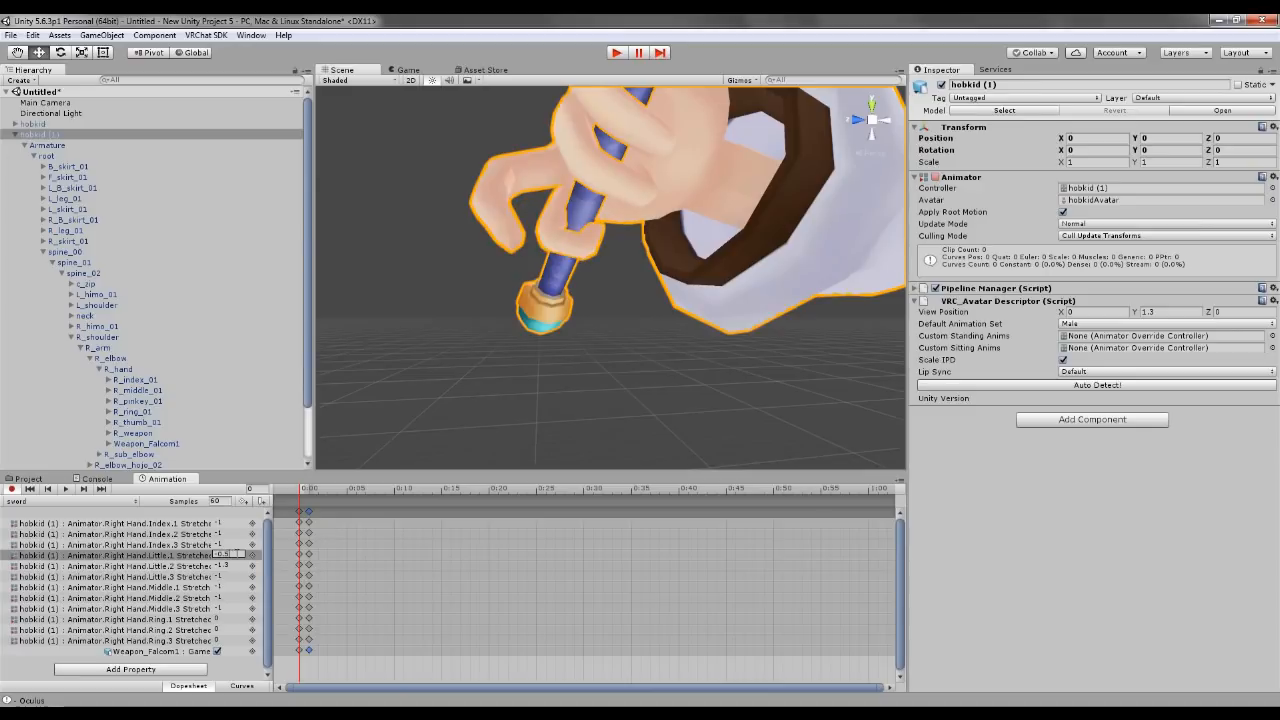
key(BackSpace)
text(4)
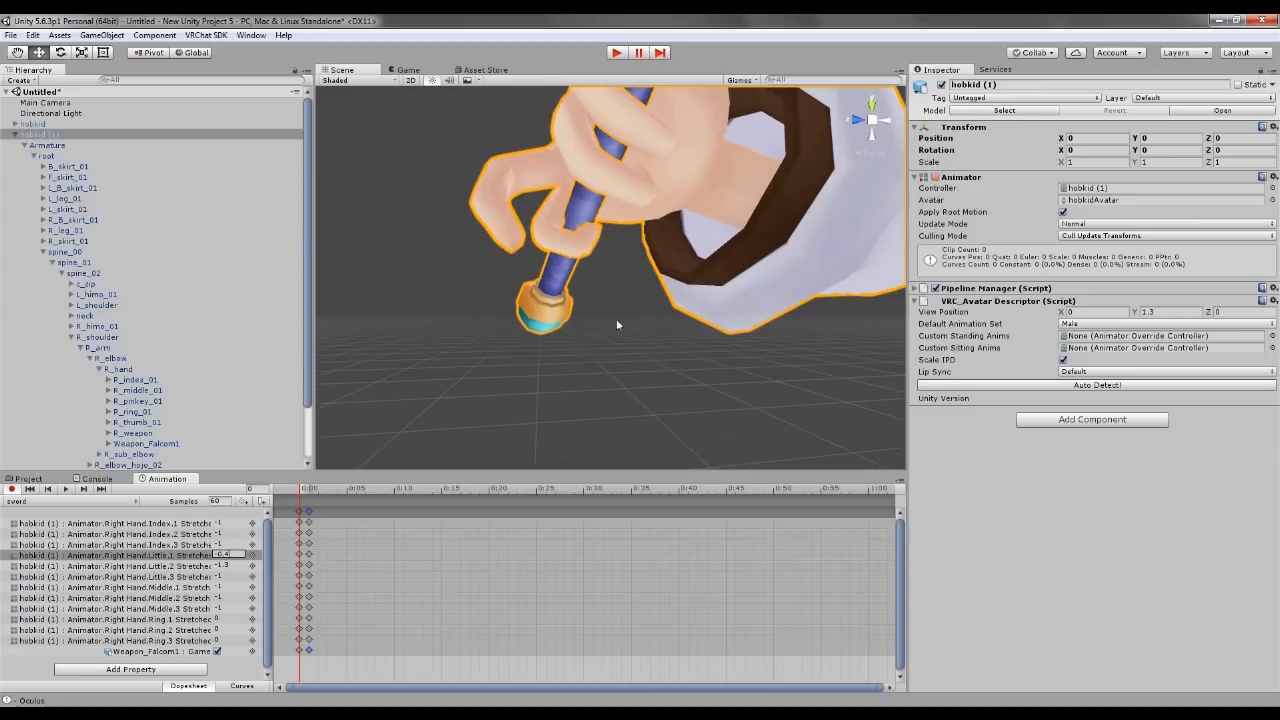
Step: Set all three Right Hand.Ring Stretched values to -1 at frame 0 to curl the ring finger around the handle
mouse_move(617, 325)
alt+mouse_down()
mouse_move(617, 337)
mouse_move(614, 303)
mouse_move(629, 314)
alt+mouse_up()
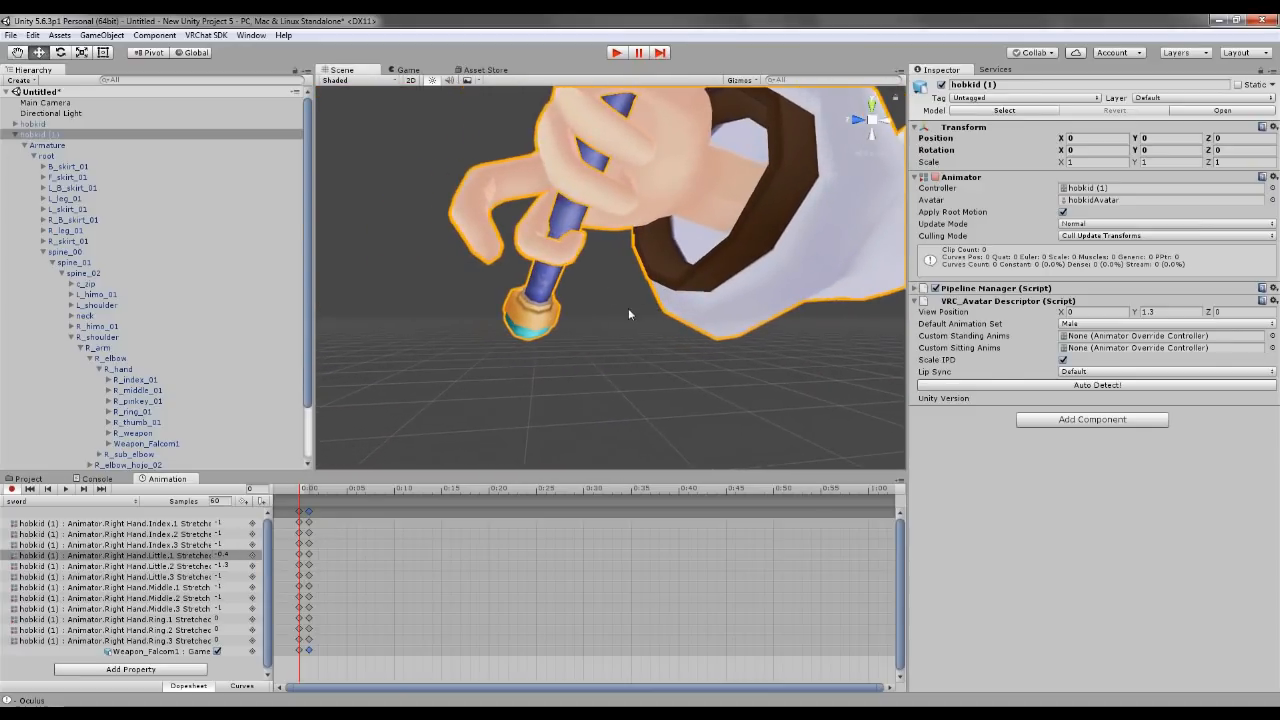
click(225, 620)
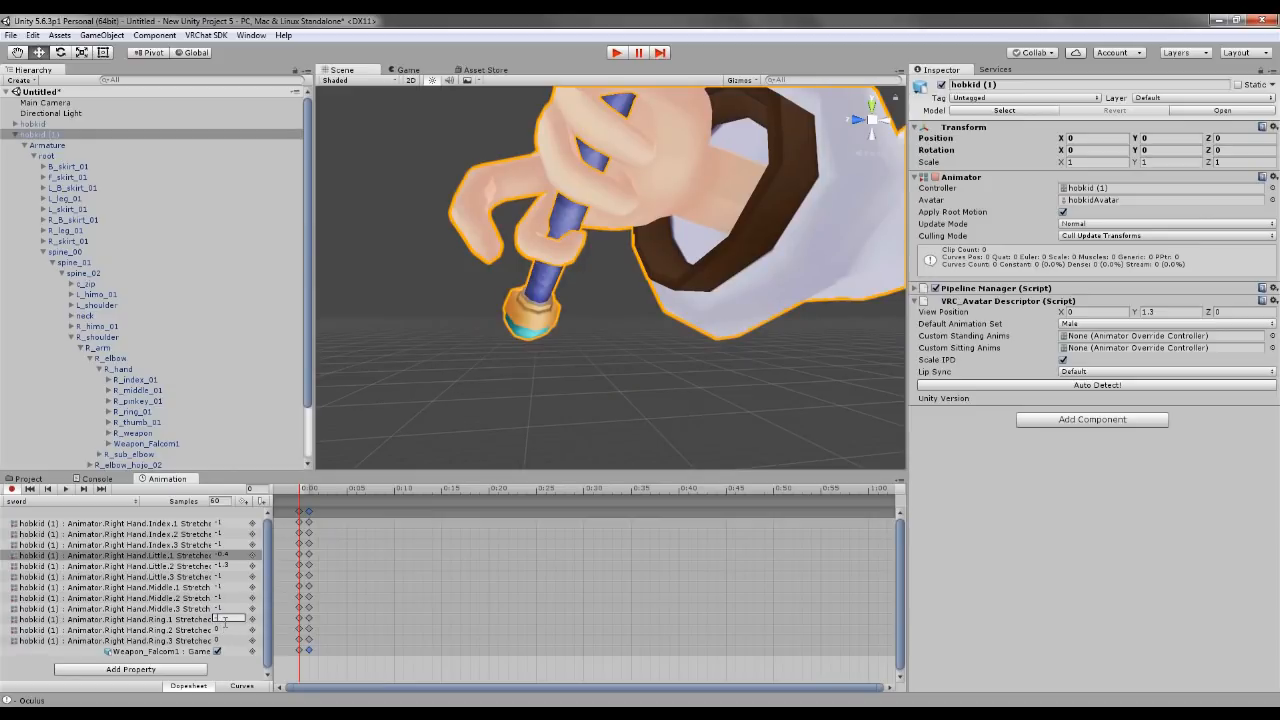
text(-1)
click(226, 630)
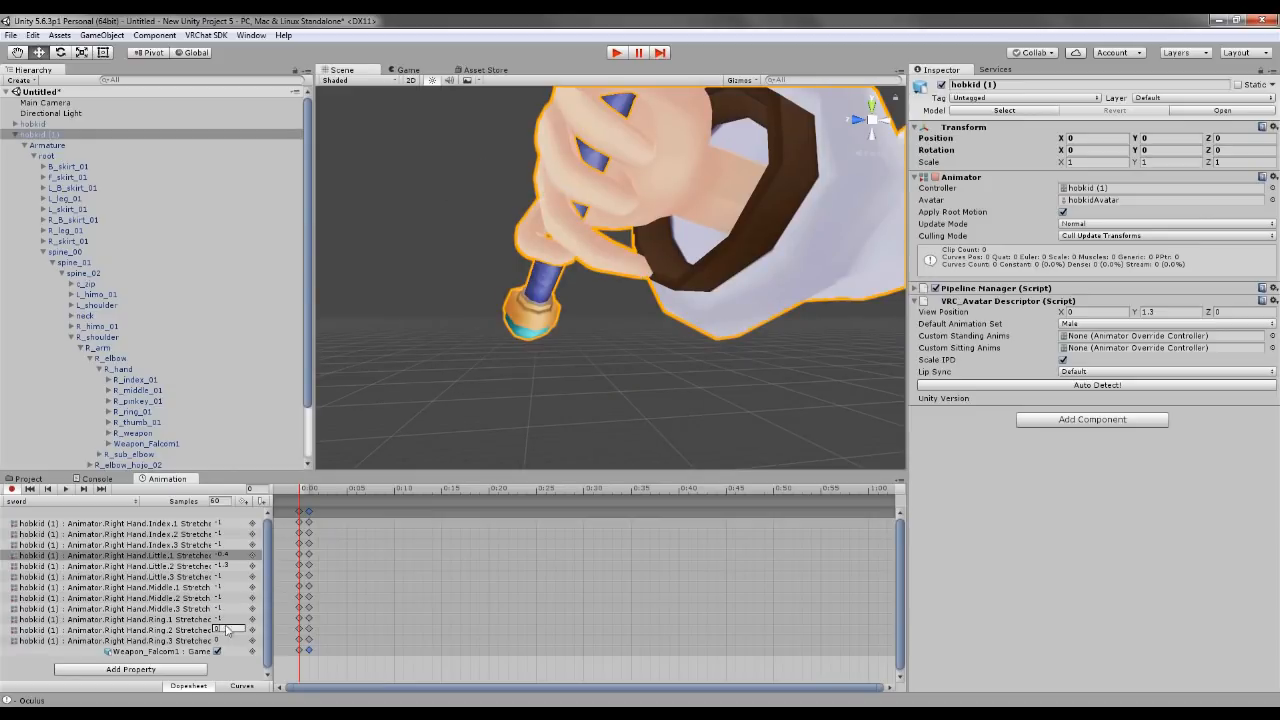
text(-1)
click(229, 640)
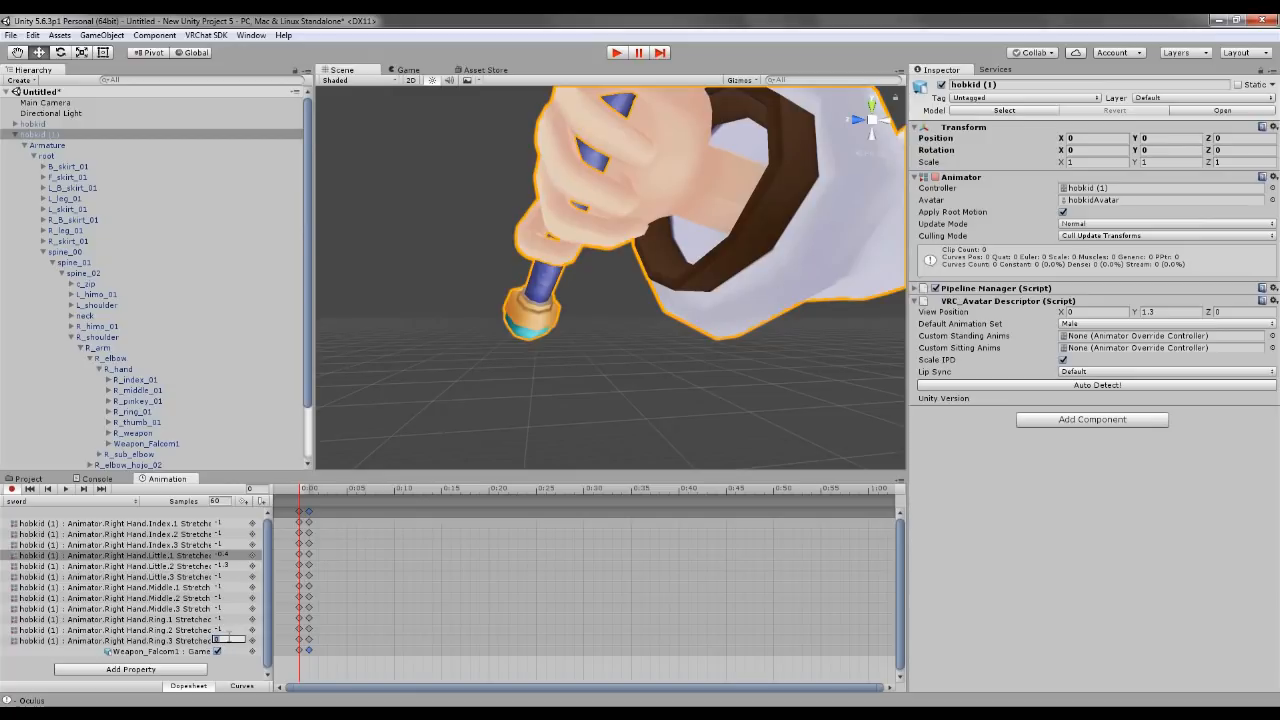
text(-1)
Step: Set Right Hand.Little.1 Stretched to -0.7 to match the other fingers and inspect the sword grip from several angles
alt+drag(557, 423, 833, 298)
click(630, 403)
middle_drag(697, 414, 723, 383)
scroll(723, 383, down, 3)
alt+drag(774, 393, 717, 326)
middle_drag(630, 315, 699, 363)
alt+drag(699, 363, 462, 246)
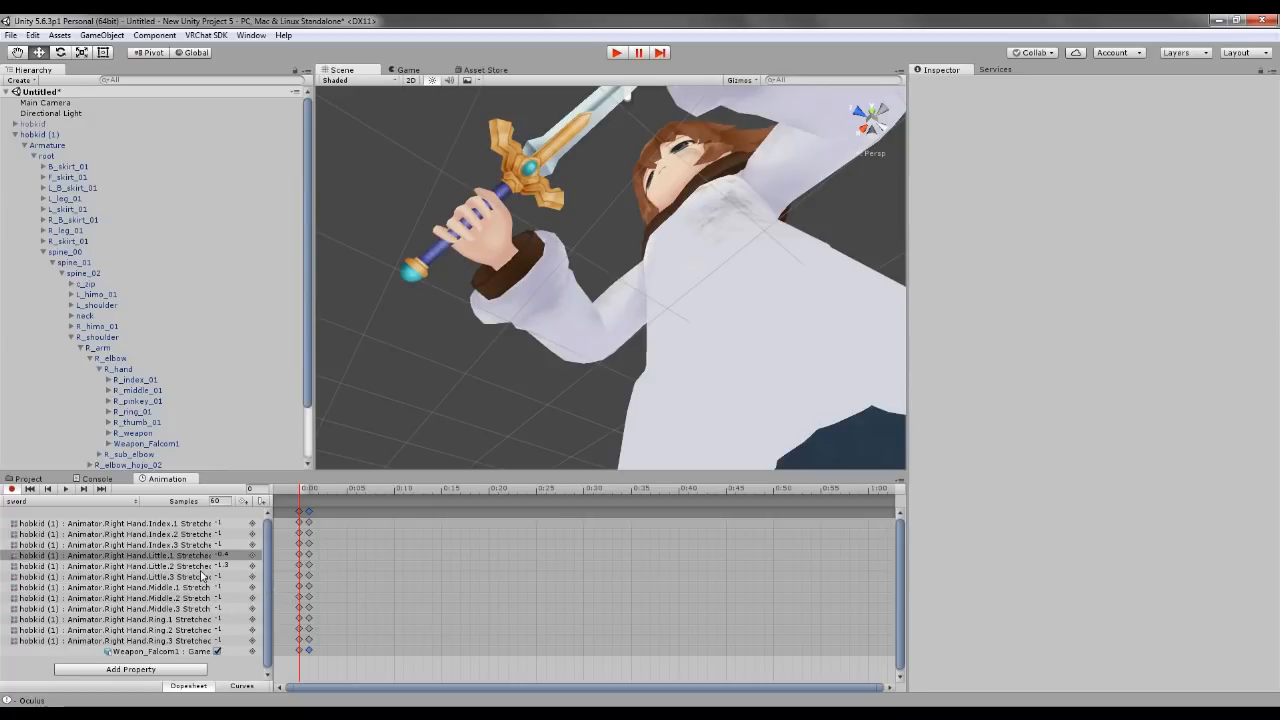
click(235, 554)
drag(227, 555, 219, 556)
text(-1)
alt+drag(445, 376, 460, 514)
middle_drag(476, 420, 501, 351)
alt+drag(501, 351, 510, 386)
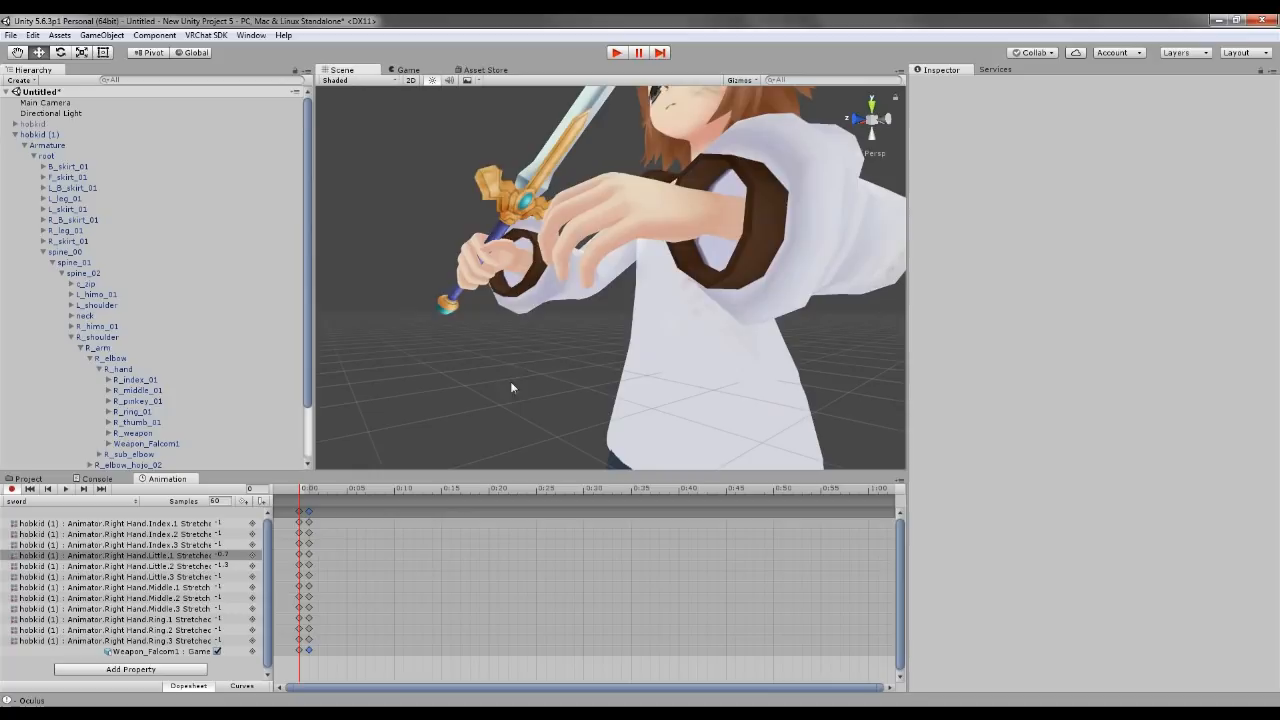
Step: Try tilting the Weapon_Falcom1 sword to a rotation of about 7.6, -2.4, 177.4 at frame 0 and check its fit in the hand
click(504, 215)
key(e)
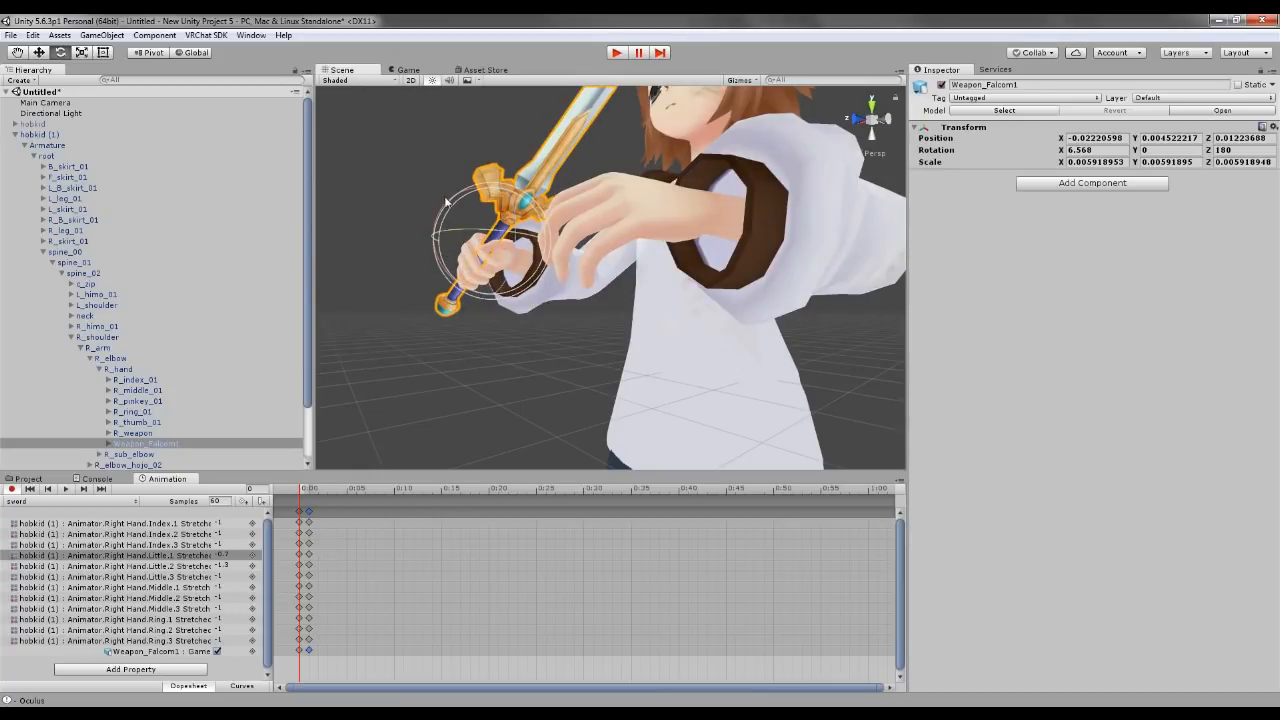
alt+drag(402, 213, 542, 281)
click(576, 388)
key(q)
middle_drag(568, 362, 546, 340)
right_drag(546, 340, 454, 337)
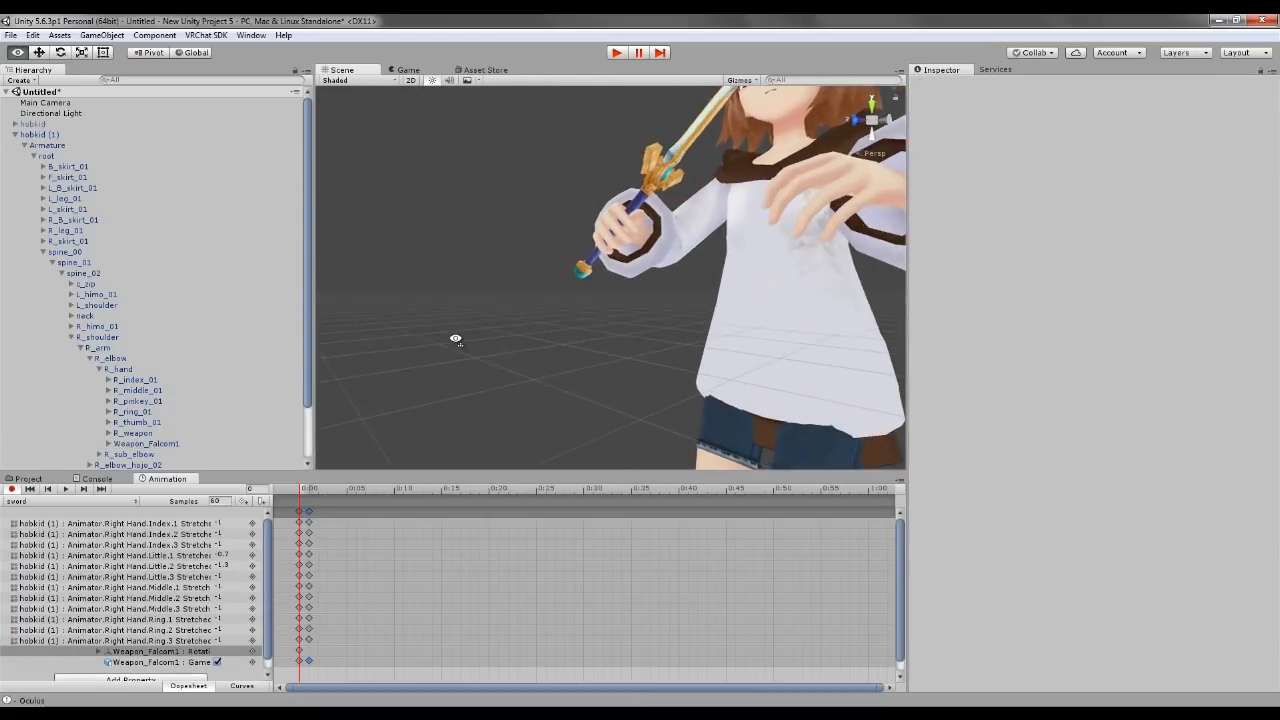
alt+drag(586, 314, 530, 363)
scroll(541, 334, up, 3)
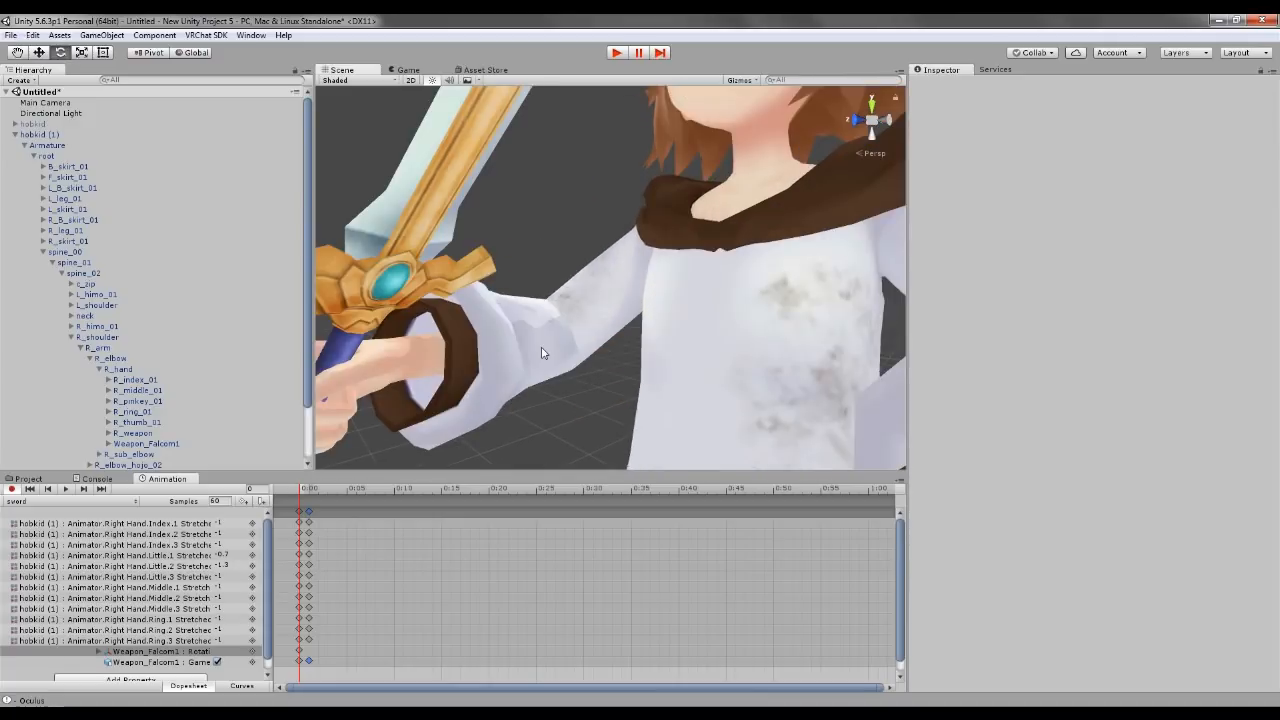
scroll(538, 347, down, 6)
scroll(555, 384, up, 3)
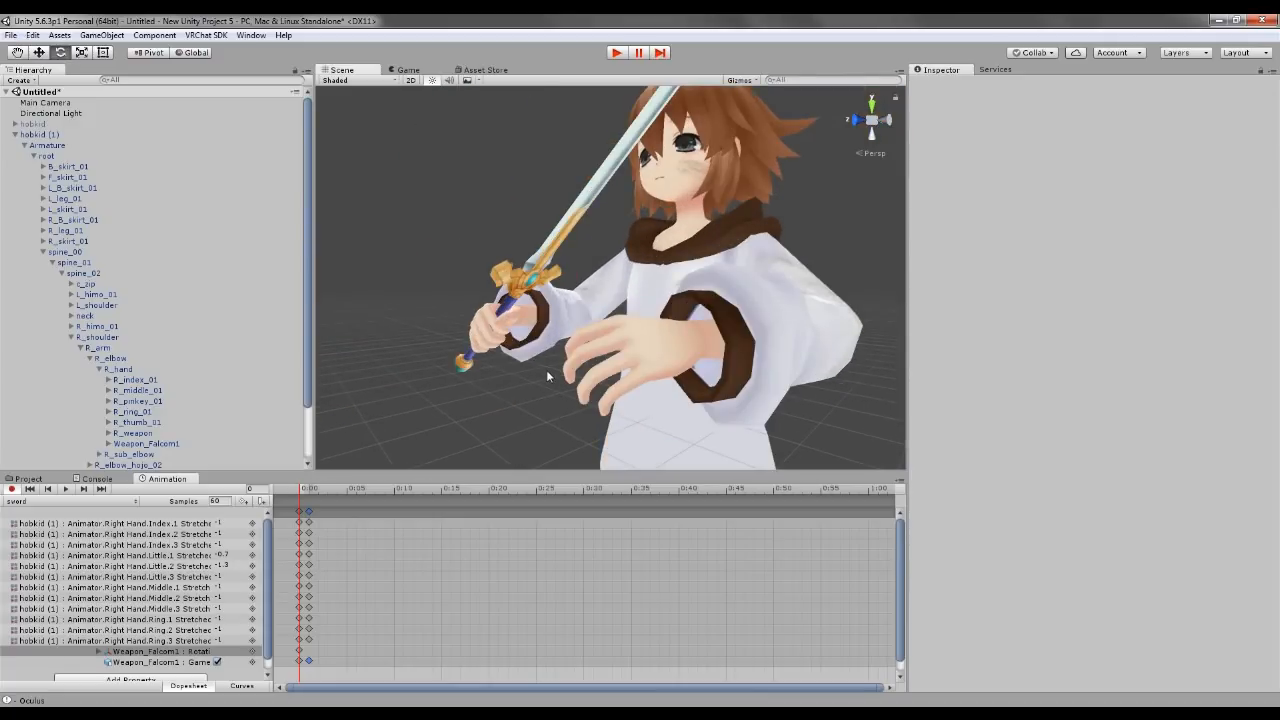
middle_drag(547, 370, 554, 345)
scroll(554, 345, down, 3)
Step: Undo the sword's last rotation
click(570, 257)
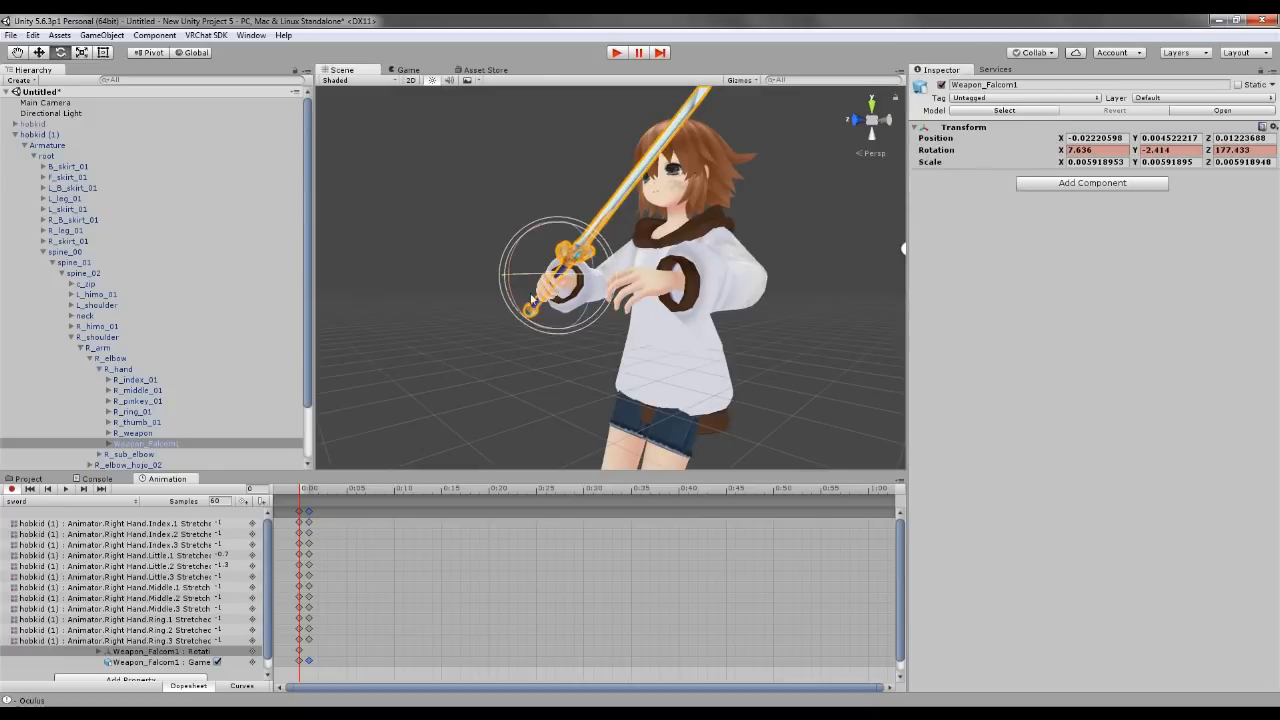
key(ctrl+z)
key(ctrl+z)
key(ctrl+z)
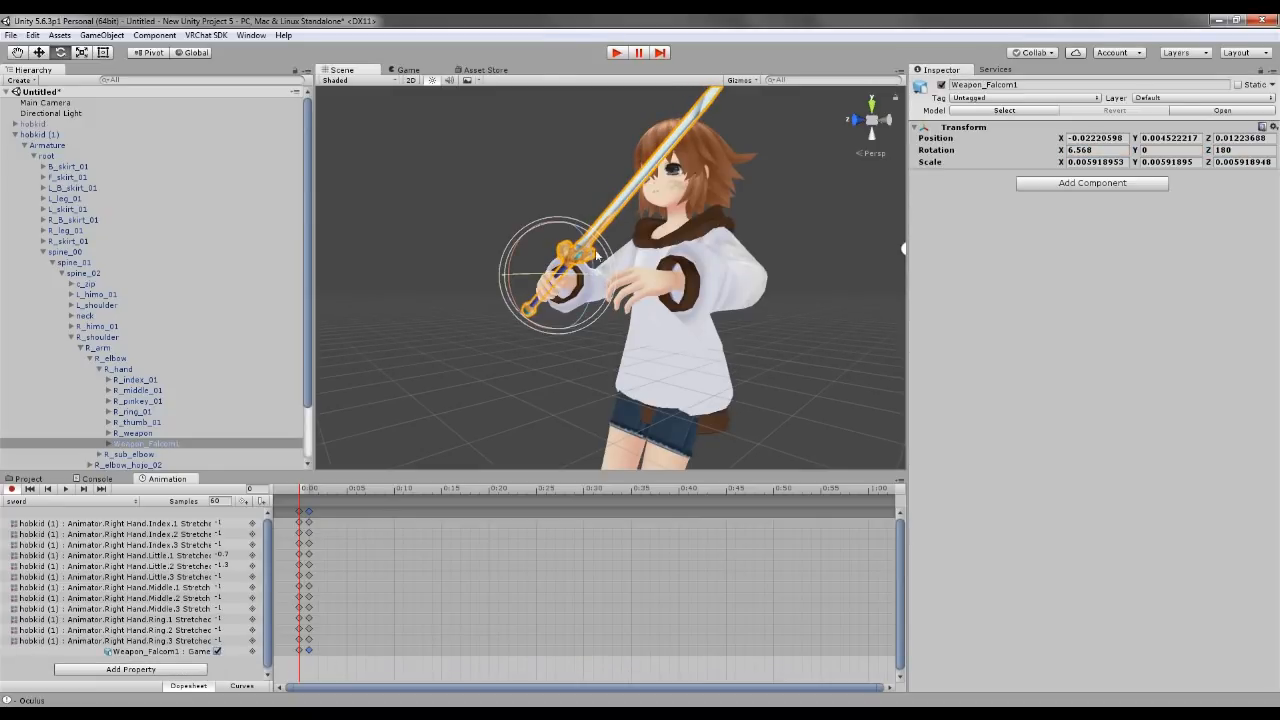
Step: Rotate the Weapon_Falcom1 sword at frame 0 to about 8.2, -3.7, 176 so its handle sits in the curled fingers
drag(511, 257, 534, 360)
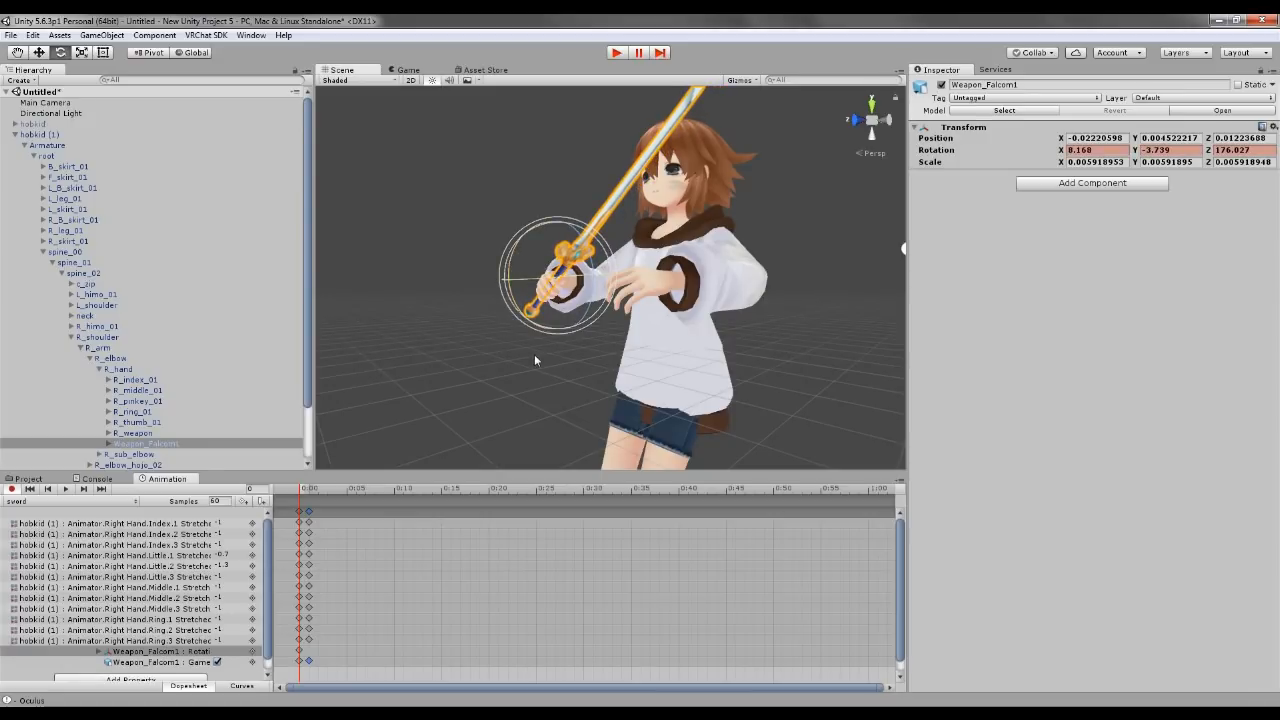
click(549, 366)
scroll(555, 362, up, 5)
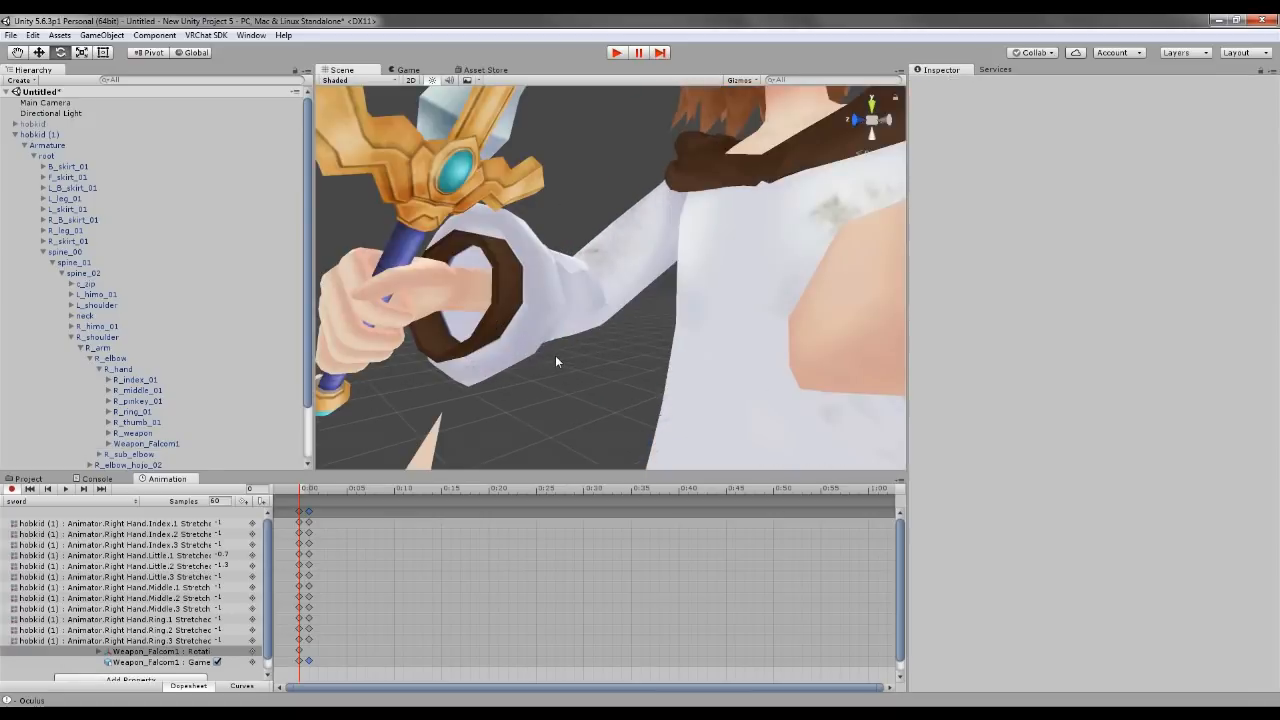
scroll(560, 357, down, 5)
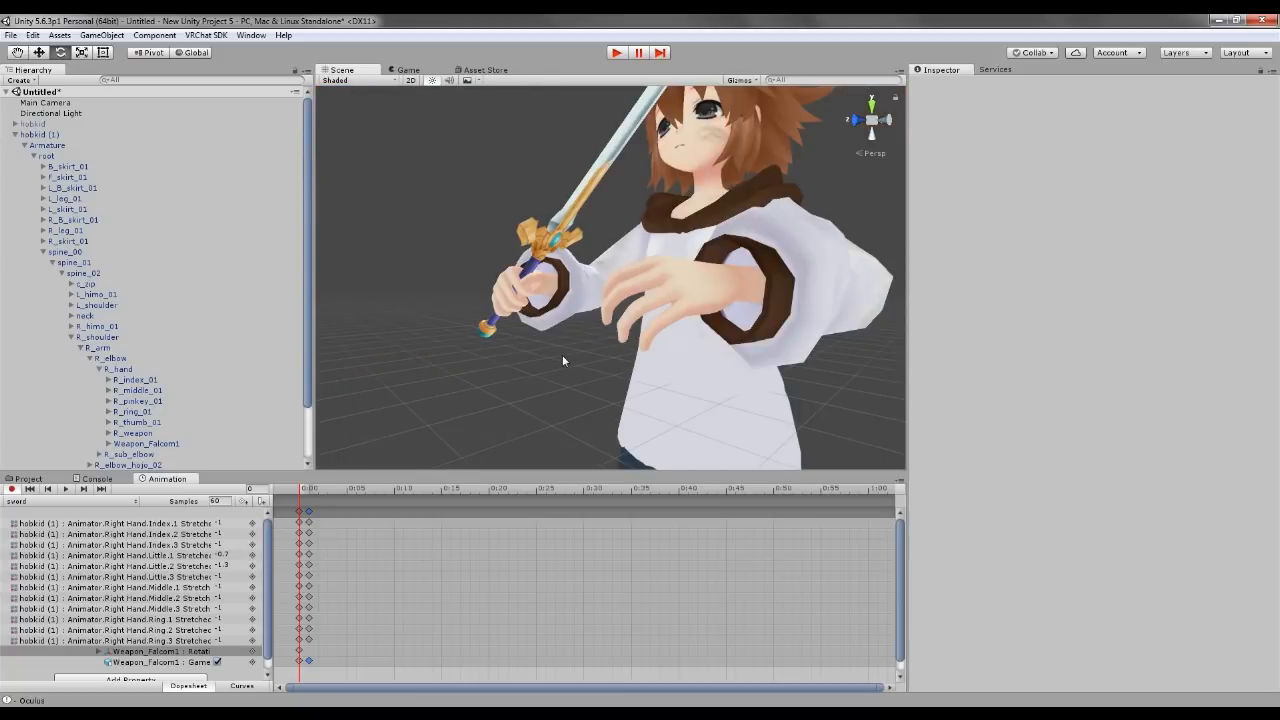
Step: Inspect the sword grip and both of the avatar's hands up close and from several angles
middle_drag(556, 330, 603, 372)
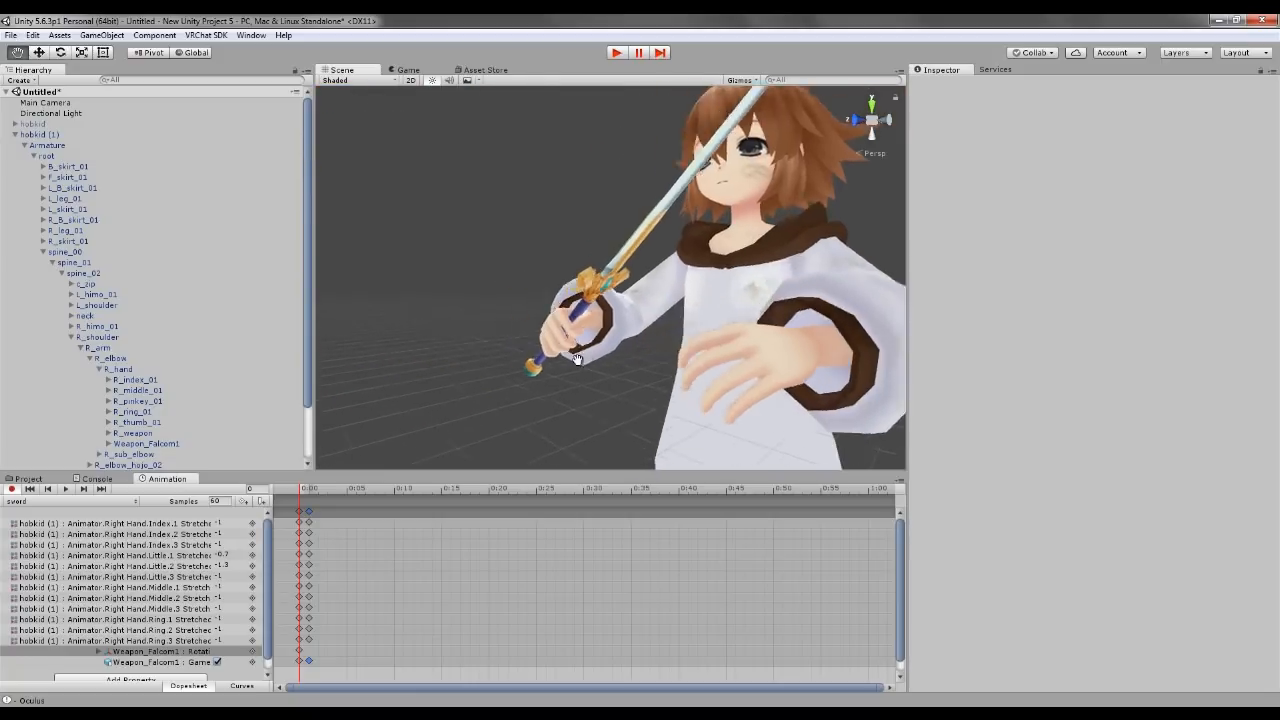
scroll(603, 372, up, 4)
right_drag(590, 360, 549, 314)
middle_drag(549, 314, 509, 336)
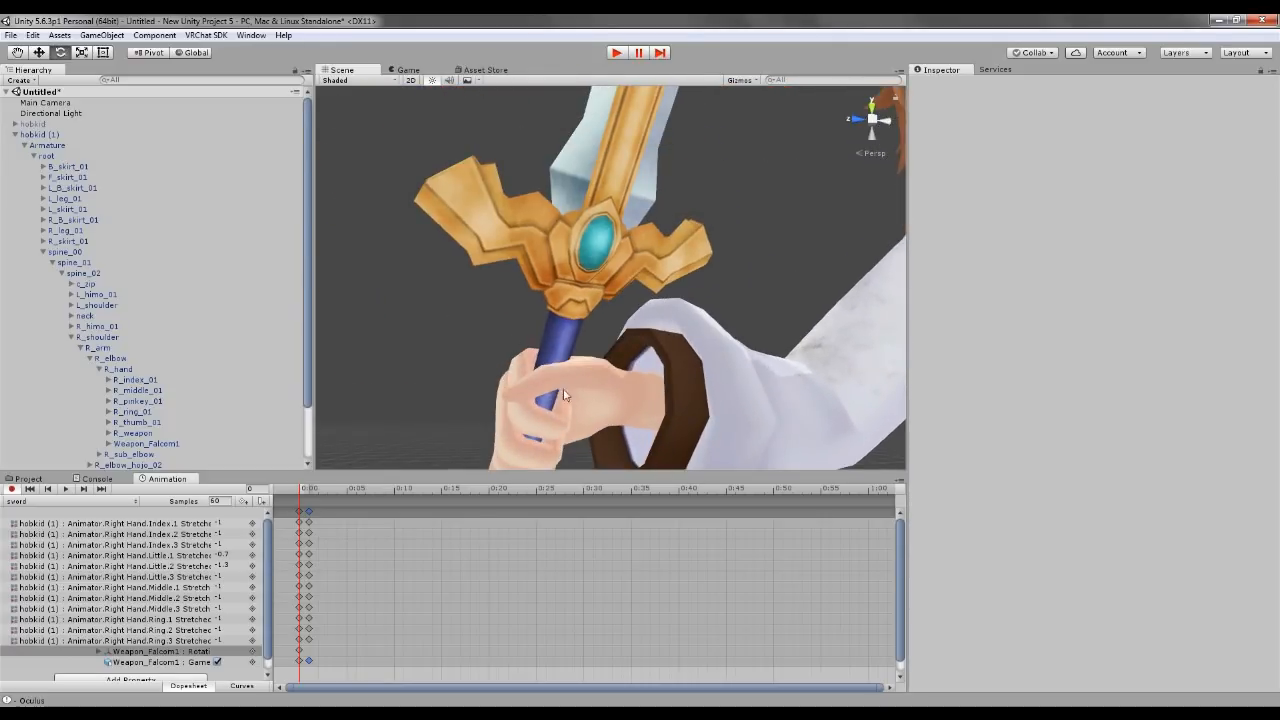
scroll(510, 410, down, 5)
alt+drag(517, 380, 743, 263)
scroll(491, 395, up, 5)
right_drag(491, 395, 551, 397)
middle_drag(551, 397, 617, 382)
scroll(617, 382, down, 6)
right_drag(679, 348, 835, 371)
middle_drag(604, 345, 654, 369)
right_drag(654, 369, 531, 362)
middle_drag(657, 380, 611, 380)
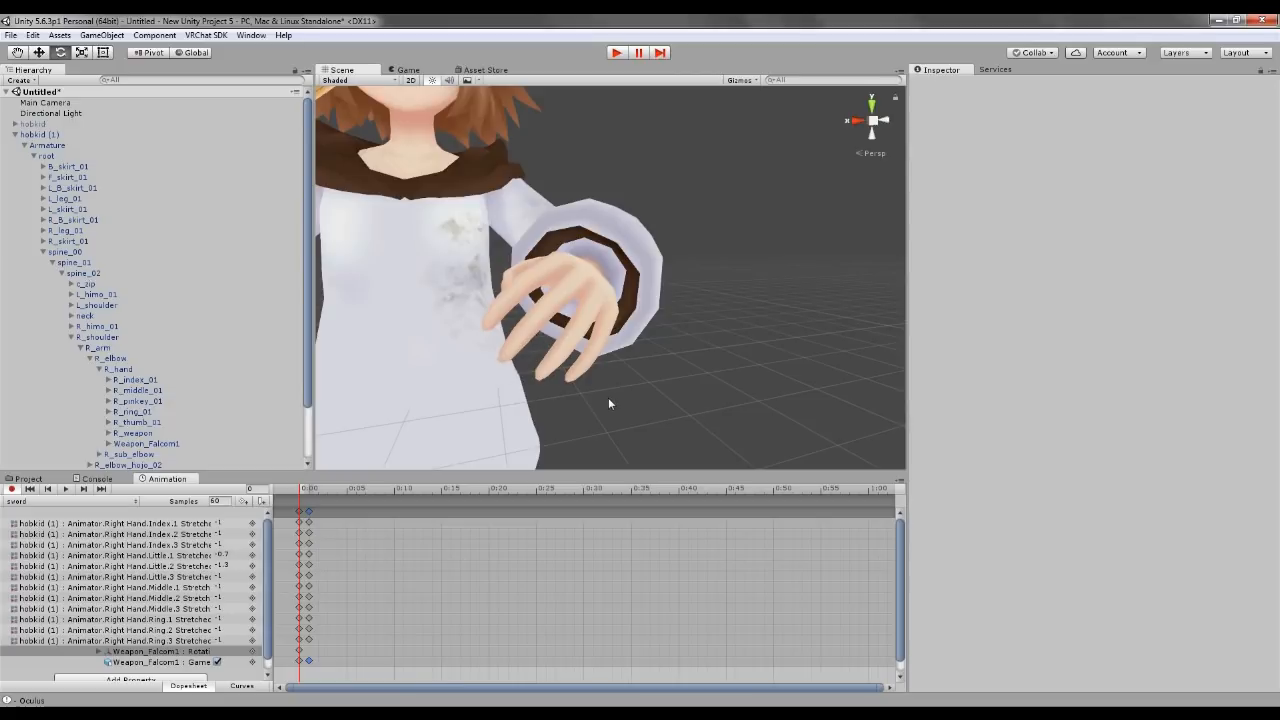
right_drag(616, 411, 491, 400)
scroll(576, 389, down, 3)
right_drag(577, 388, 800, 386)
middle_drag(612, 383, 683, 380)
scroll(778, 357, up, 4)
middle_drag(785, 366, 744, 366)
scroll(717, 367, down, 5)
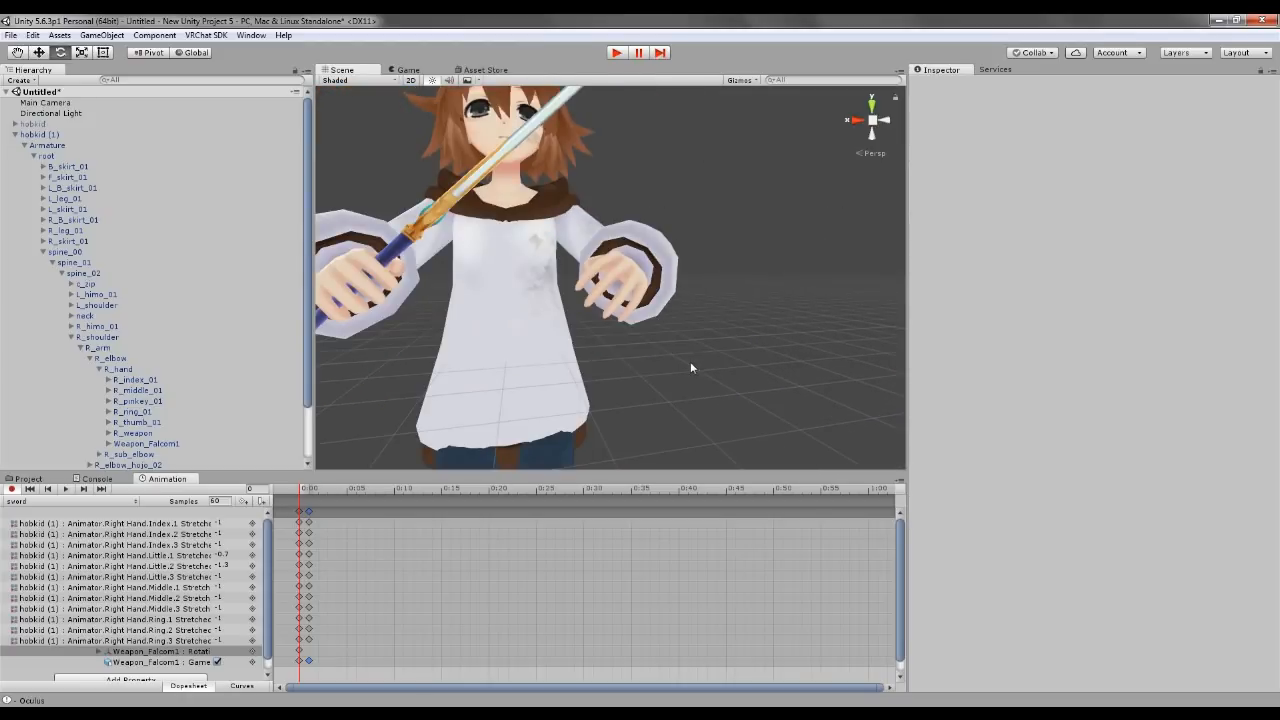
right_drag(705, 356, 510, 348)
click(266, 535)
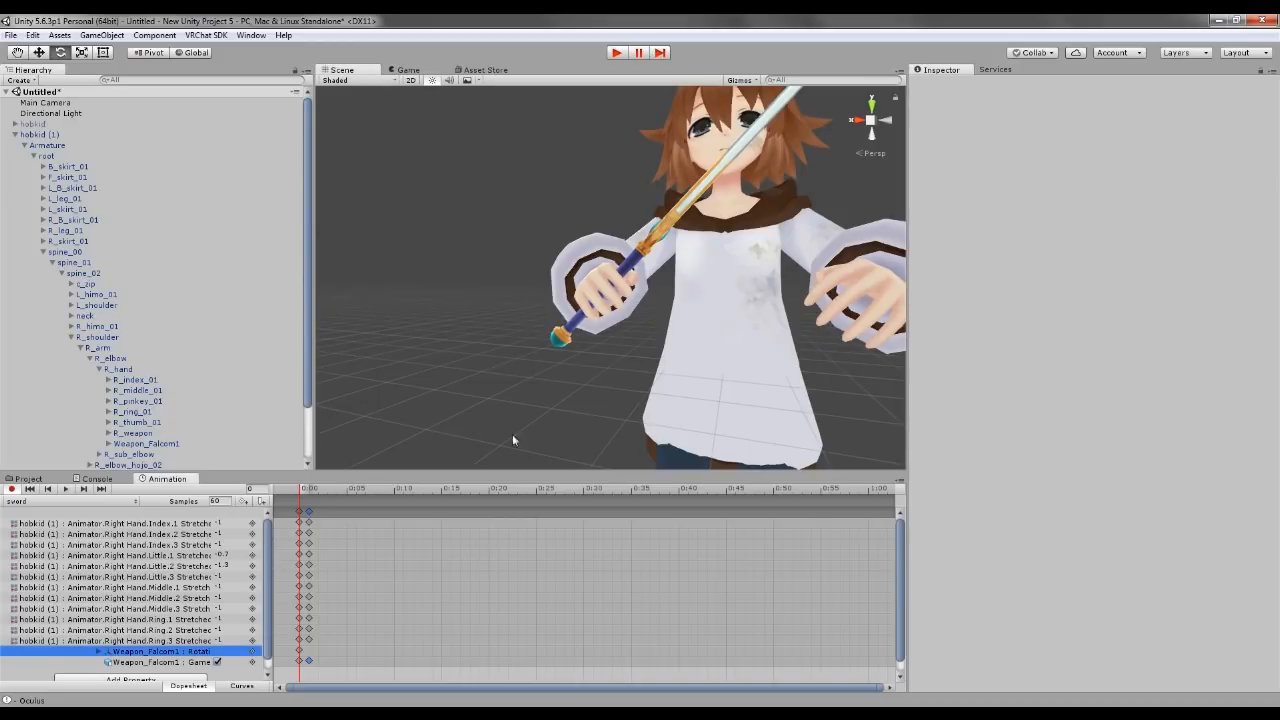
scroll(670, 403, down, 3)
alt+drag(670, 403, 589, 414)
middle_drag(589, 414, 570, 468)
right_drag(629, 411, 508, 468)
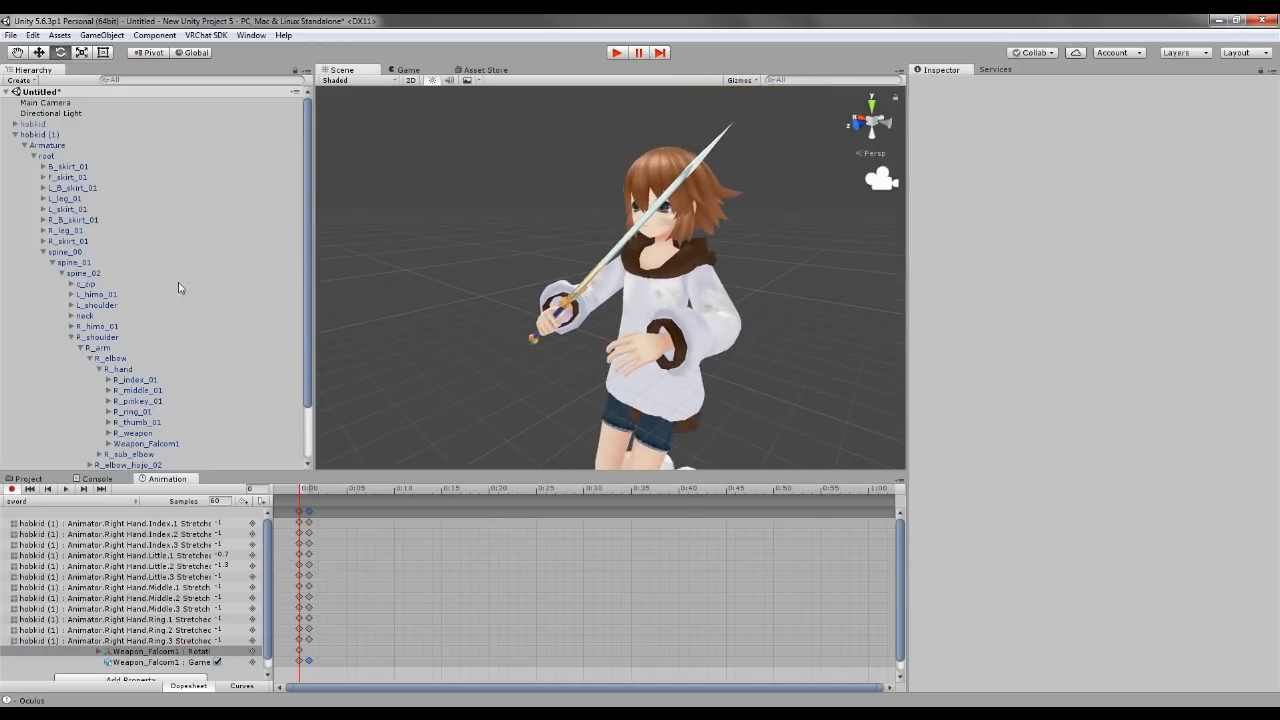
Step: Copy all frame 0 keyframes of the sword animation, including the sword's rotation, to frame 1
click(15, 135)
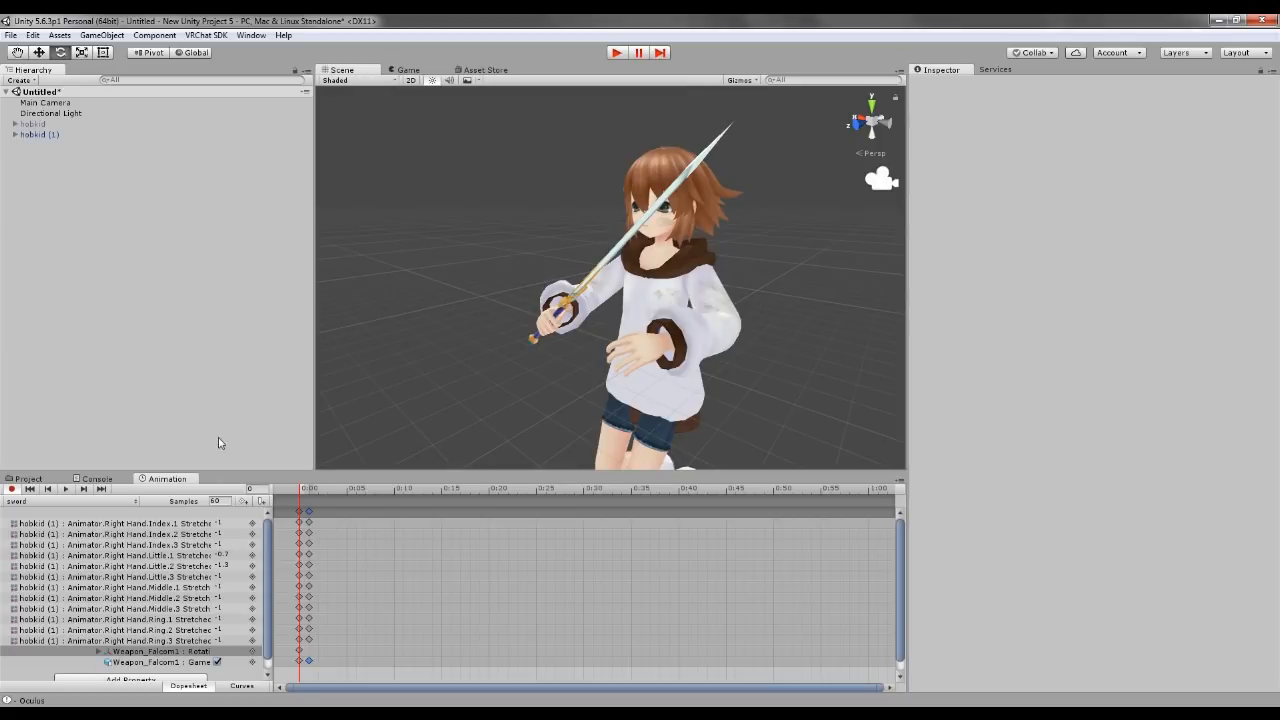
click(298, 511)
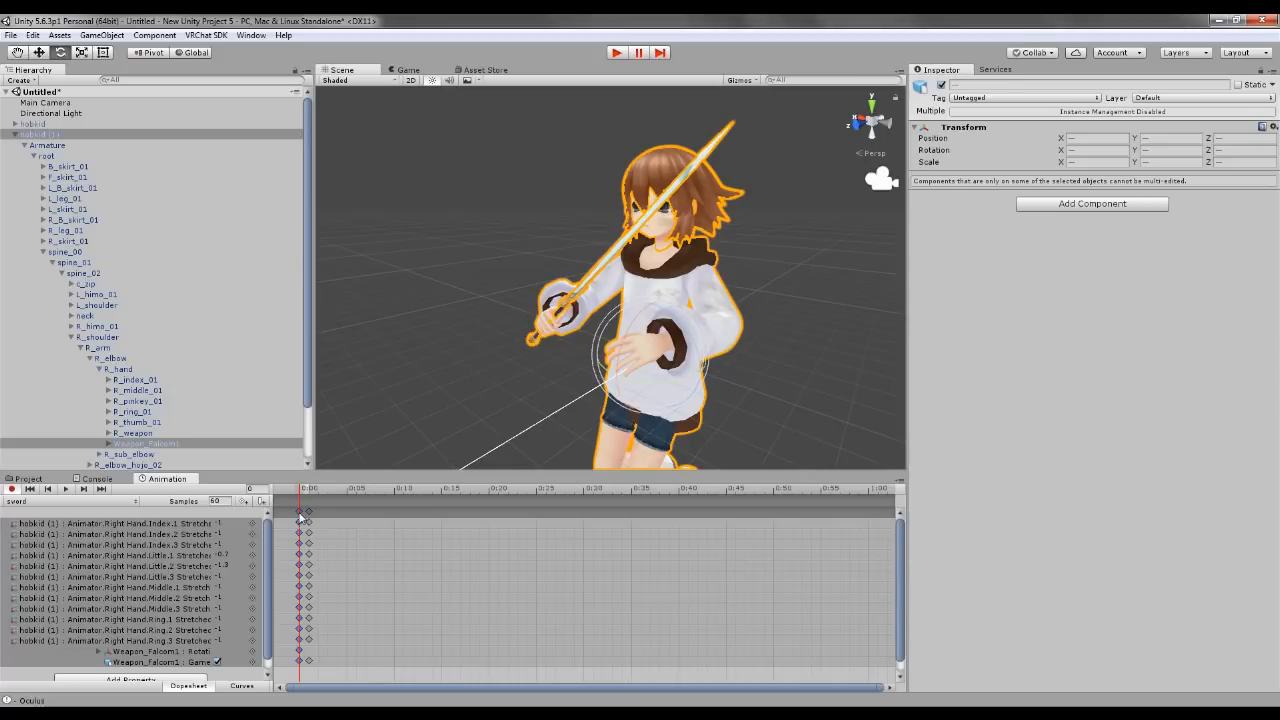
click(309, 513)
click(313, 500)
click(313, 513)
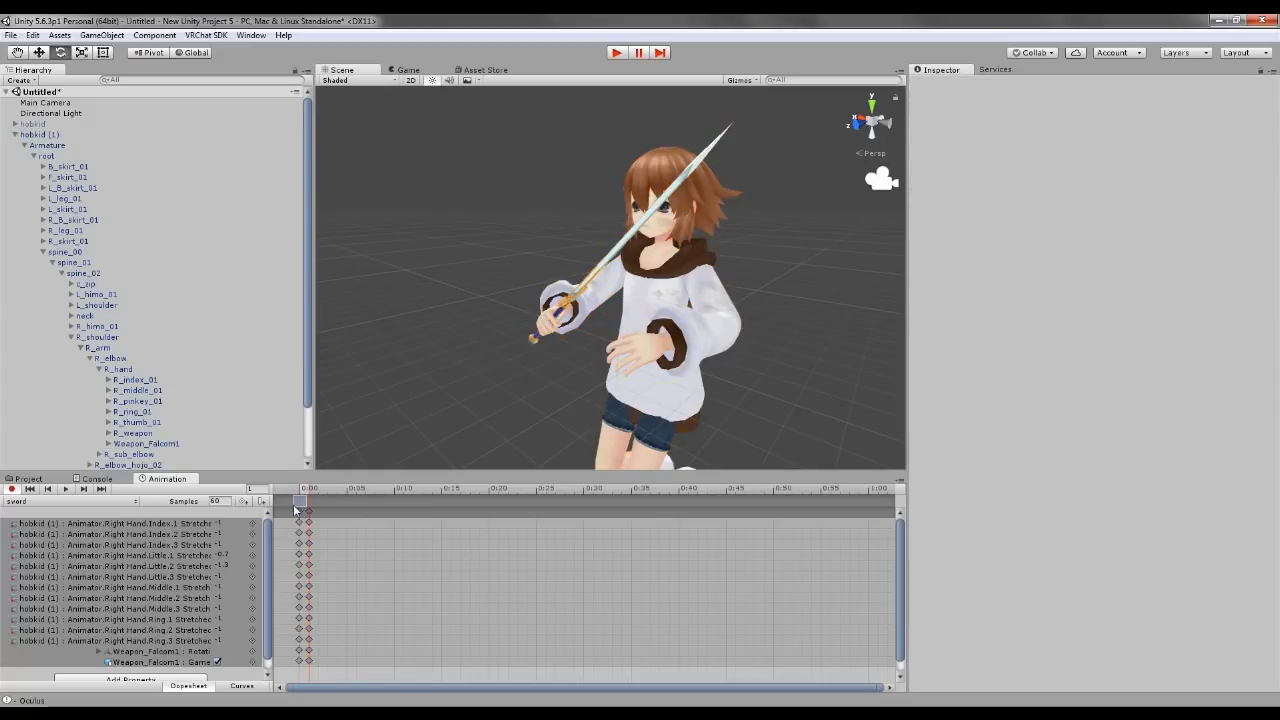
Step: Paste the complete set of frame 0 keyframes over frame 1 once more so both frames match
drag(308, 494, 301, 498)
scroll(278, 524, up, 3)
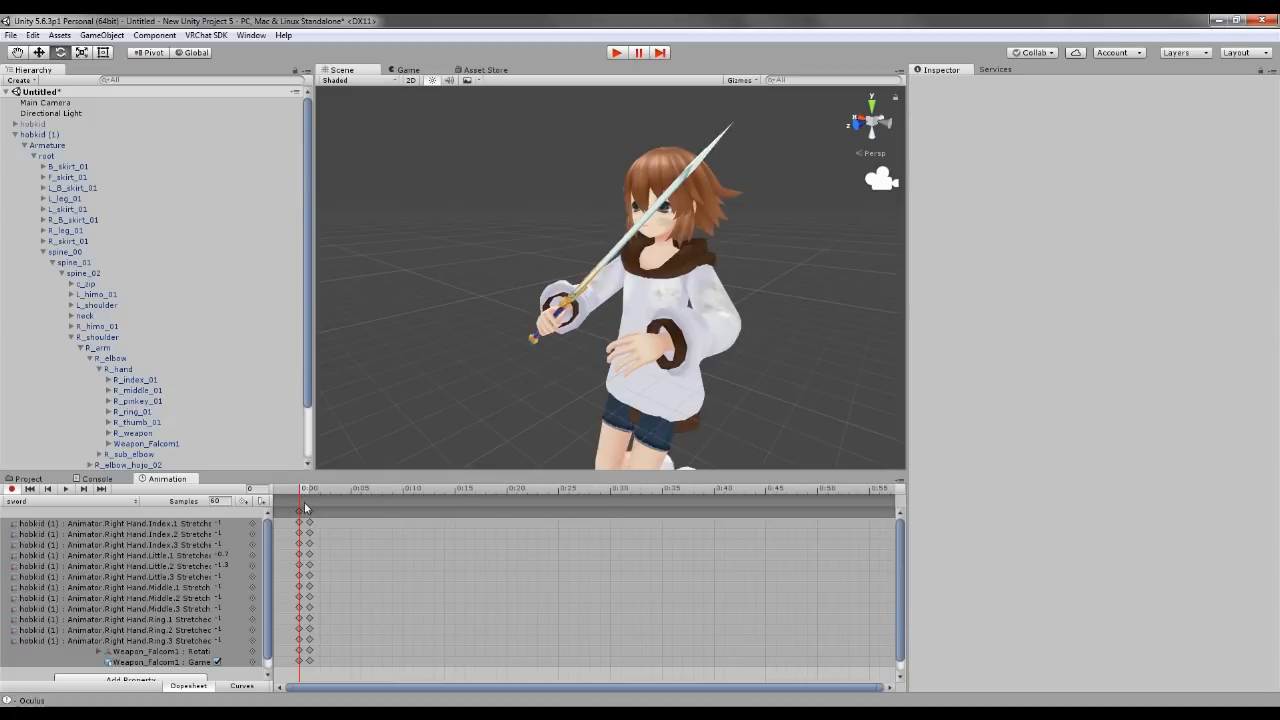
drag(896, 579, 904, 534)
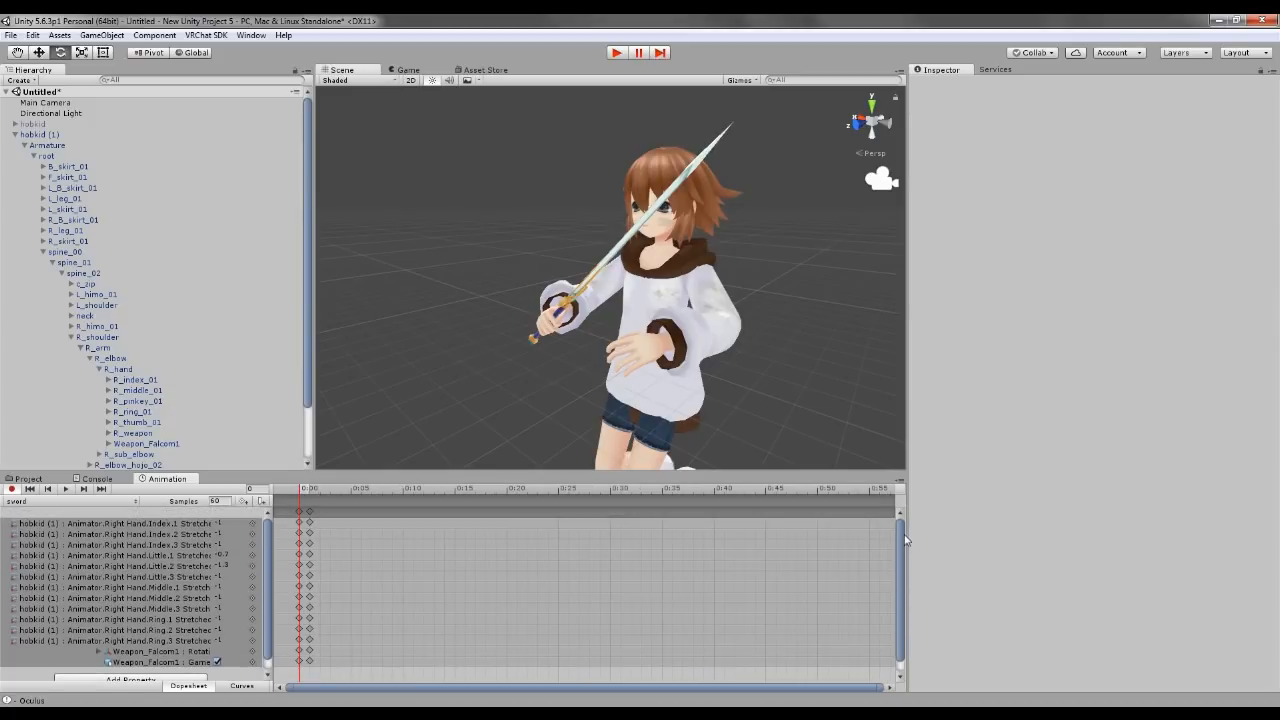
drag(302, 494, 314, 495)
drag(309, 499, 312, 495)
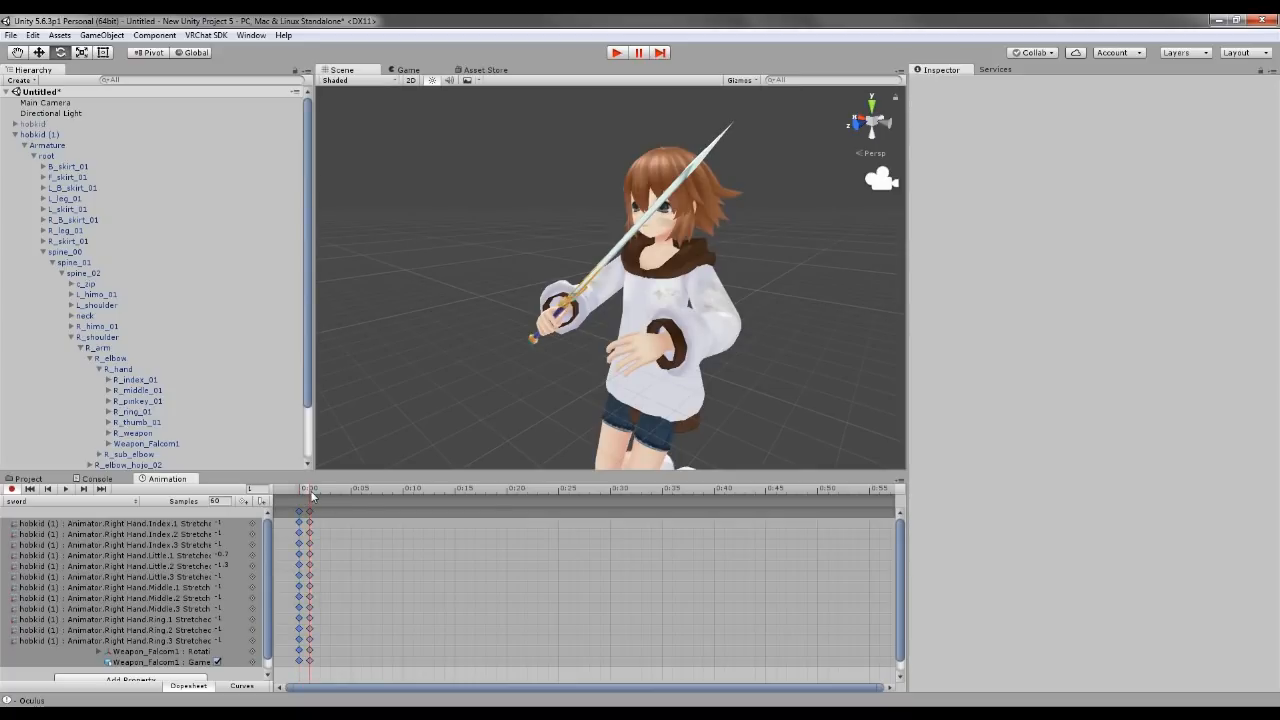
drag(268, 554, 270, 575)
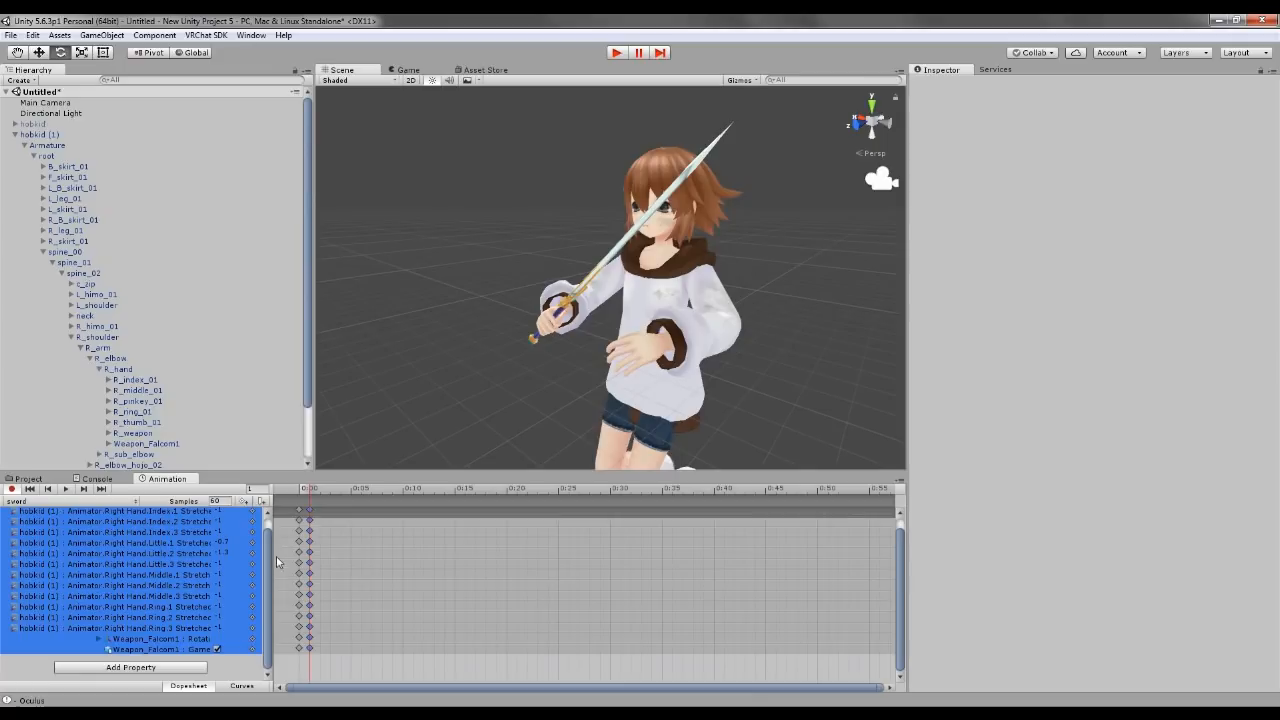
Step: Go through the frame 0 and frame 1 keyframes again to compare the two frames of the sword animation
scroll(277, 563, up, 1)
click(297, 497)
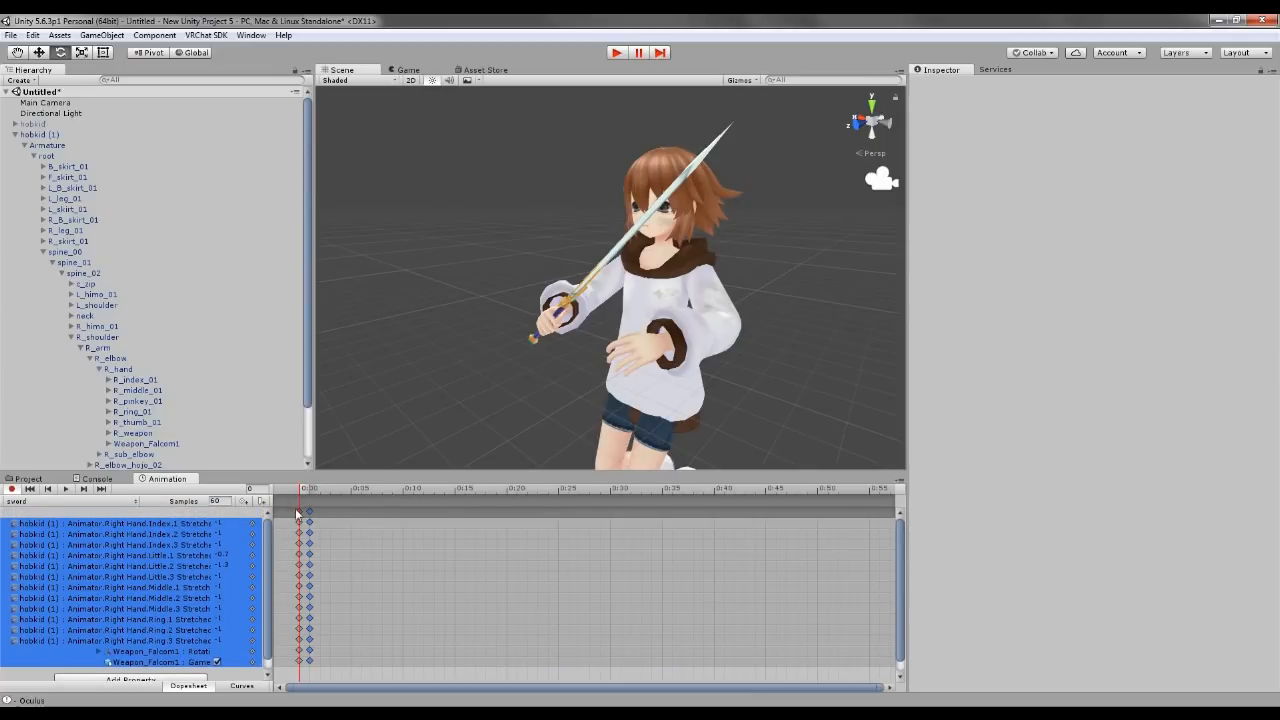
click(299, 513)
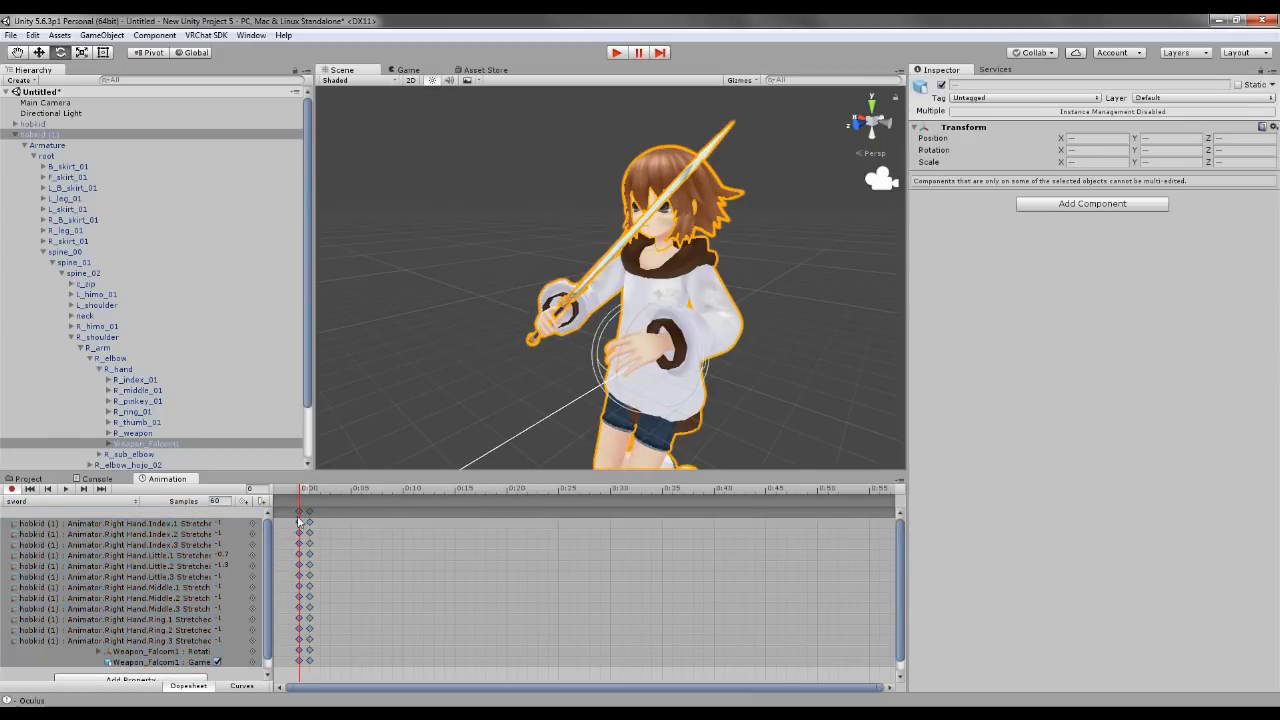
click(303, 507)
click(309, 497)
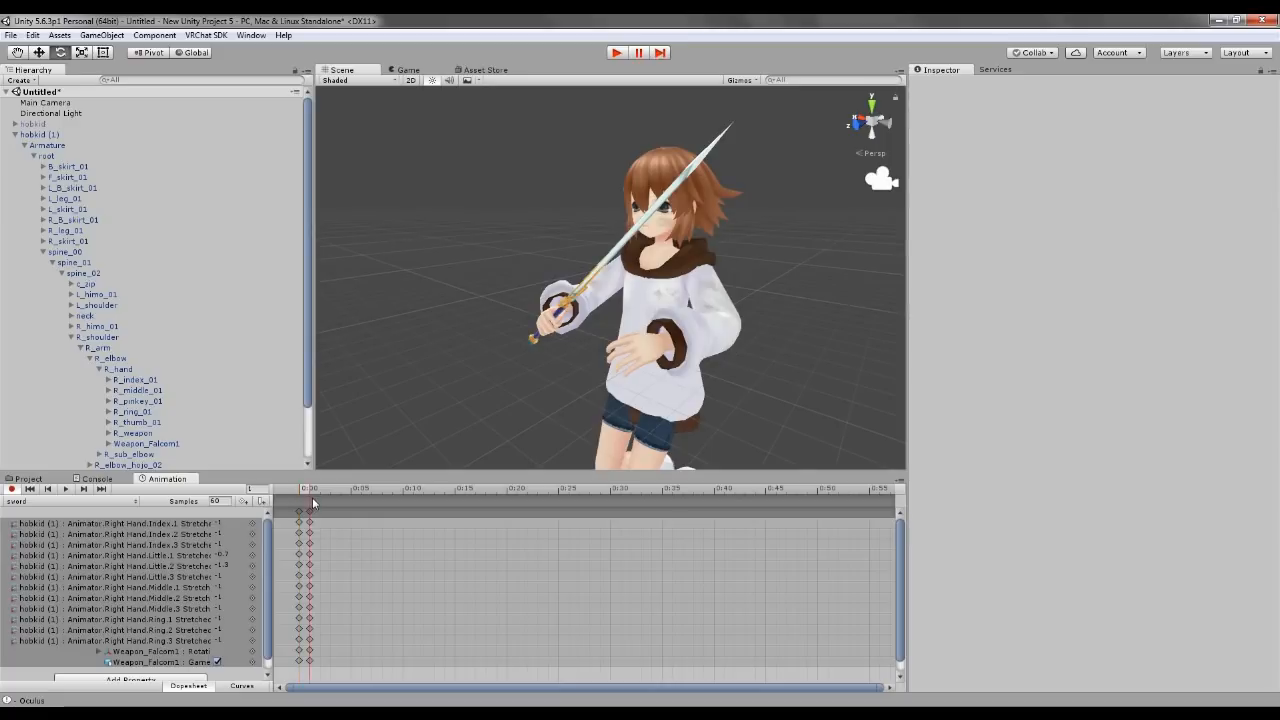
click(309, 513)
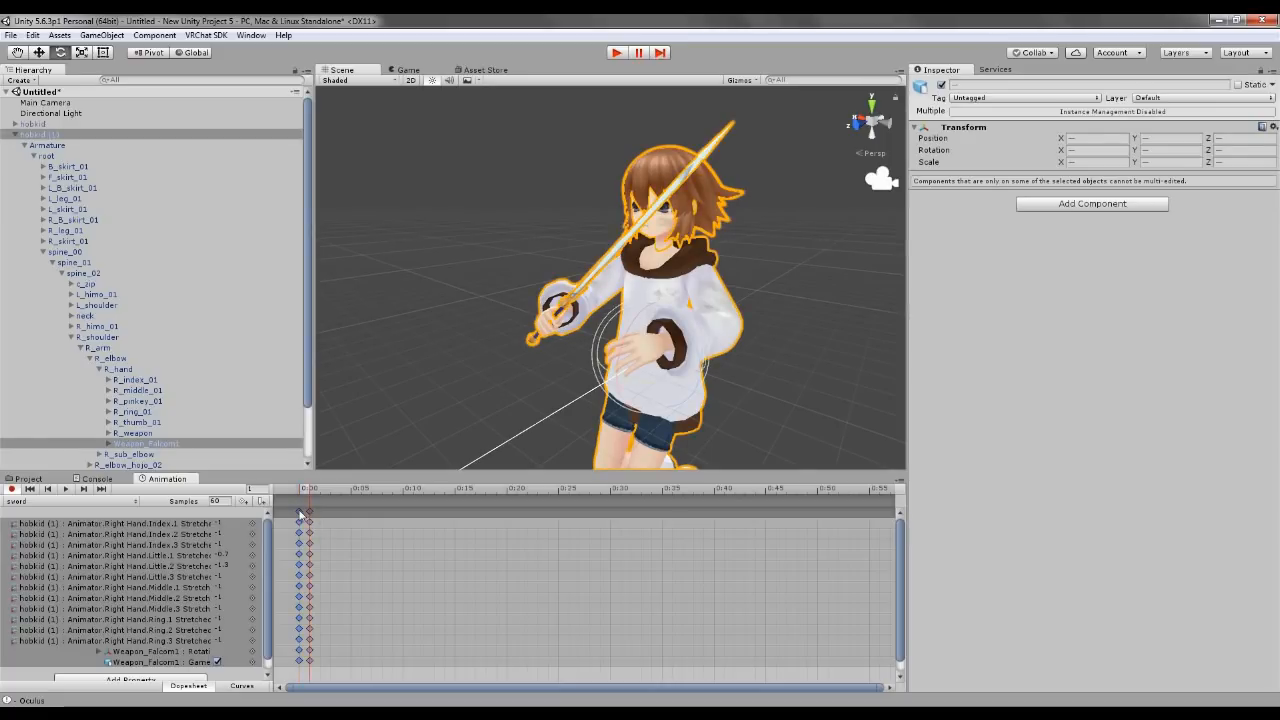
click(309, 507)
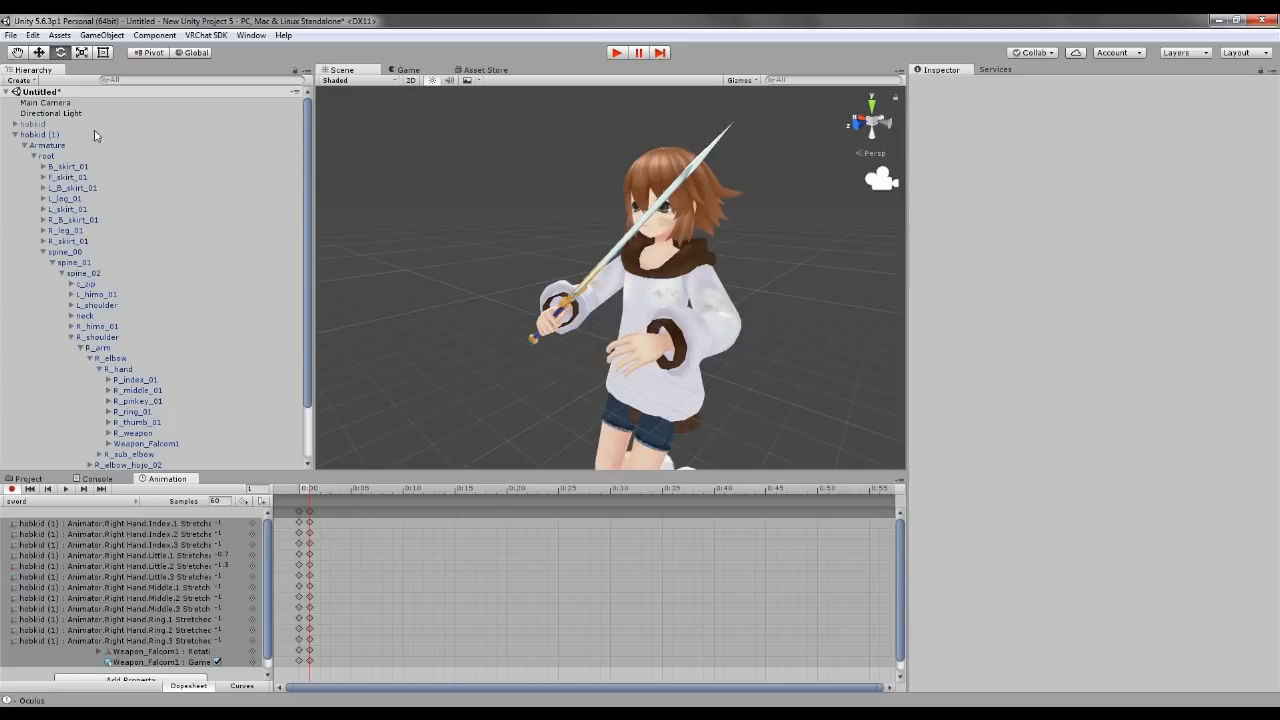
Step: Find the sword animation clip in the Weapons-Falcom folder and check its settings
click(36, 480)
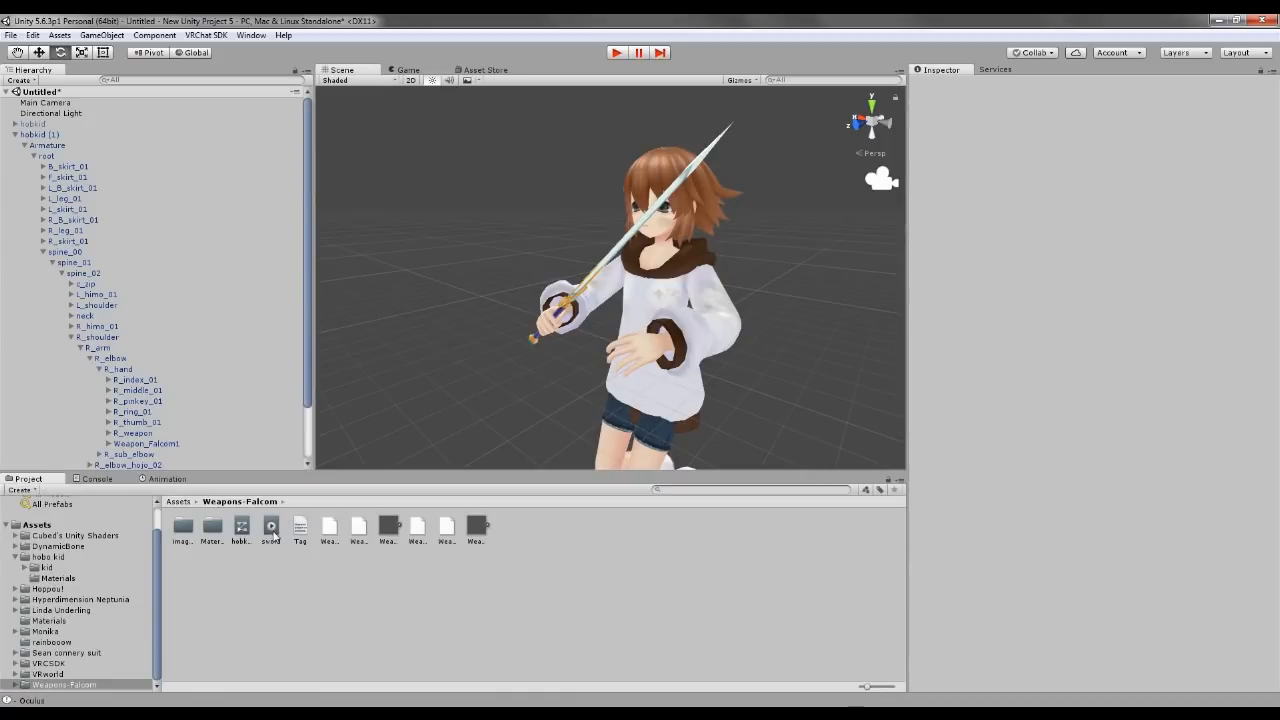
click(279, 541)
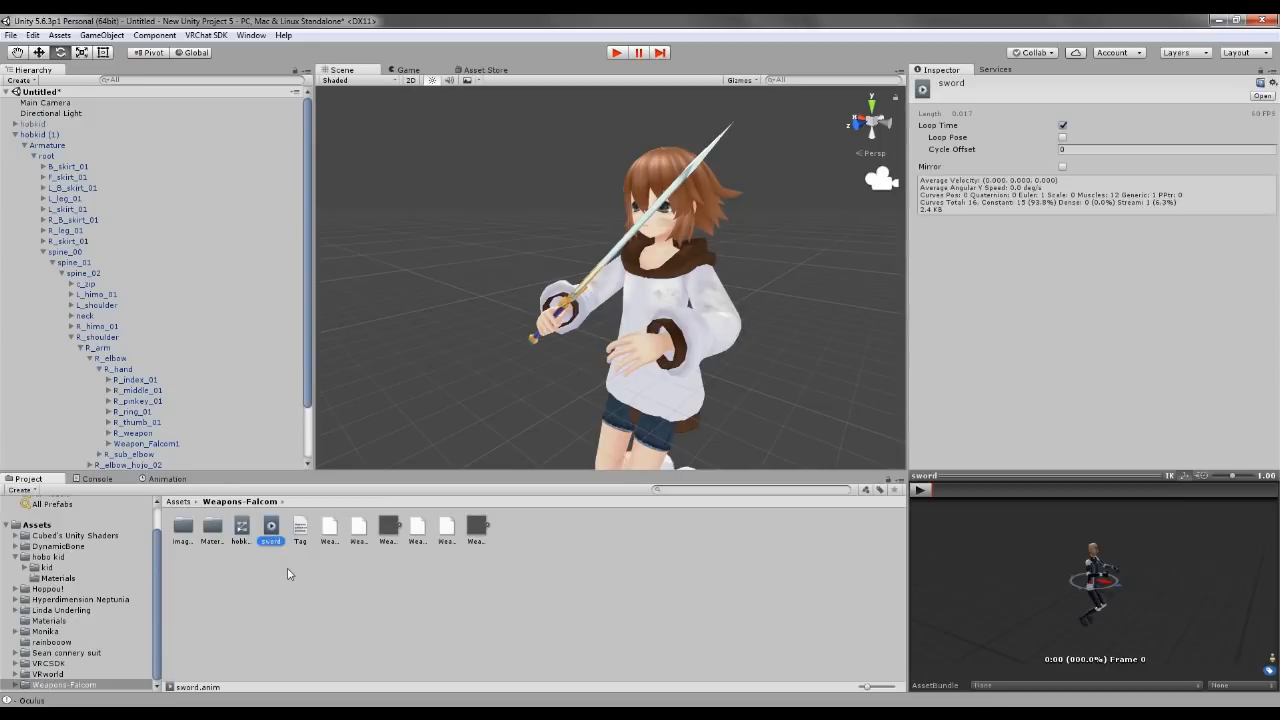
click(1080, 477)
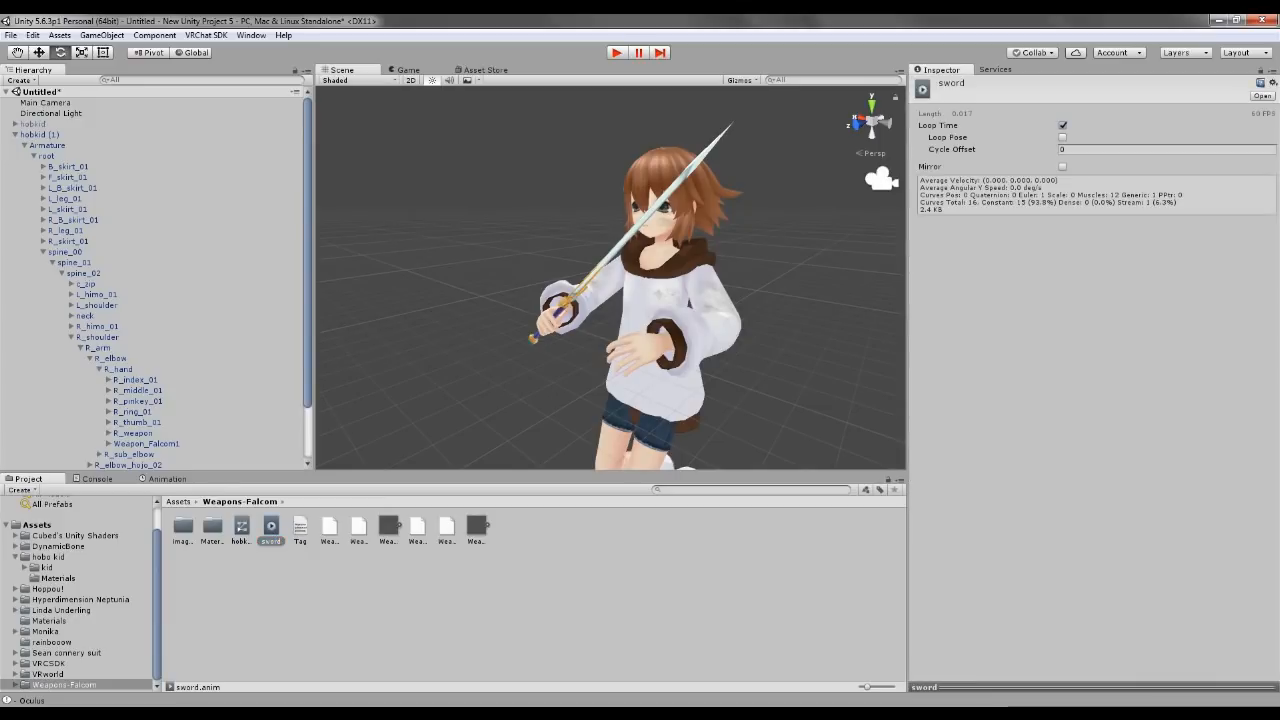
Step: Deactivate the hobkid (1) duplicate and reactivate the original hobkid avatar in the scene
click(30, 124)
click(15, 134)
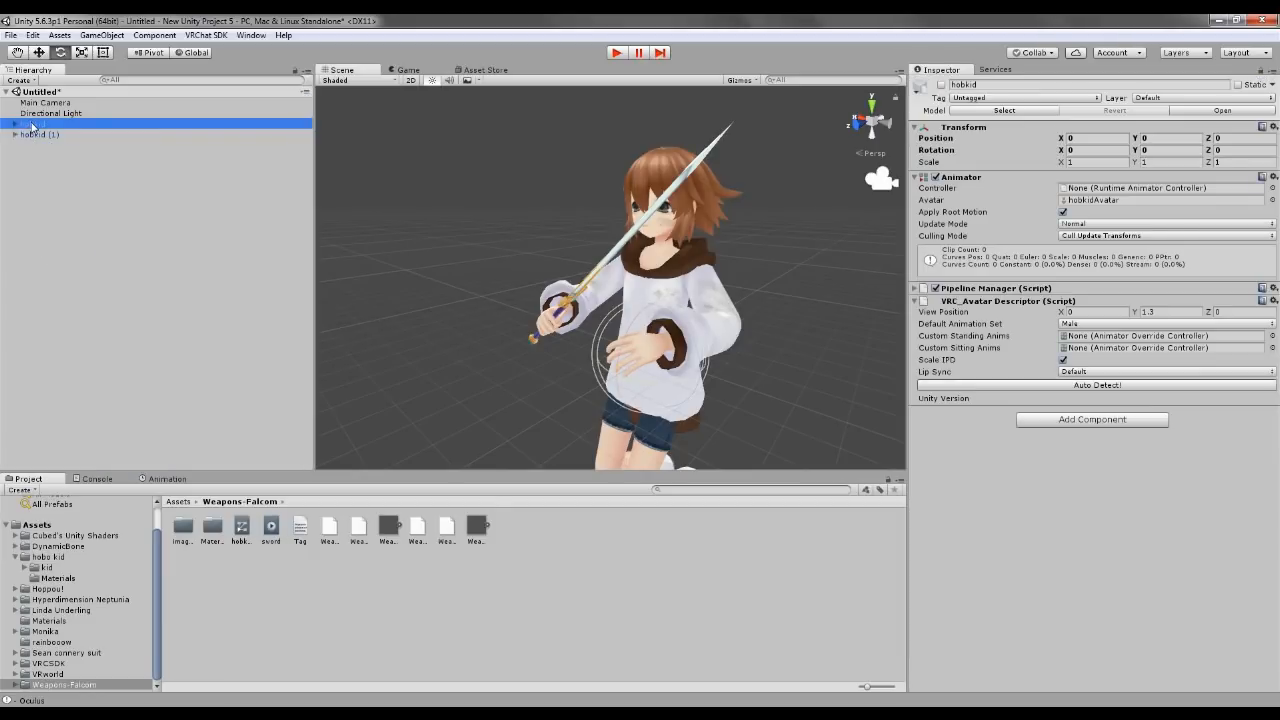
click(297, 152)
click(44, 137)
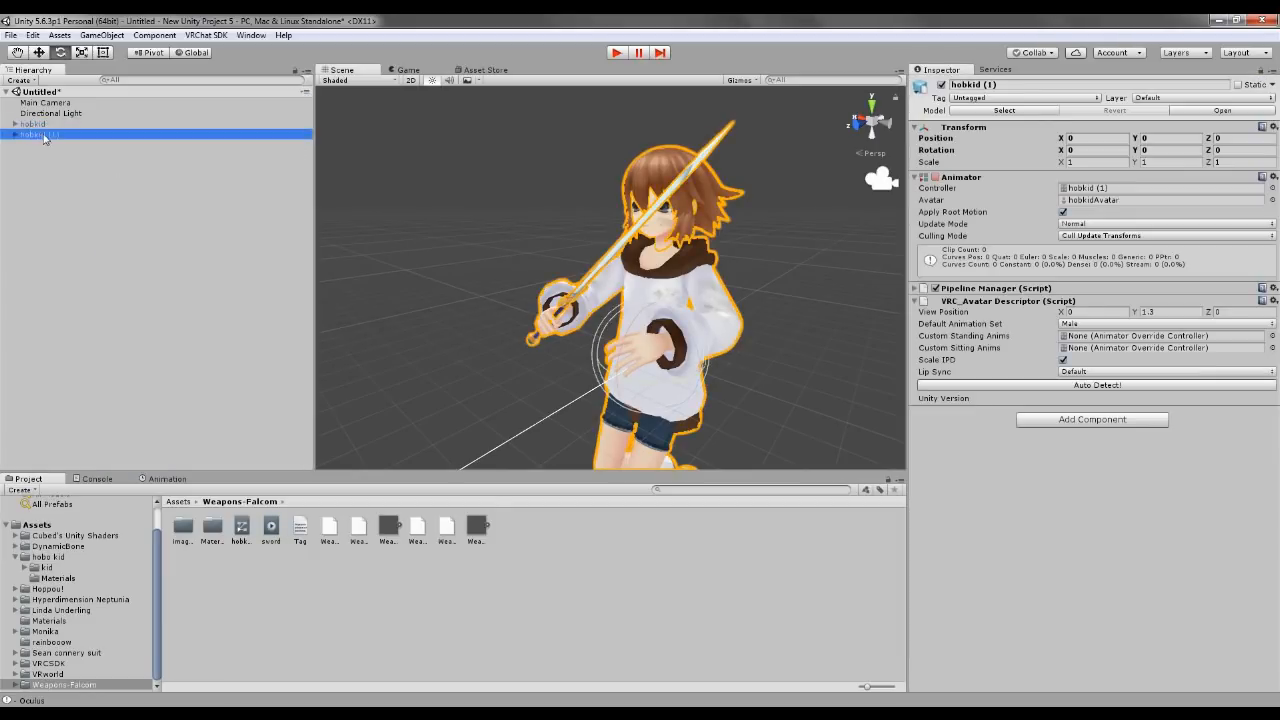
click(941, 85)
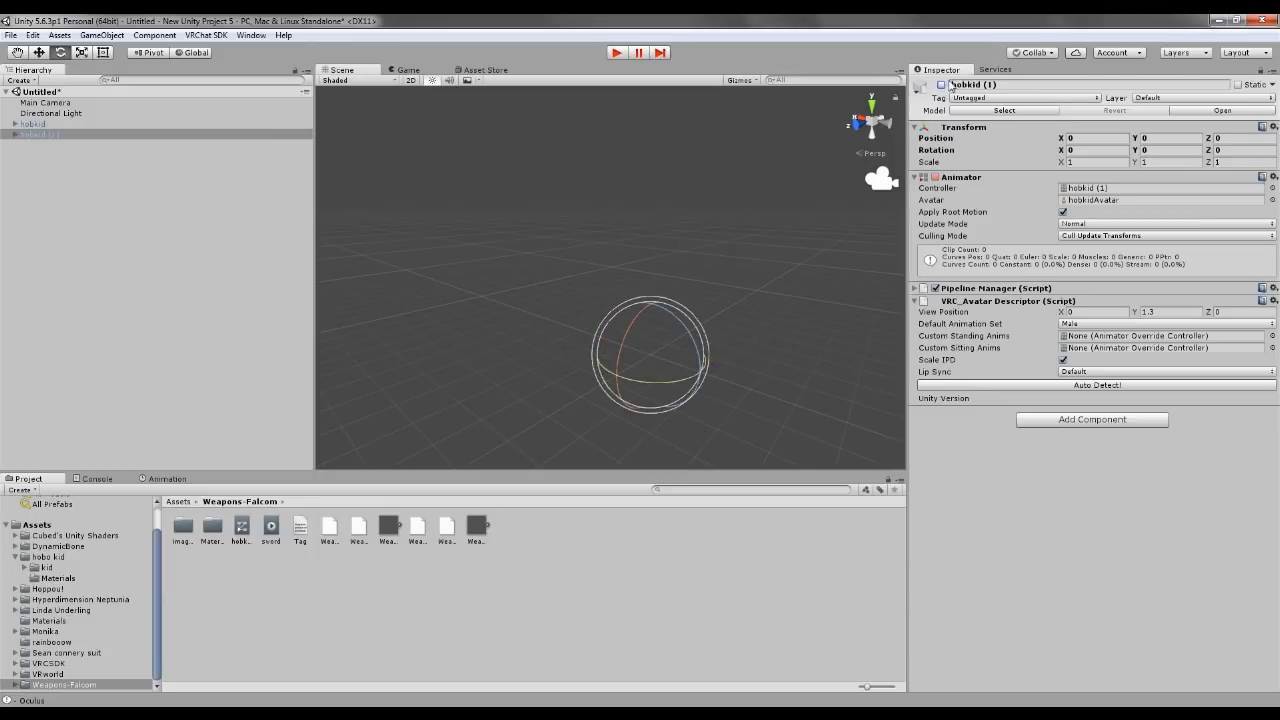
click(88, 124)
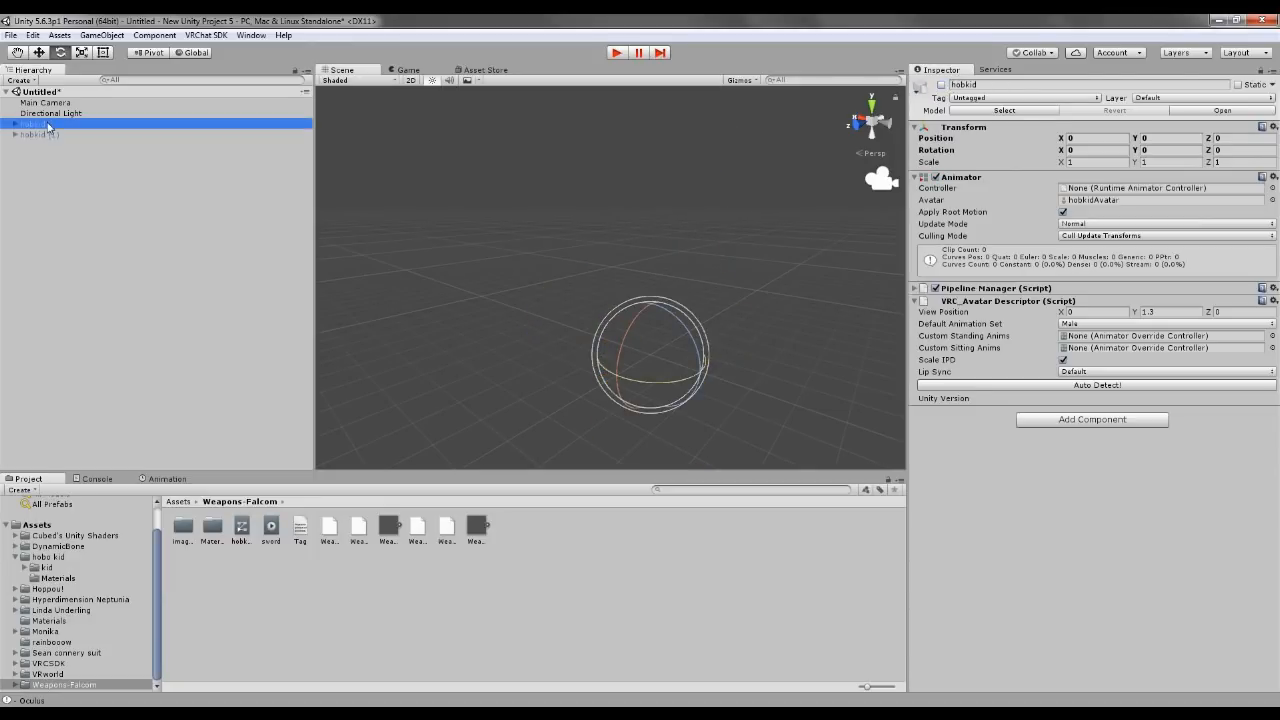
click(941, 85)
scroll(807, 250, down, 2)
middle_drag(707, 250, 698, 277)
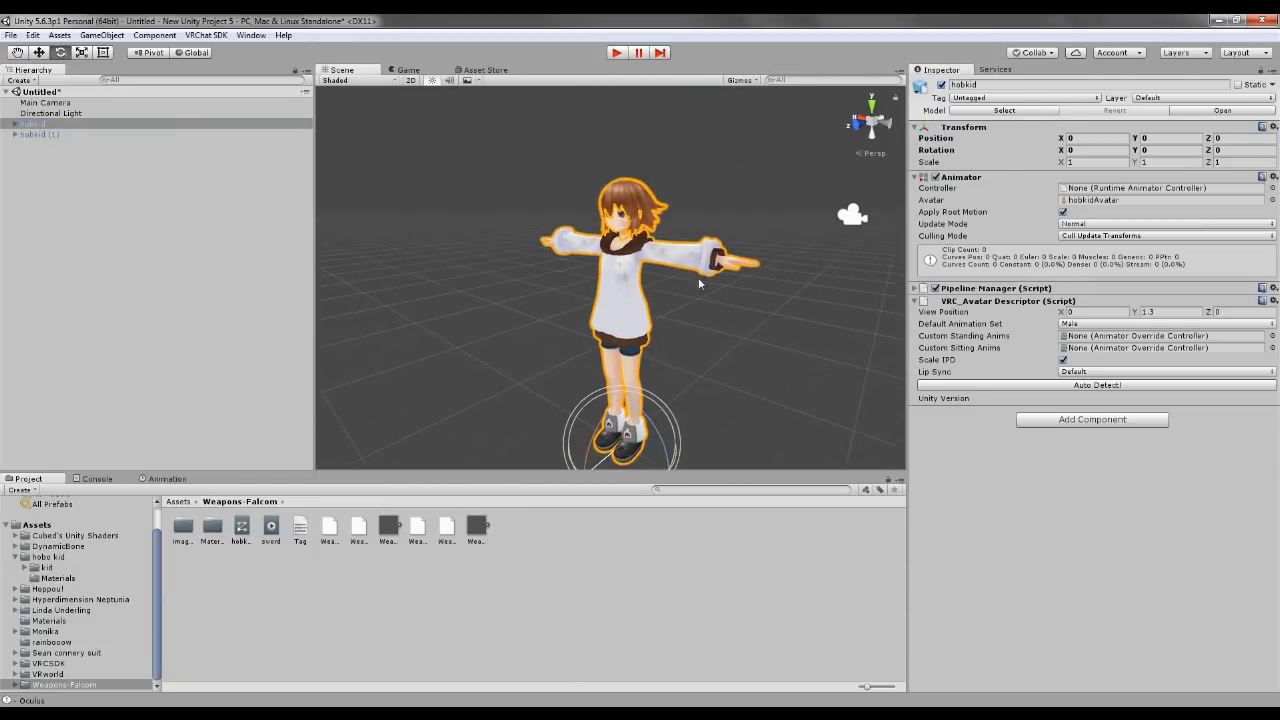
Step: Open the VRCSDK Examples Sample Assets Animation folder and select the CustomOverrideEmpty override controller
right_drag(698, 277, 831, 369)
middle_drag(729, 261, 805, 270)
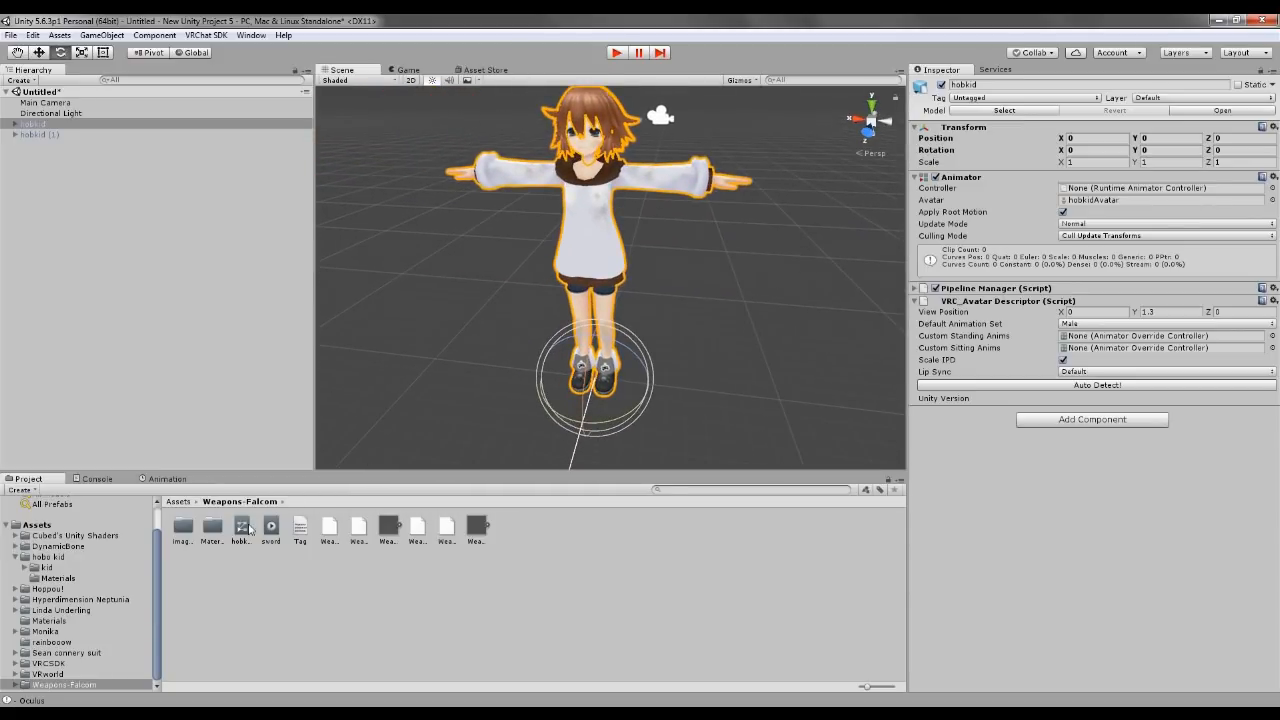
click(241, 528)
click(26, 124)
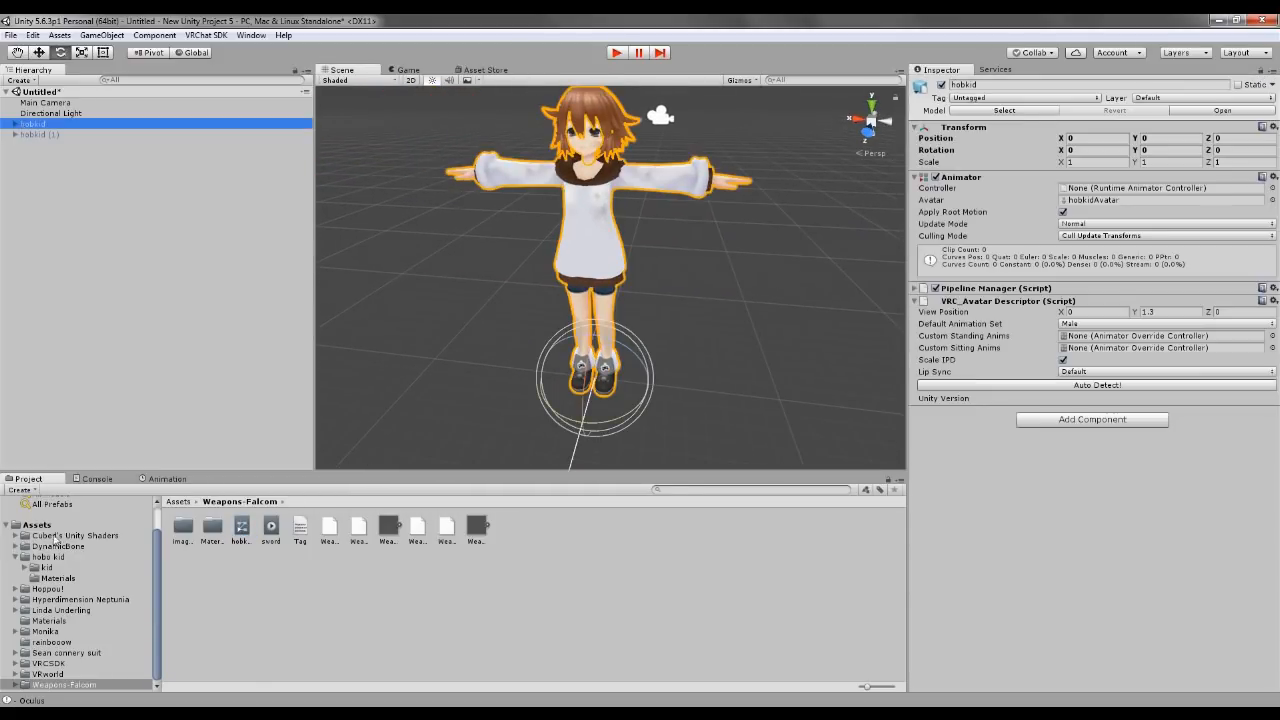
click(16, 664)
scroll(21, 660, down, 3)
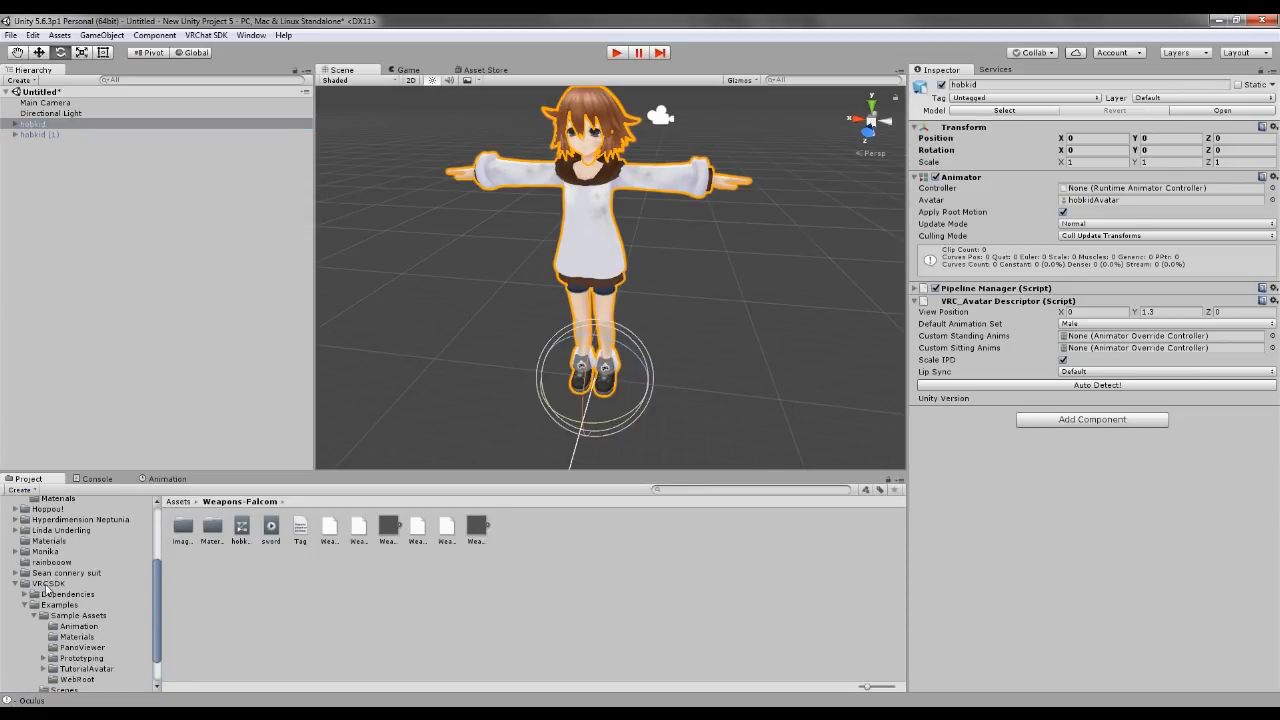
scroll(46, 588, down, 2)
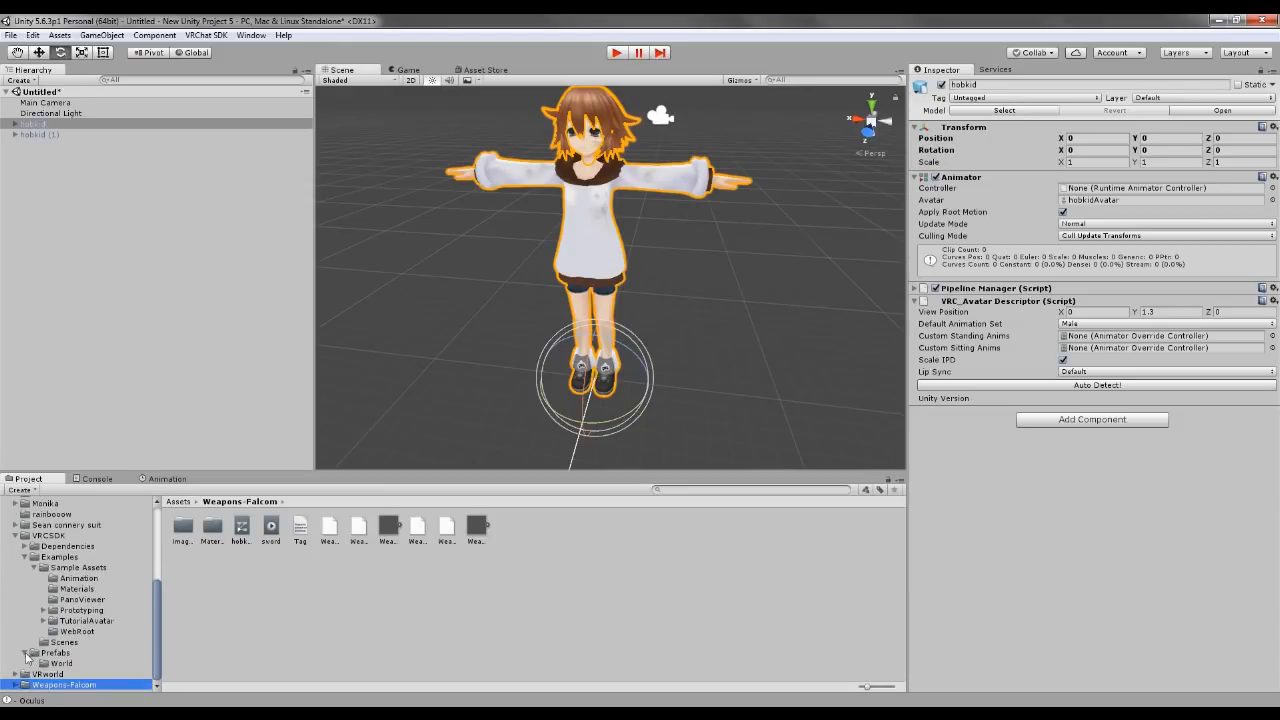
click(74, 589)
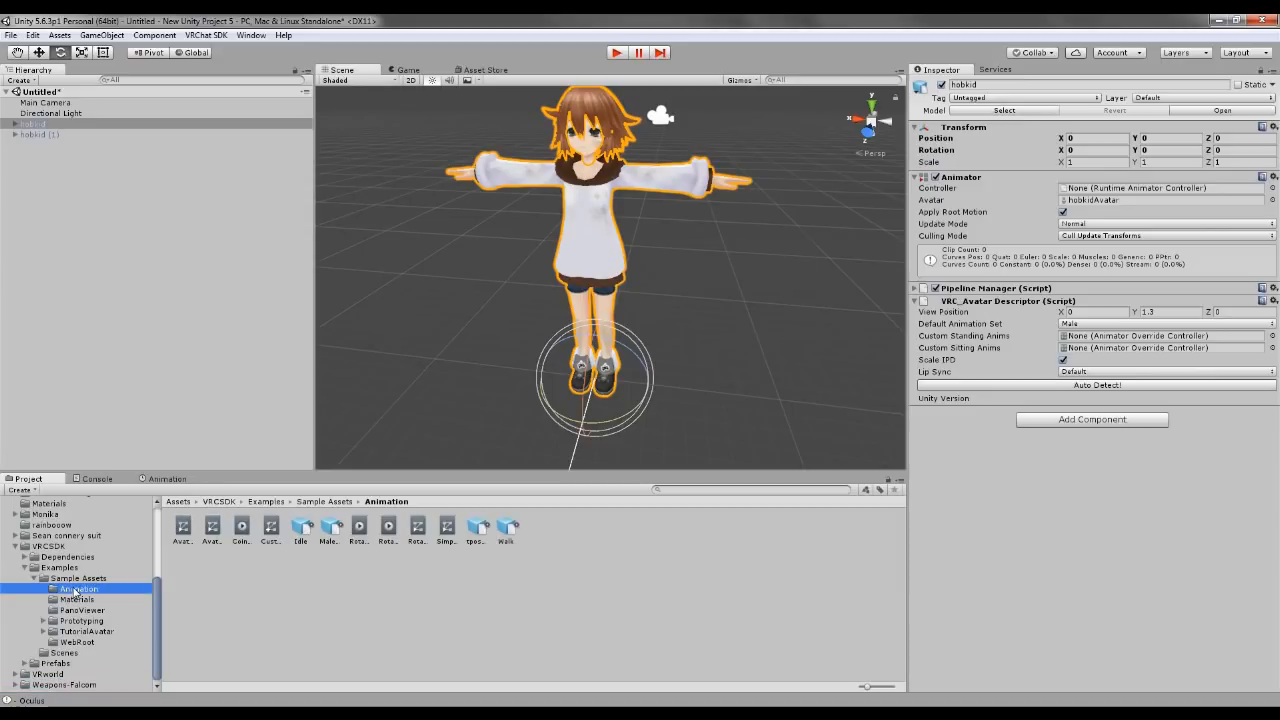
click(273, 541)
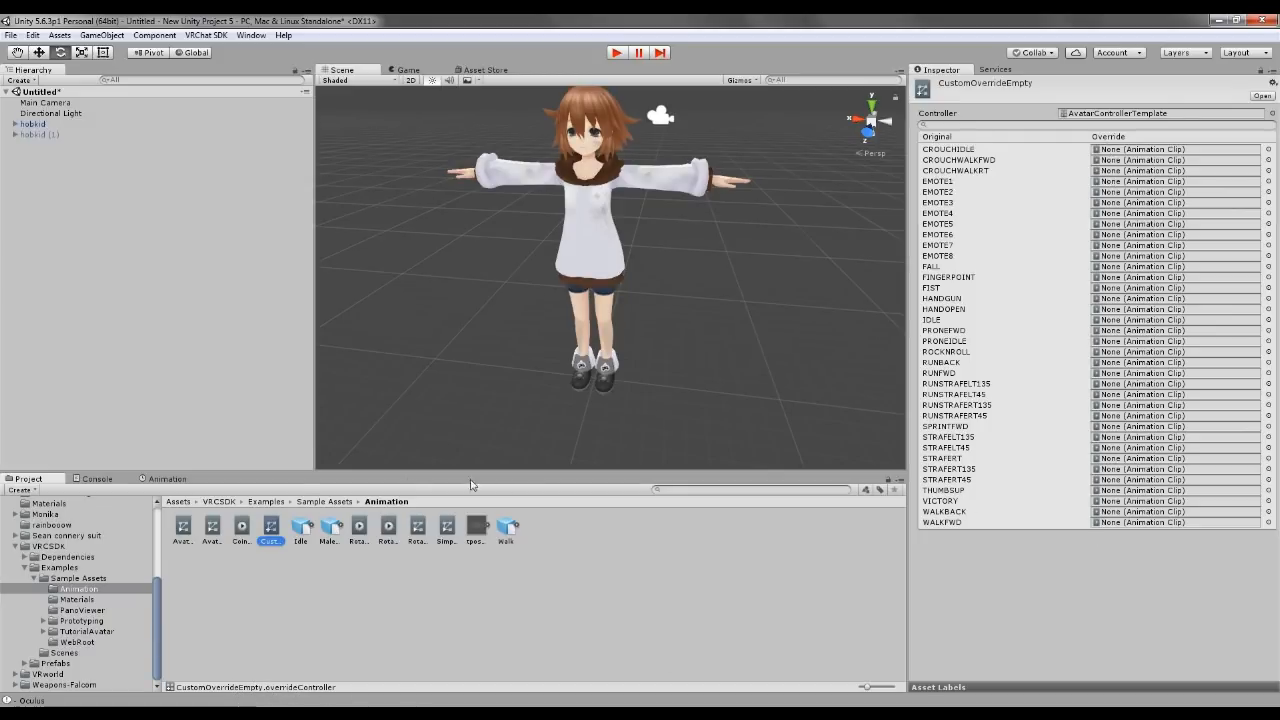
Step: Duplicate the CustomOverrideEmpty controller and move the copy into the hobo kid folder
right_click(271, 541)
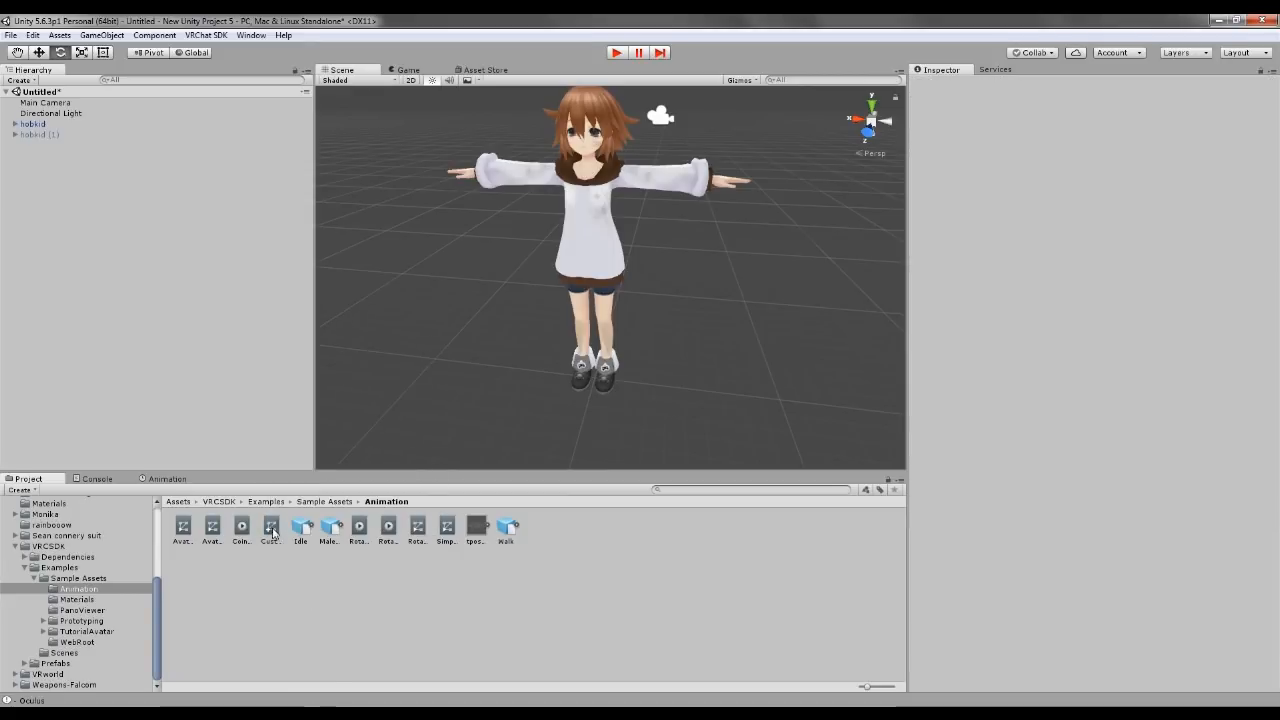
click(271, 530)
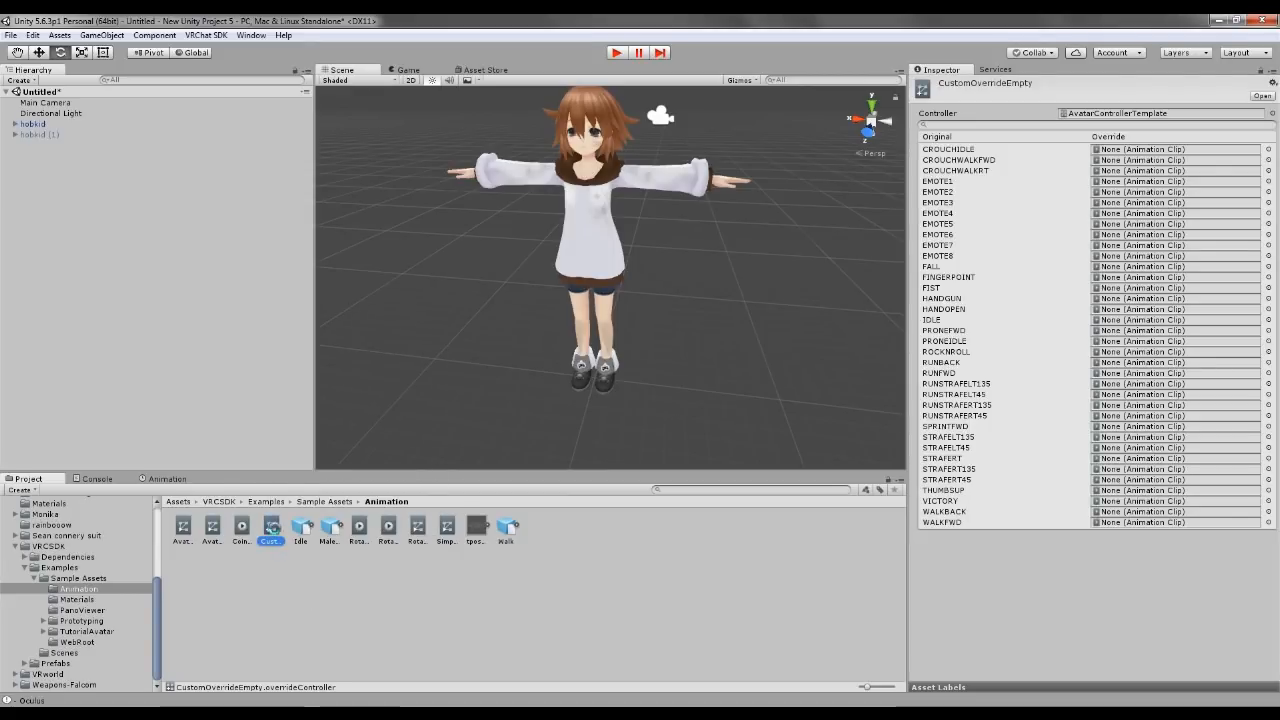
key(ctrl+d)
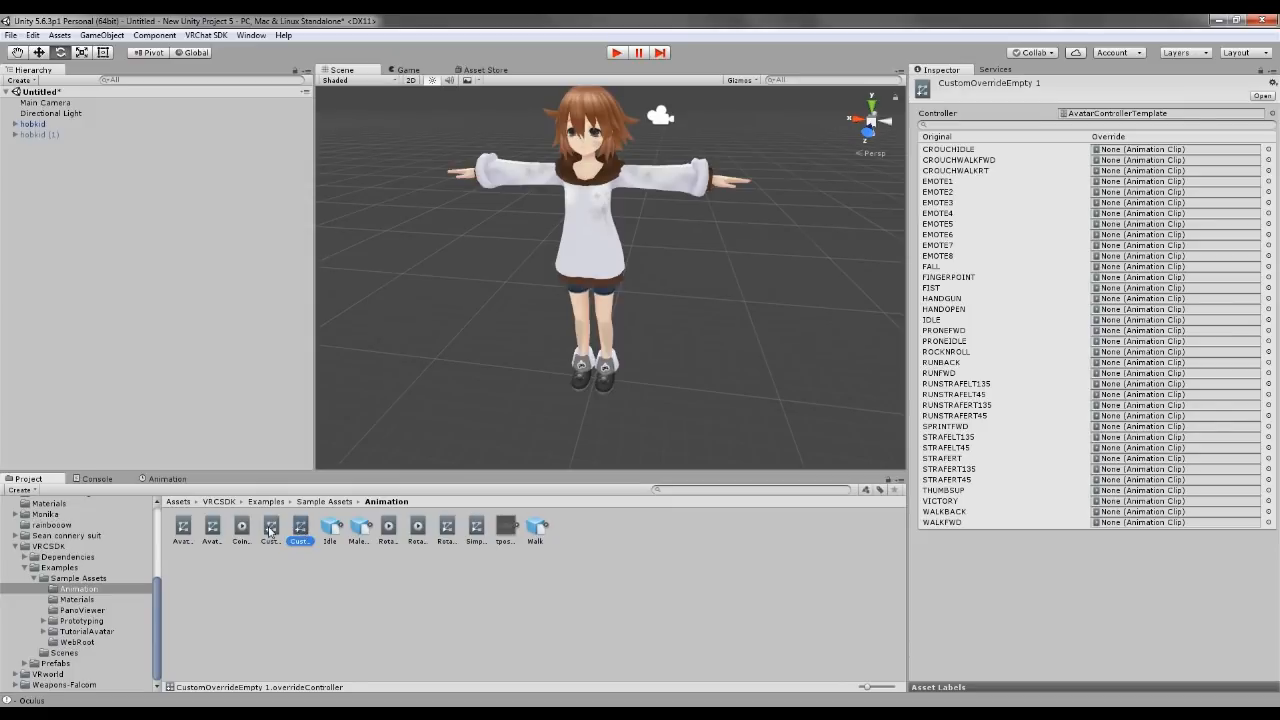
drag(300, 531, 44, 590)
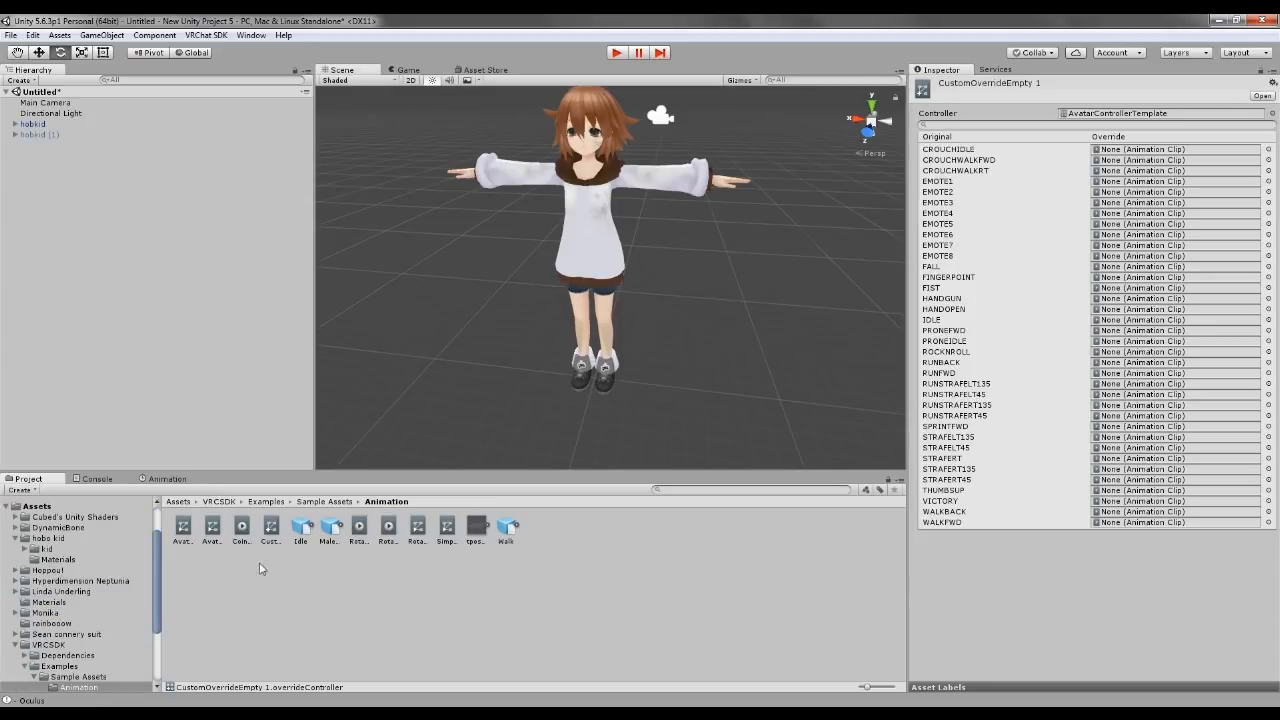
Step: Move the sword animation clip from the Weapons-Falcom folder into the hobo kid folder and open that folder
click(269, 530)
scroll(100, 658, down, 3)
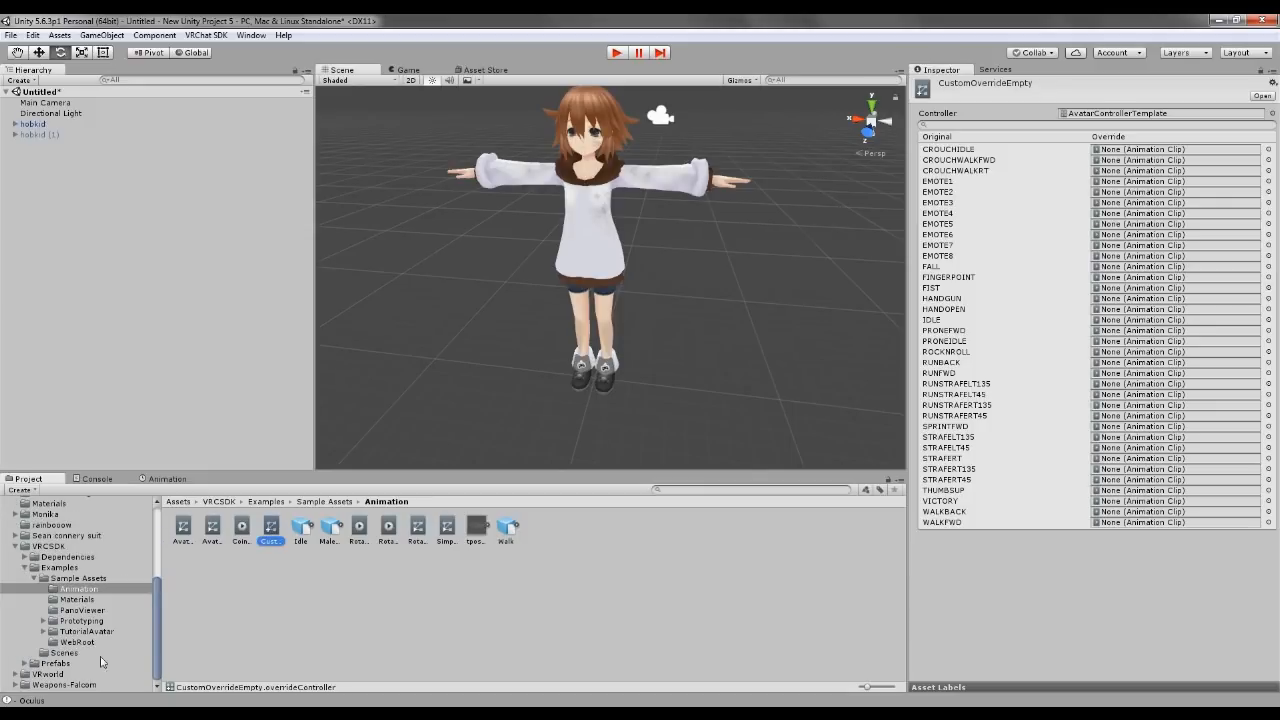
click(68, 686)
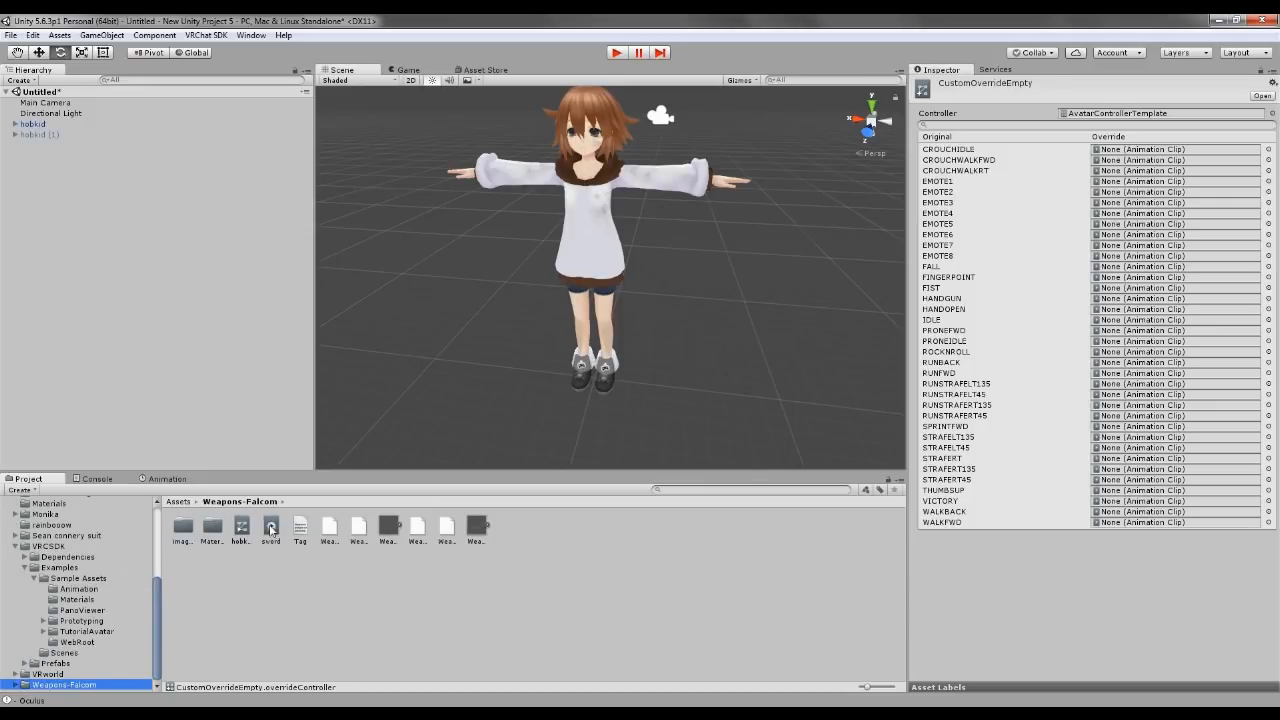
drag(272, 529, 130, 596)
scroll(100, 590, up, 5)
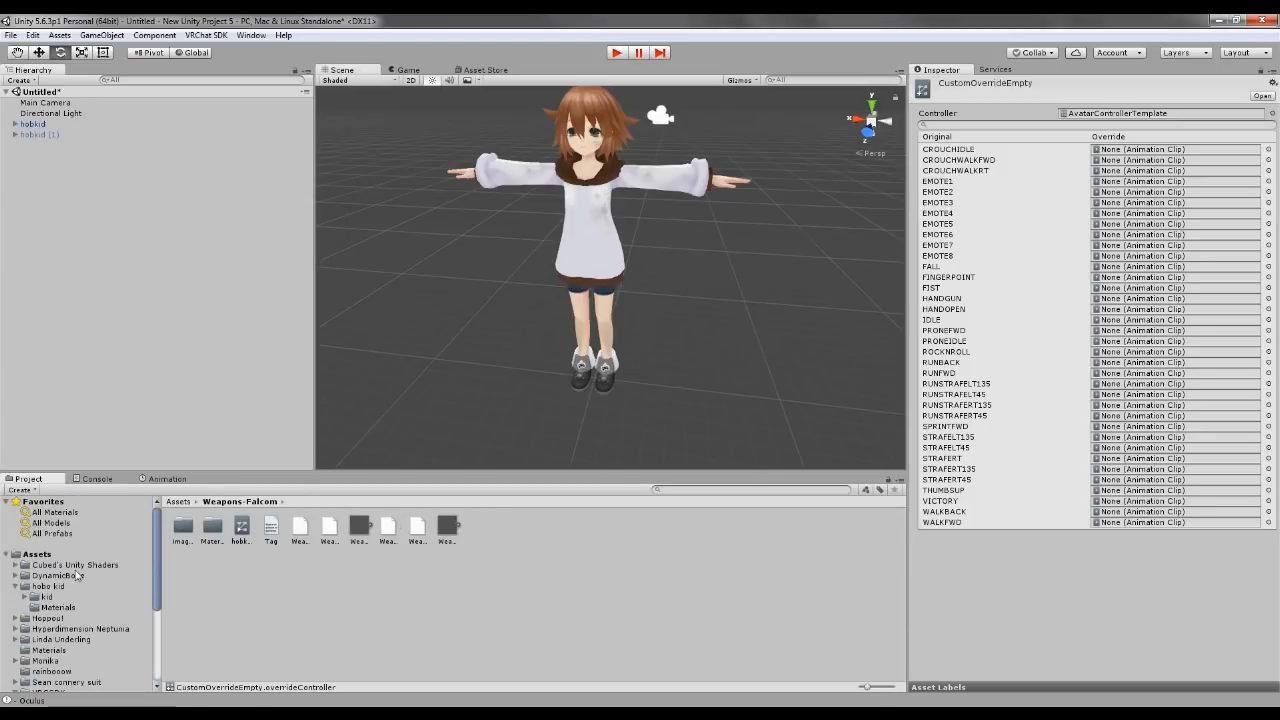
click(45, 587)
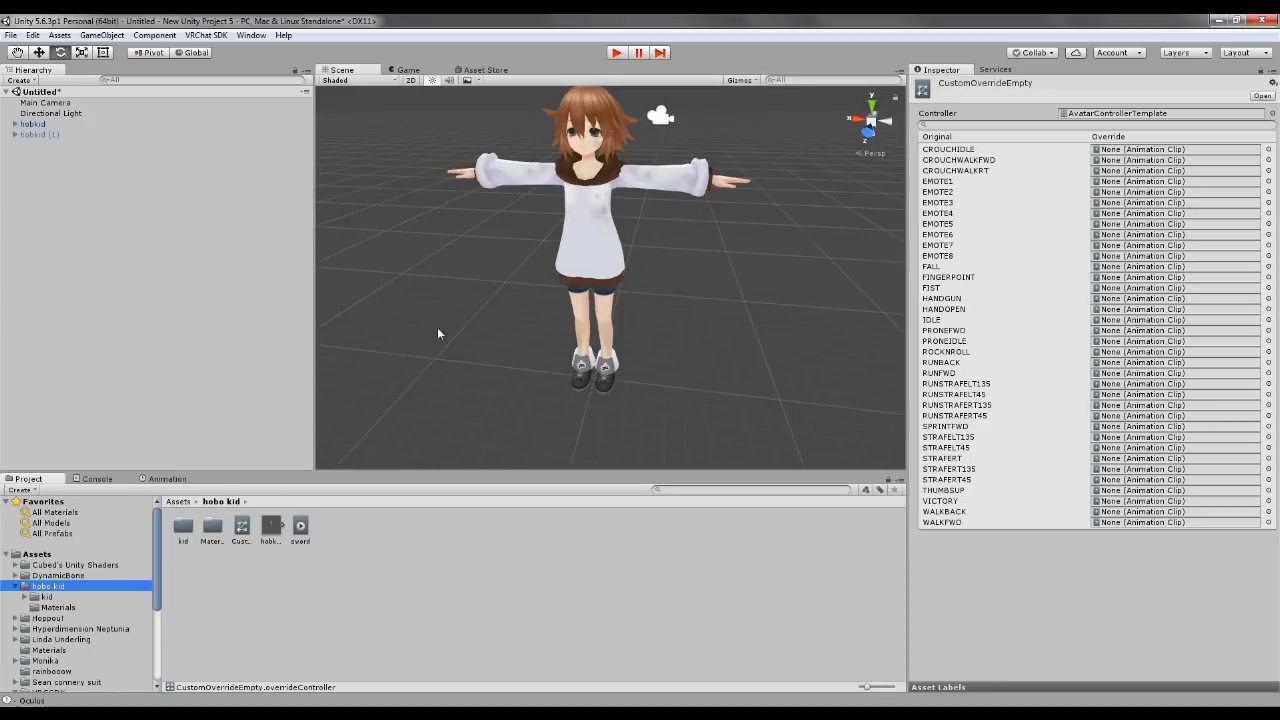
Step: Assign the sword animation clip to the THUMBSUP override of the CustomOverrideEmpty controller
mouse_move(497, 303)
alt+mouse_down()
mouse_move(534, 317)
mouse_move(503, 323)
mouse_move(503, 310)
alt+mouse_up()
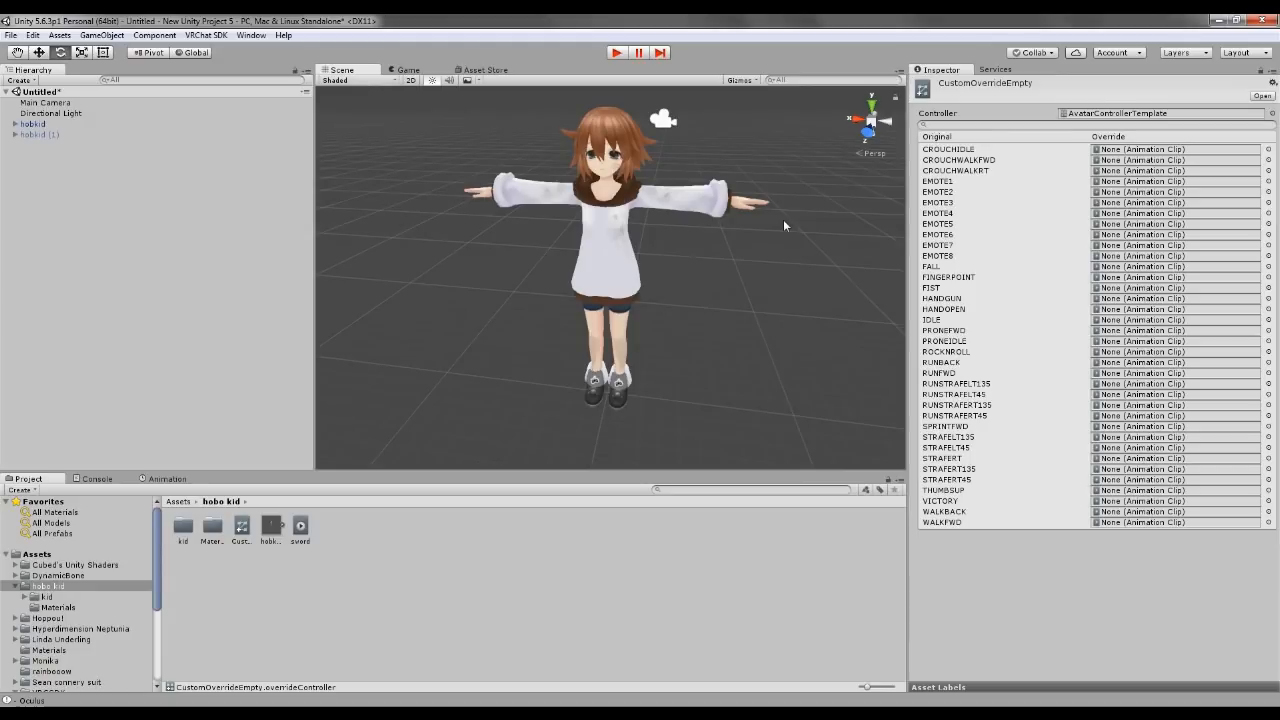
drag(300, 533, 1119, 492)
middle_drag(510, 405, 590, 398)
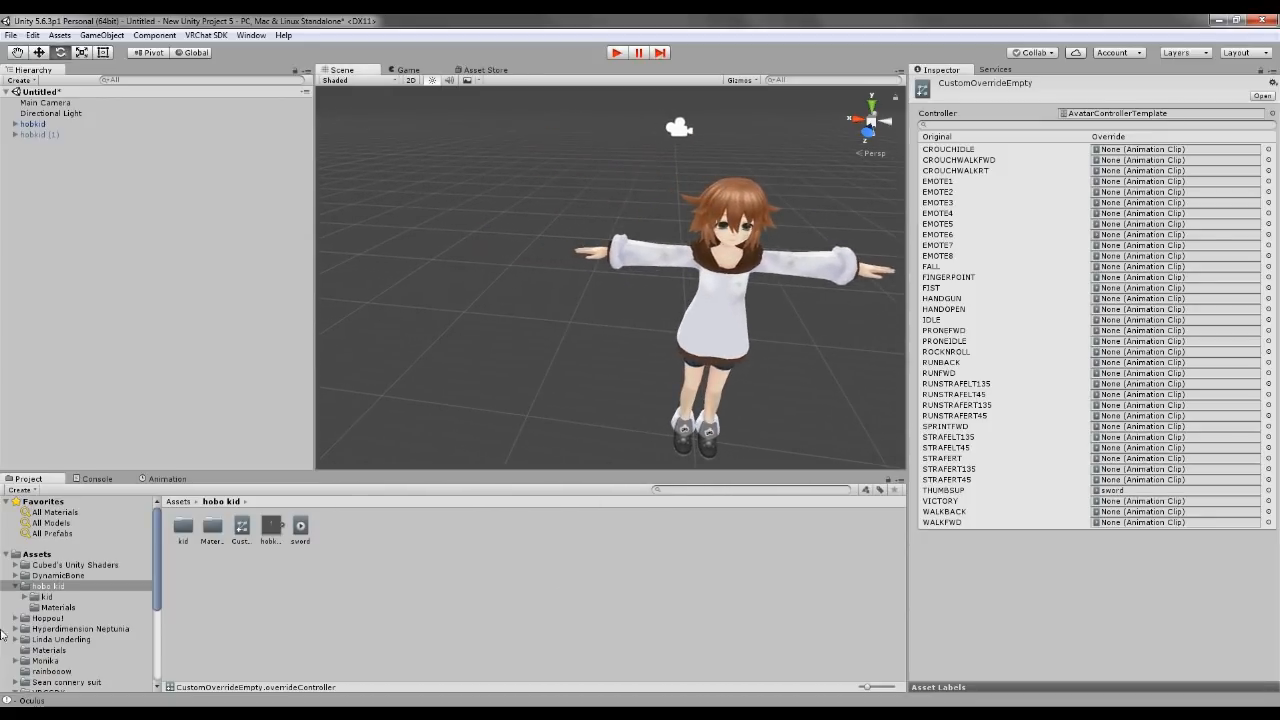
Step: Rename the duplicated override controller in the hobo kid folder to "kid sword"
click(33, 124)
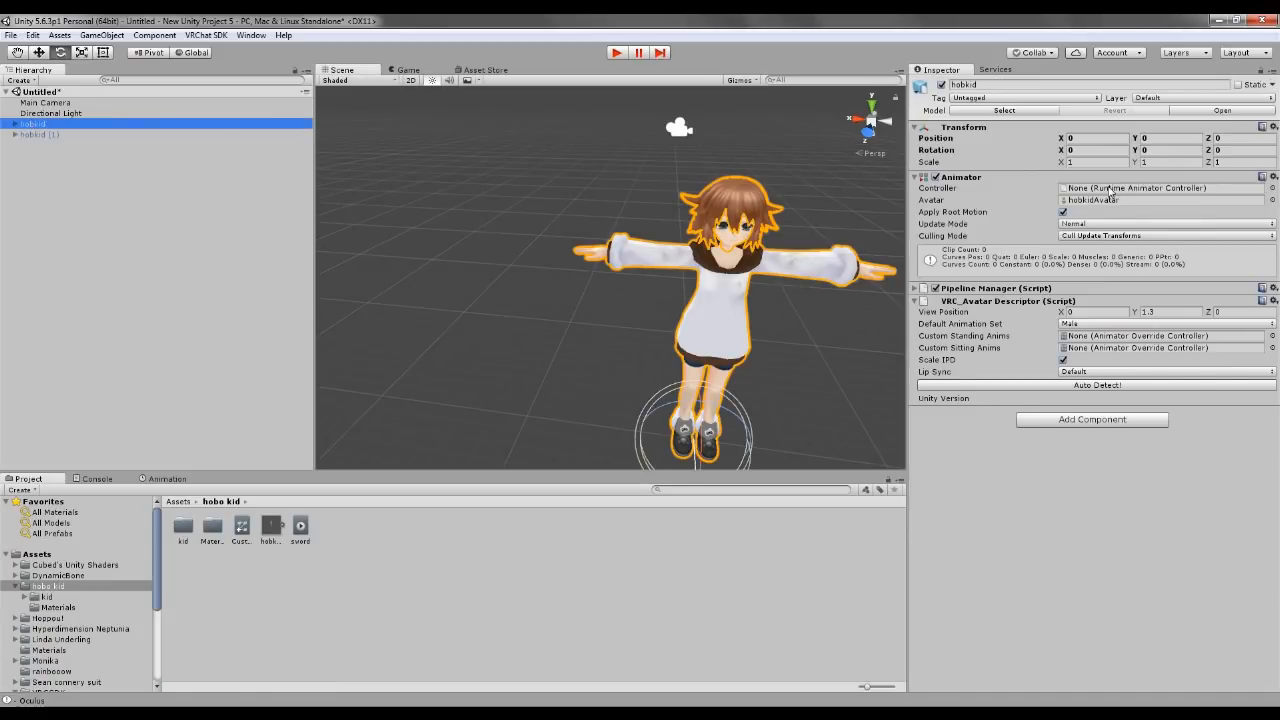
click(241, 530)
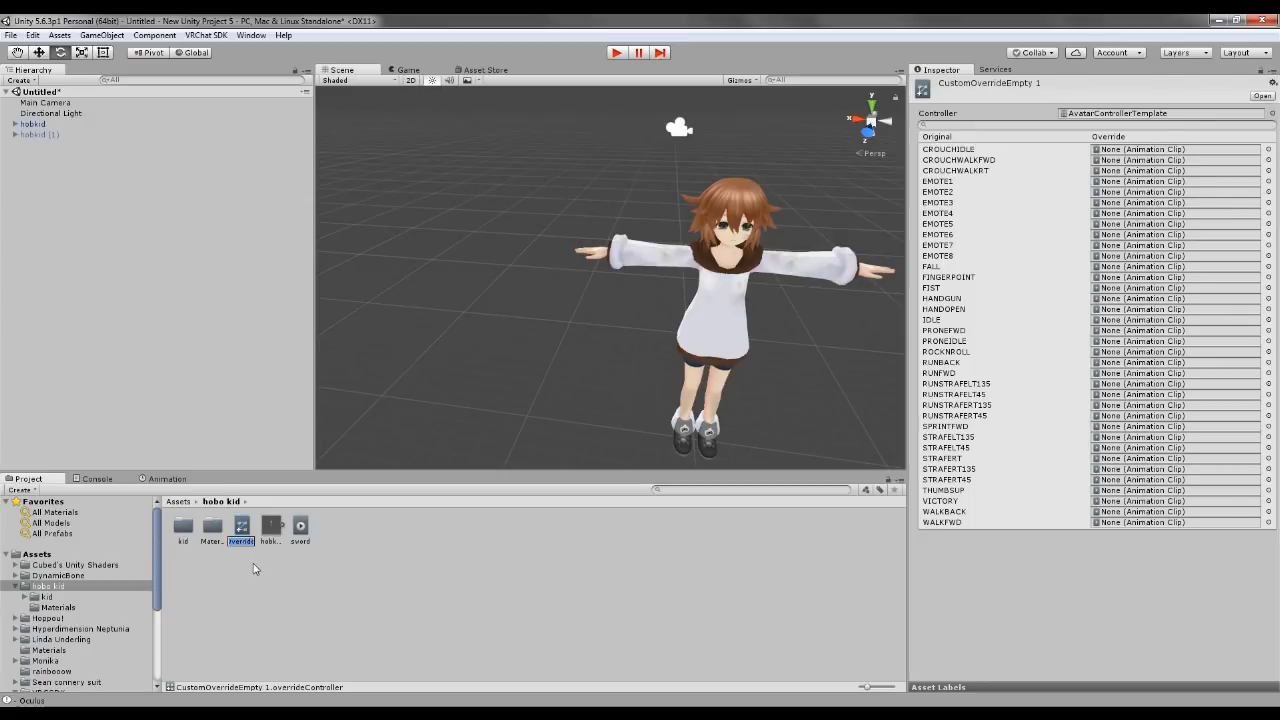
text(sword)
key(Return)
click(592, 586)
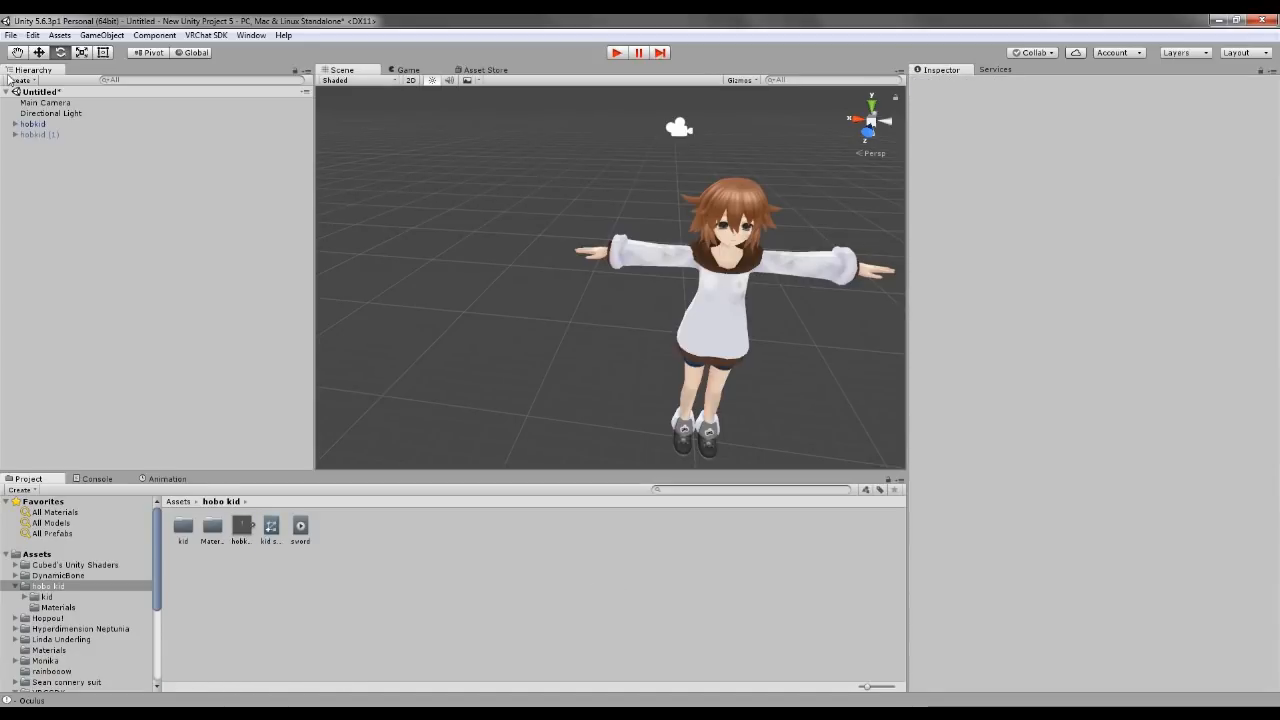
Step: Assign the kid sword override controller as the Animator controller of the hobkid avatar
click(42, 124)
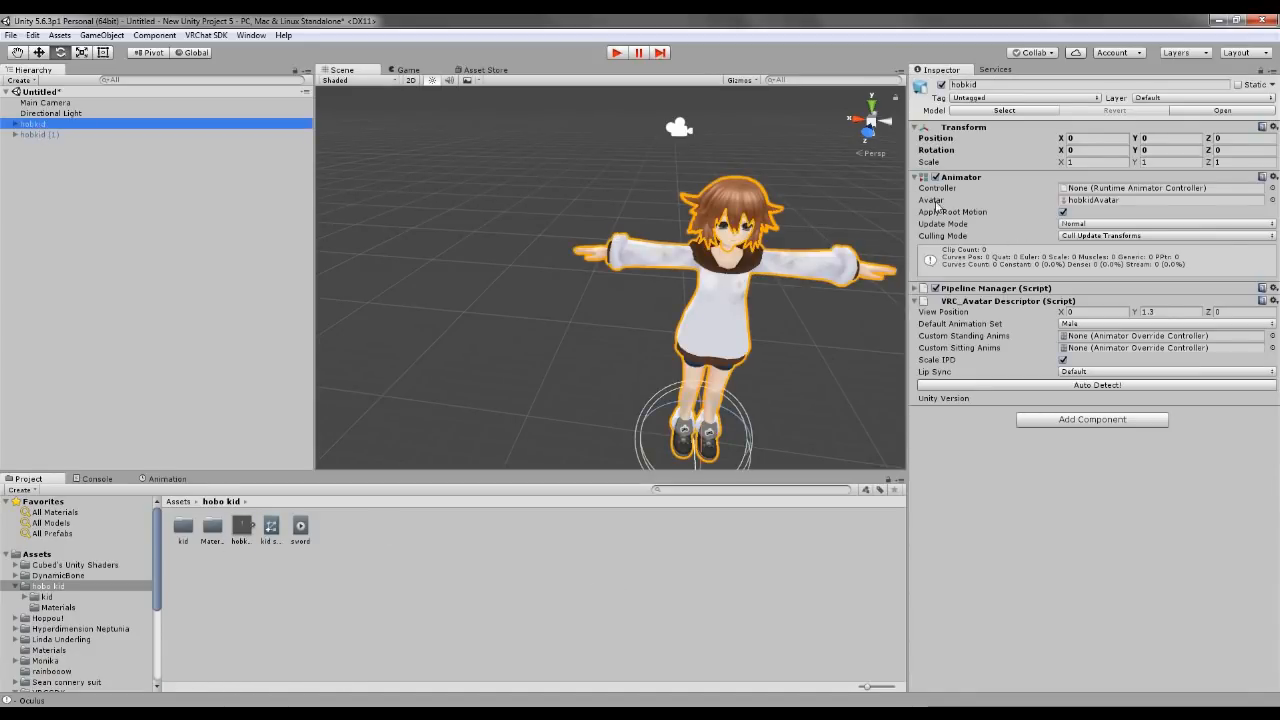
drag(276, 532, 1115, 191)
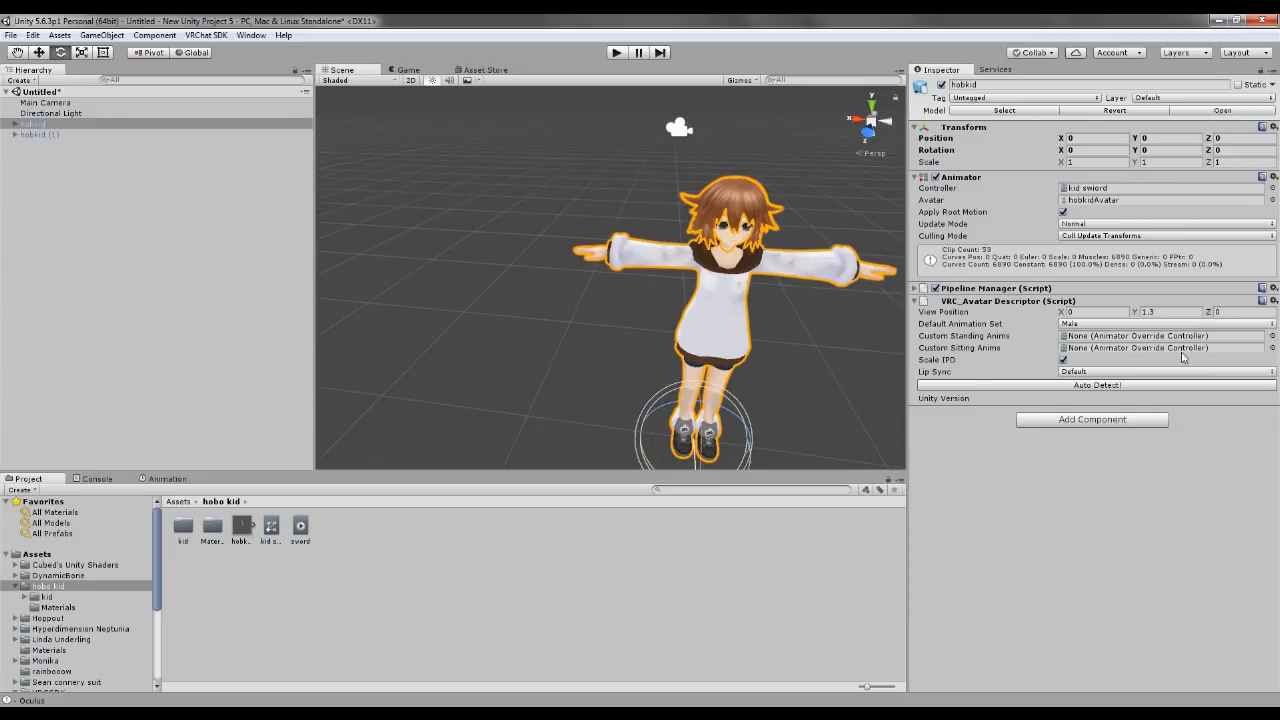
middle_drag(778, 311, 665, 284)
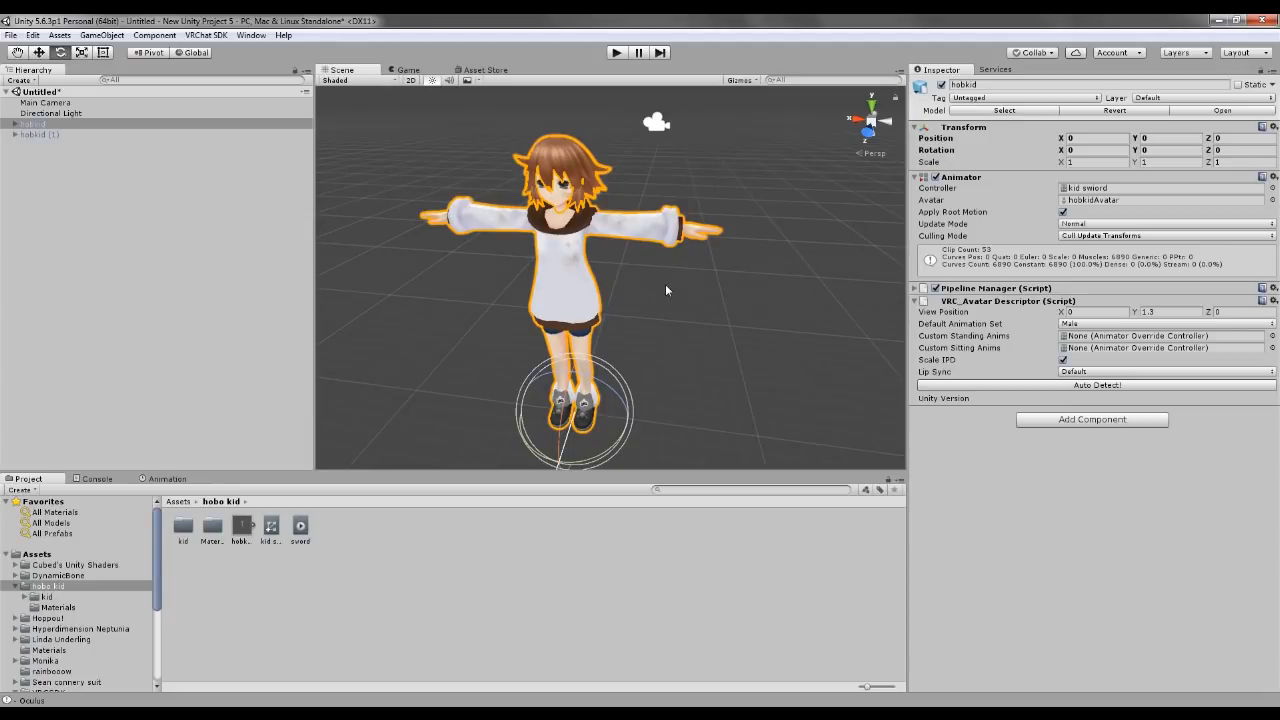
click(706, 332)
click(33, 124)
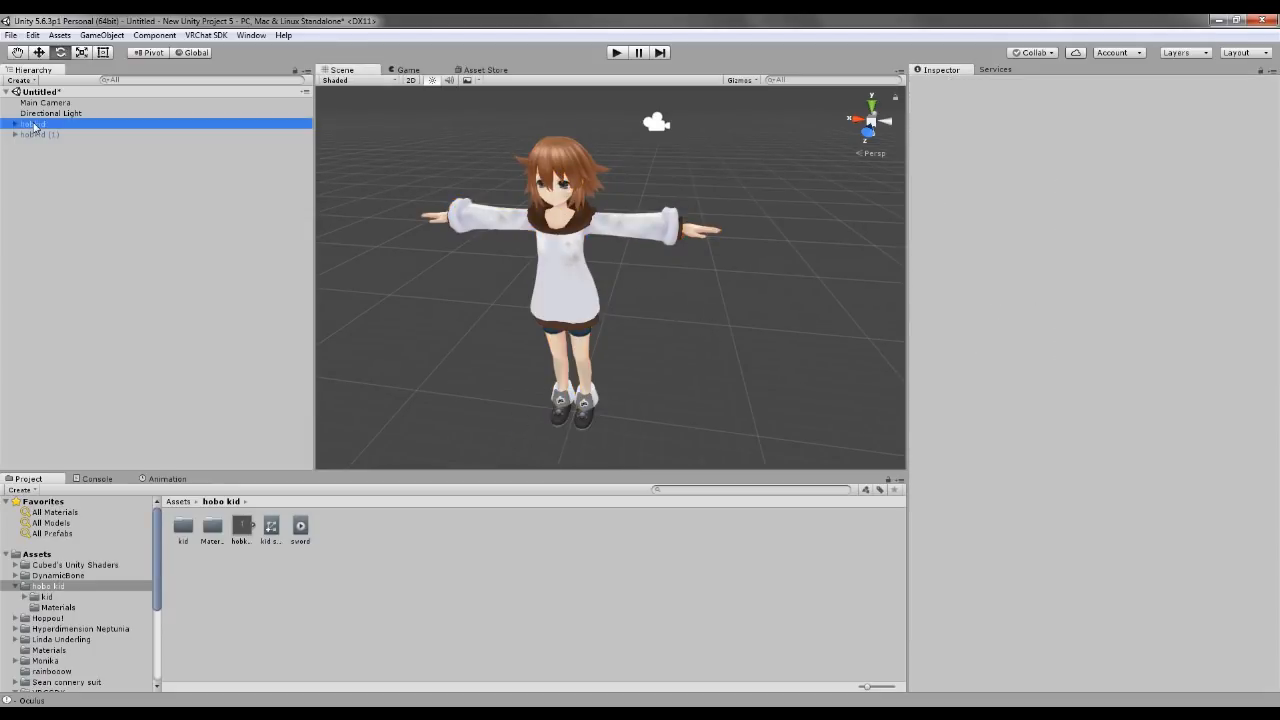
Step: Expand the hobkid hierarchy and frame the hidden Weapon_Falcom1 sword under the R_hand bone
middle_drag(718, 365, 745, 346)
scroll(745, 346, up, 3)
right_drag(745, 346, 620, 326)
middle_drag(620, 326, 501, 289)
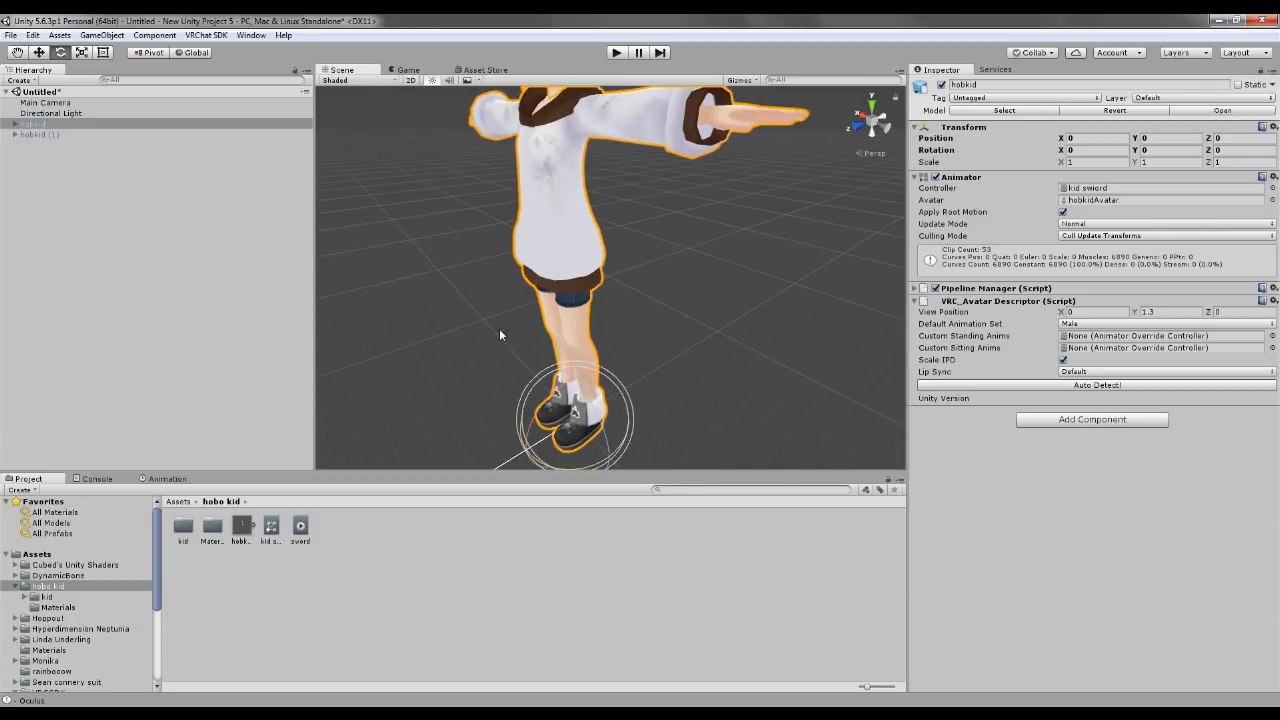
click(15, 124)
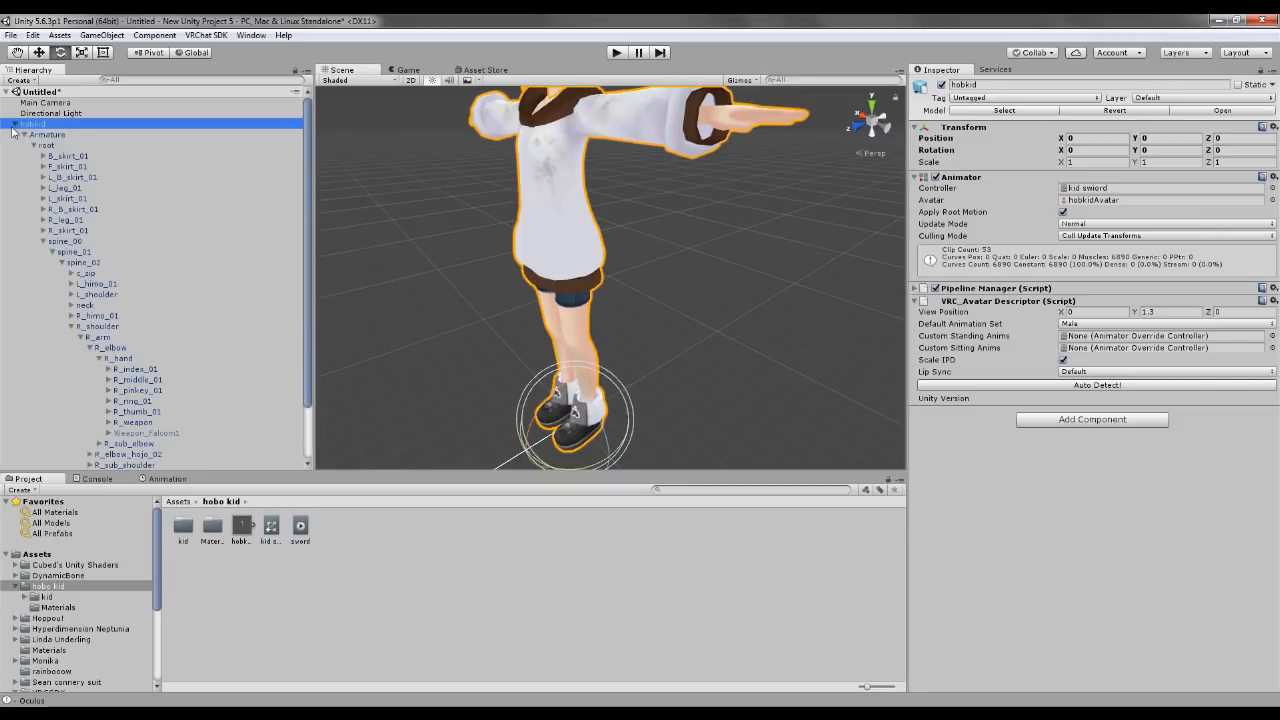
scroll(150, 360, down, 3)
click(152, 370)
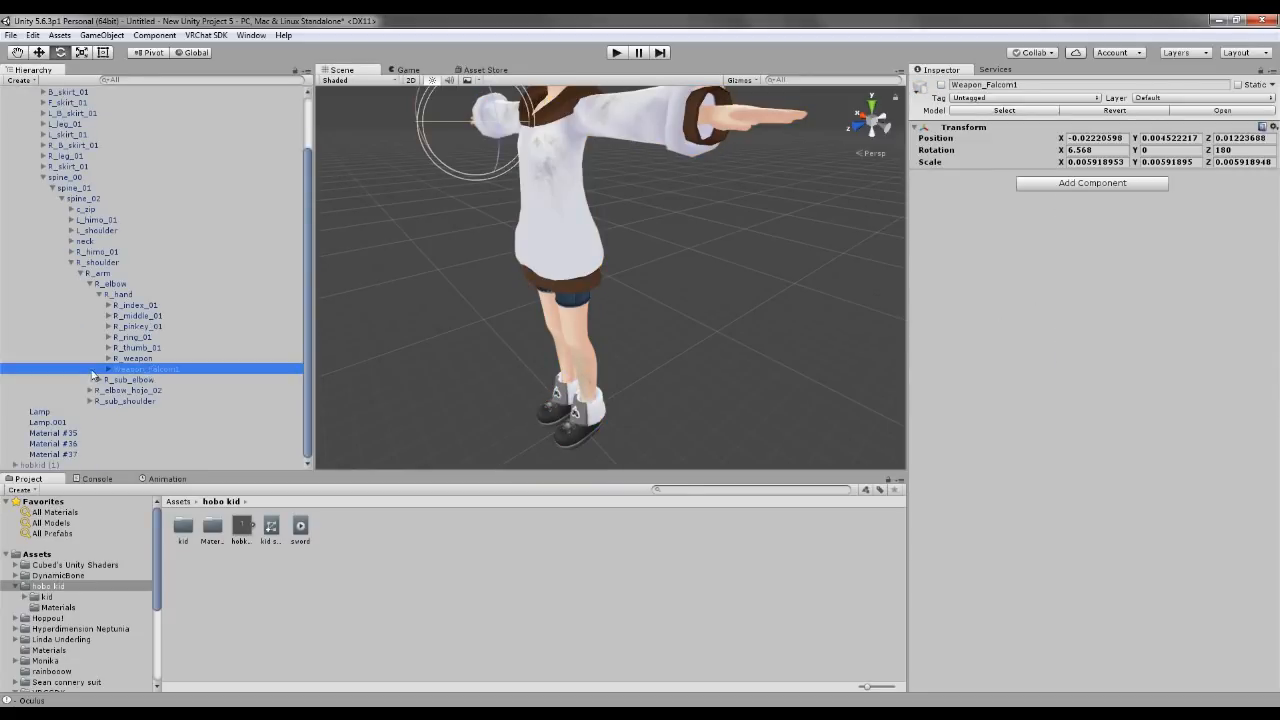
key(f)
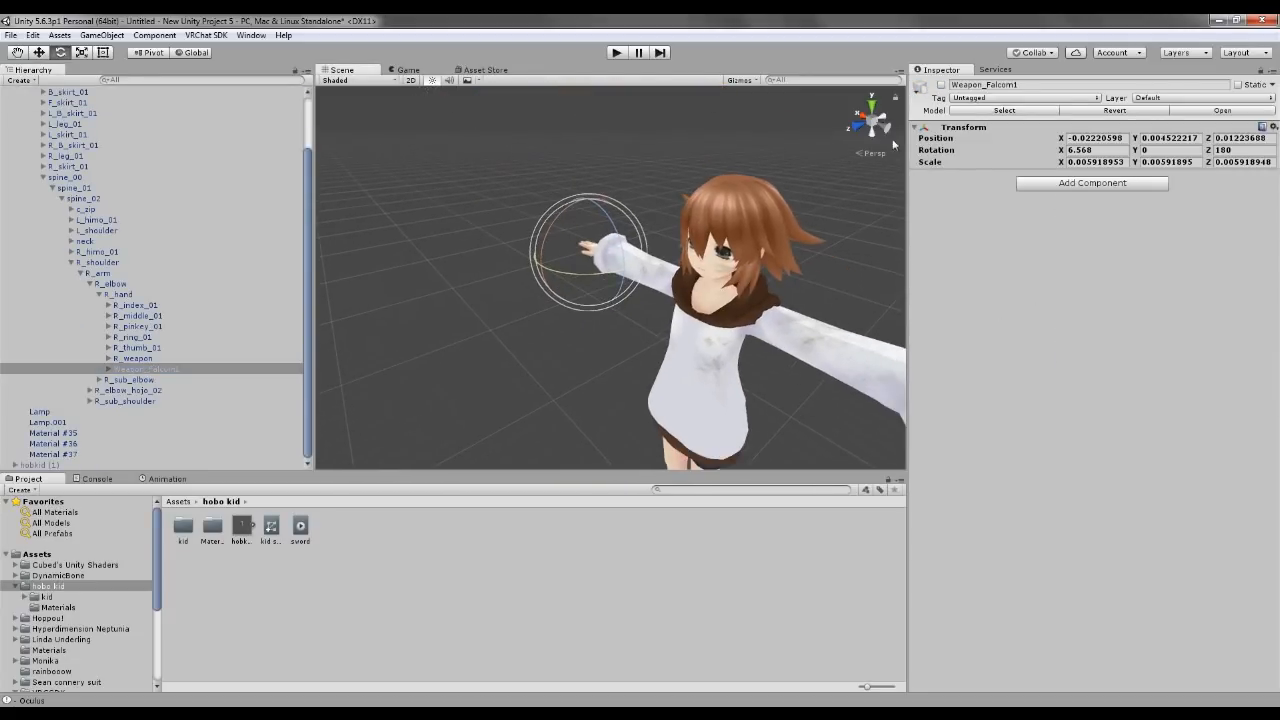
Step: Toggle Weapon_Falcom1 on and off to preview the sword in the right hand, leaving it inactive
click(941, 85)
click(941, 85)
click(941, 85)
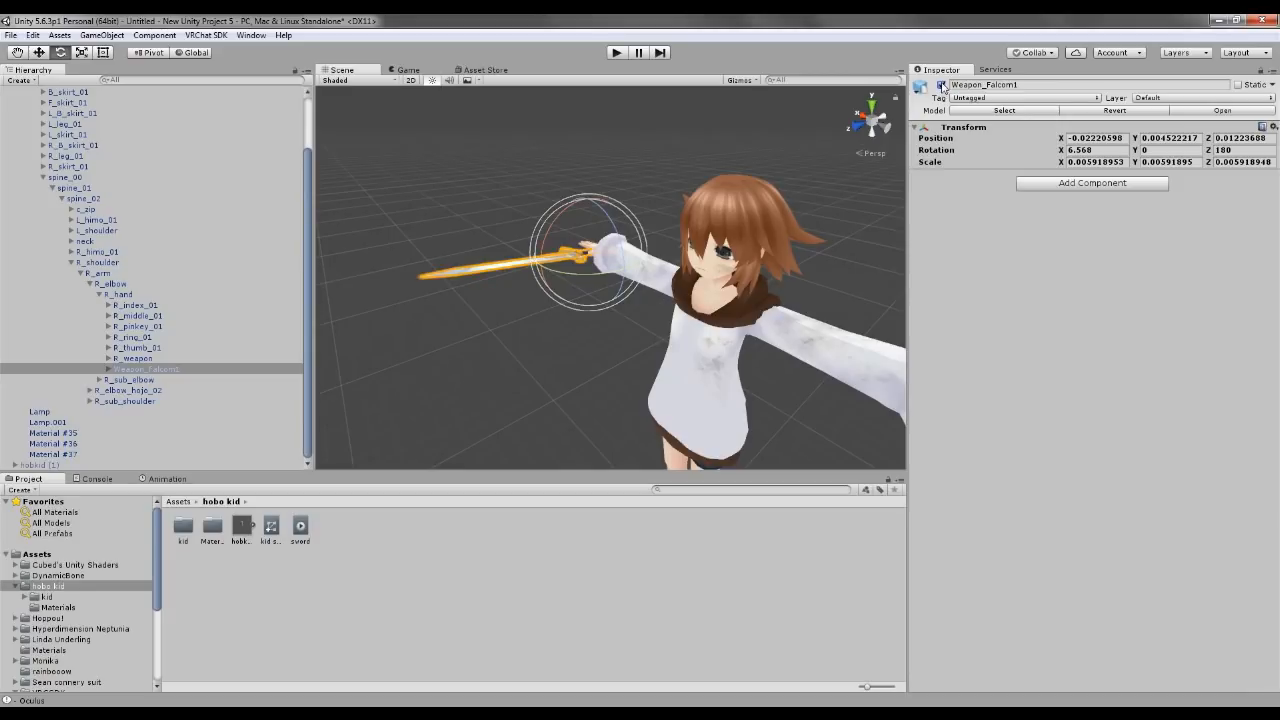
click(941, 85)
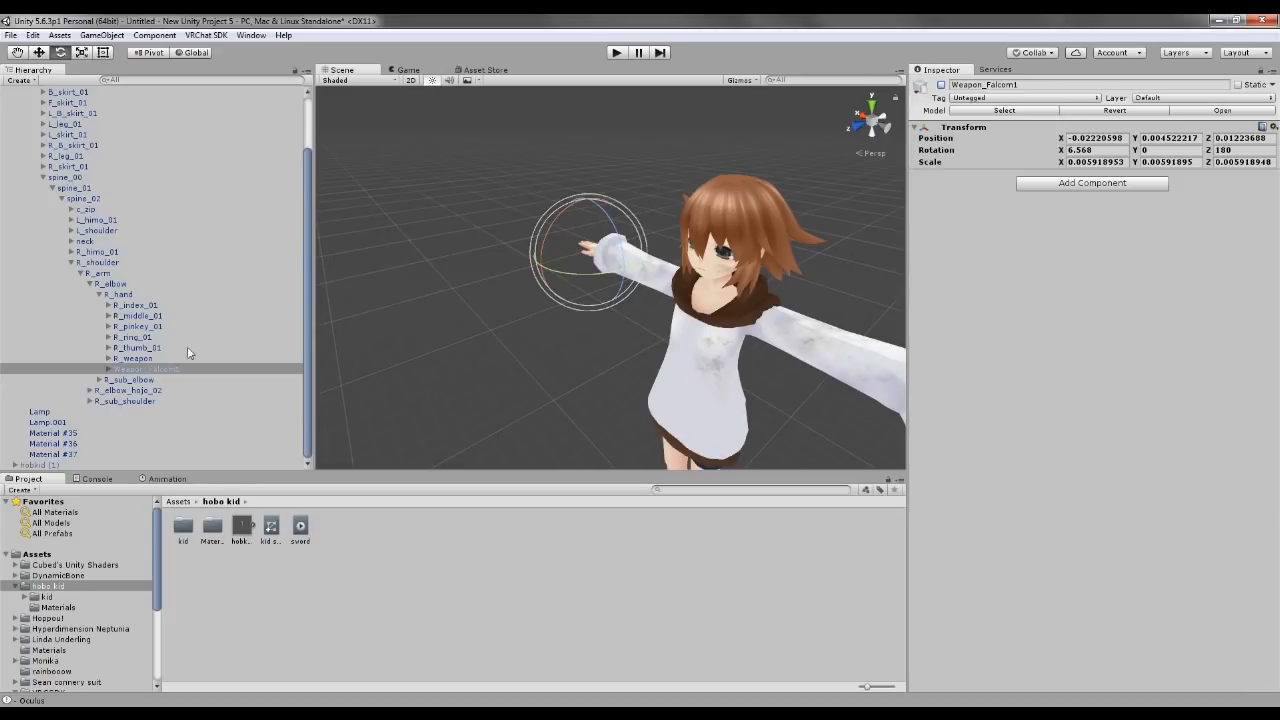
click(941, 85)
click(941, 85)
Step: Duplicate the Weapon_Falcom1 sword and parent the duplicate to the spine_00 bone
scroll(76, 240, up, 2)
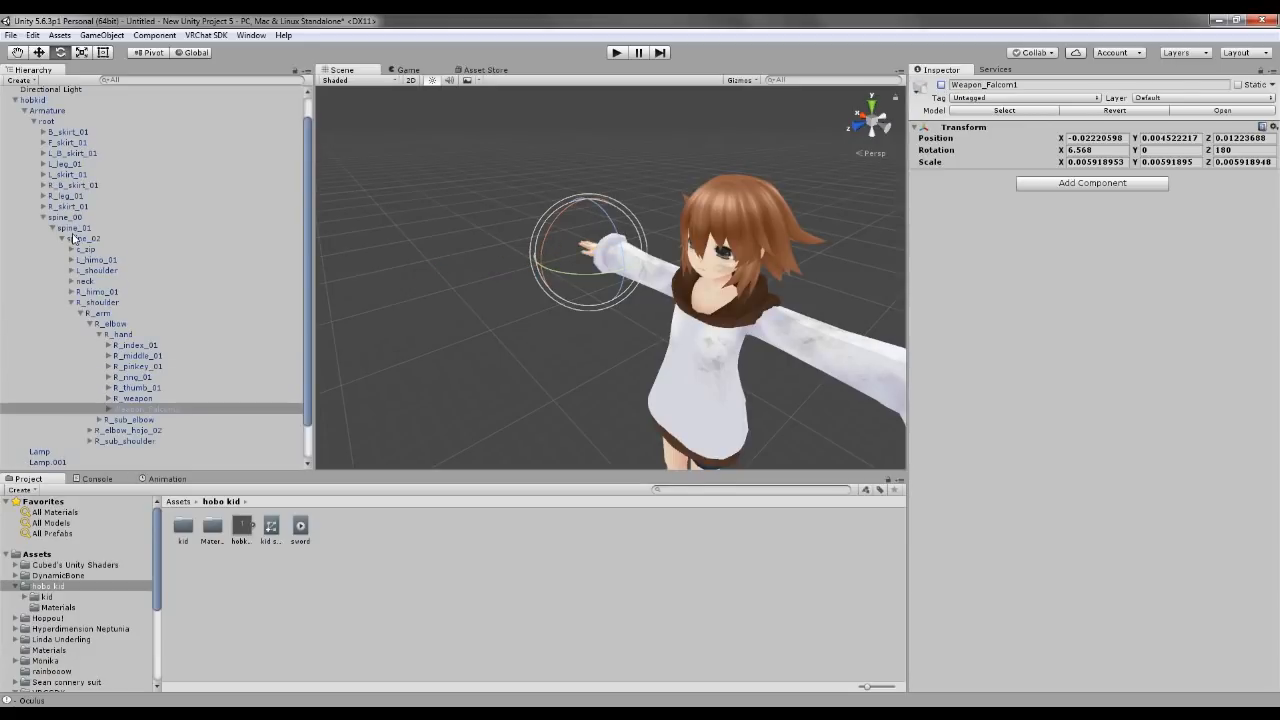
click(73, 229)
click(76, 217)
click(82, 238)
click(80, 228)
click(79, 219)
middle_drag(374, 320, 343, 295)
click(126, 409)
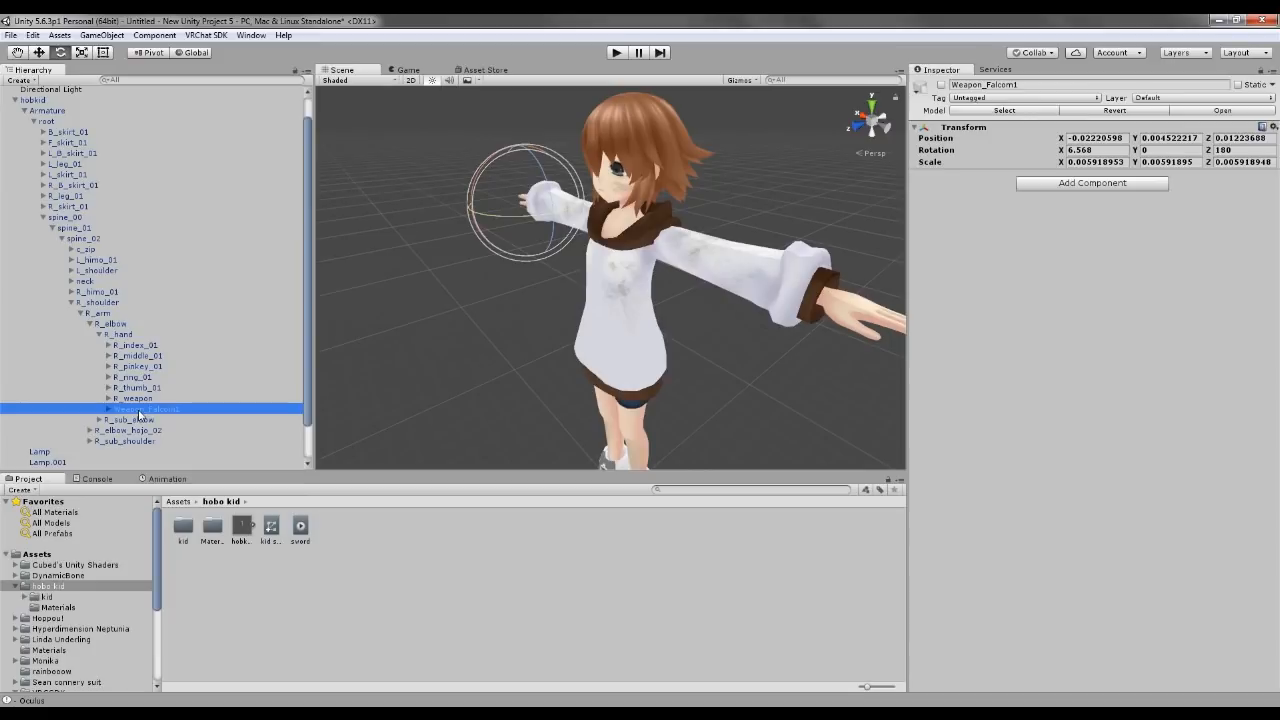
right_click(140, 416)
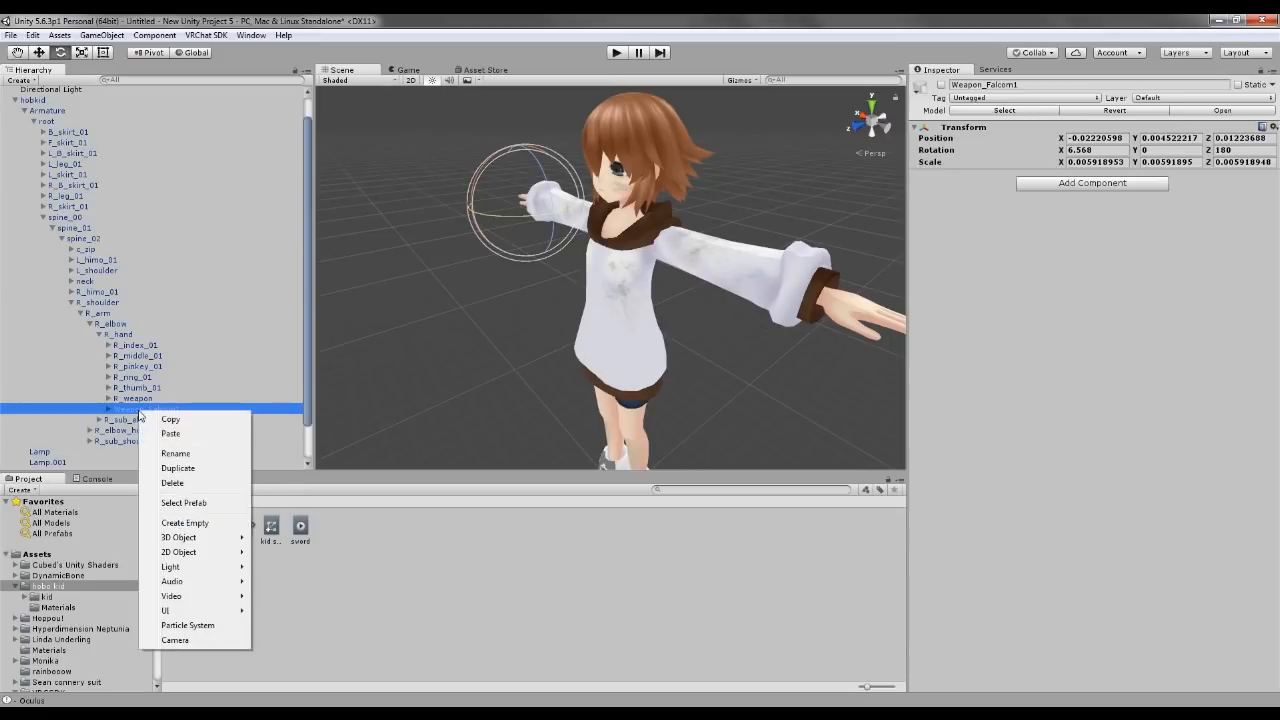
click(168, 470)
drag(157, 428, 72, 220)
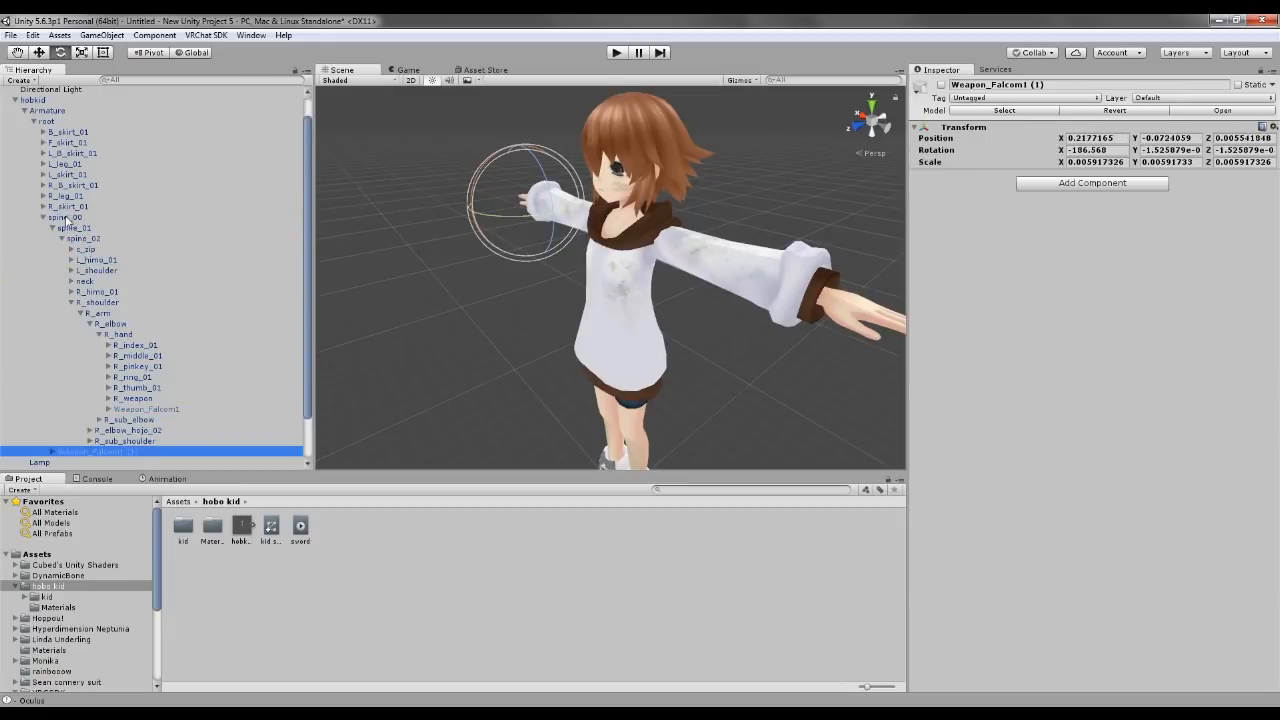
Step: Activate the Weapon_Falcom1 (1) duplicate and move it along X from the hand to the torso, at about X -0.079
click(72, 220)
click(116, 453)
click(940, 85)
click(451, 210)
alt+drag(451, 210, 493, 264)
click(461, 258)
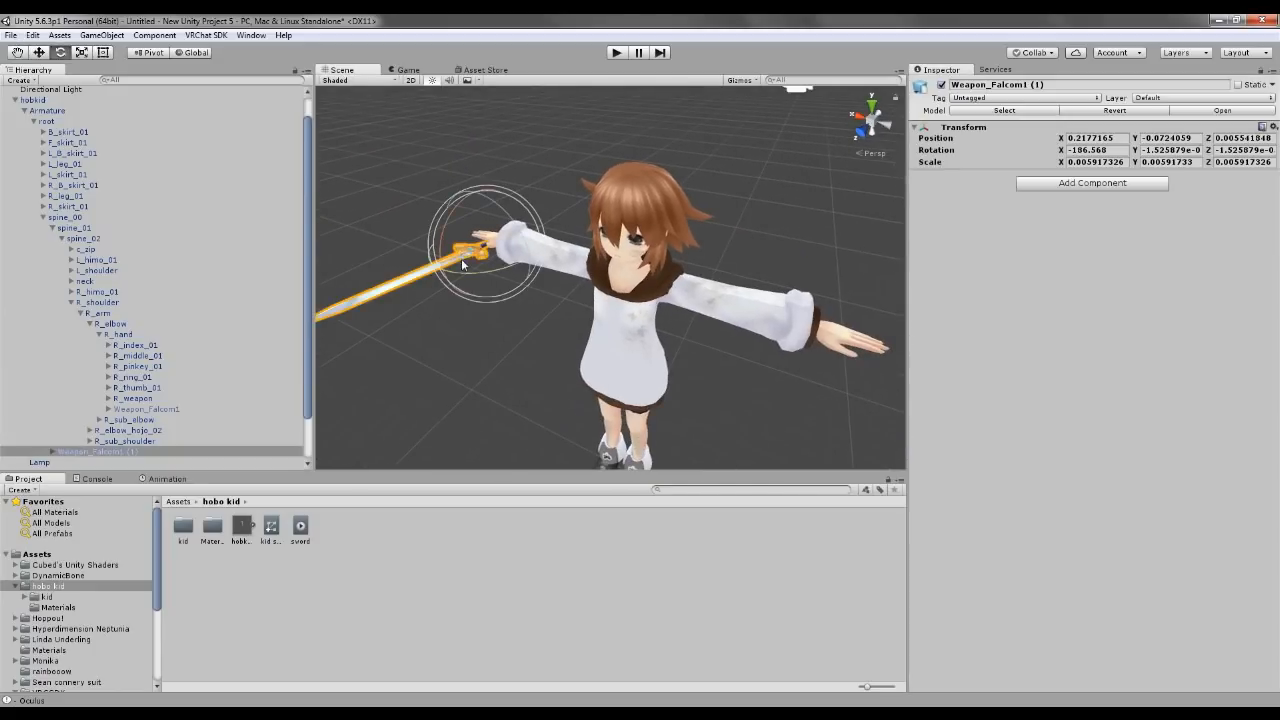
key(w)
drag(455, 238, 726, 342)
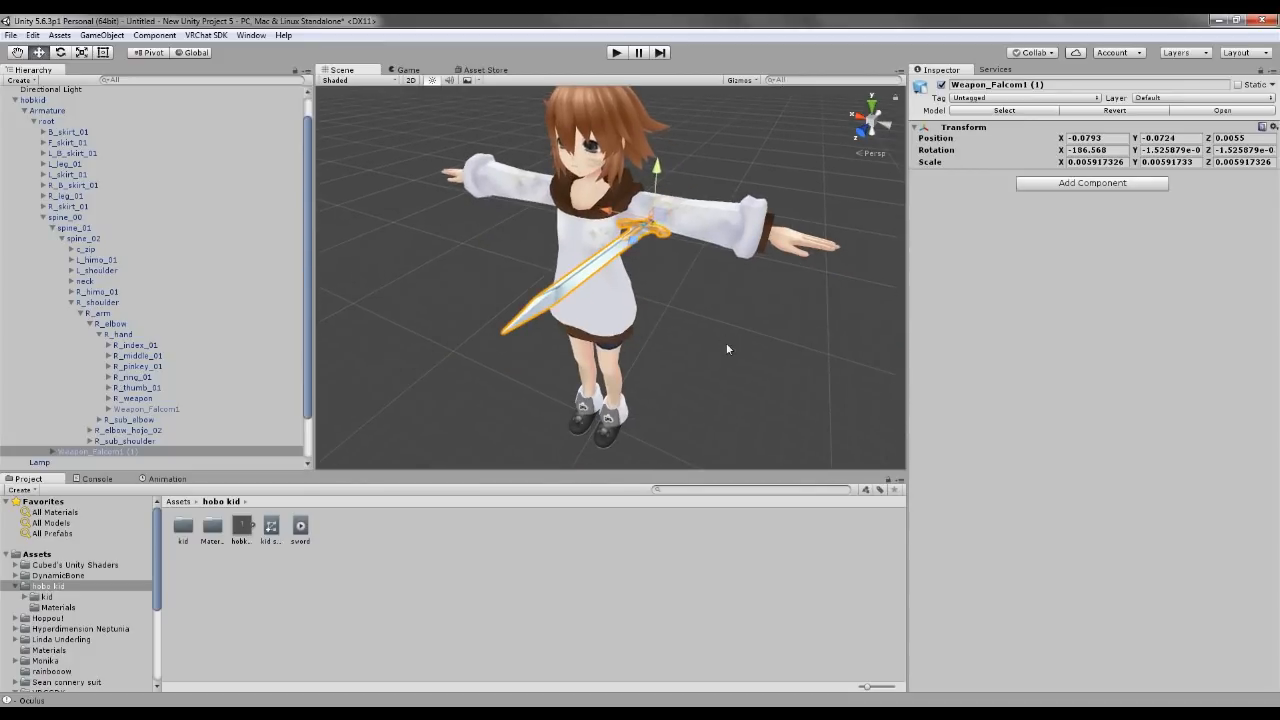
Step: Rotate the Weapon_Falcom1 (1) duplicate to about -45, 5, -67 and move it to the avatar's hip, around X -0.057, Y 0.028
key(e)
drag(645, 193, 692, 321)
drag(645, 275, 662, 240)
key(w)
drag(658, 190, 636, 266)
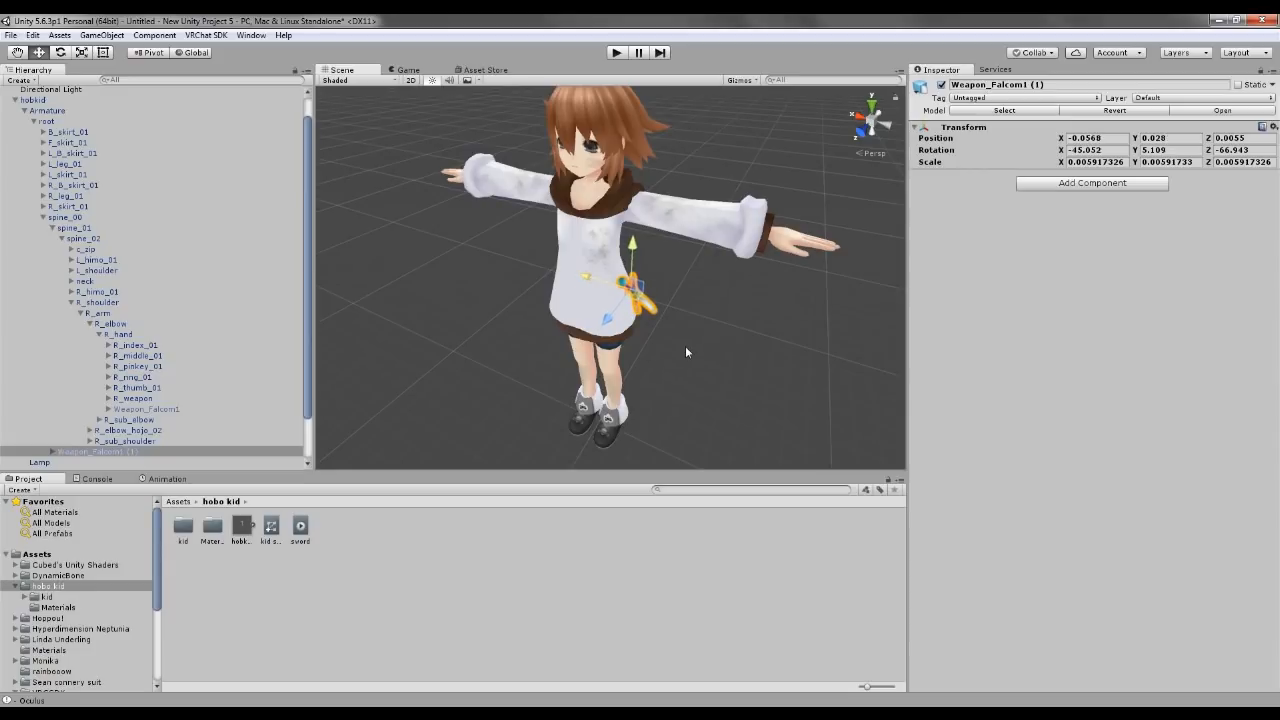
Step: Examine the placement of the duplicate sword at the hip from the avatar's side
click(708, 356)
middle_drag(711, 360, 643, 314)
right_drag(643, 314, 522, 268)
middle_drag(522, 268, 558, 273)
right_drag(557, 273, 484, 283)
click(567, 318)
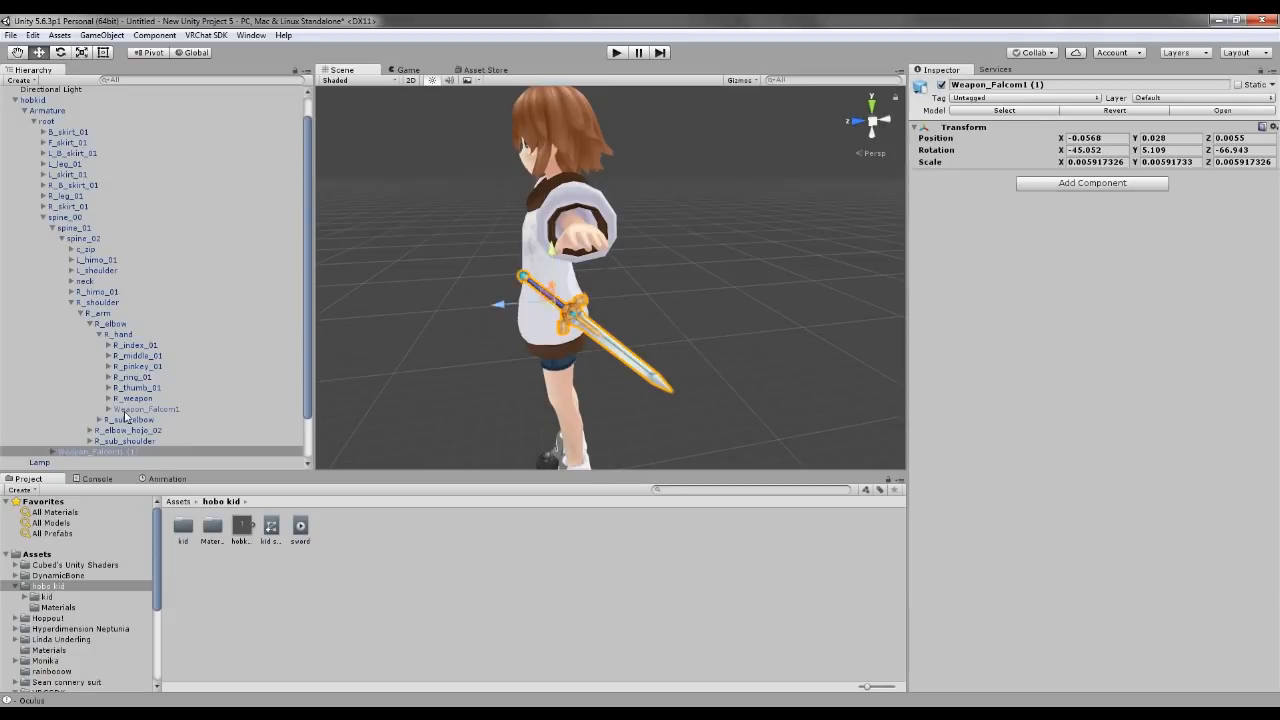
click(67, 243)
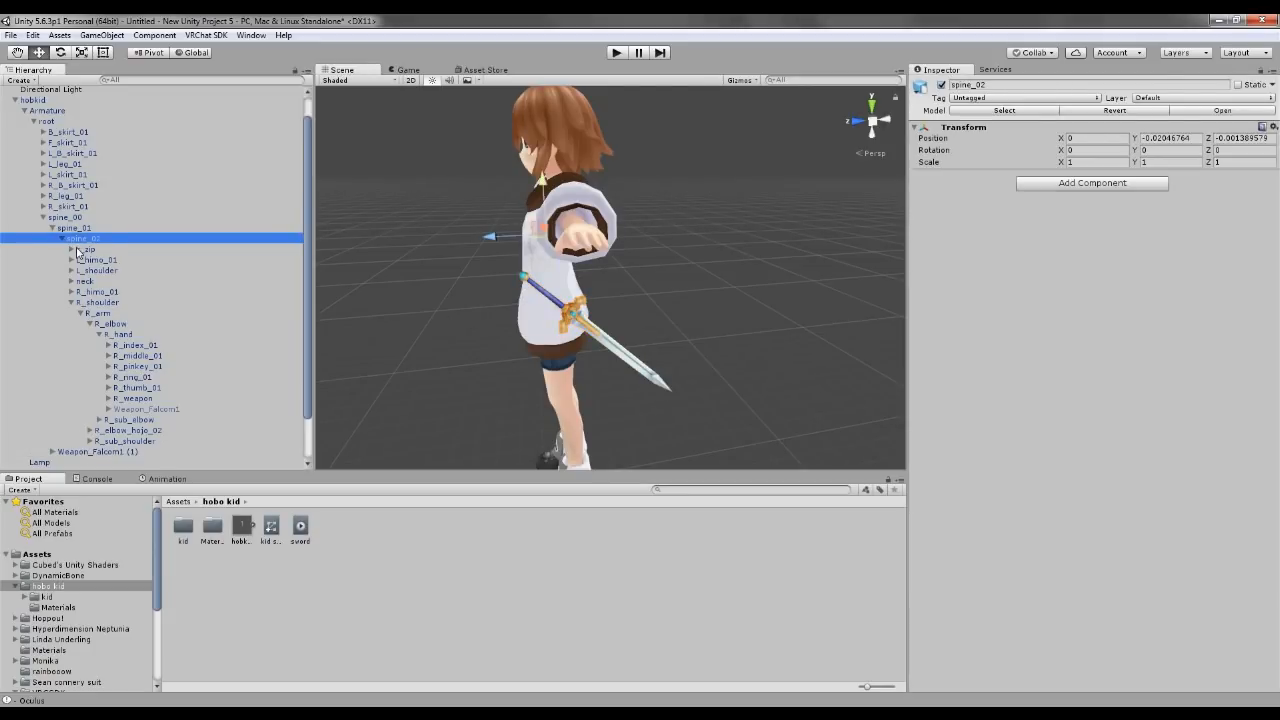
click(577, 316)
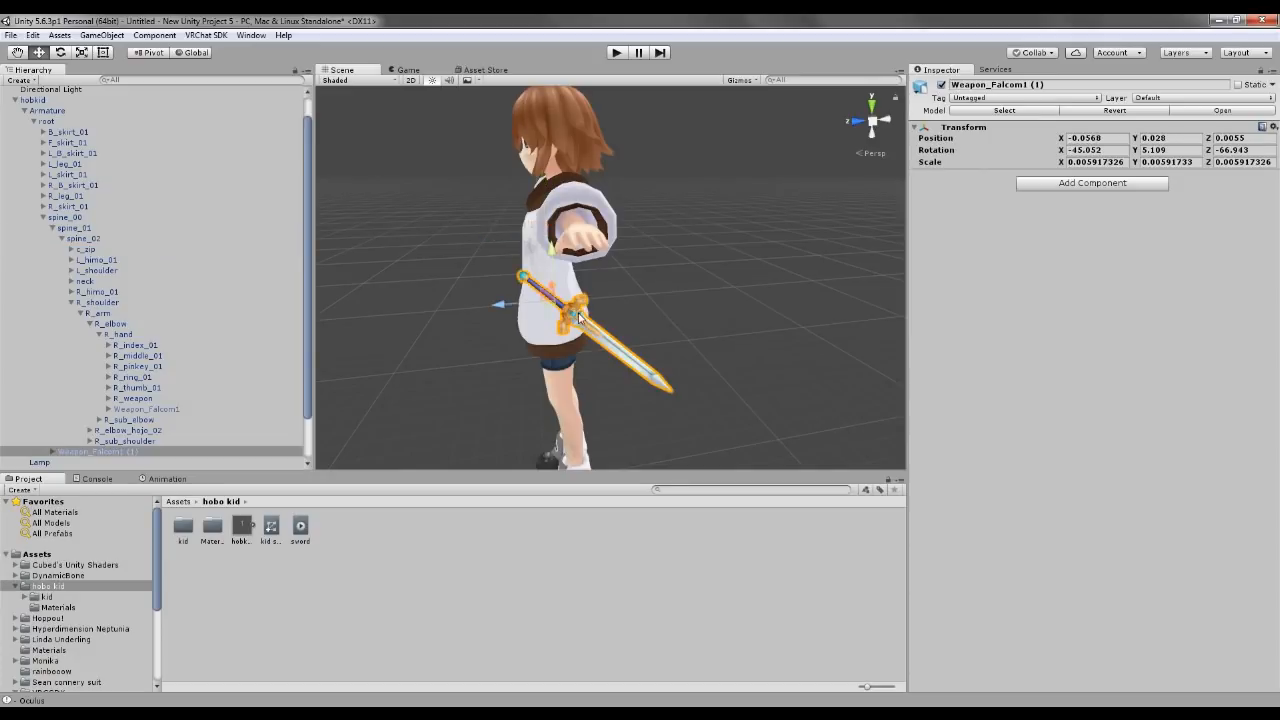
click(635, 310)
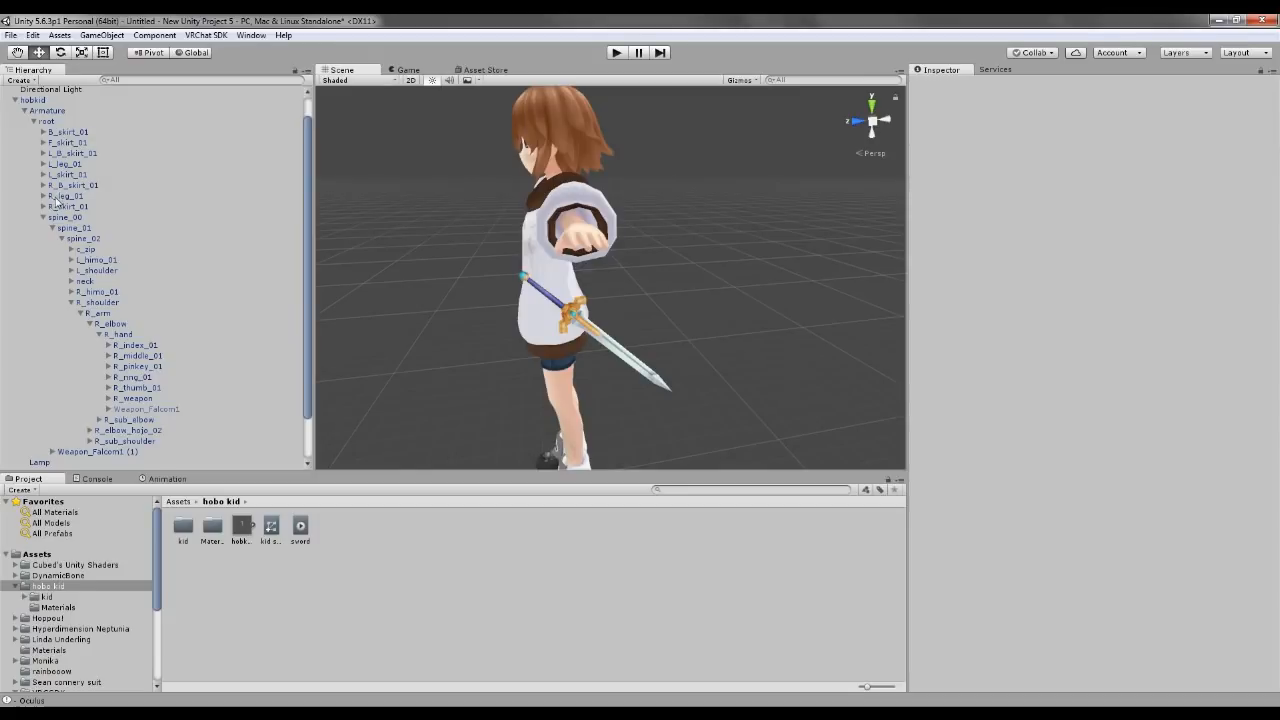
Step: Activate the hobkid (1) copy, deactivate the original hobkid, and select the copy
click(14, 100)
click(28, 135)
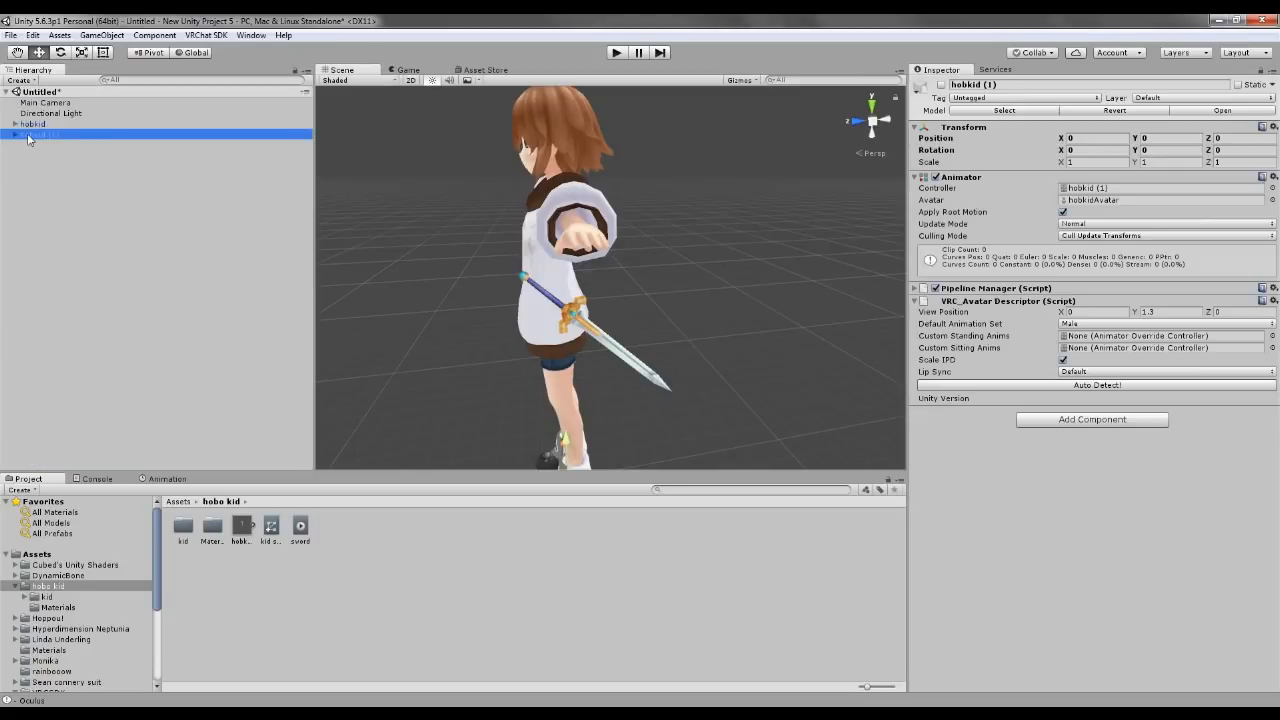
click(941, 84)
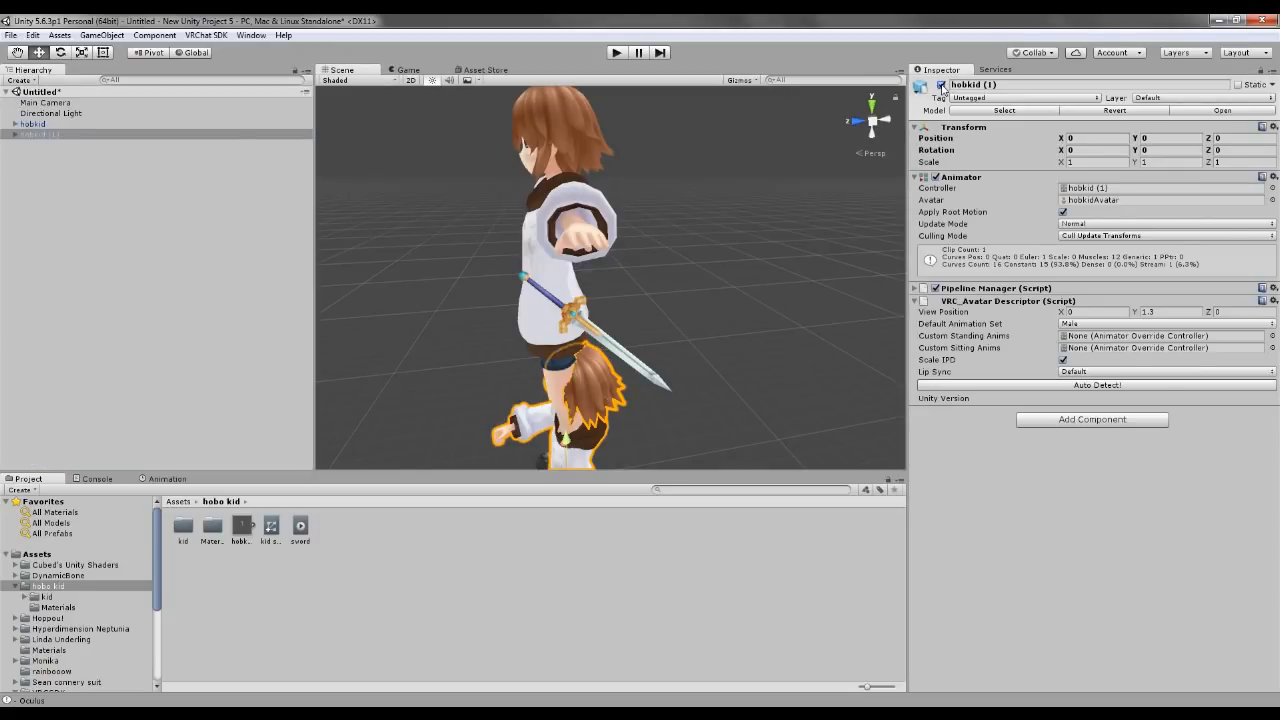
click(40, 123)
click(941, 84)
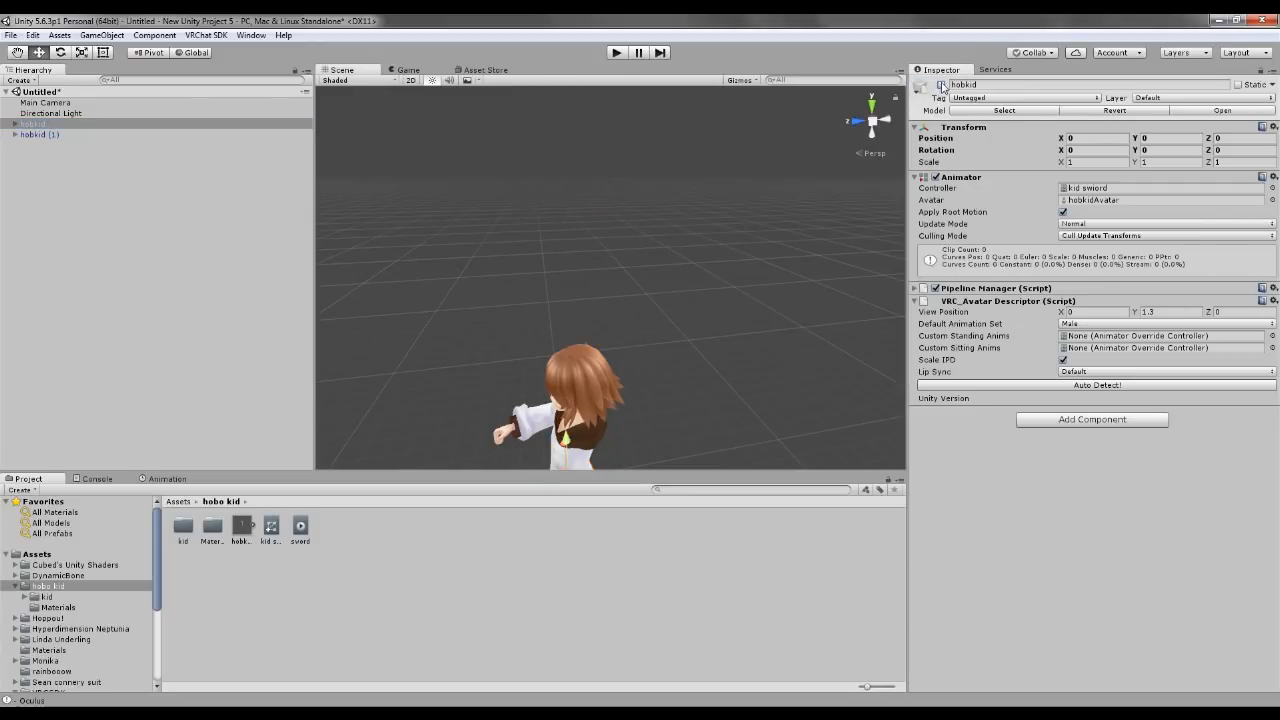
key(q)
click(66, 134)
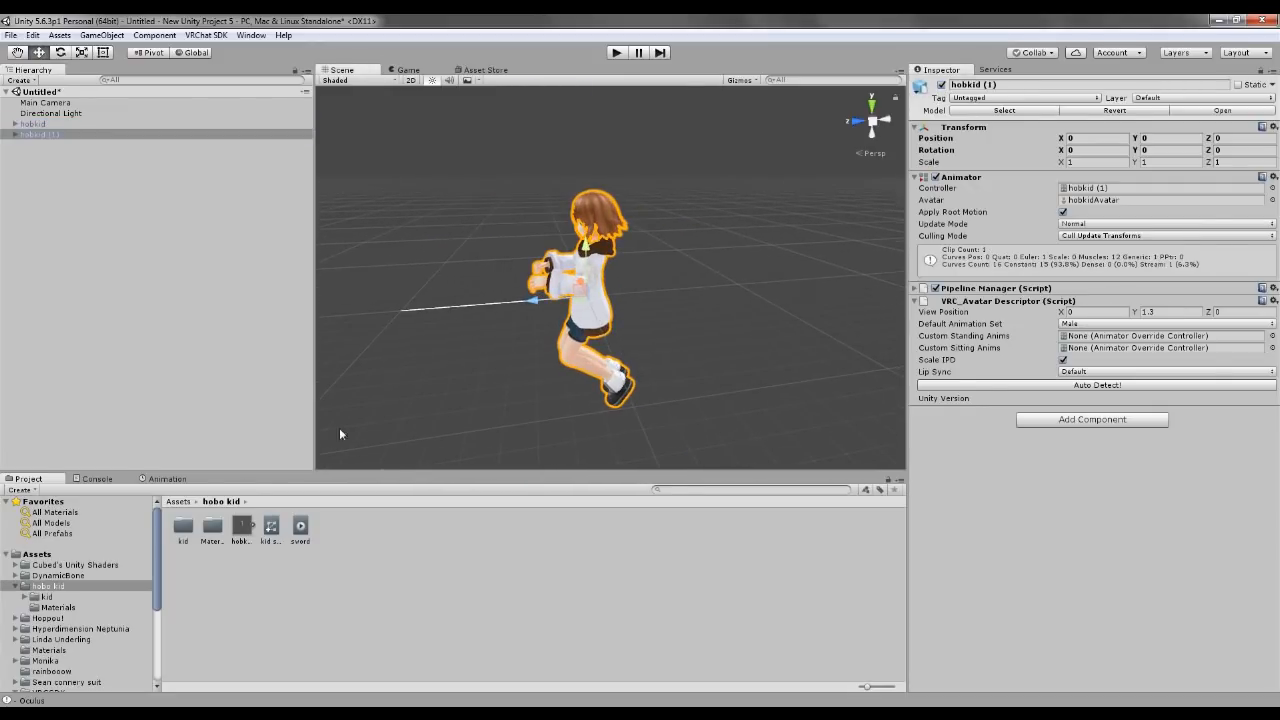
Step: Open the sword animation of hobkid (1) and preview Weapon_Falcom1's active property off and on
click(170, 480)
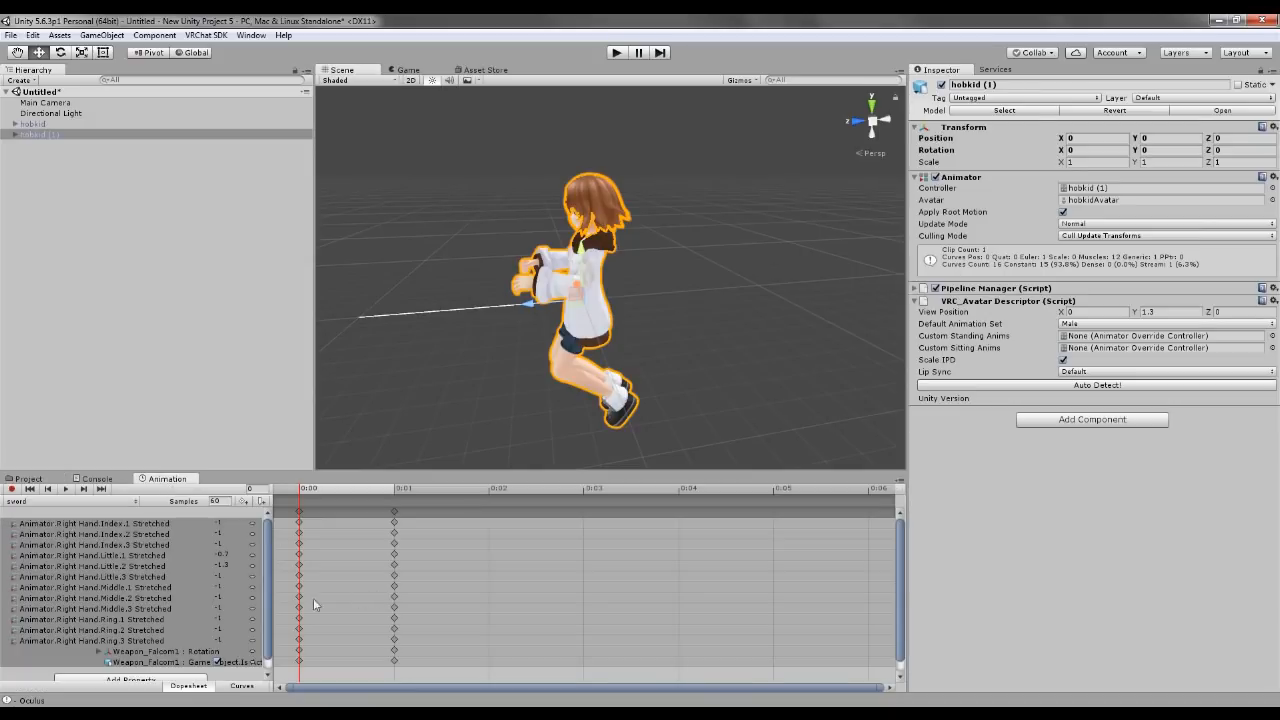
drag(268, 556, 268, 598)
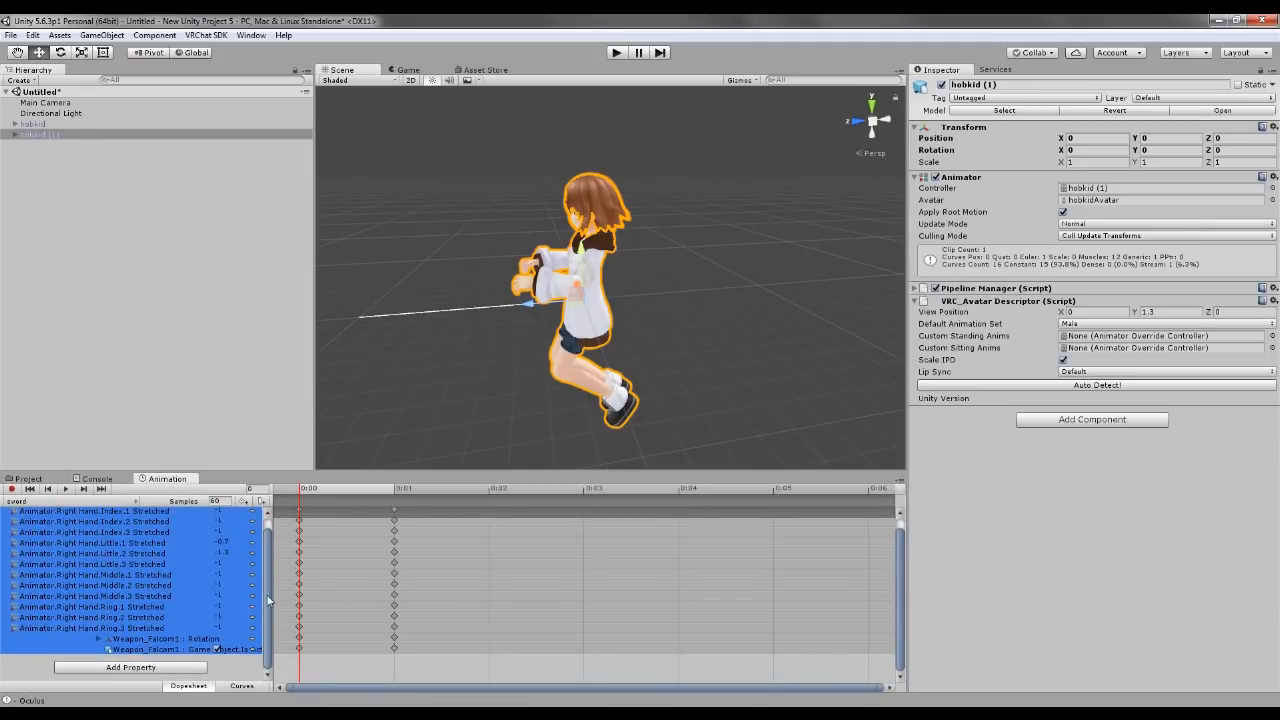
click(181, 651)
click(217, 650)
click(217, 650)
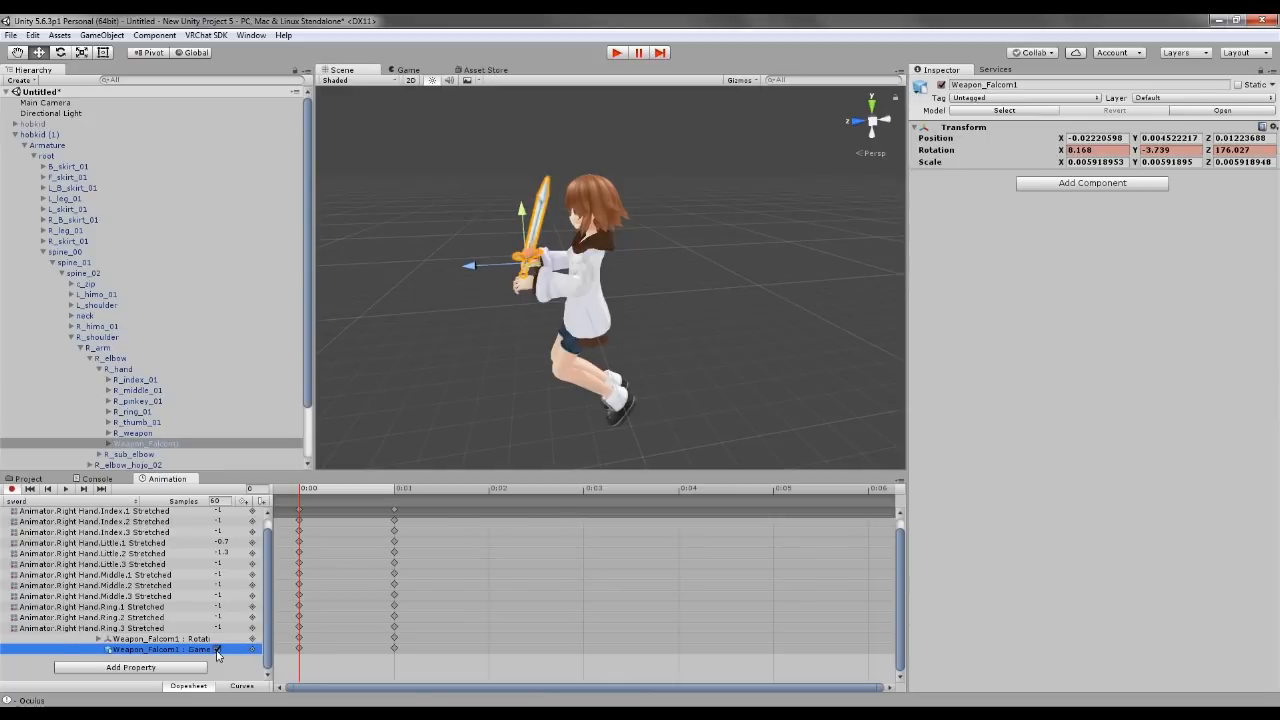
scroll(480, 345, up, 3)
click(461, 351)
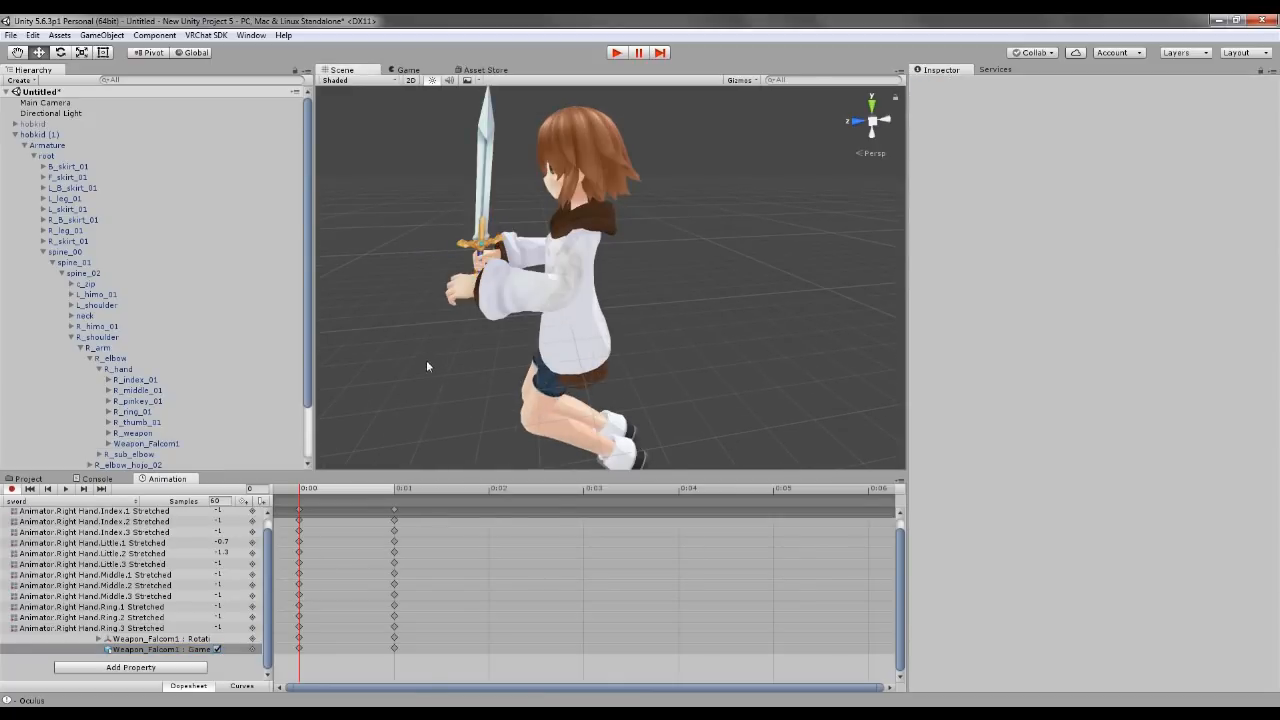
click(162, 646)
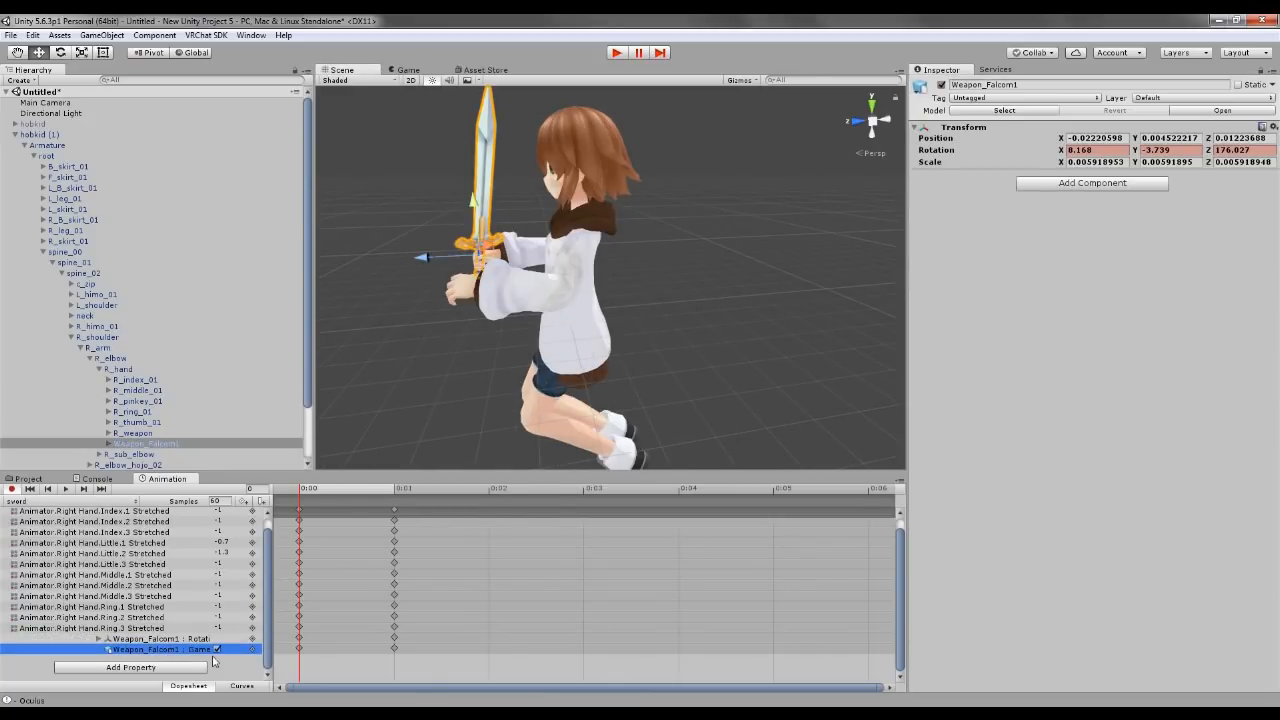
click(143, 668)
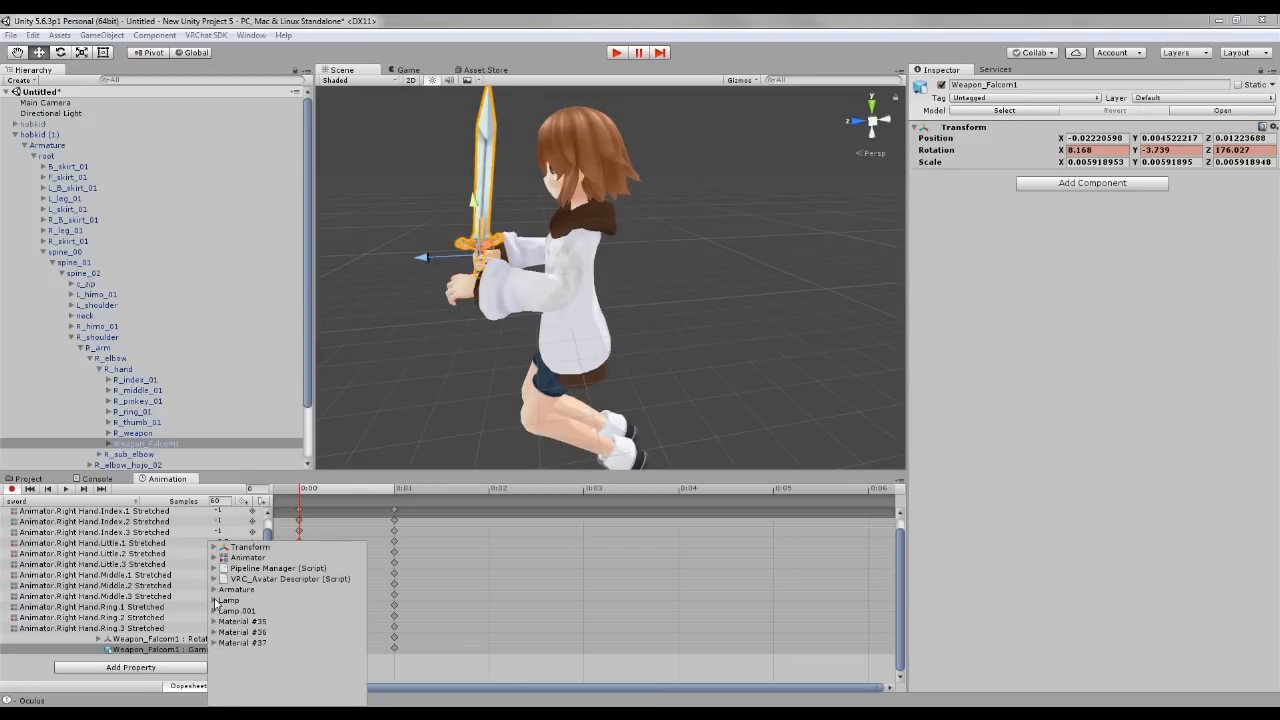
click(215, 591)
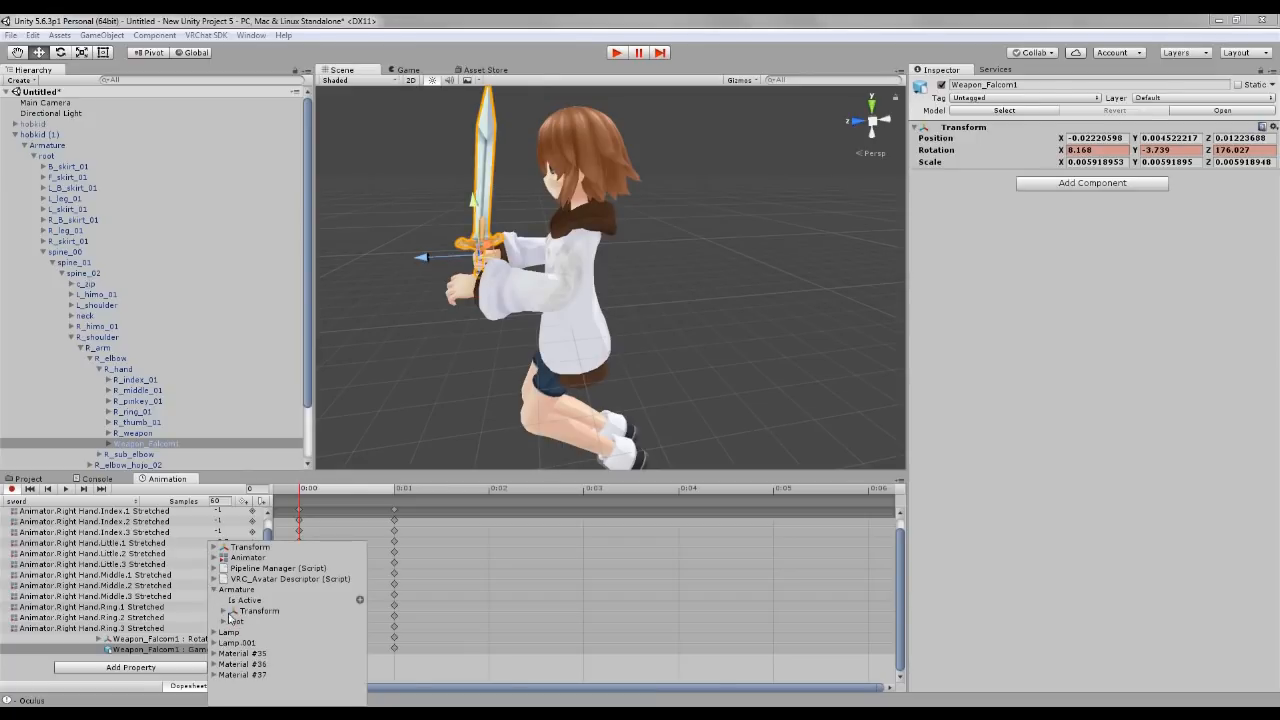
click(224, 622)
scroll(250, 630, down, 3)
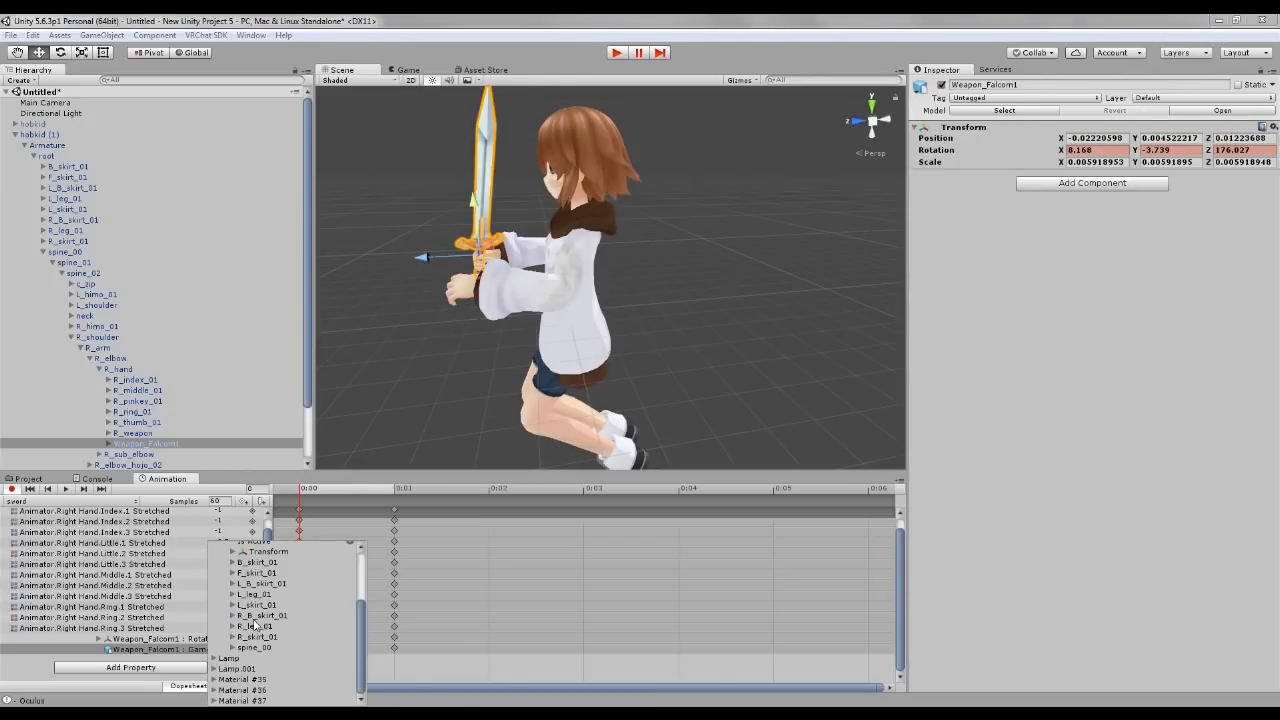
click(27, 670)
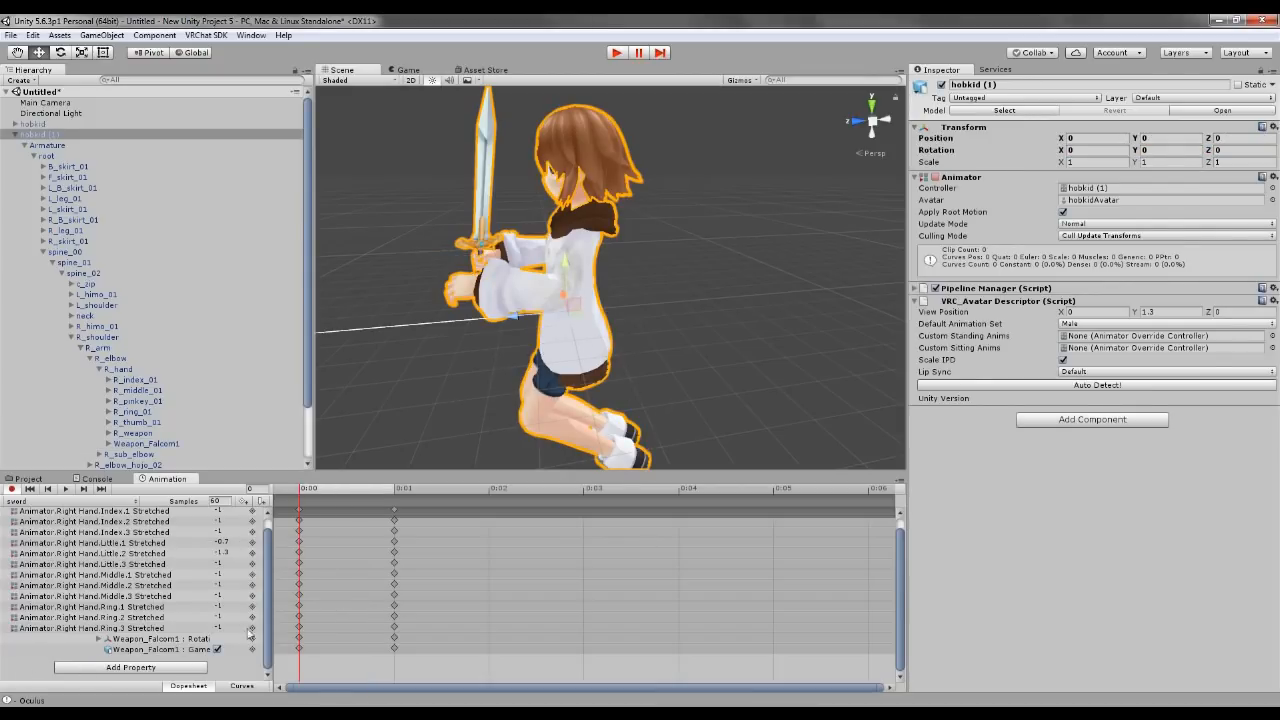
Step: Switch Weapon_Falcom1's active property off and back on in the sword clip, checking the right-hand sword on the avatar
click(217, 649)
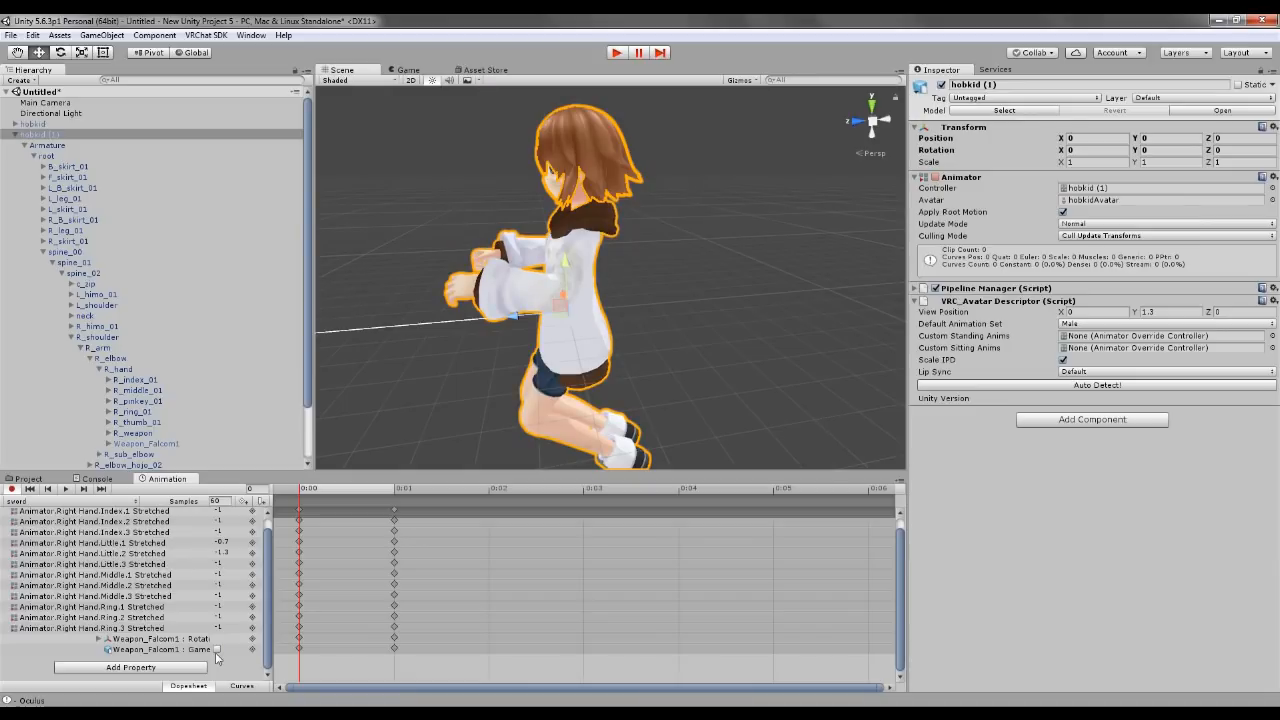
click(217, 649)
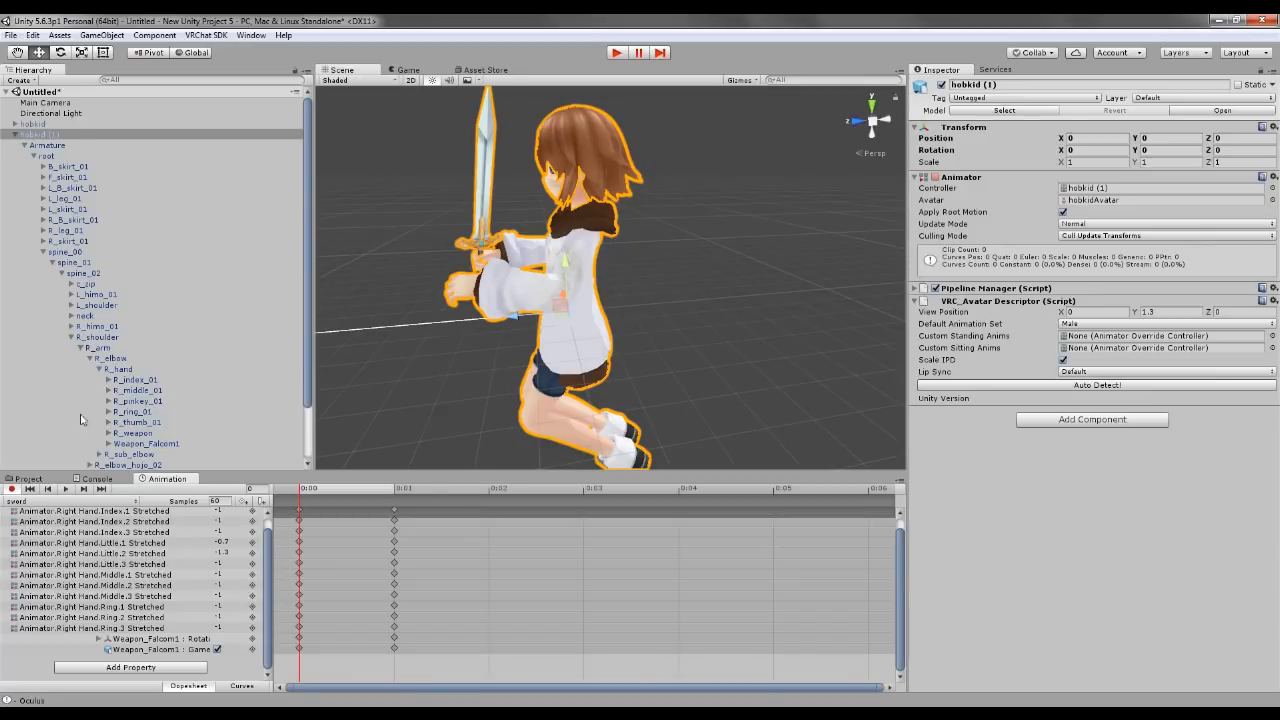
scroll(223, 361, down, 2)
scroll(370, 394, up, 4)
scroll(370, 394, down, 5)
middle_drag(486, 396, 526, 422)
scroll(540, 378, down, 3)
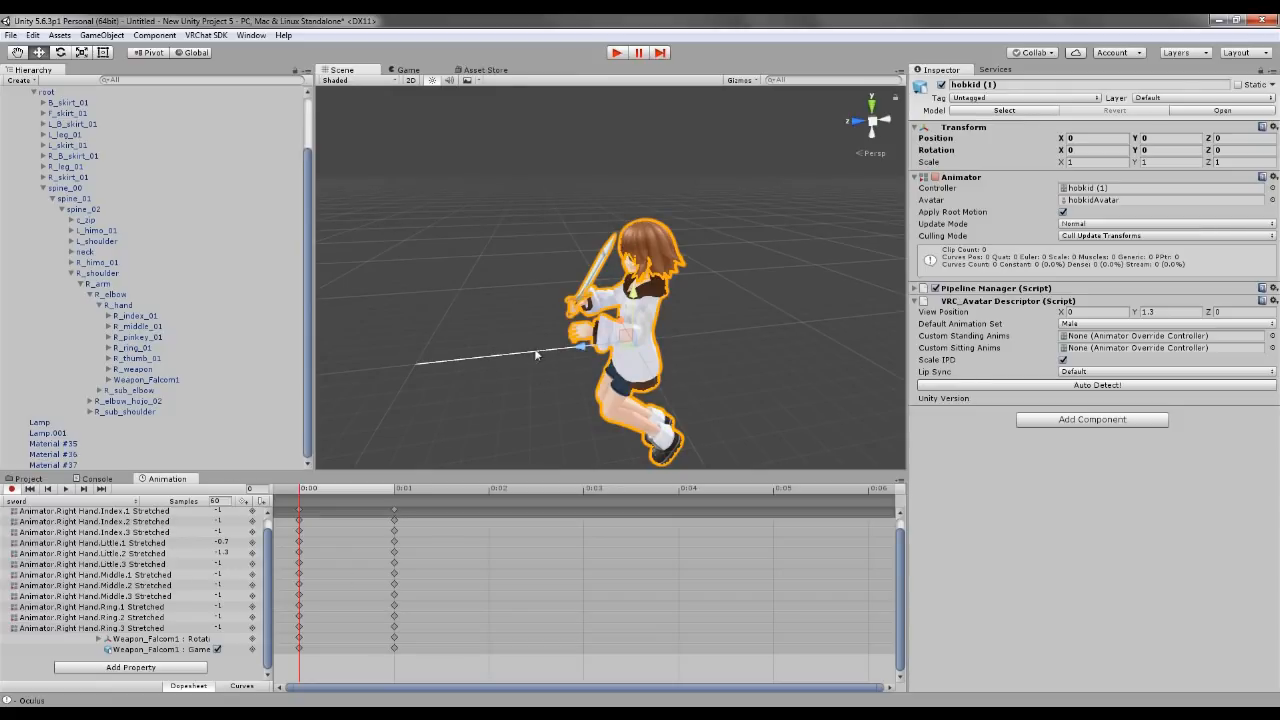
scroll(80, 270, up, 5)
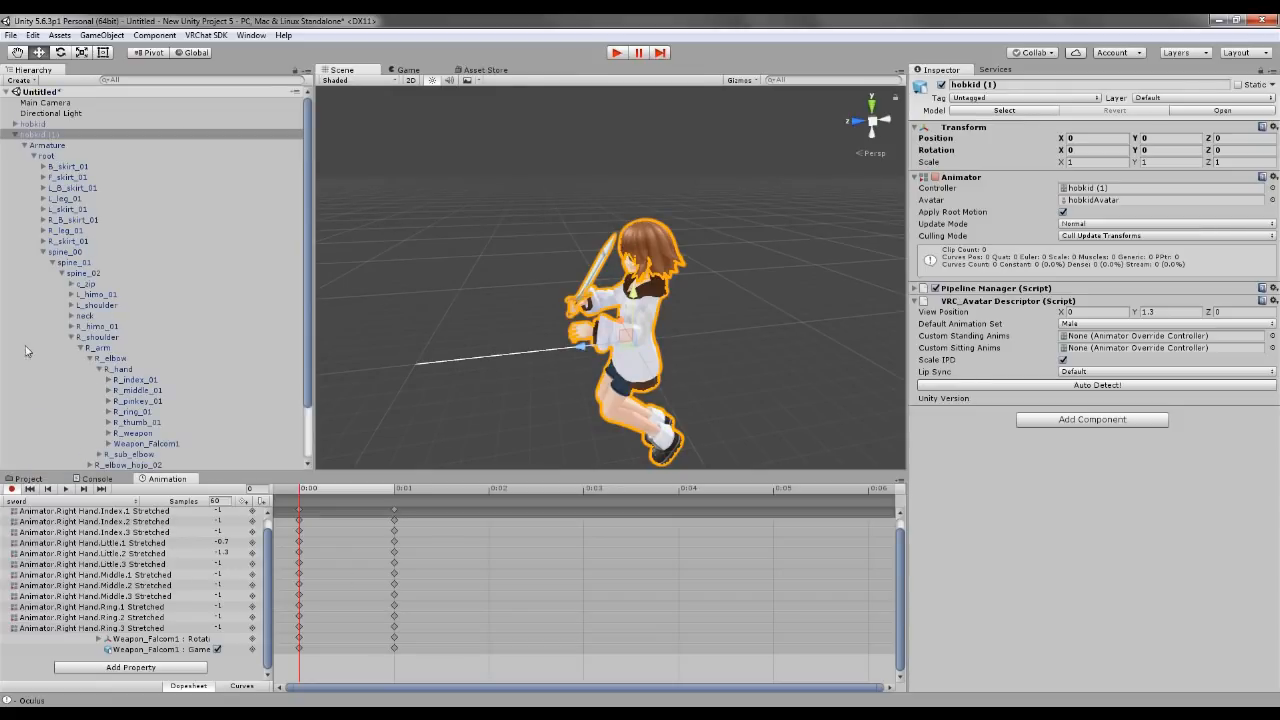
Step: Return to the project assets, deactivate hobkid (1), and reactivate the original hobkid avatar
click(15, 134)
click(28, 478)
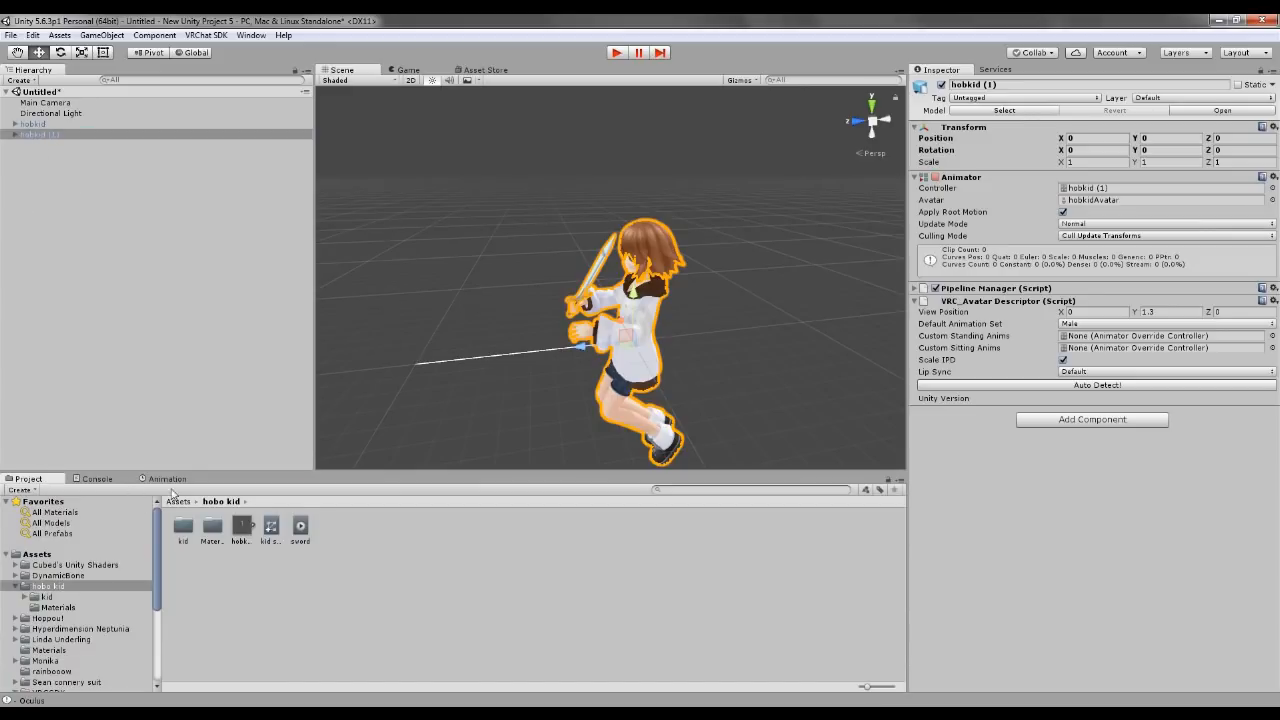
click(940, 86)
click(32, 135)
click(33, 124)
click(941, 85)
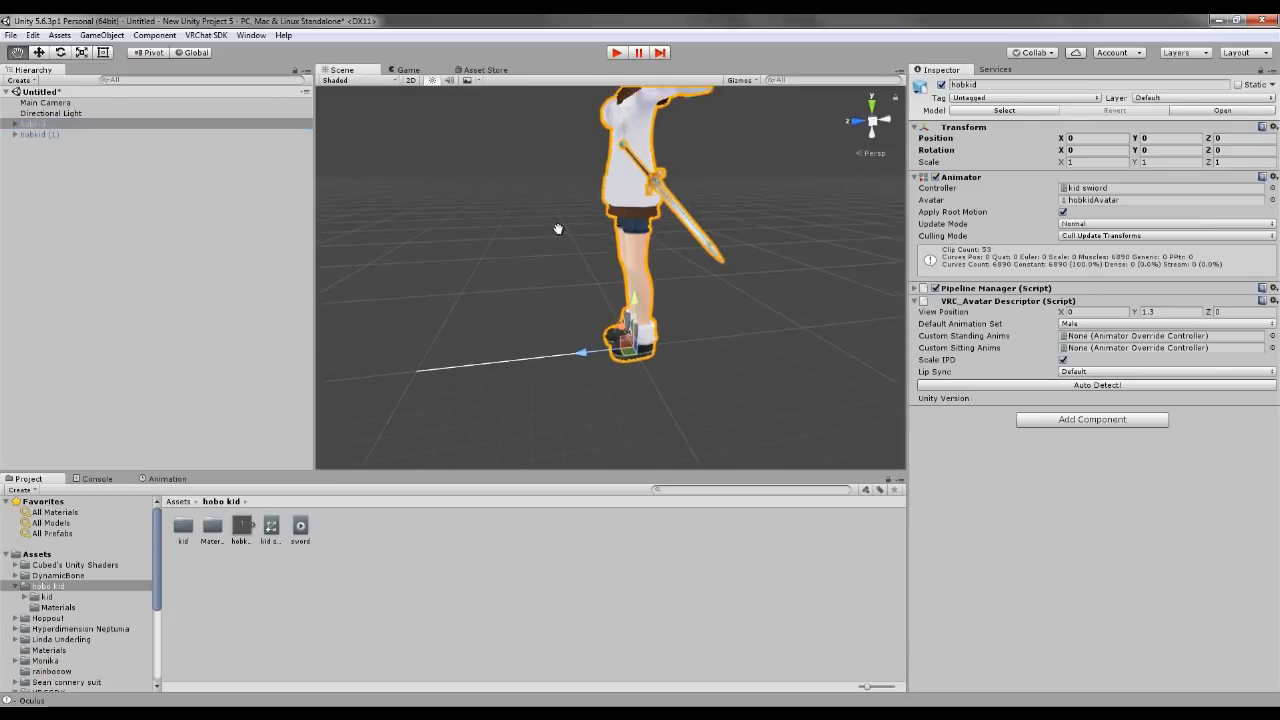
Step: Delete the Weapon_Falcom1 (1) duplicate sword from the hobkid avatar's hip
middle_drag(558, 229, 583, 334)
click(722, 326)
click(708, 321)
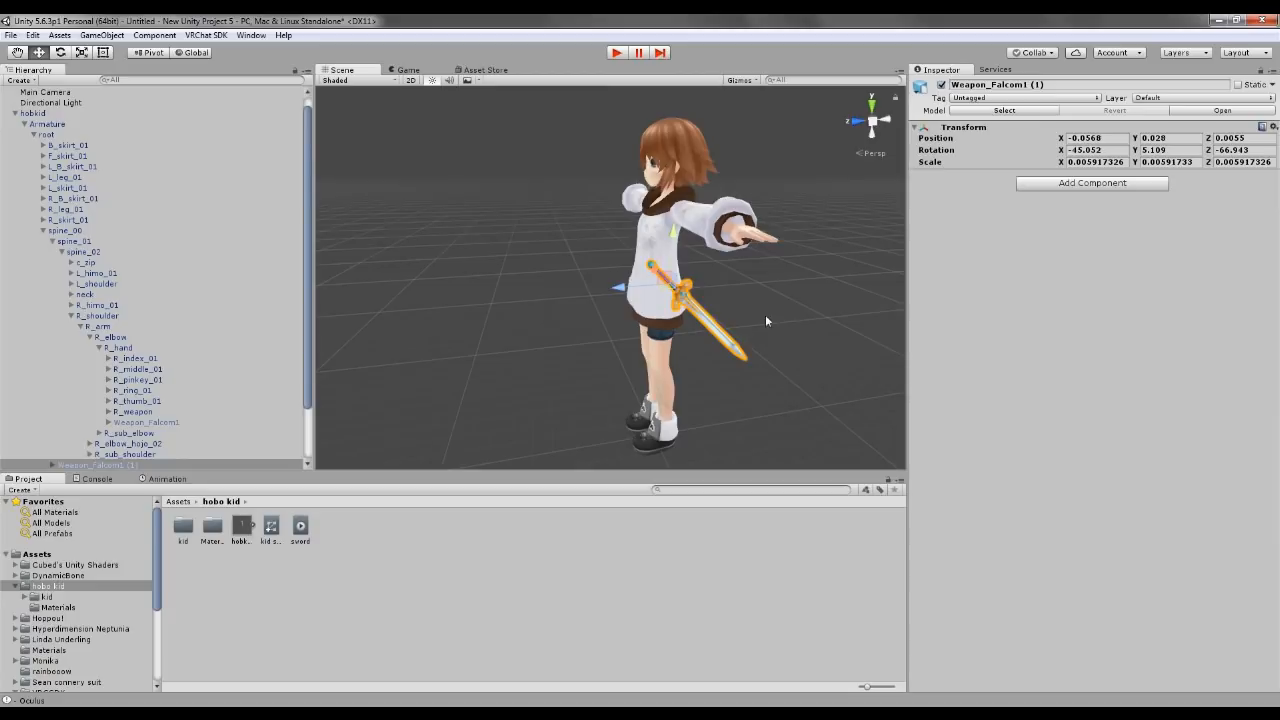
key(Delete)
right_drag(512, 272, 612, 293)
middle_drag(612, 293, 736, 291)
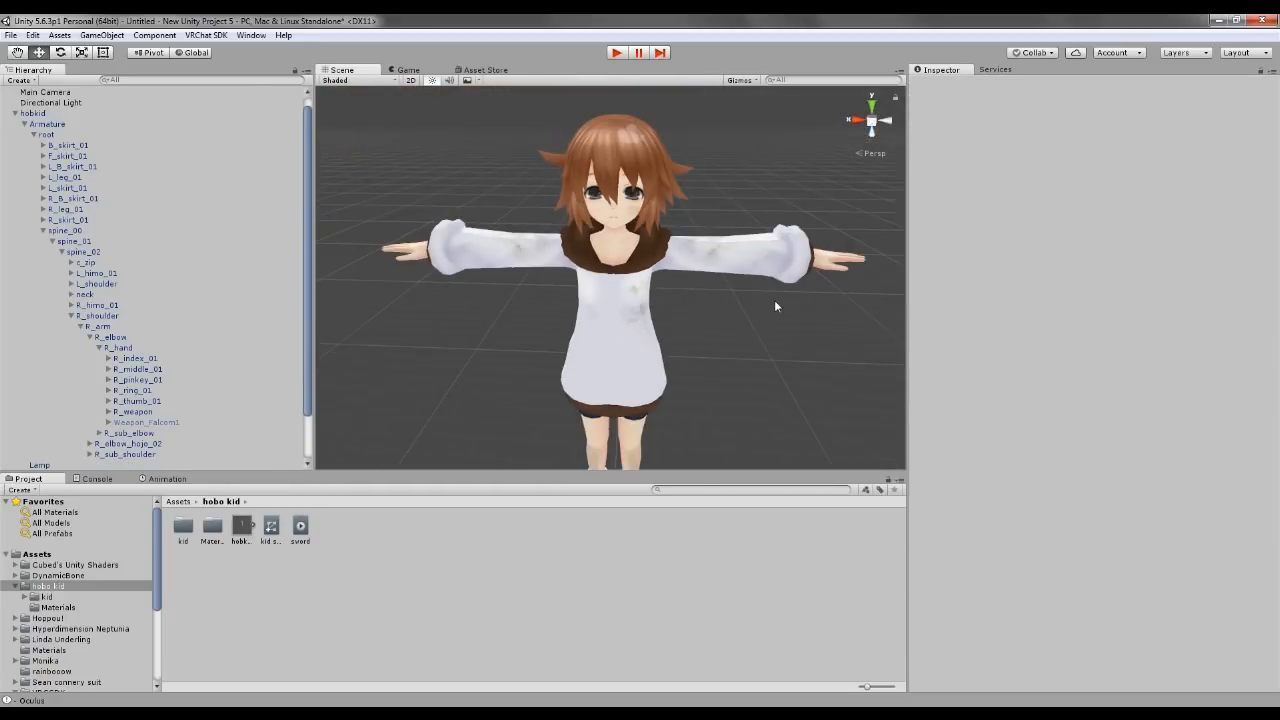
Step: Run the scene in play mode to check the avatar's standing pose in the Scene view, and stop it
click(618, 53)
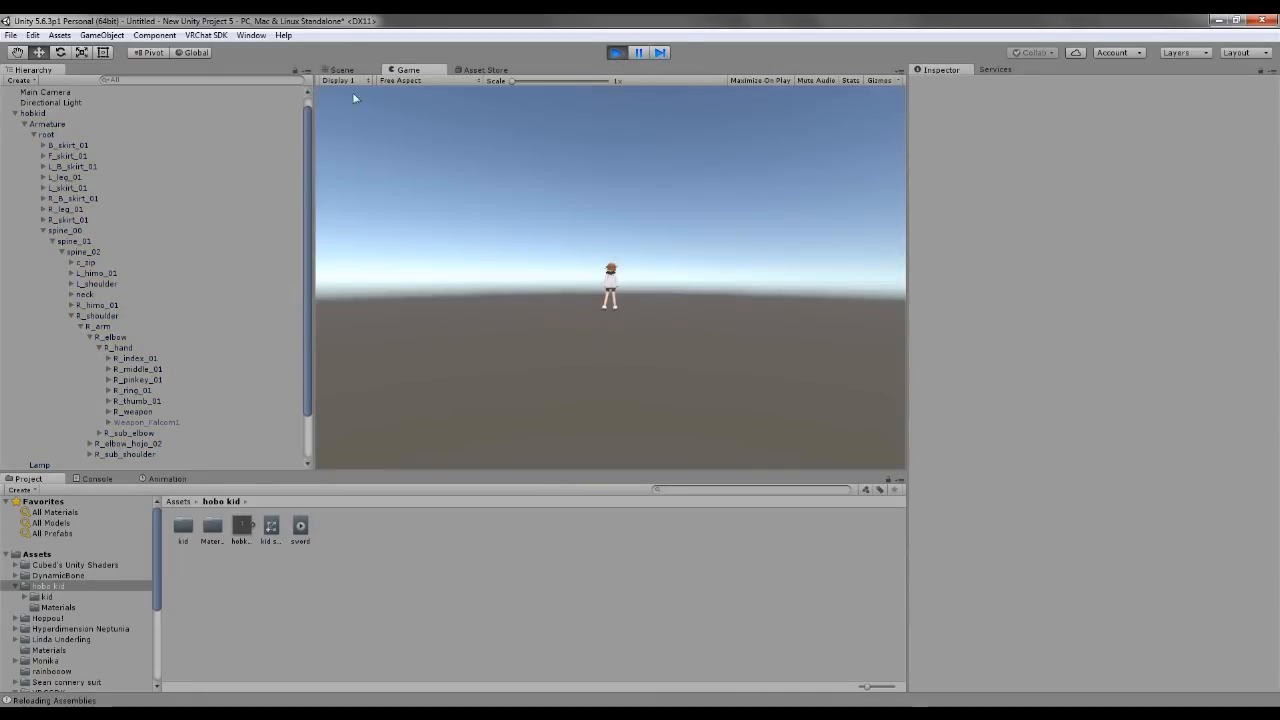
click(342, 70)
middle_drag(757, 229, 743, 197)
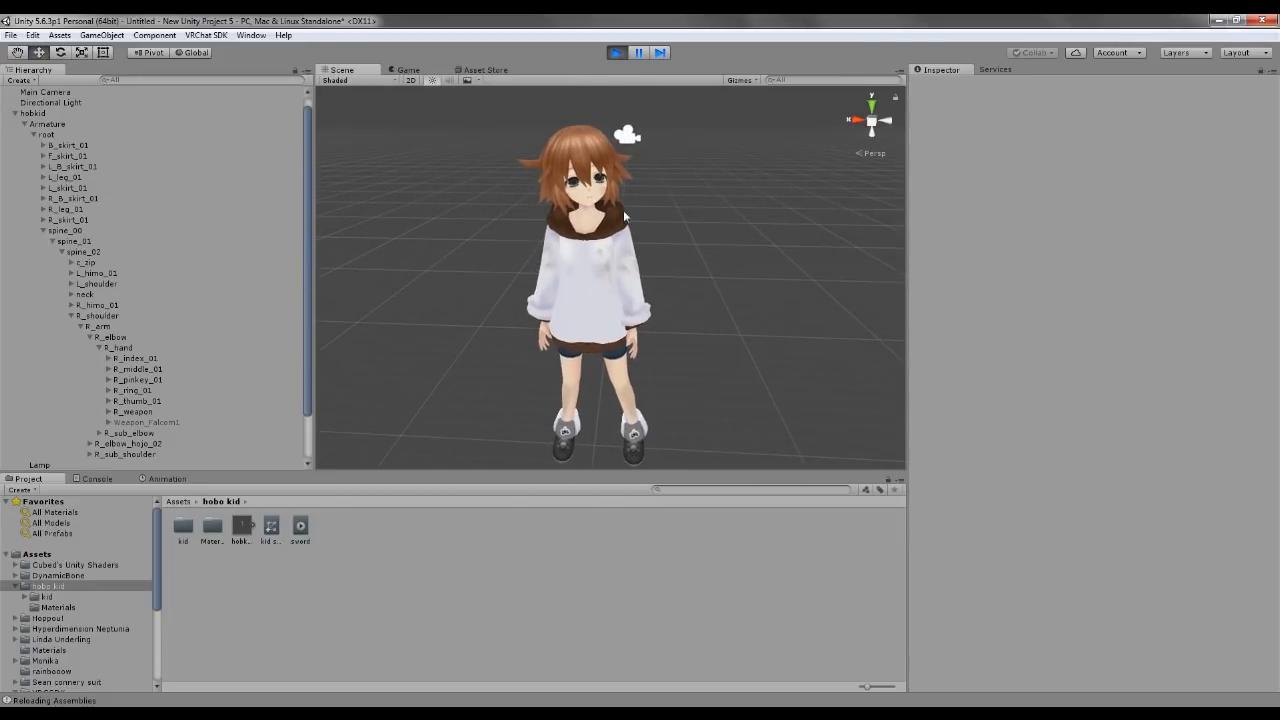
mouse_move(733, 271)
middle_down()
mouse_move(734, 246)
mouse_move(760, 254)
mouse_move(723, 252)
middle_up()
right_drag(723, 252, 694, 196)
middle_drag(694, 200, 697, 189)
click(617, 53)
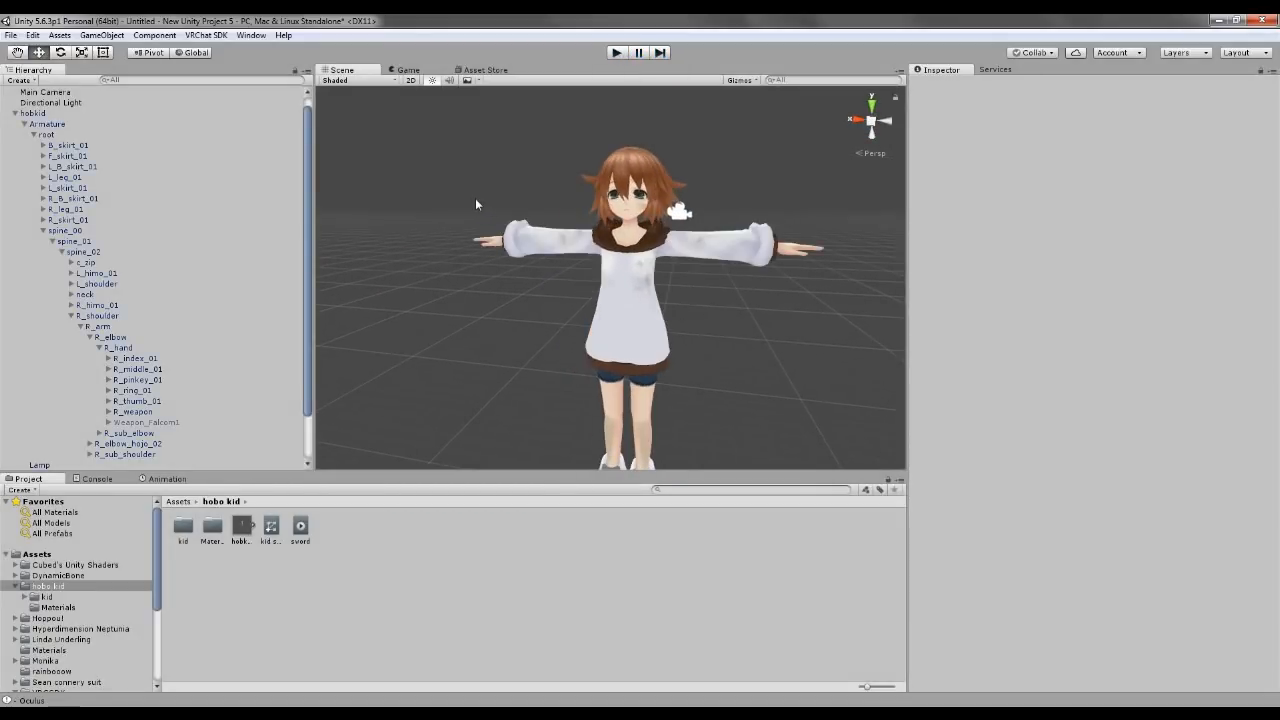
click(34, 113)
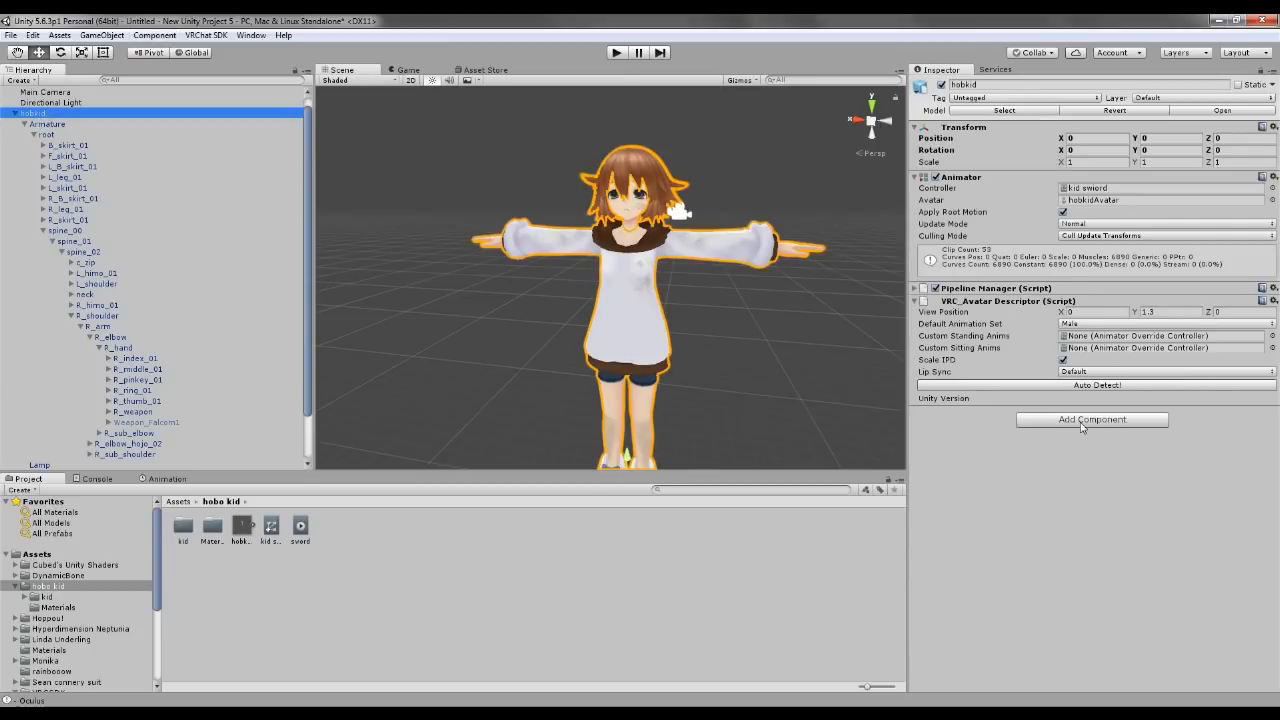
click(1082, 420)
click(1260, 493)
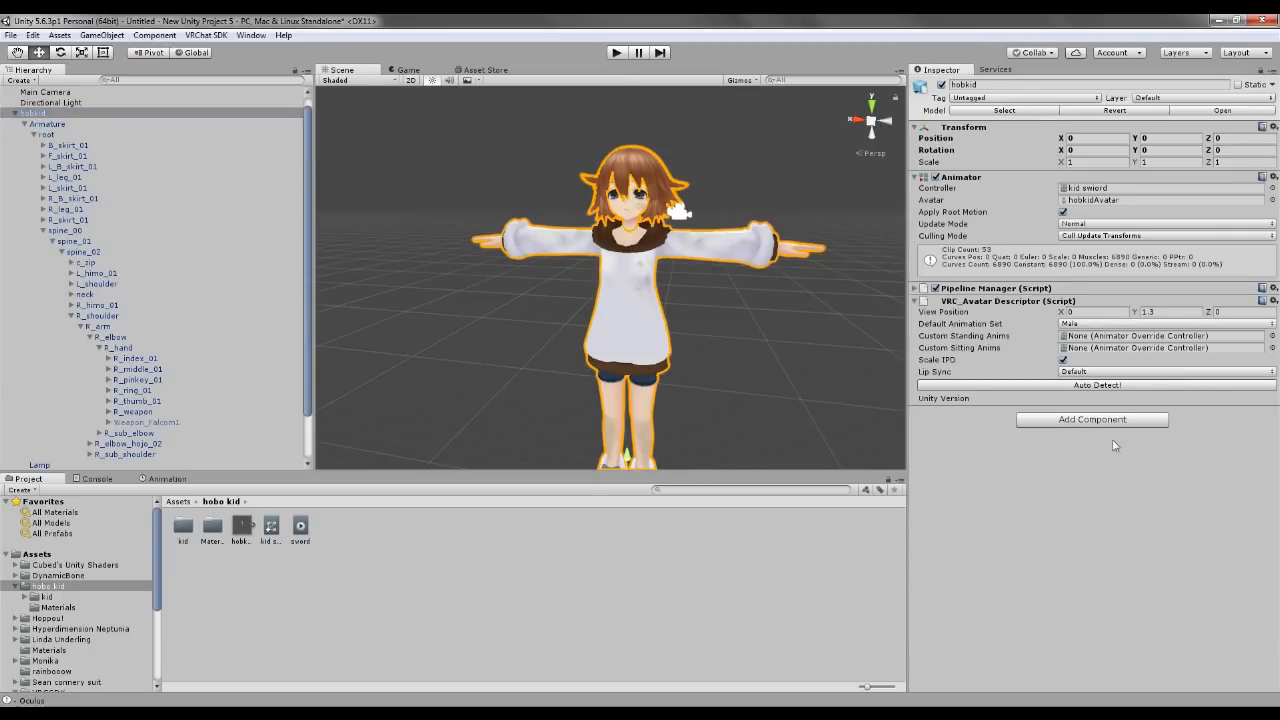
Step: Show the VRChat SDK build control panel, review the hobkid avatar's validation messages, and close the panel
scroll(660, 231, up, 3)
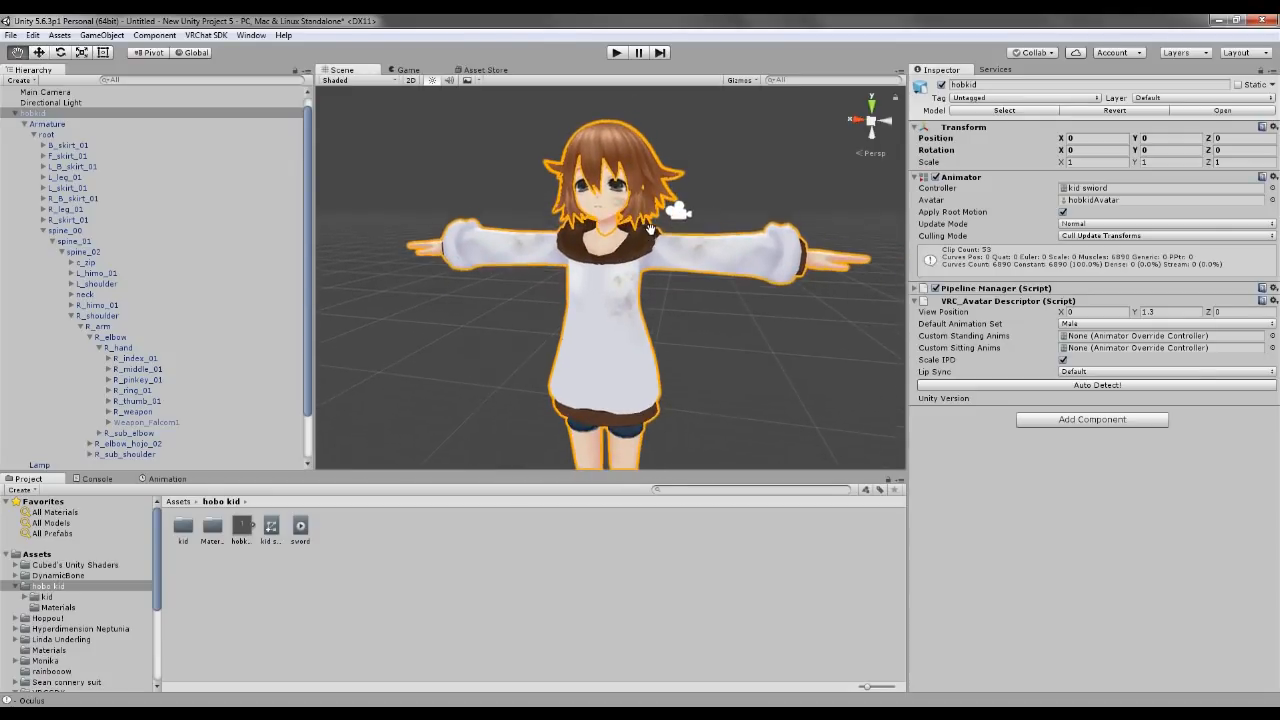
click(206, 35)
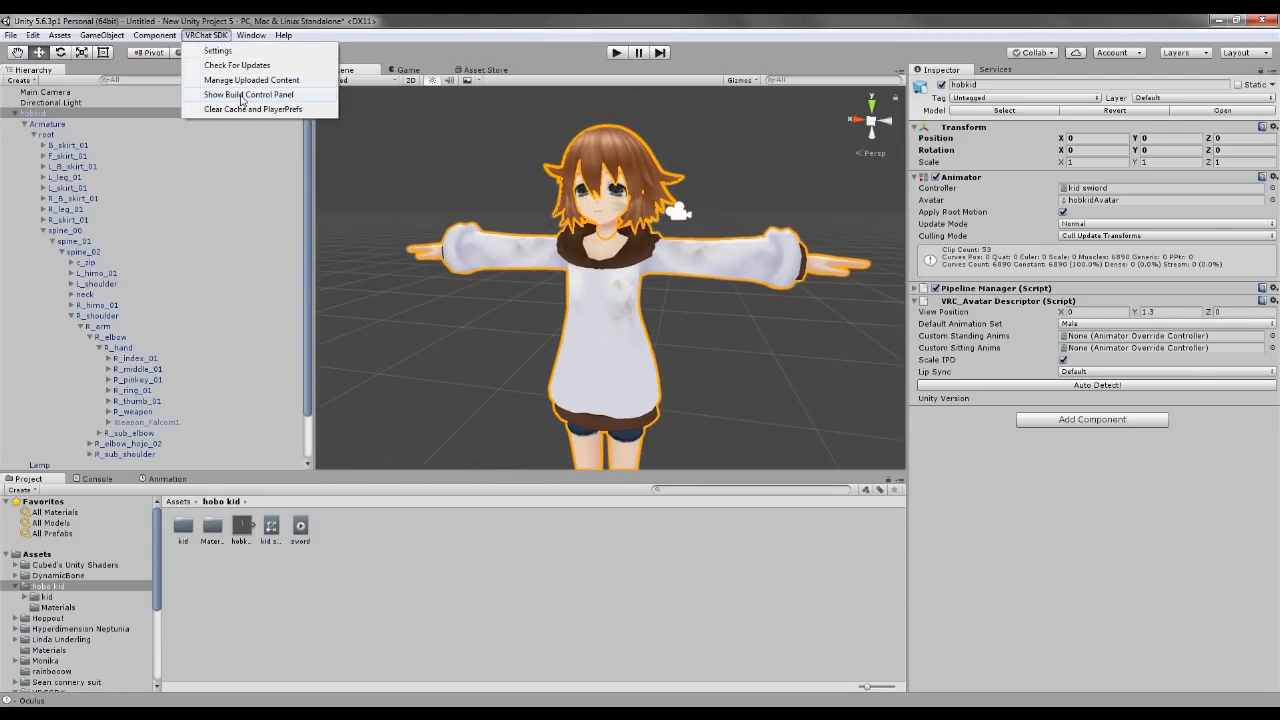
click(241, 95)
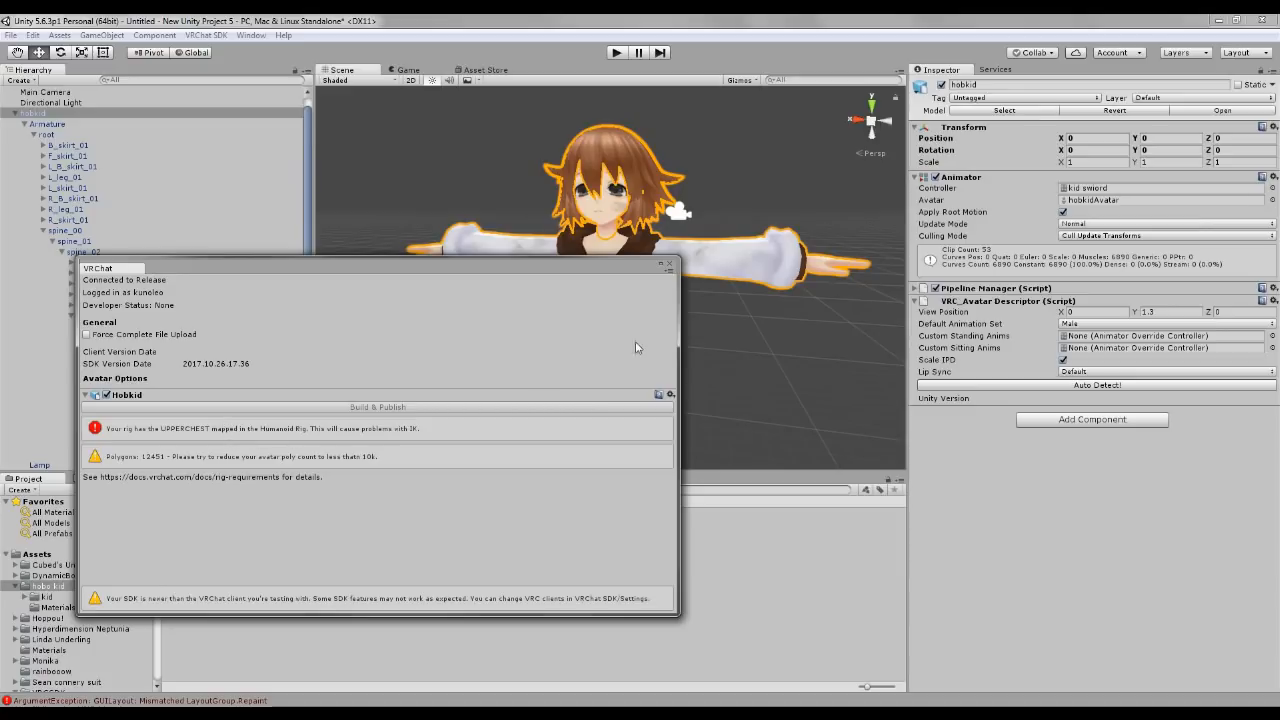
click(670, 265)
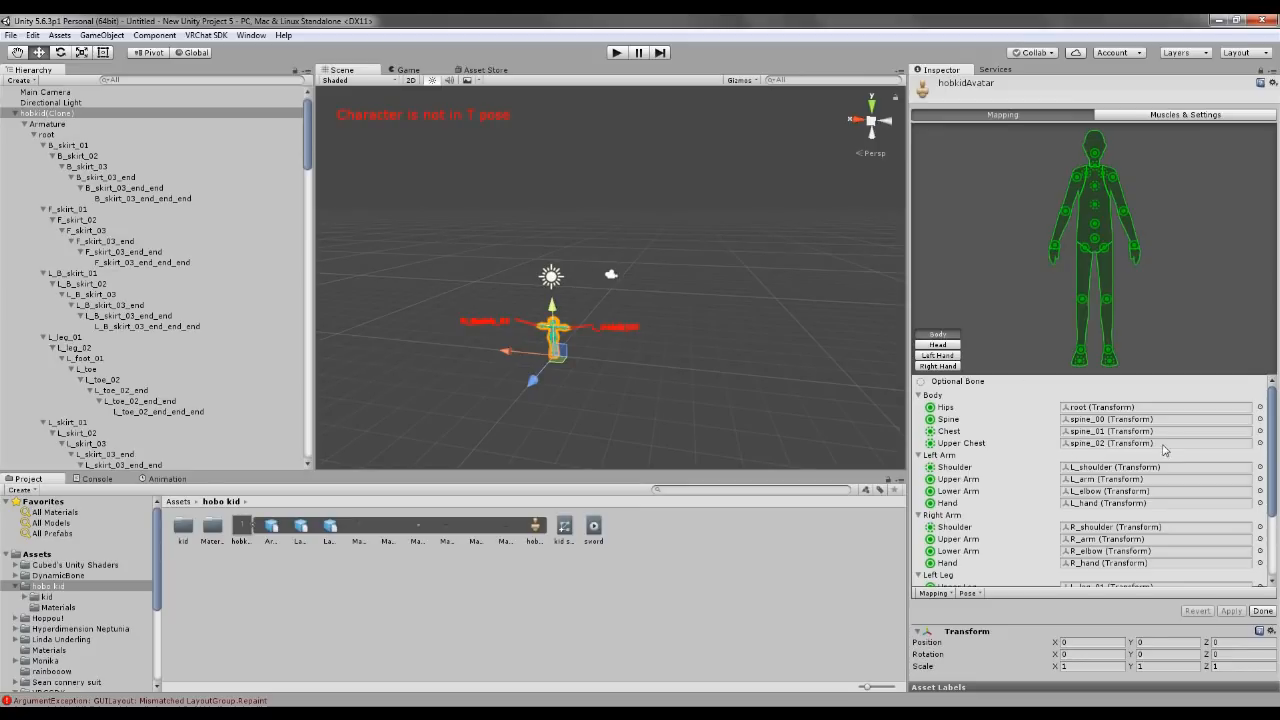
Step: Clear the Upper Chest bone assignment in the hobkid avatar's humanoid mapping by setting it to None
click(1170, 445)
click(1261, 443)
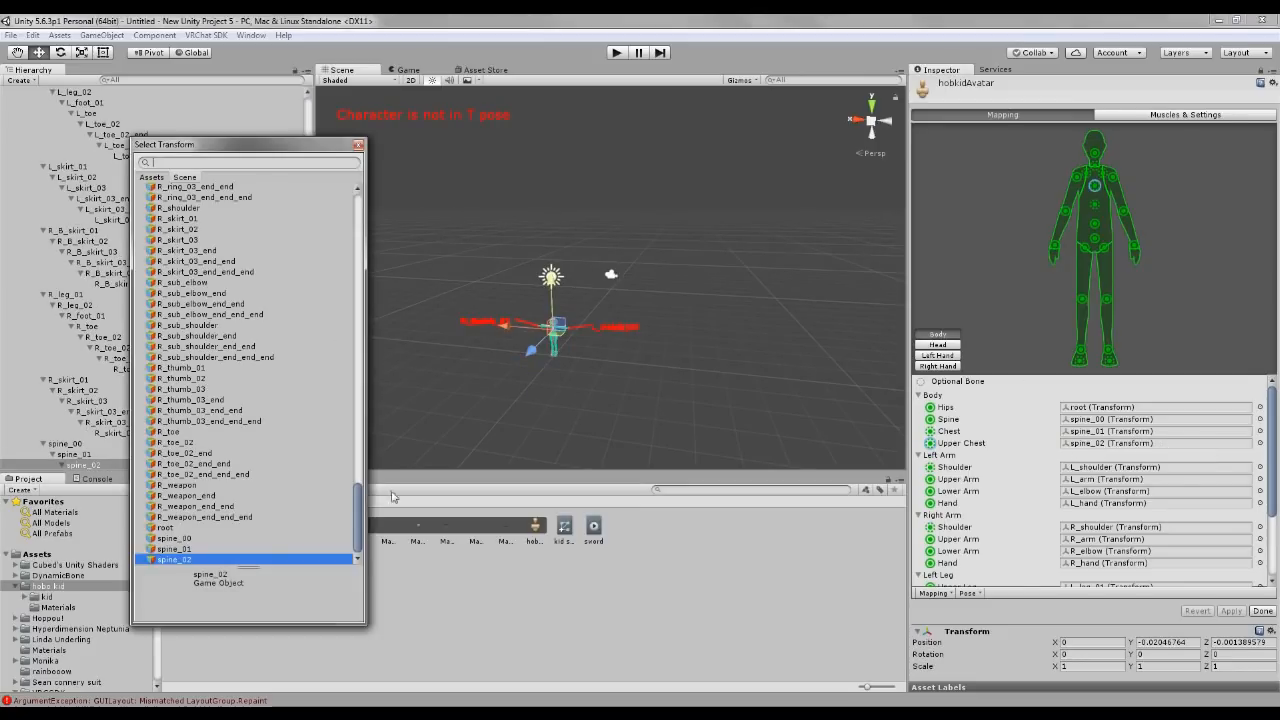
drag(357, 508, 358, 200)
click(172, 189)
click(358, 146)
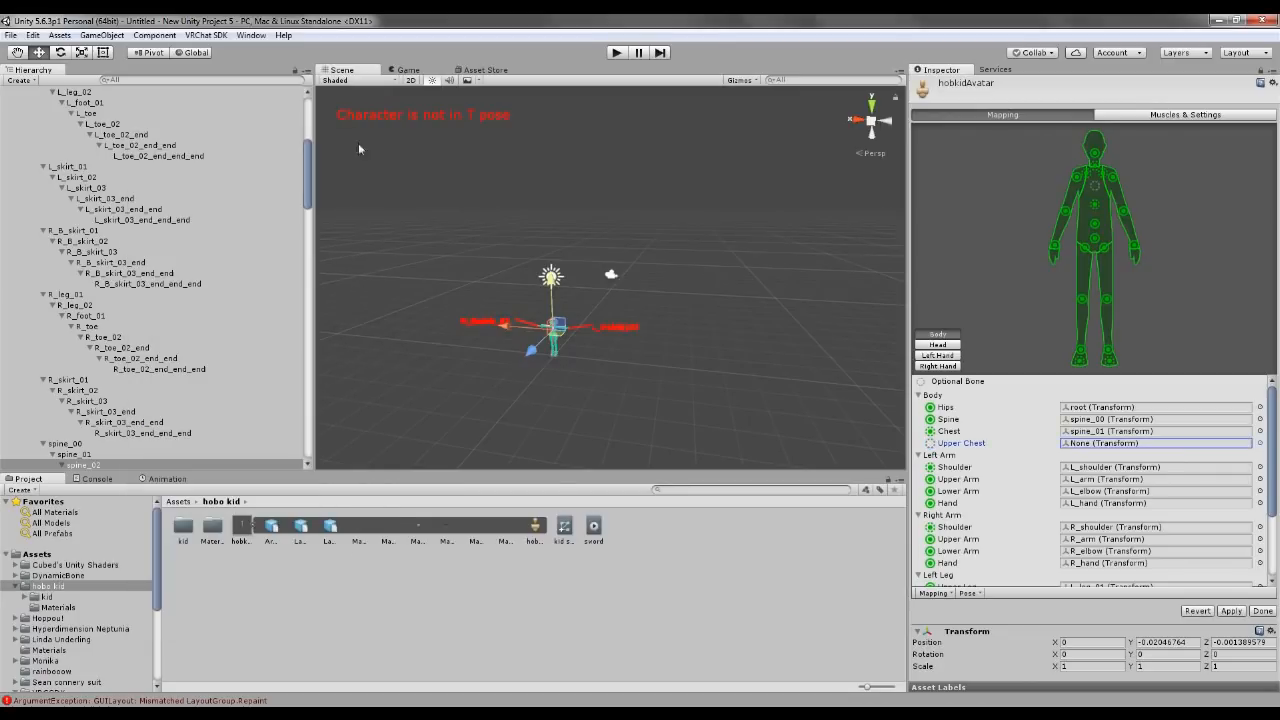
Step: Assign spine_02 to the Chest bone and finish the hobkid avatar's rig configuration
click(1260, 432)
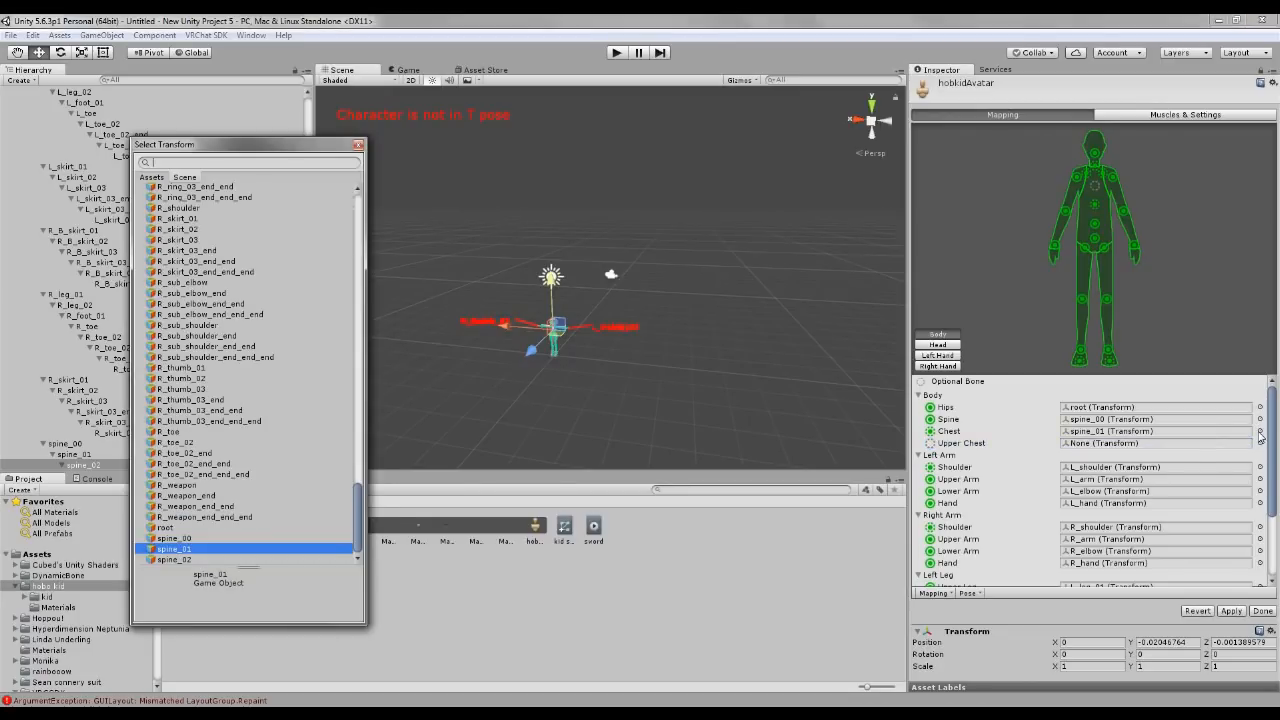
click(185, 559)
click(358, 145)
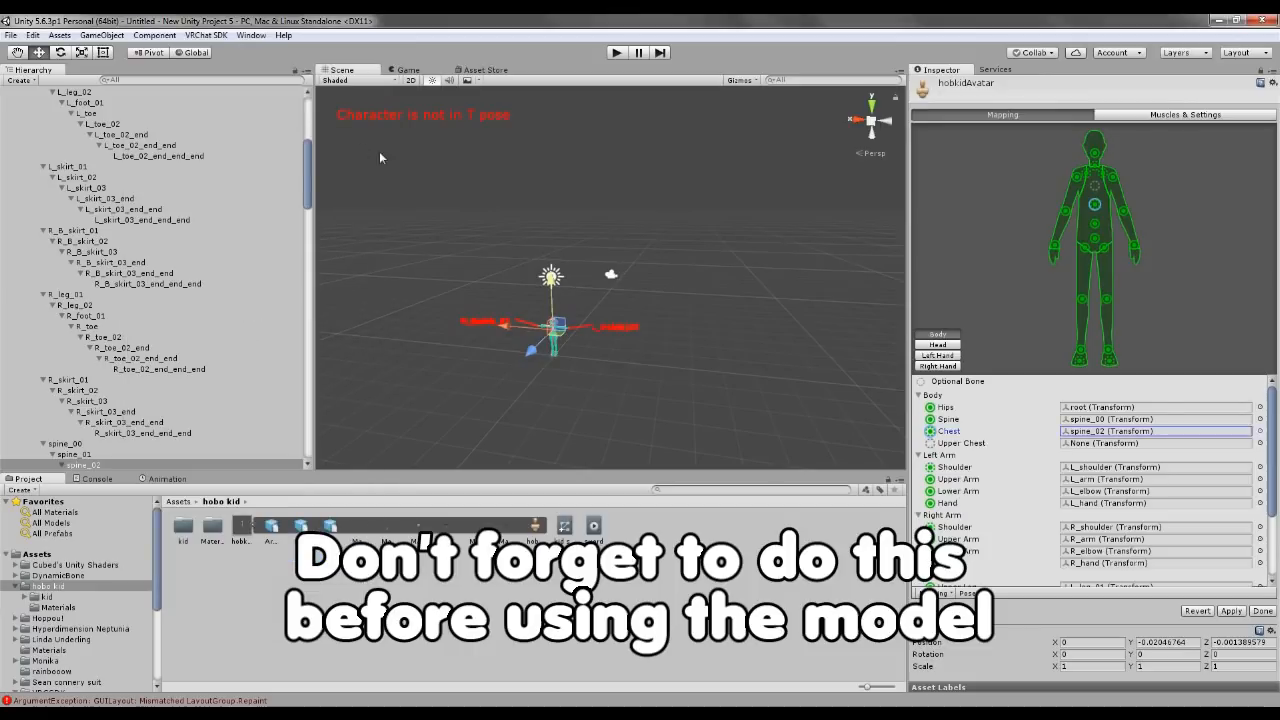
click(1261, 611)
click(688, 395)
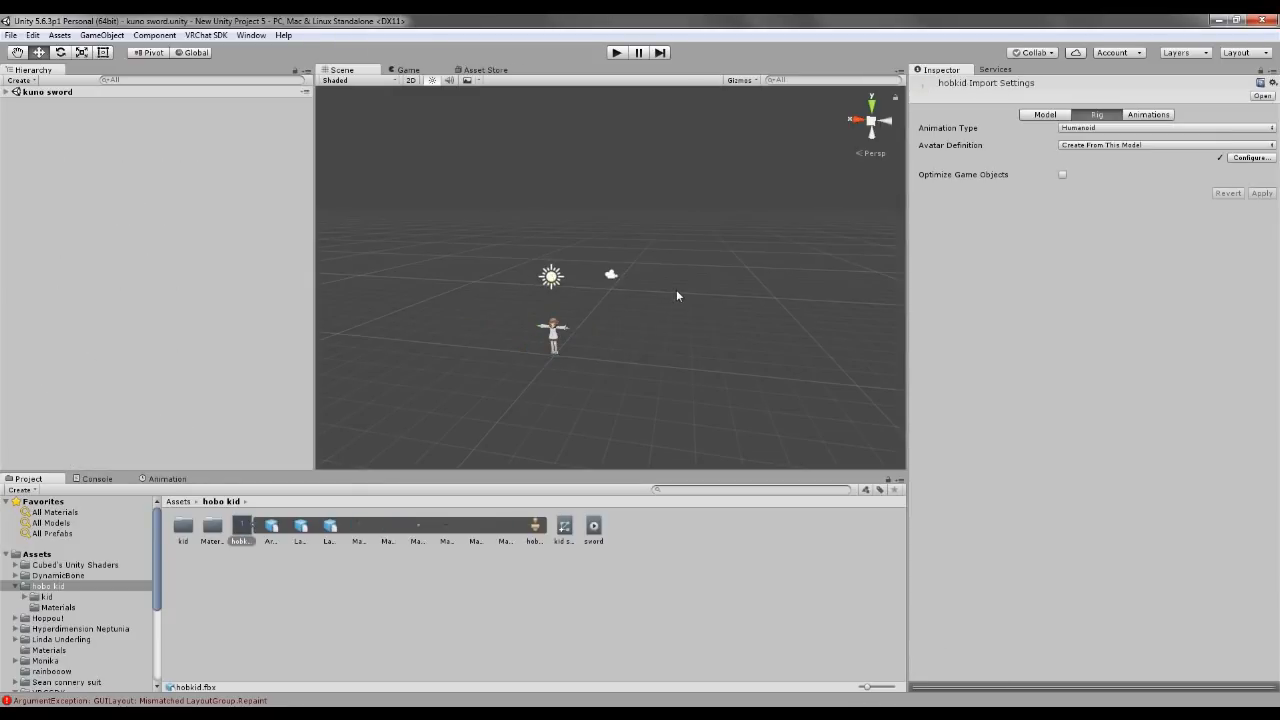
Step: Place another instance of the hobkid model from the hobo kid folder in the scene, and undo the placement
click(251, 545)
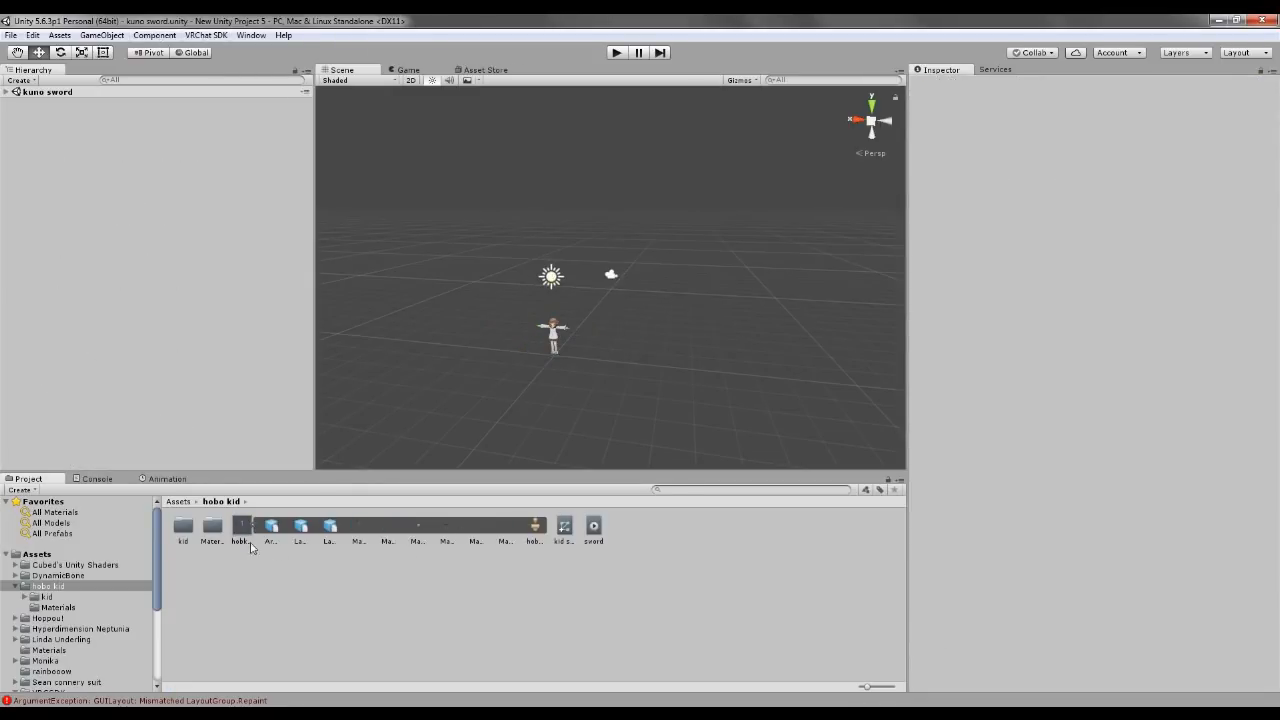
drag(143, 368, 145, 372)
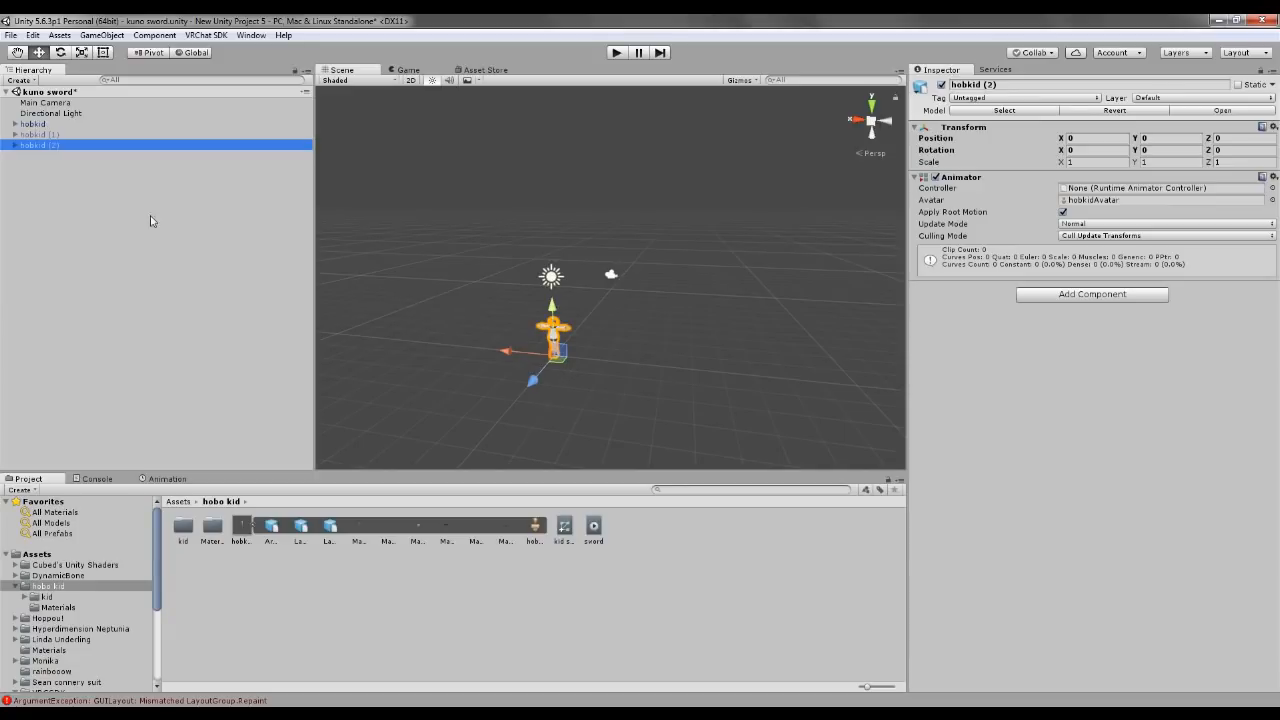
click(428, 364)
click(30, 144)
key(ctrl+z)
key(ctrl+z)
Step: Show the VRChat SDK build control panel and start Build & Publish for the hobkid avatar
middle_drag(551, 309, 600, 284)
click(216, 36)
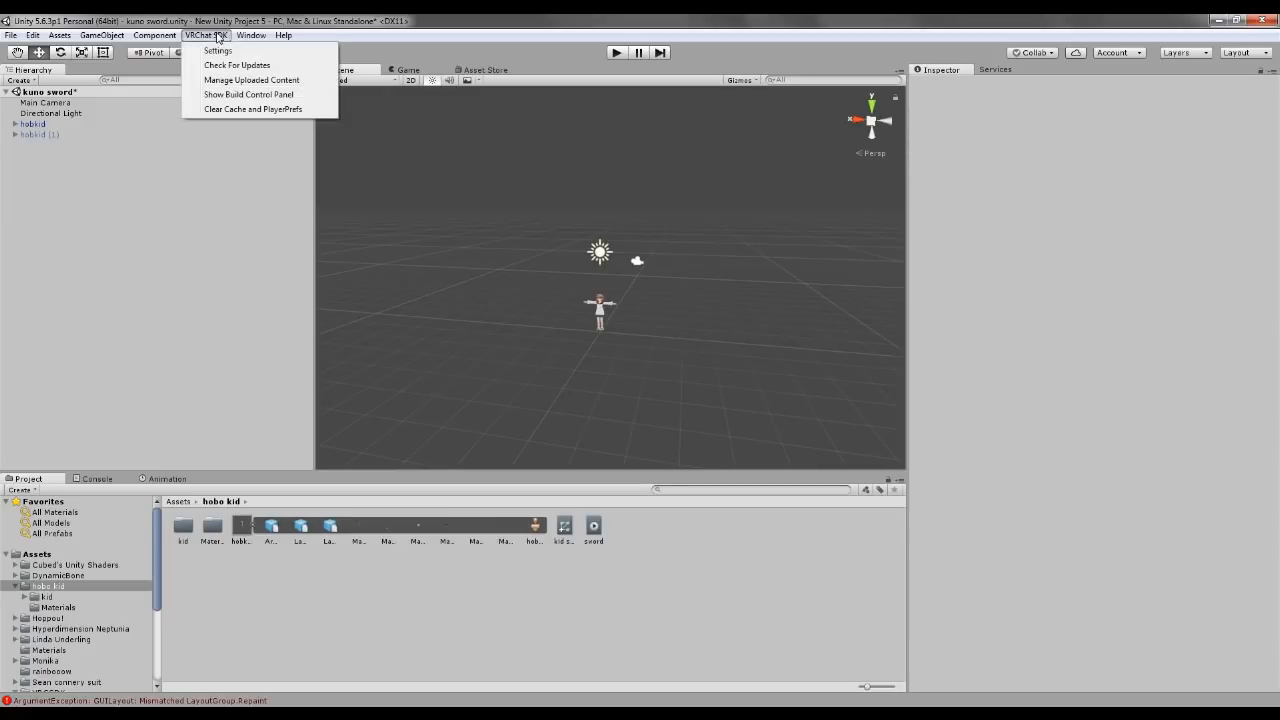
click(236, 97)
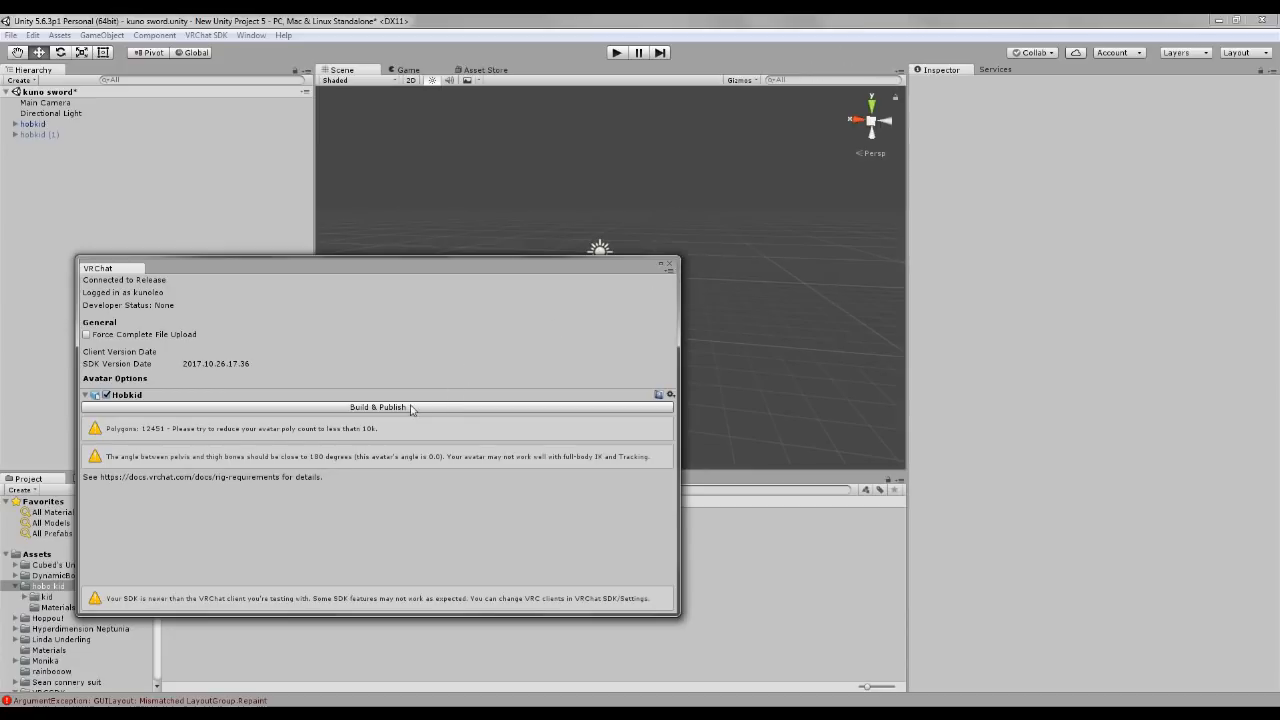
click(375, 408)
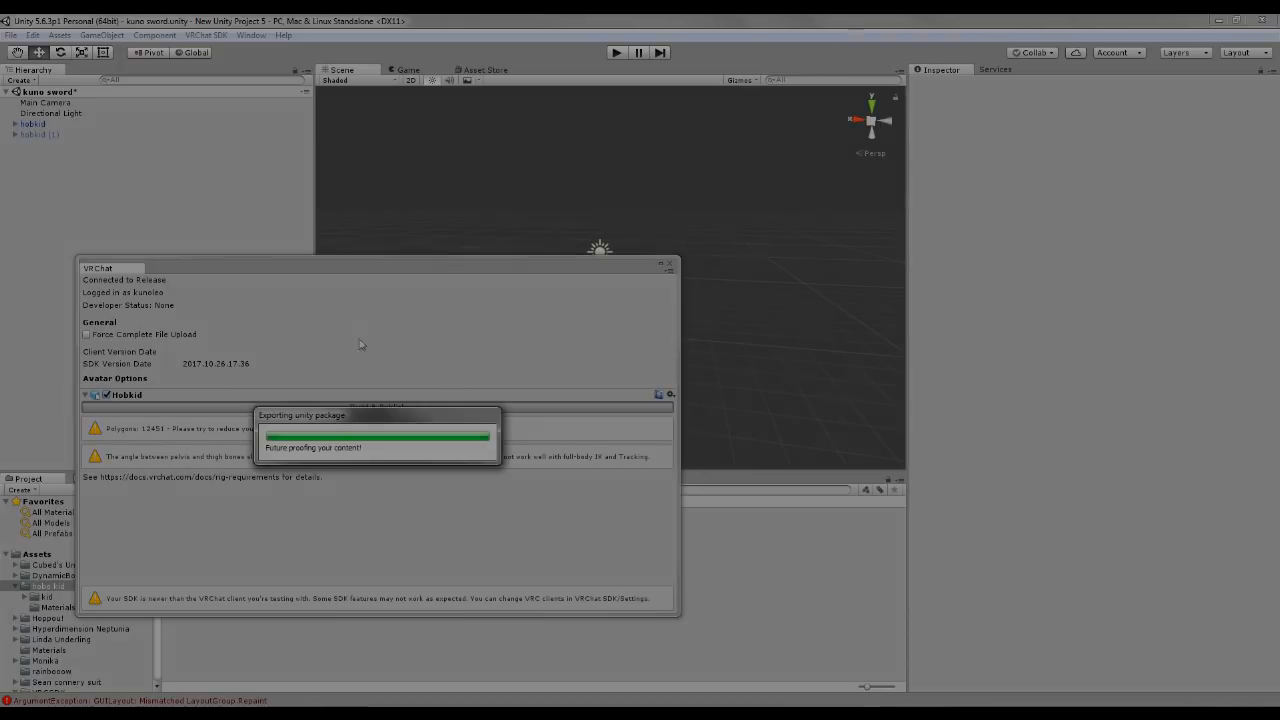